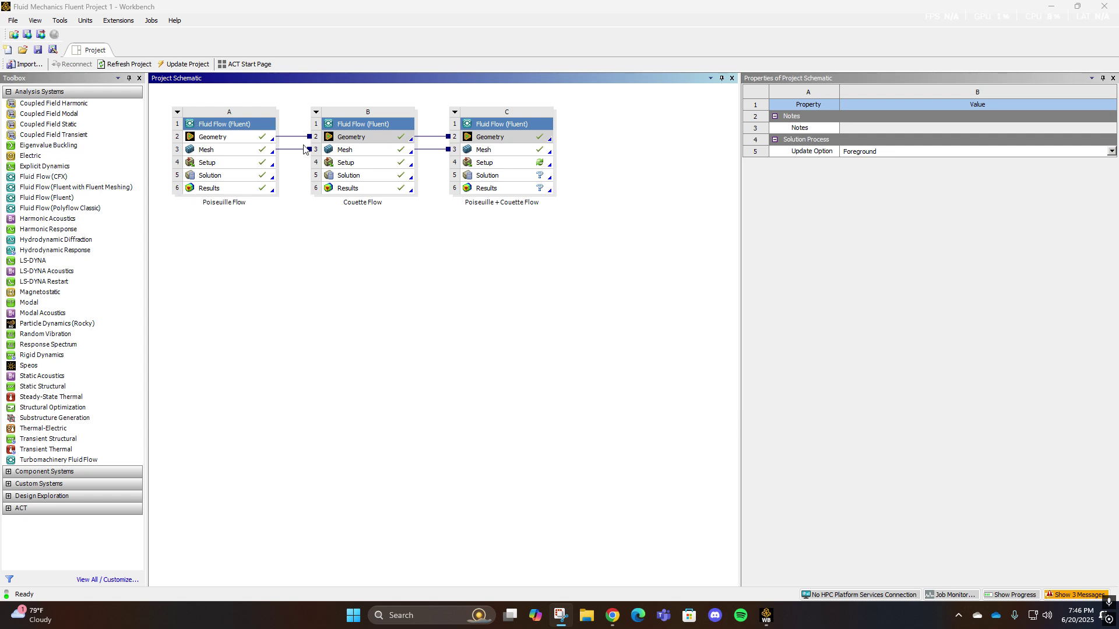
Add a standalone Fluid Flow (Fluent) system beside the existing ones and name it Poiseuille Flow 2.0.
left_click(247, 286)
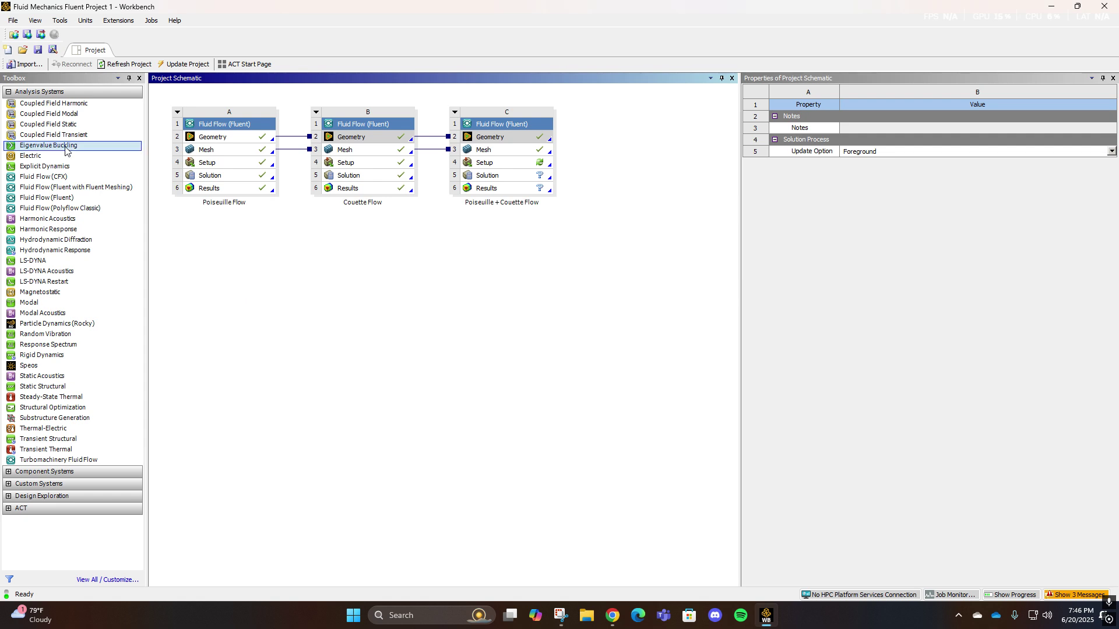
left_click(40, 197)
left_click_drag(40, 197, 625, 147)
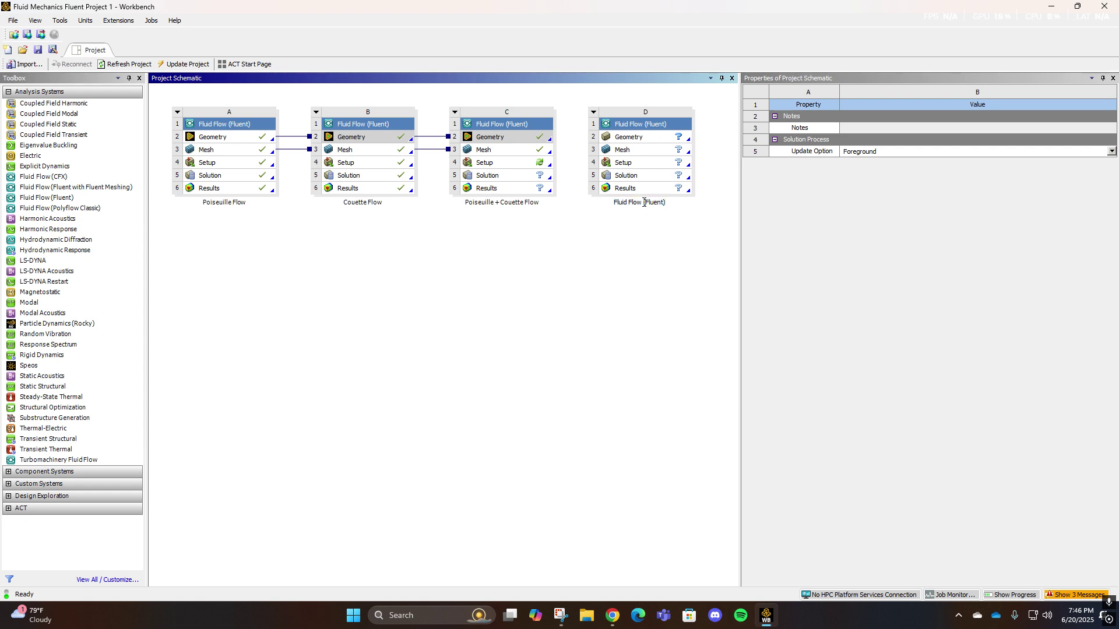
type("Poiseuille Flow 2.0")
key("Return")
Set the analysis type of the Poiseuille Flow 2.0 geometry to 2D.
left_click(652, 137)
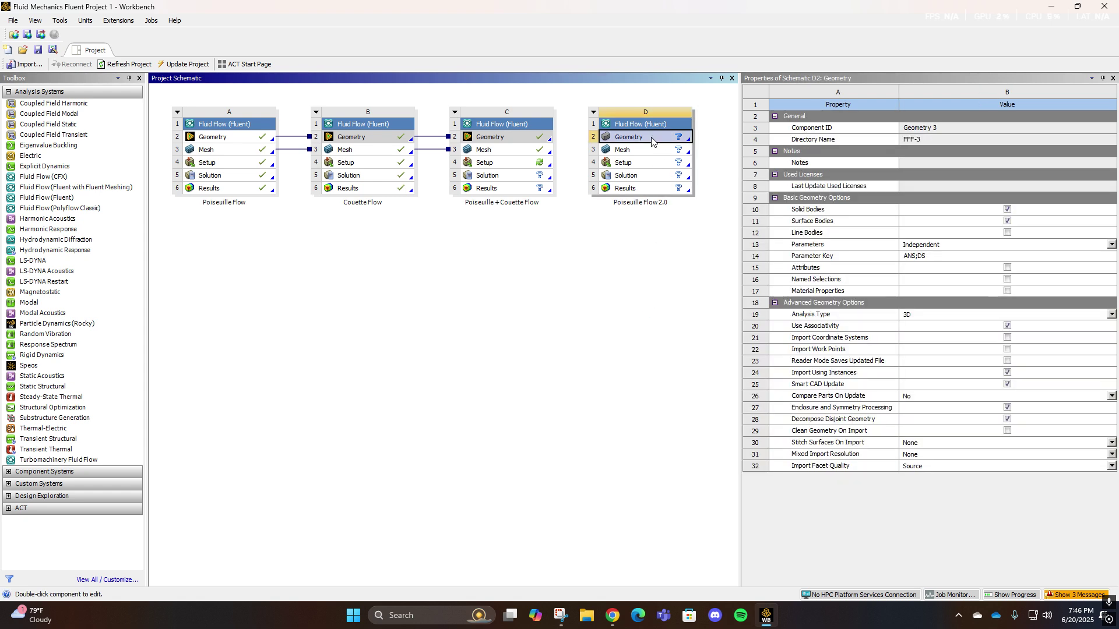
left_click(946, 314)
left_click(934, 334)
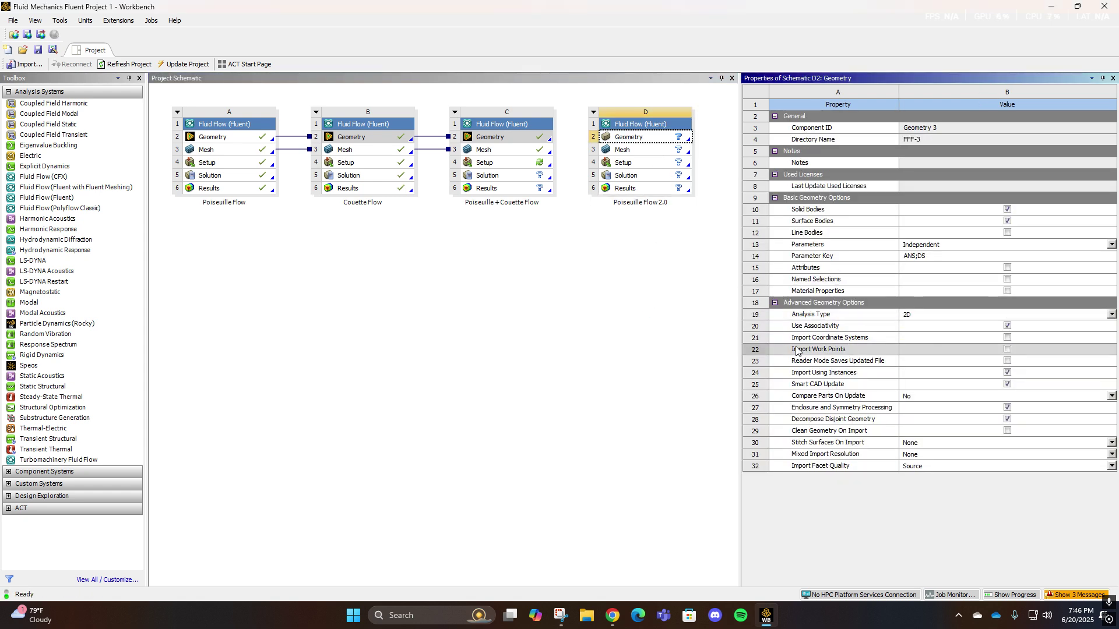
left_click(590, 352)
Create a new DesignModeler geometry for the Poiseuille Flow 2.0 system.
left_click(656, 139)
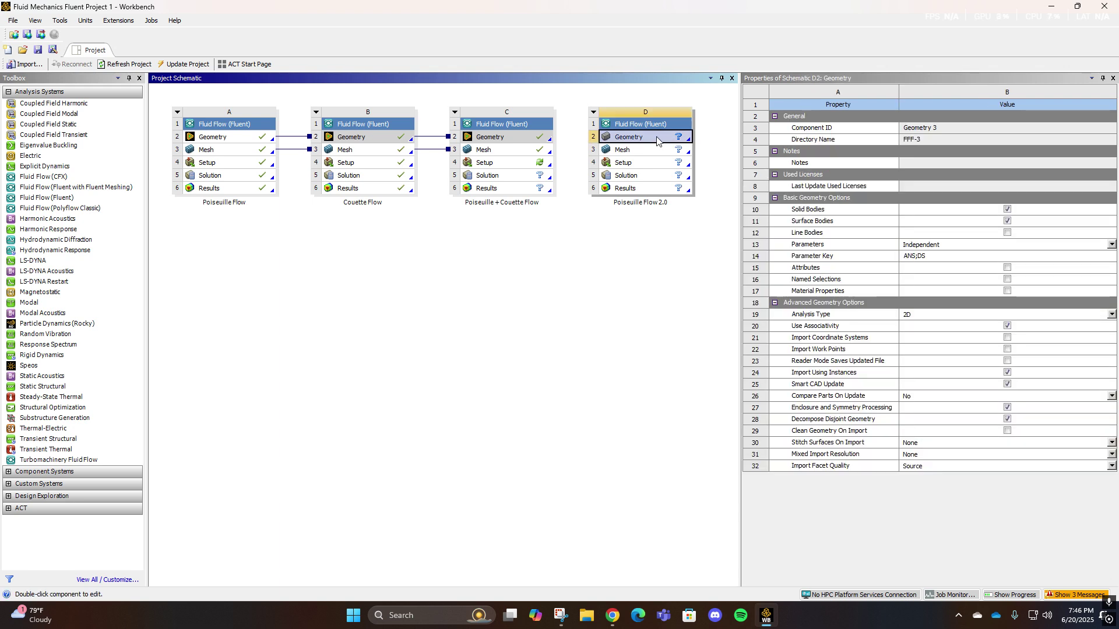
right_click(656, 140)
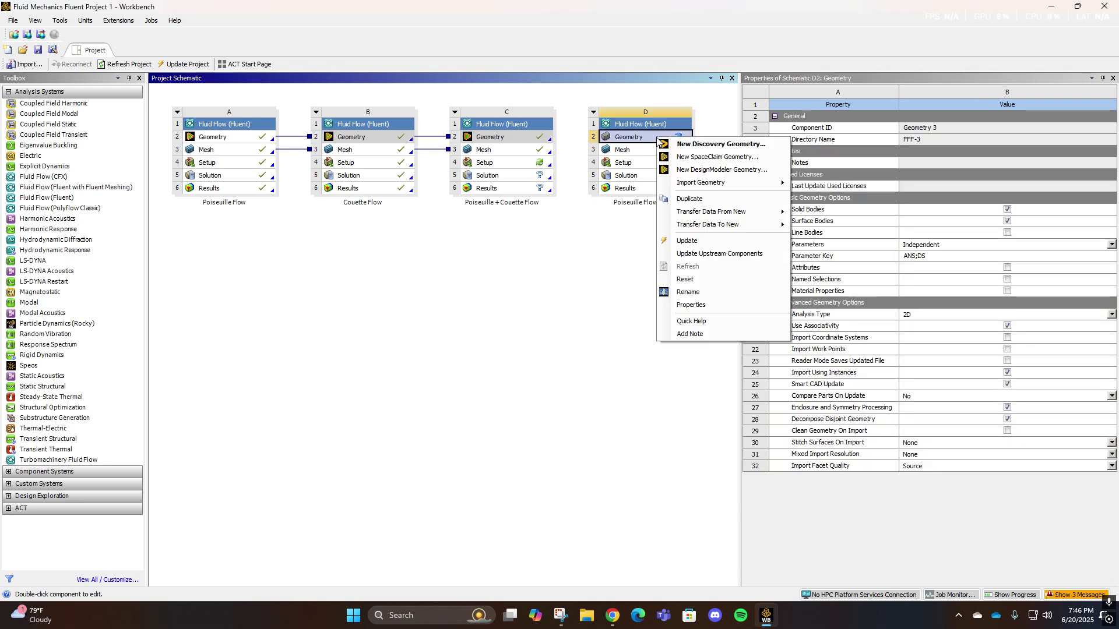
left_click(703, 171)
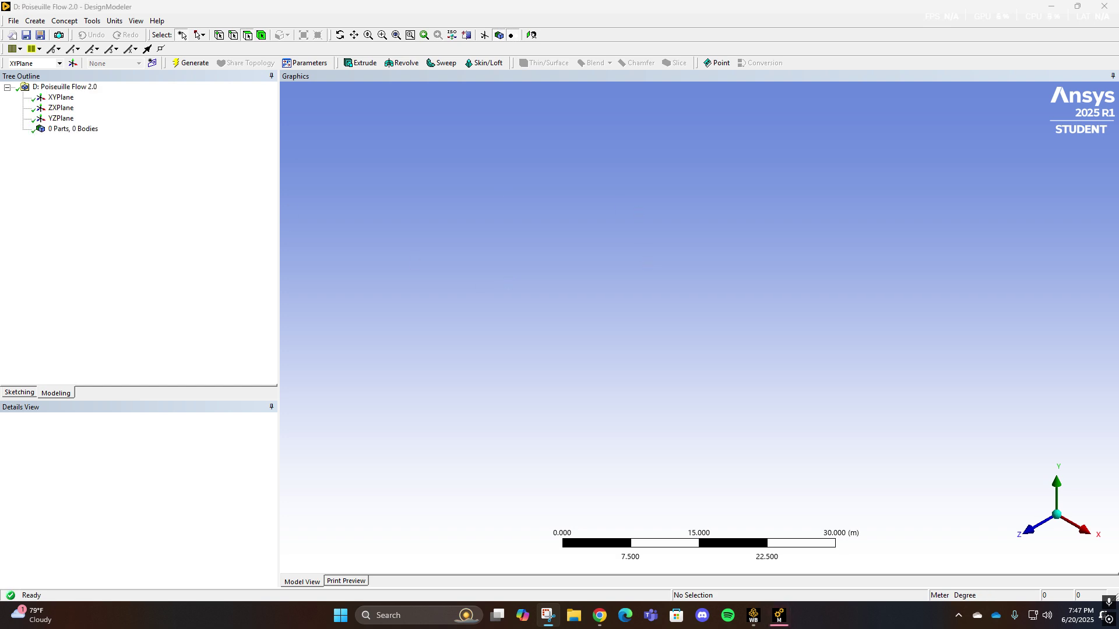
left_click(471, 200)
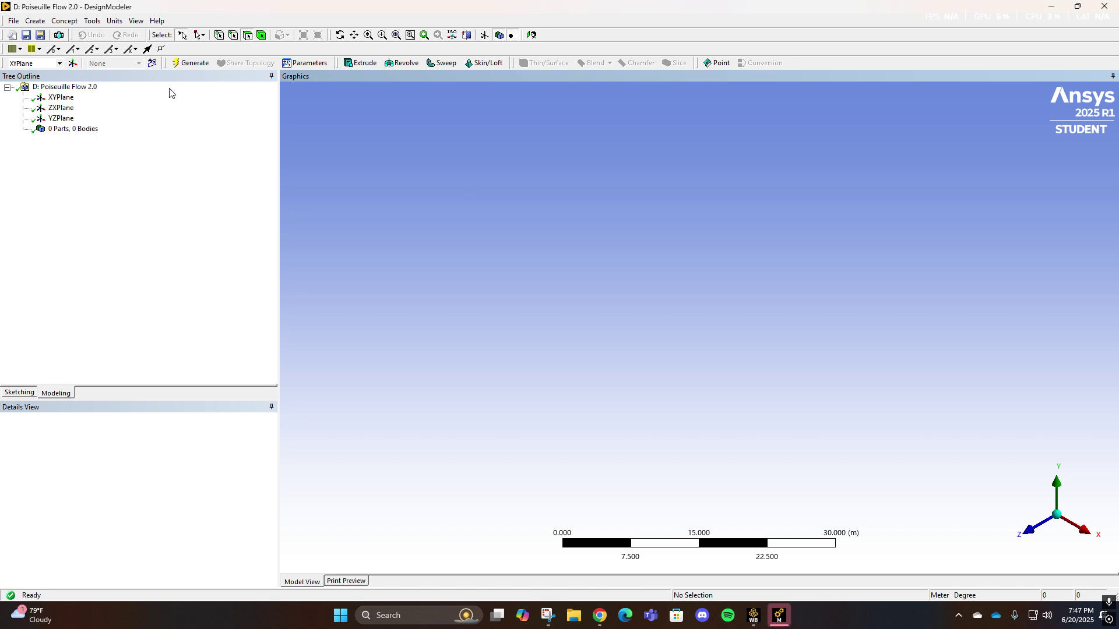
Create a new sketch on the XY plane, viewed face-on, and start sketching in it.
left_click(60, 102)
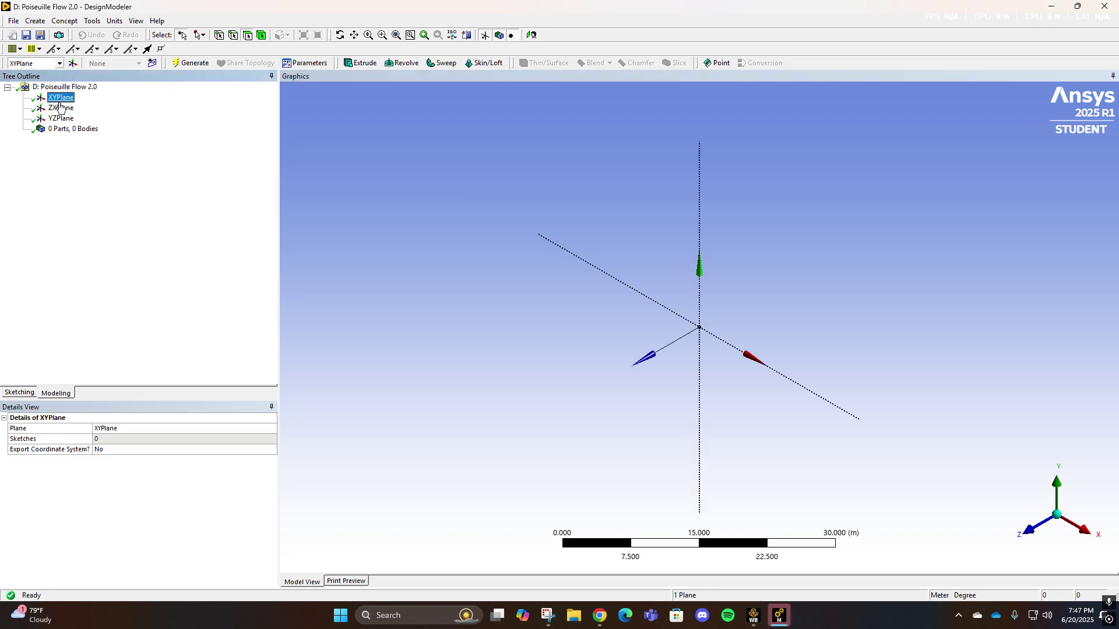
left_click(1031, 535)
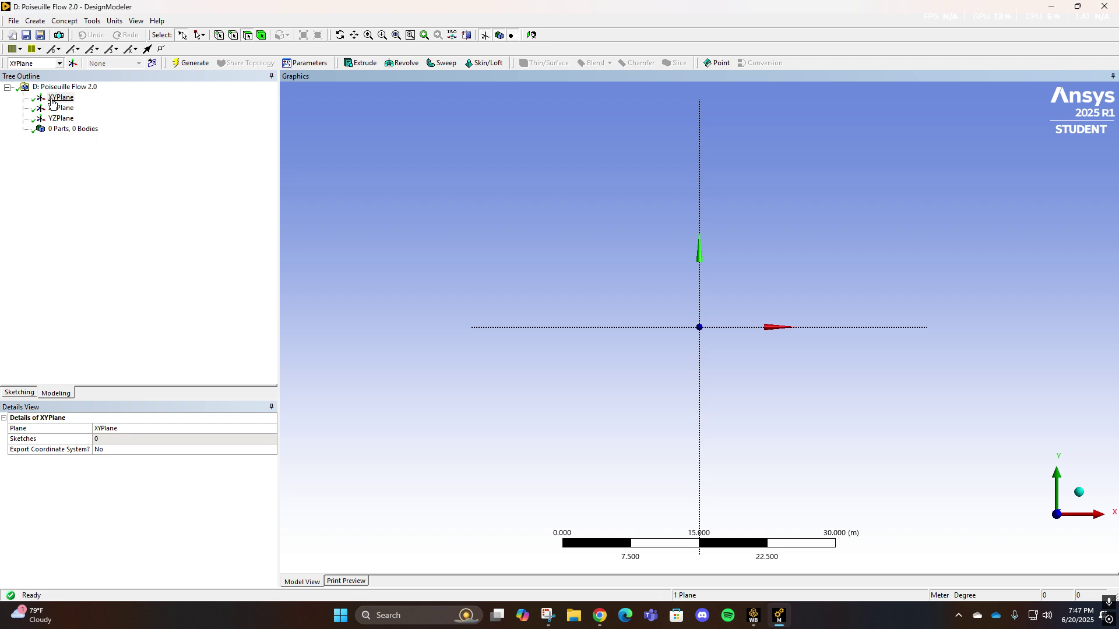
left_click(52, 99)
left_click(152, 63)
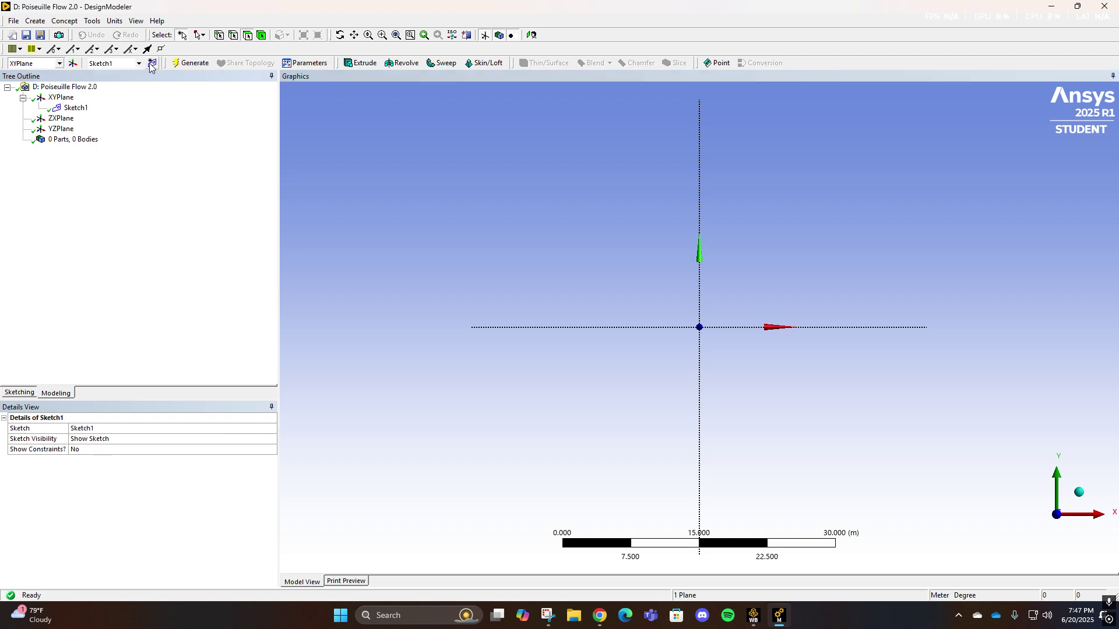
left_click(67, 109)
left_click(22, 393)
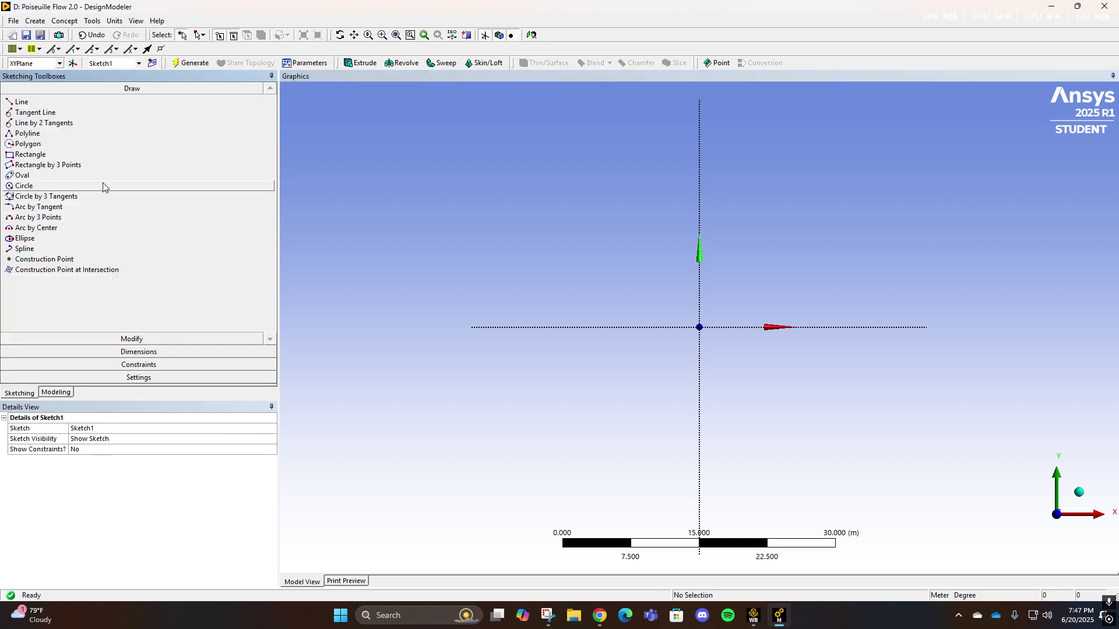
Sketch a rectangle about 31 m by 5 m from the origin into the positive X and Y quadrant.
left_click(34, 154)
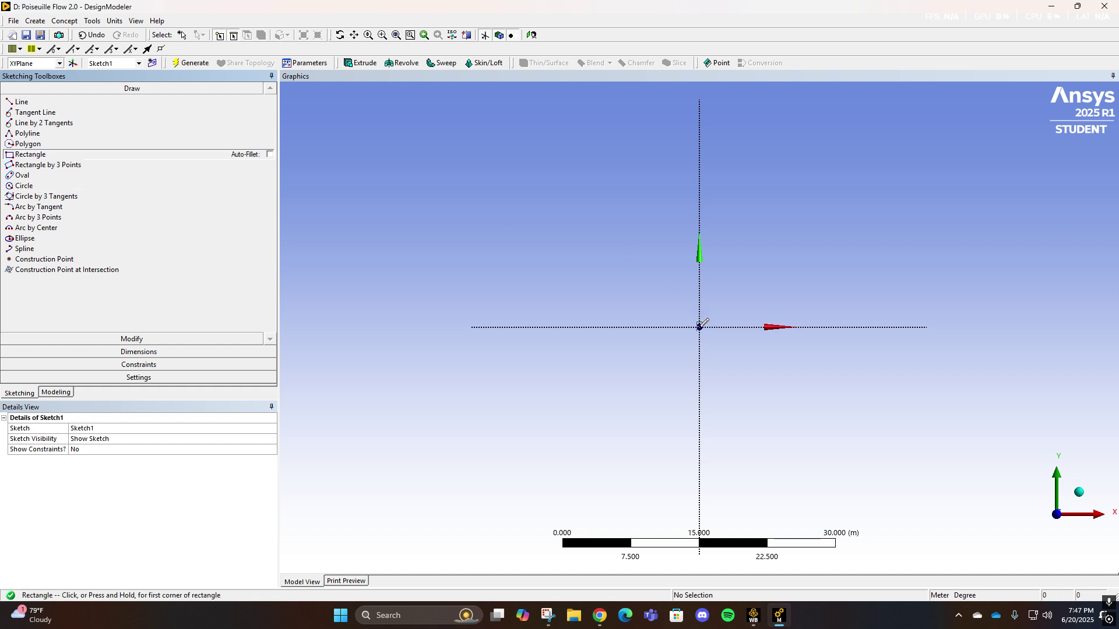
left_click(699, 327)
left_click(981, 280)
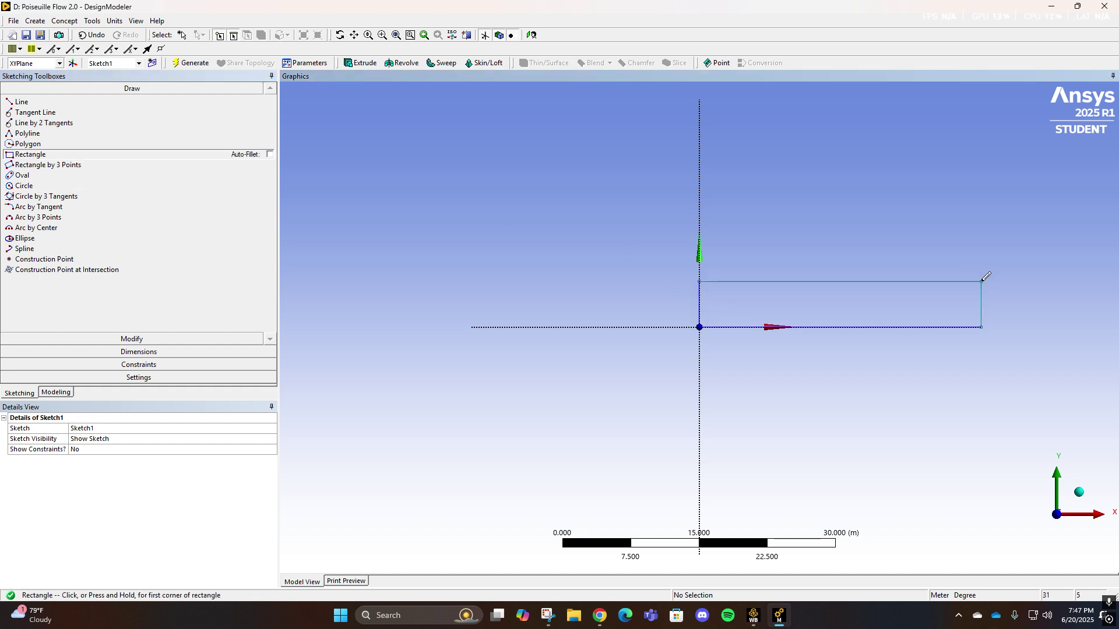
key("Escape")
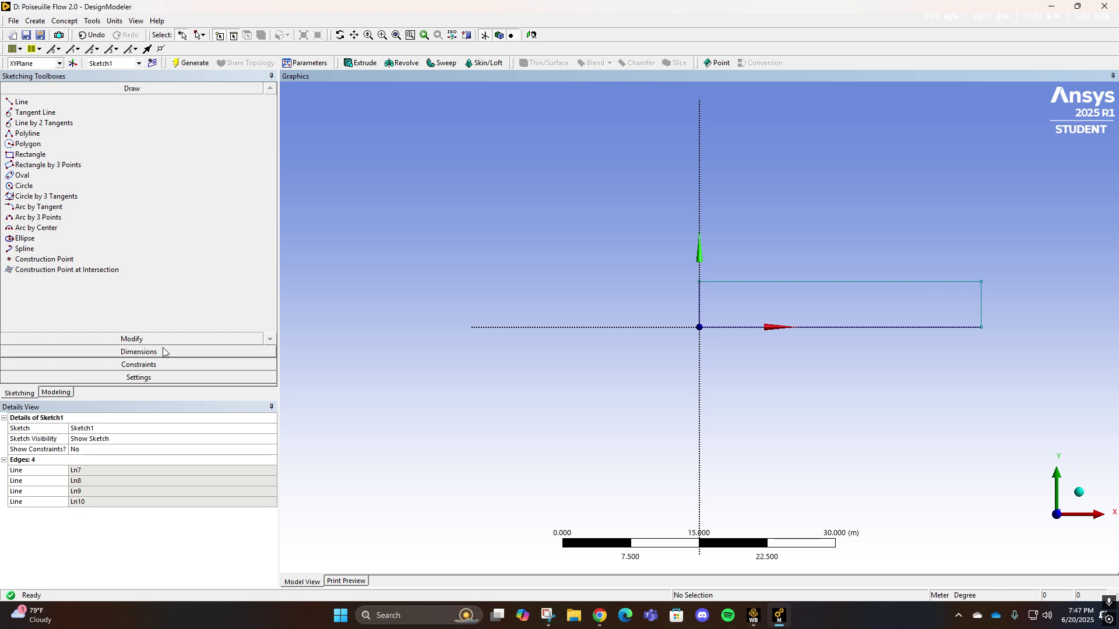
Add a horizontal dimension for the rectangle's length, placed above its upper edge.
left_click(164, 352)
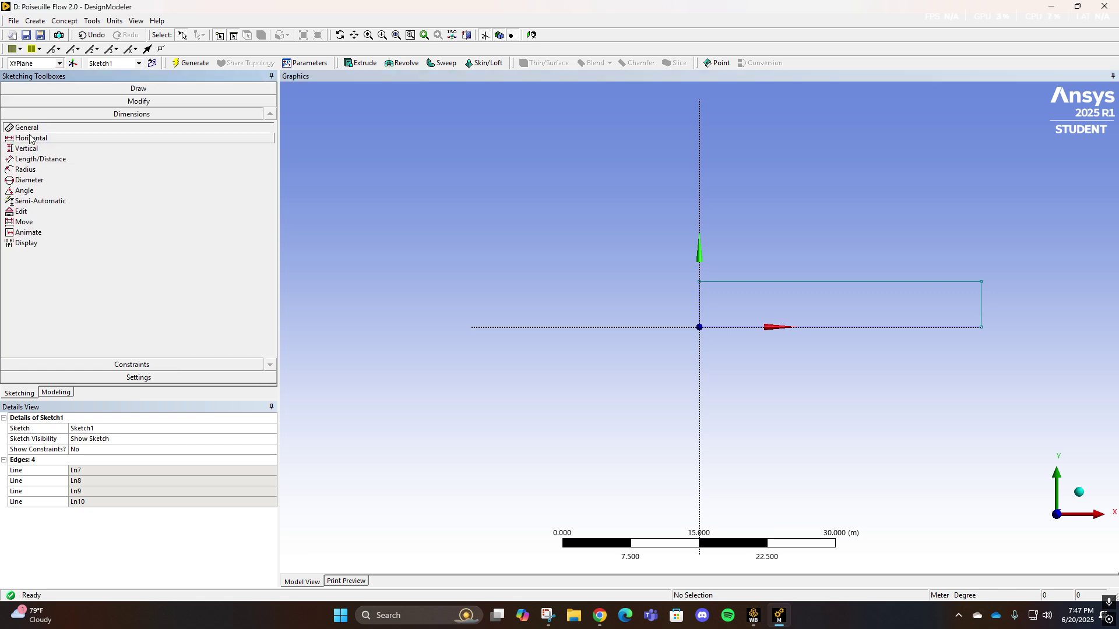
left_click(32, 138)
left_click(707, 287)
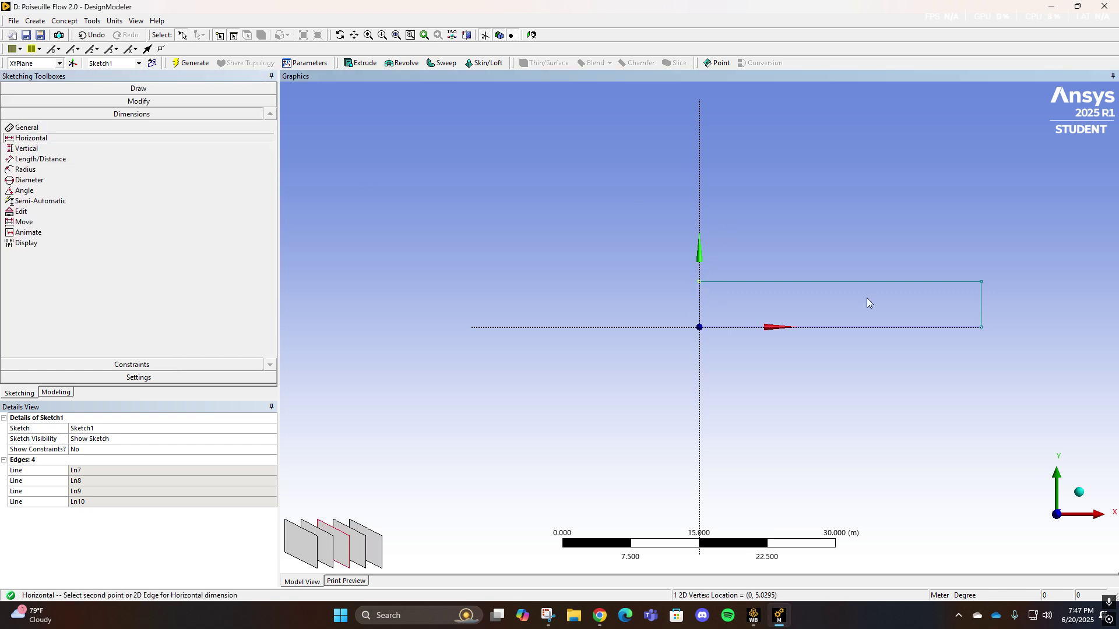
left_click(984, 284)
left_click(849, 247)
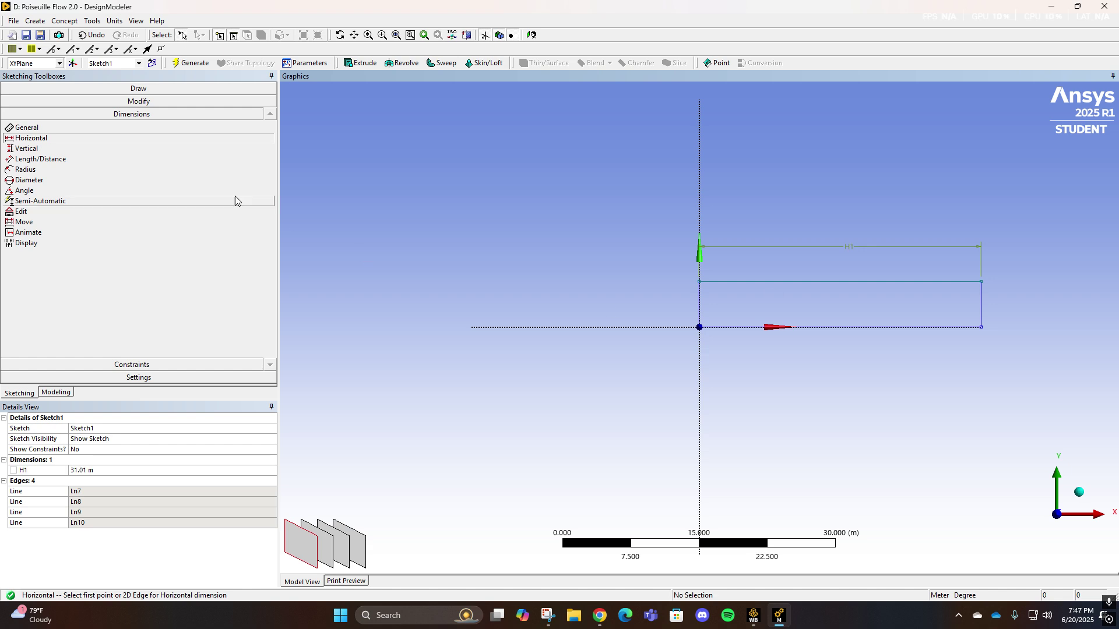
left_click(26, 148)
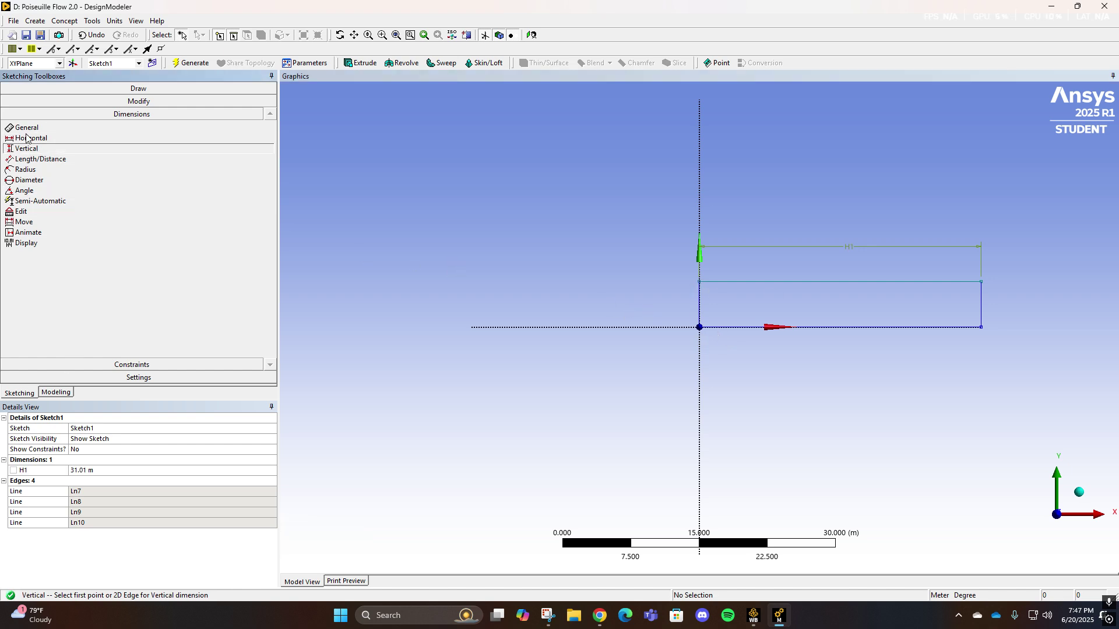
left_click(701, 329)
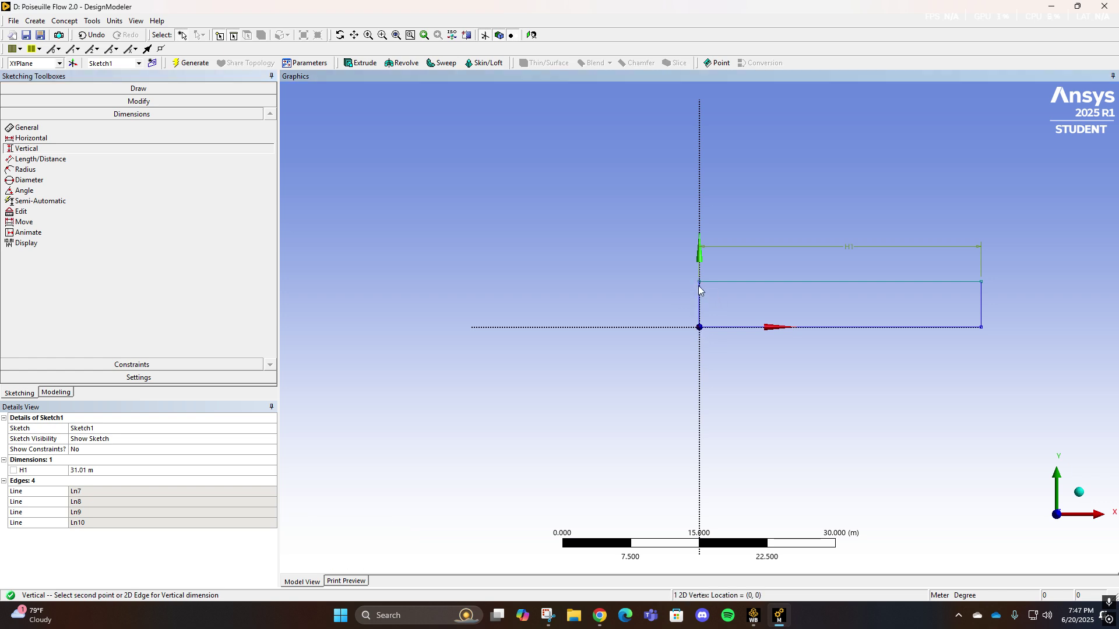
key("Escape")
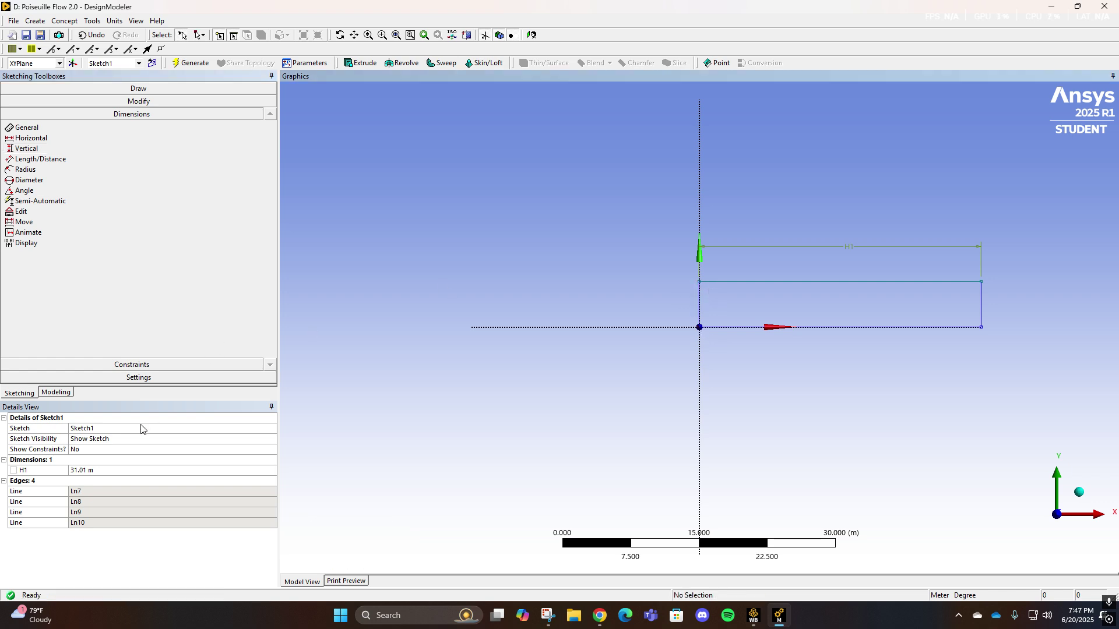
Add a vertical dimension for the rectangle's height between the two corners on the Y axis.
left_click(26, 149)
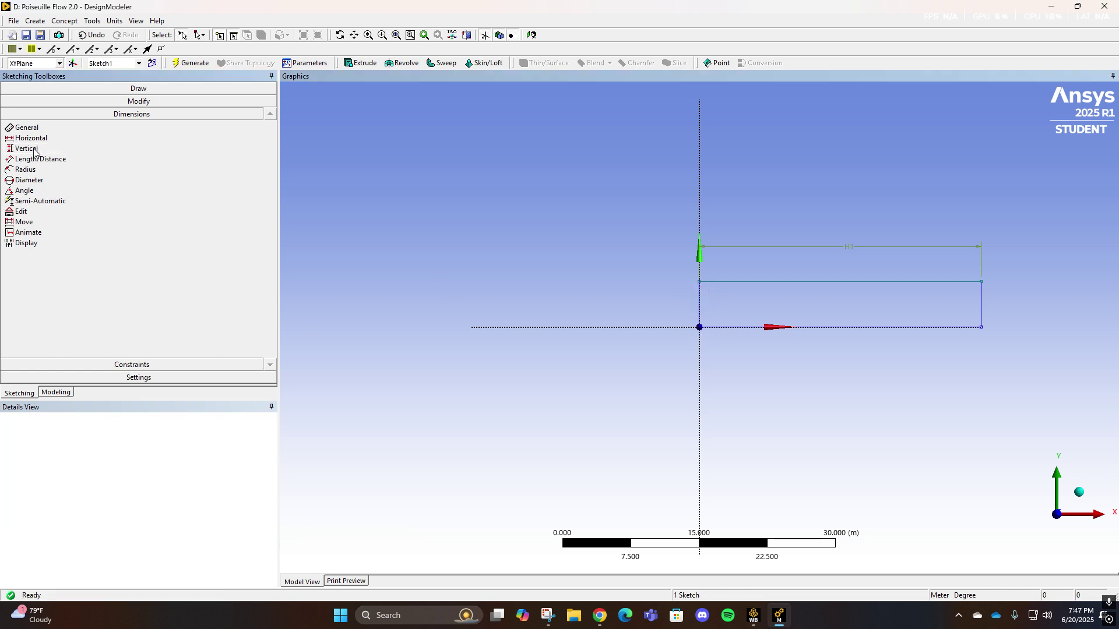
left_click(701, 283)
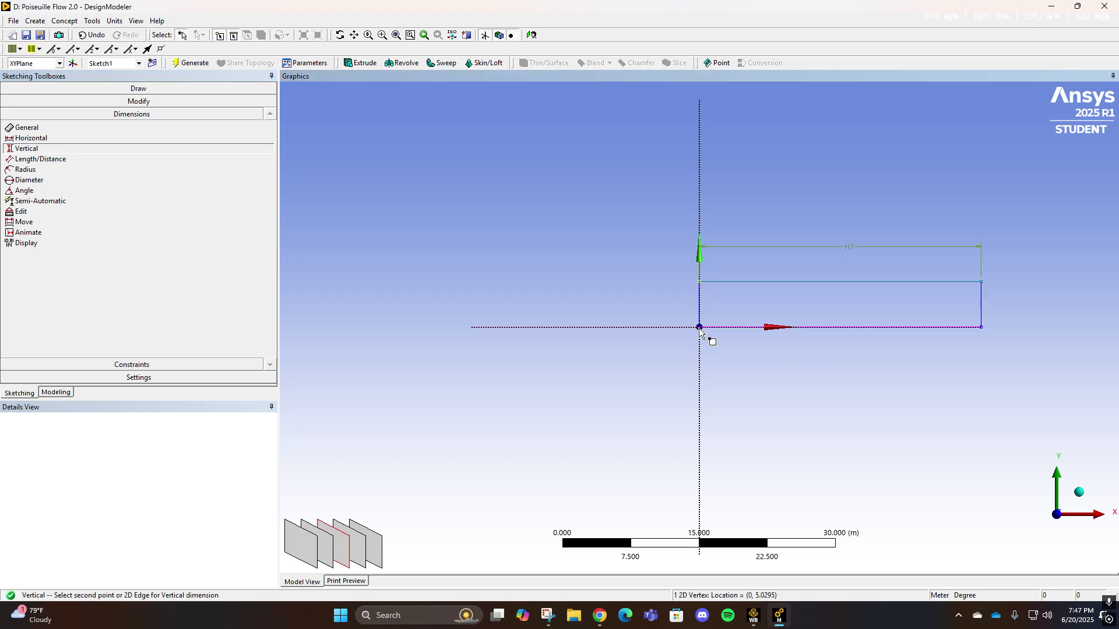
left_click(702, 325)
left_click(604, 309)
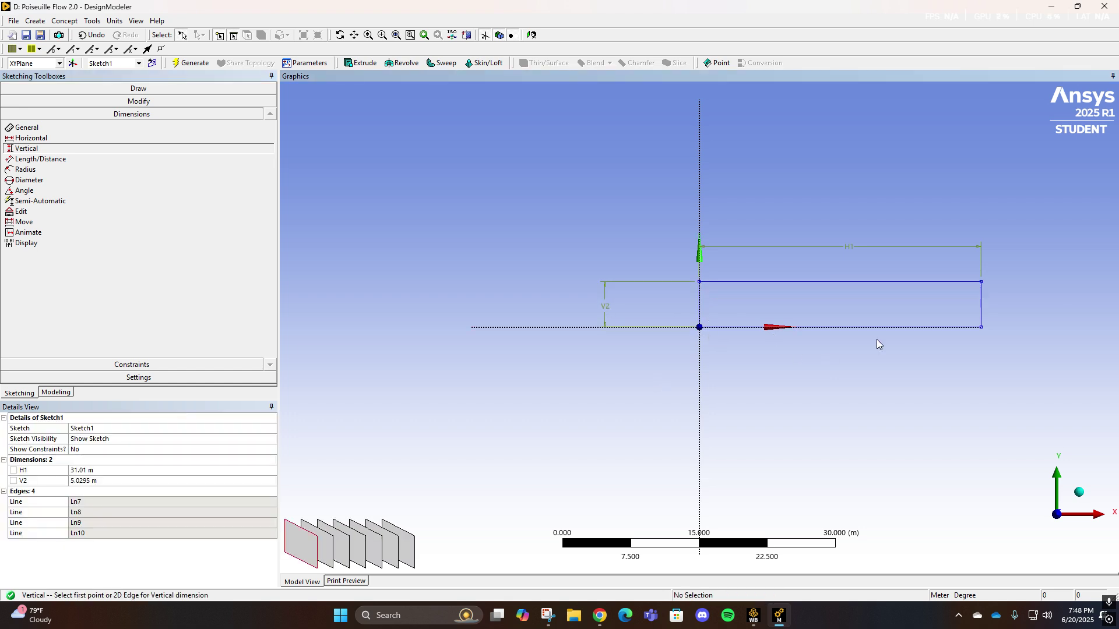
Set the rectangle's height dimension V2 to 10 m.
left_click(112, 472)
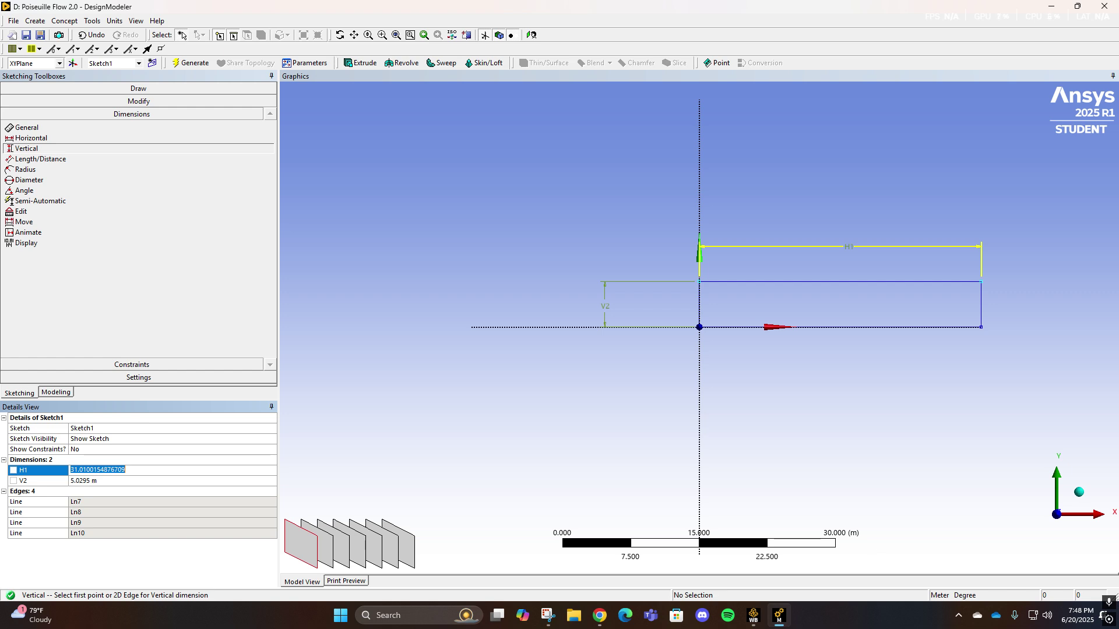
key("Return")
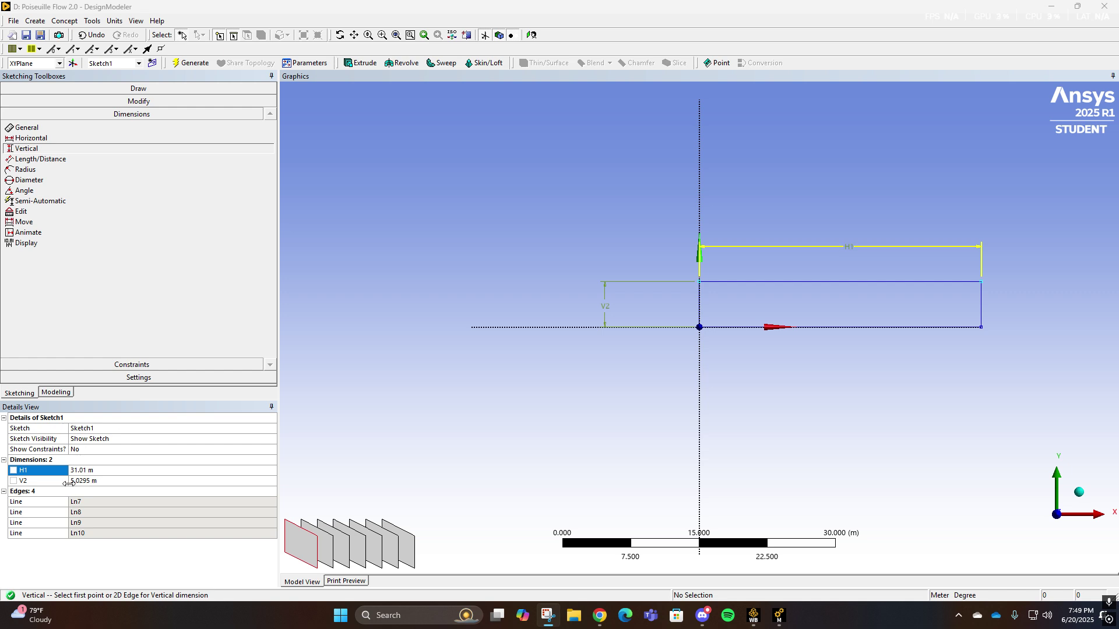
left_click(97, 480)
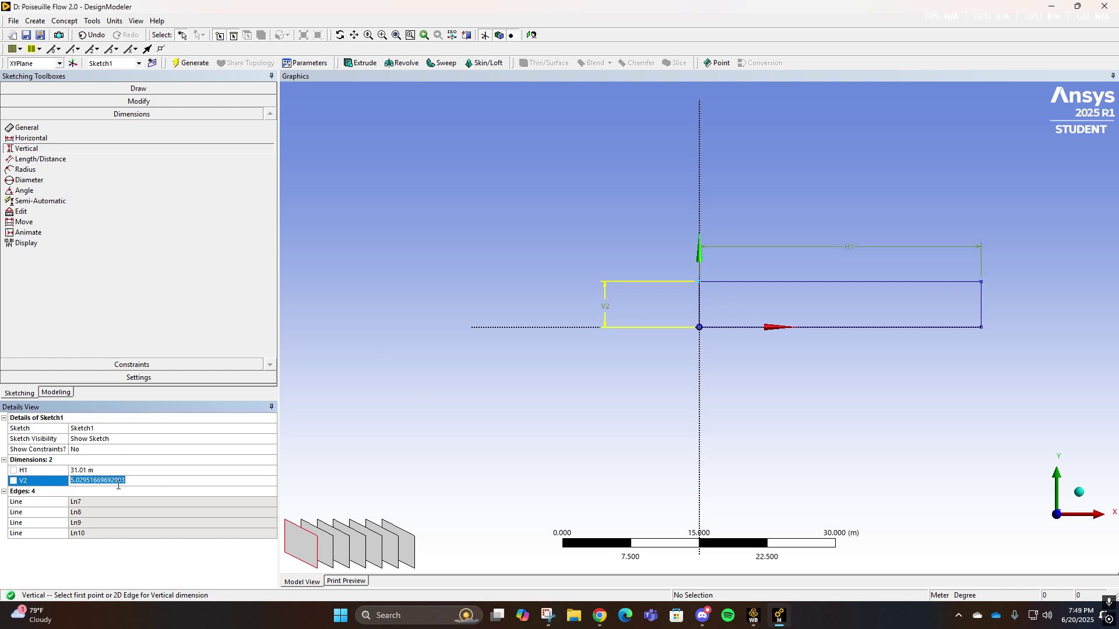
type("10")
Change the model's length unit to millimeter.
left_click(10, 22)
mouse_move(114, 21)
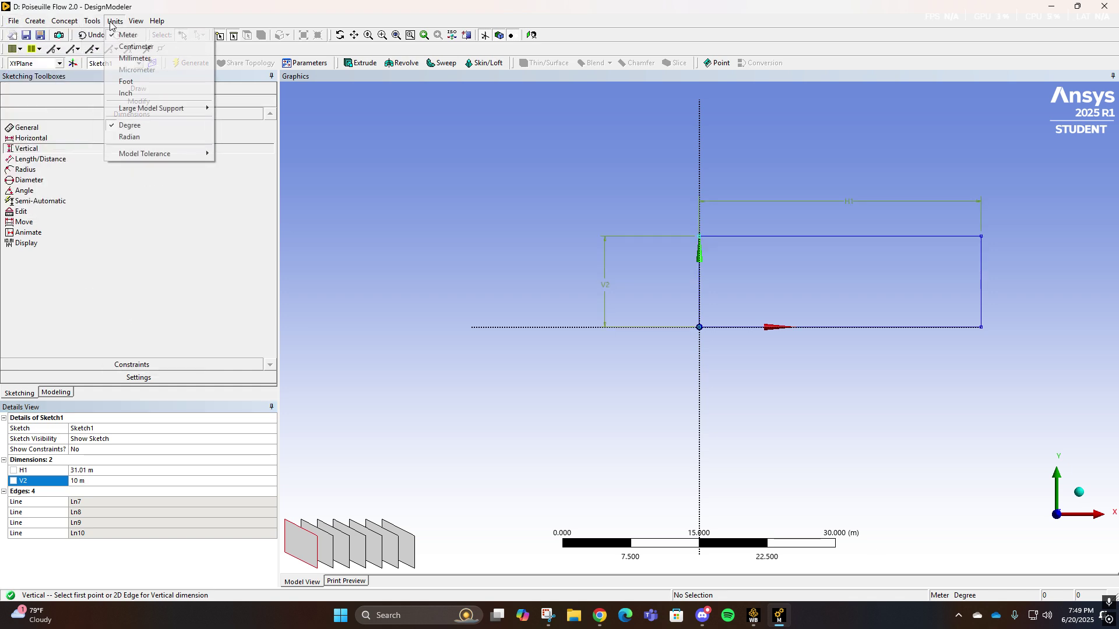
left_click(137, 59)
Set the rectangle's height dimension V2 to 10 mm.
left_click(105, 484)
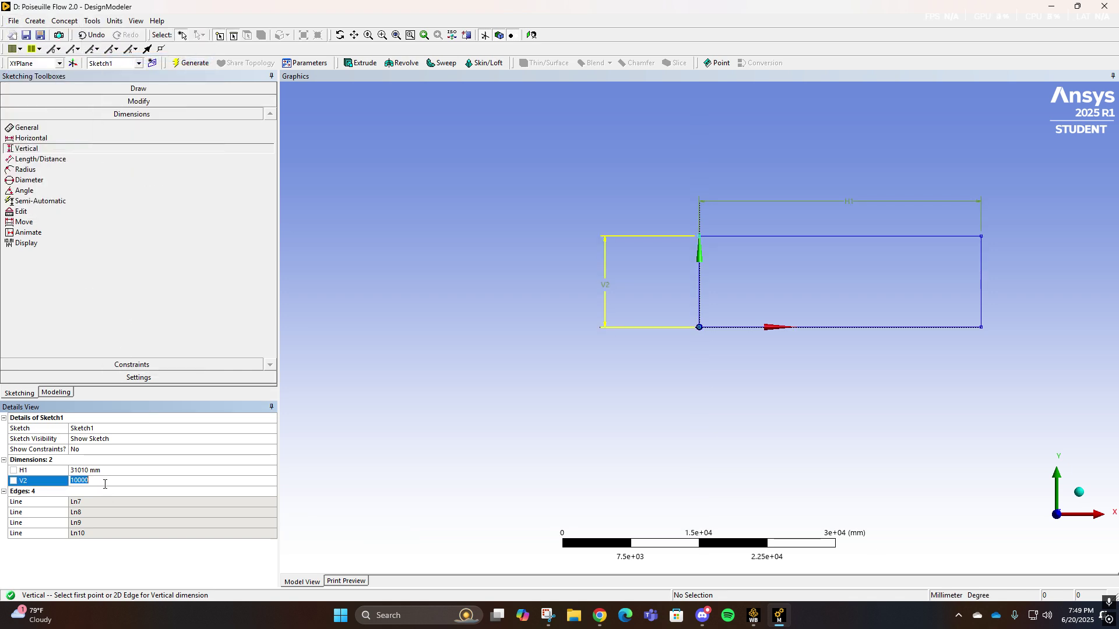
type("10 mm")
key("Return")
left_click(107, 484)
type("10")
key("Return")
left_click(13, 482)
left_click(593, 337)
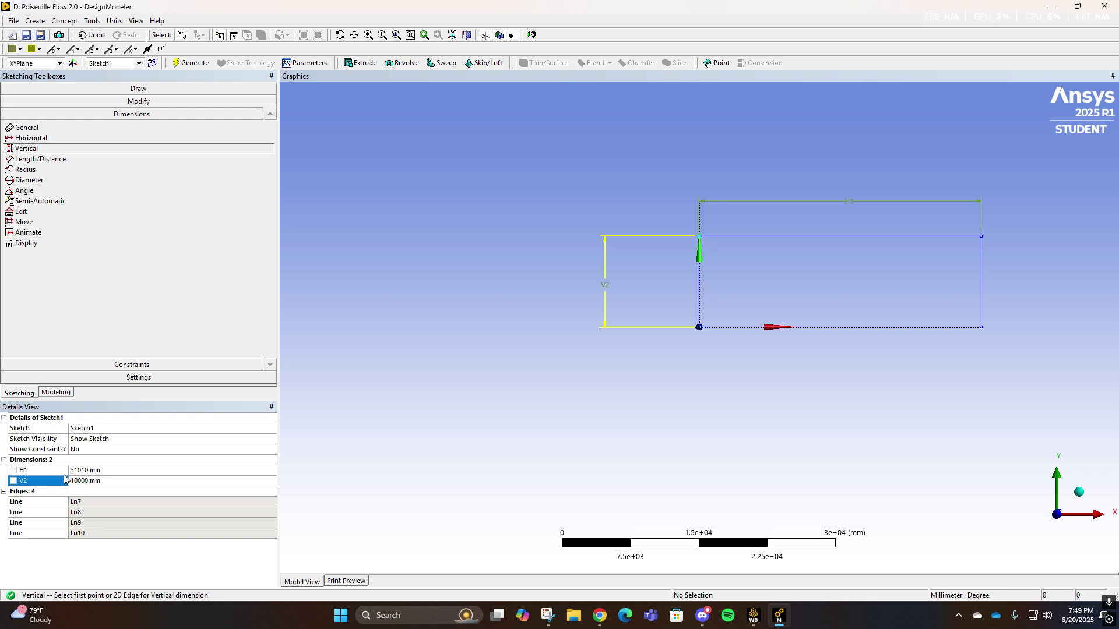
Set the rectangle's length dimension H1 to 1500 mm.
left_click(109, 473)
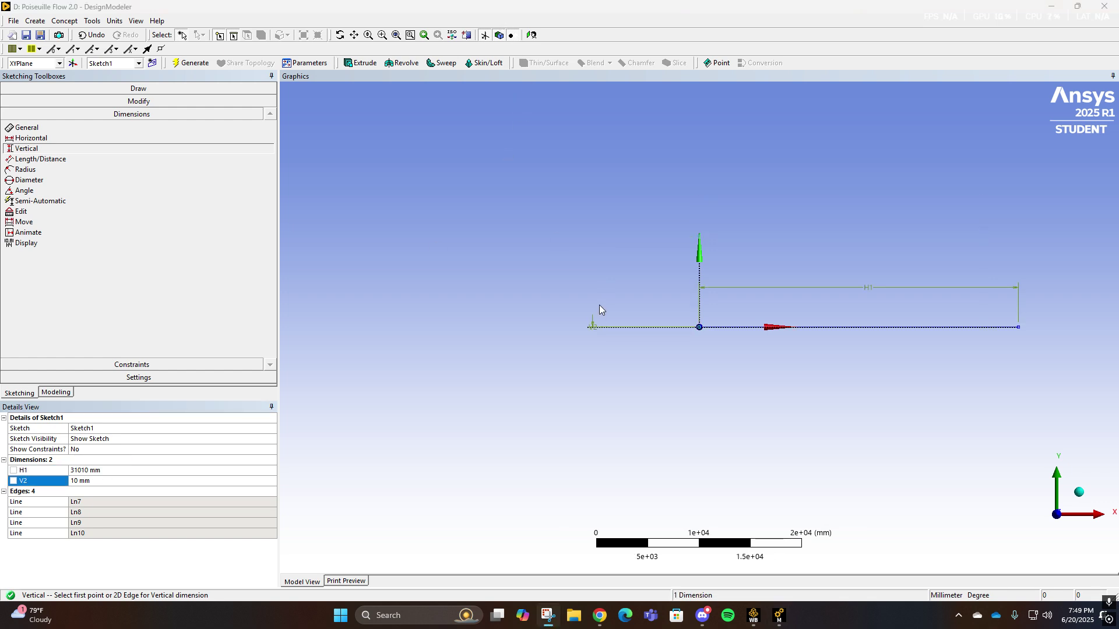
scroll(739, 312, "up", 2)
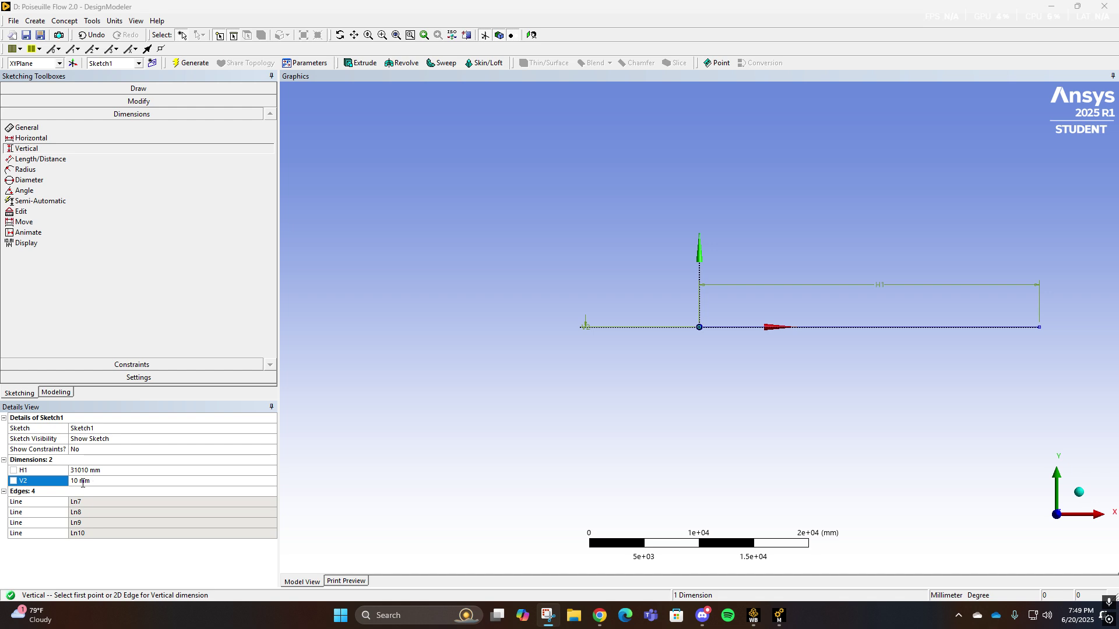
left_click(117, 470)
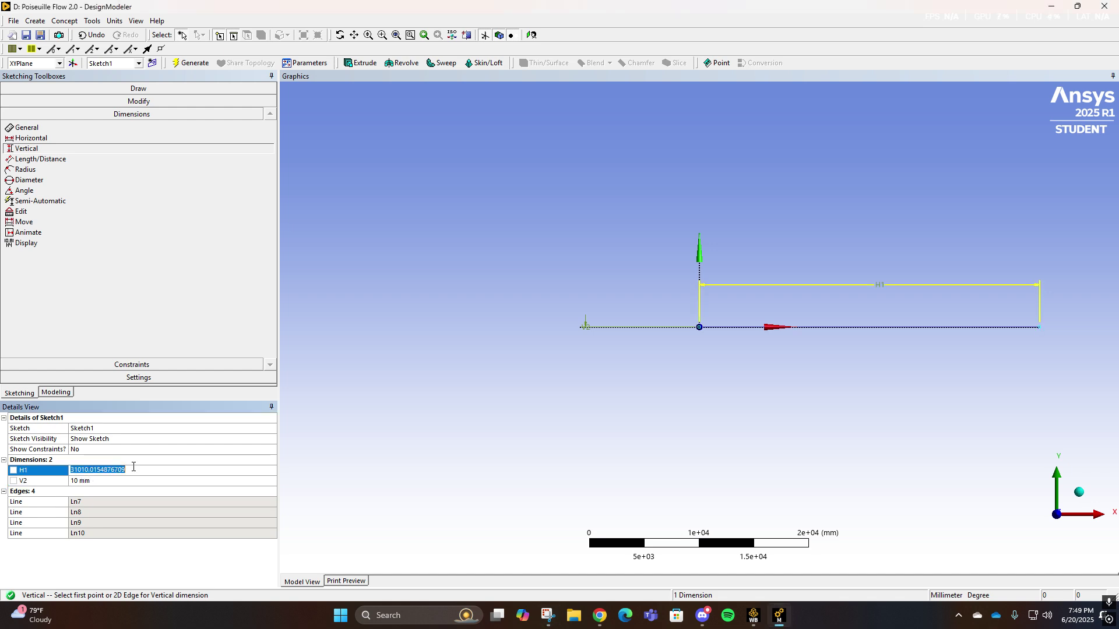
type("1500")
key("Return")
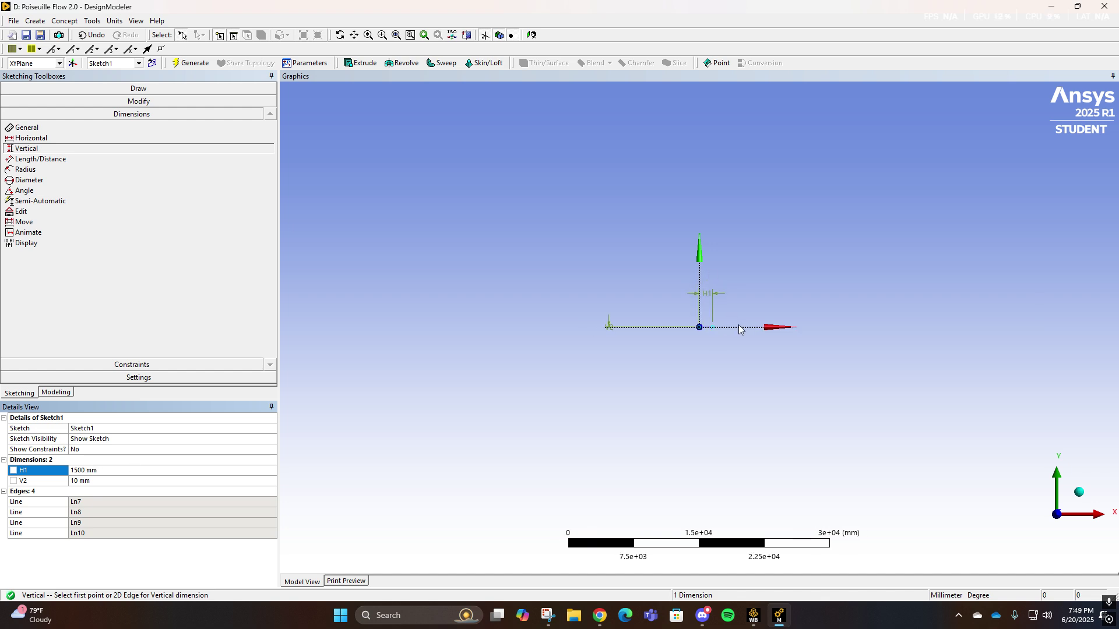
left_click(1078, 493)
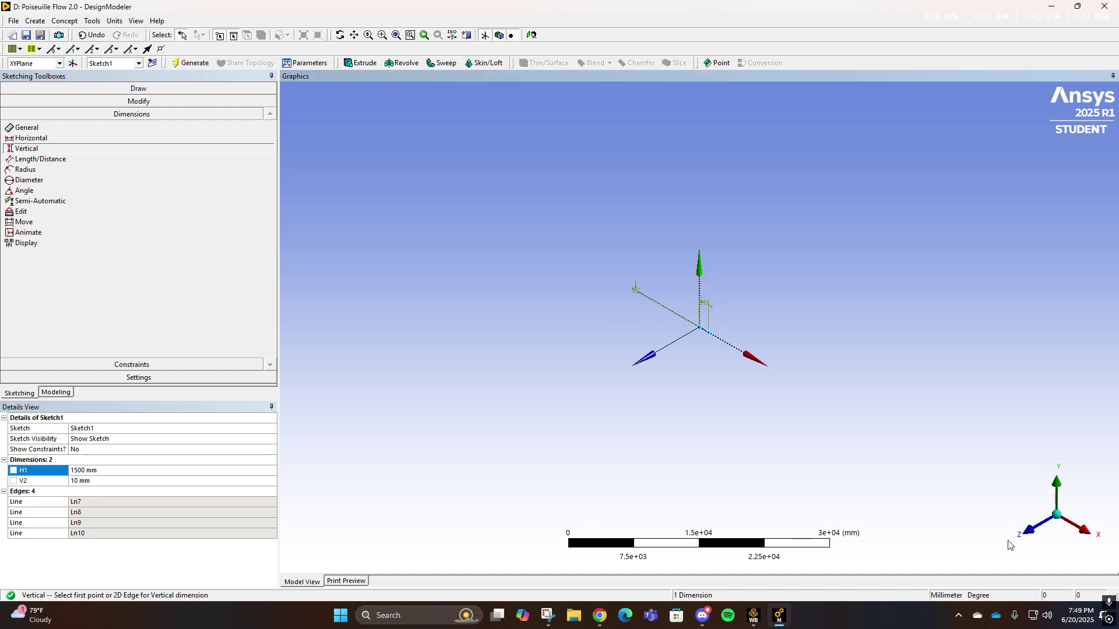
Examine the dimensioned channel rectangle face-on in the XY plane along its full length.
left_click(1030, 531)
scroll(729, 327, "up", 5)
scroll(728, 332, "up", 6)
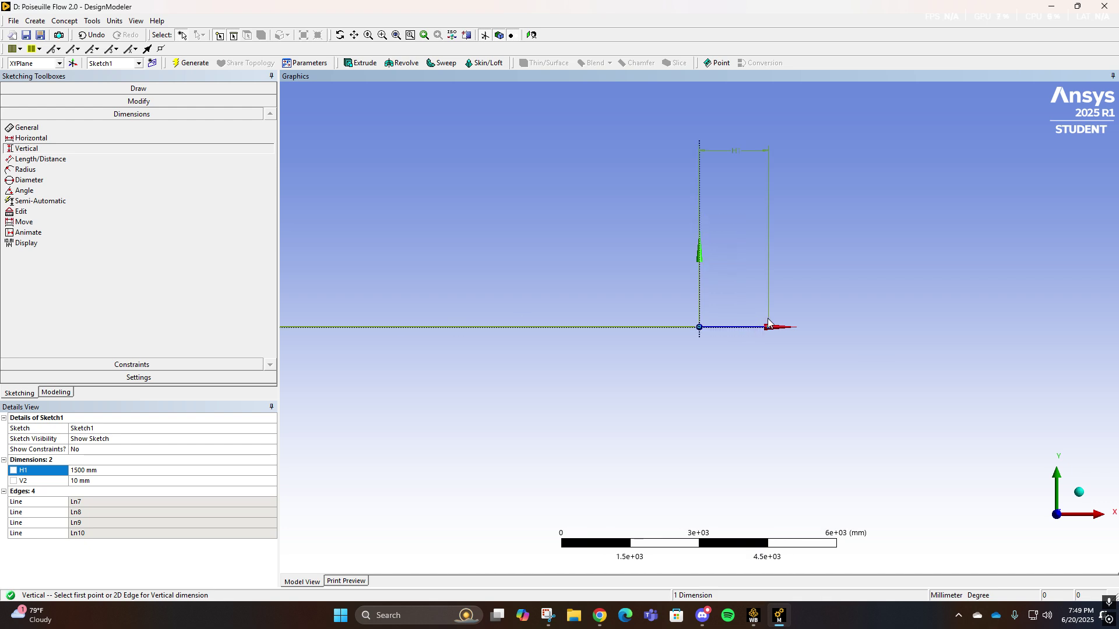
scroll(985, 403, "up", 1)
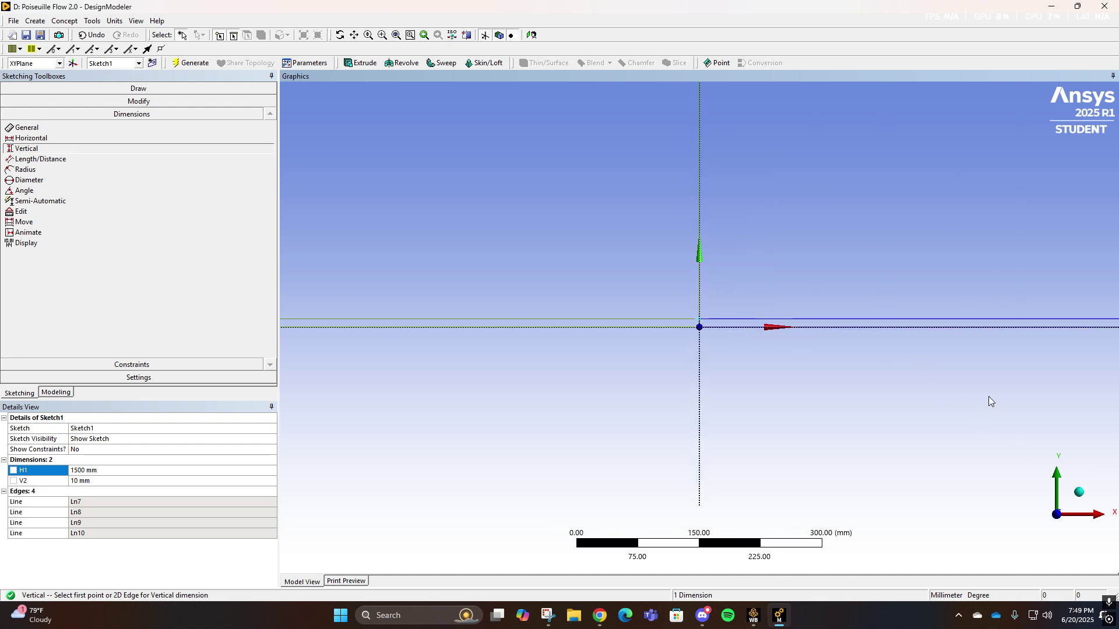
middle_click_drag(896, 364, 522, 354, "ctrl")
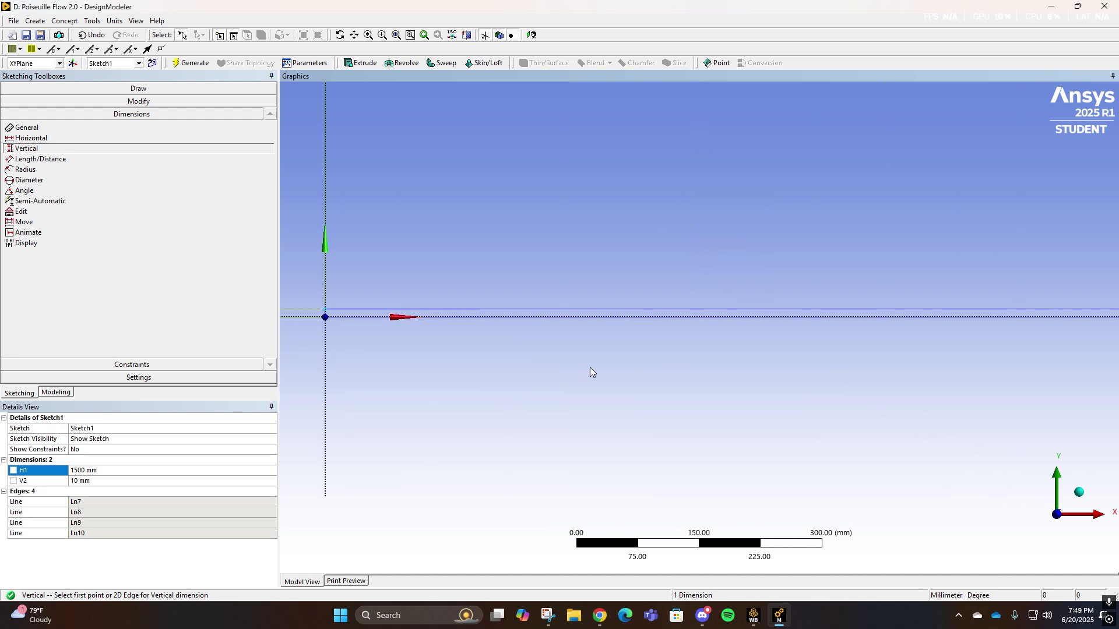
scroll(587, 355, "up", 1)
scroll(586, 355, "down", 6)
scroll(586, 355, "down", 5)
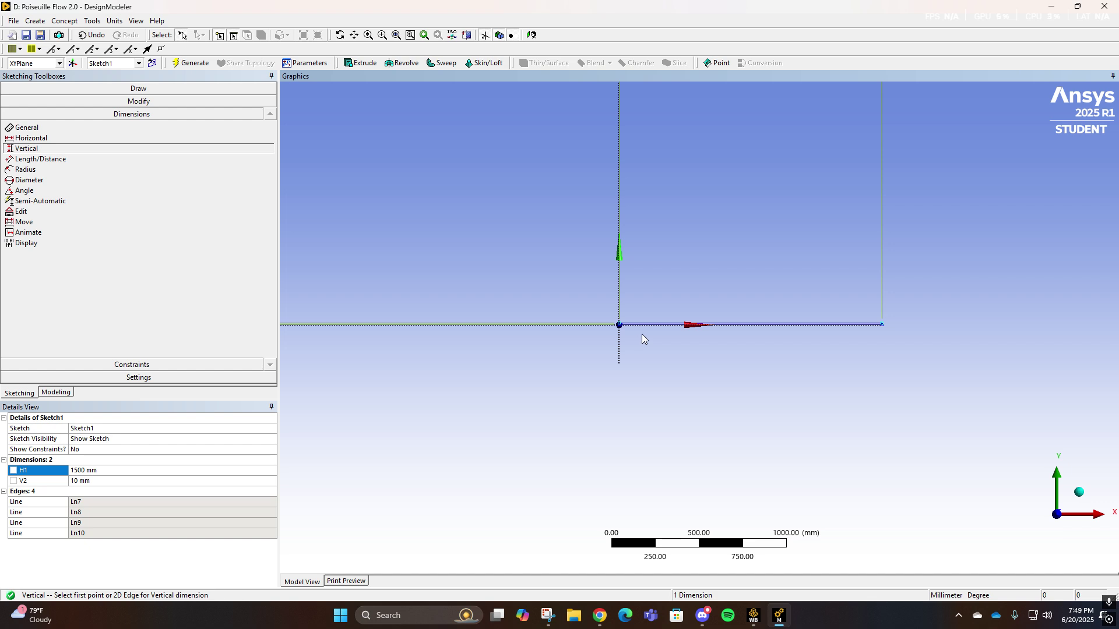
scroll(759, 337, "up", 5)
middle_click_drag(759, 339, 639, 352, "ctrl")
scroll(639, 352, "up", 1)
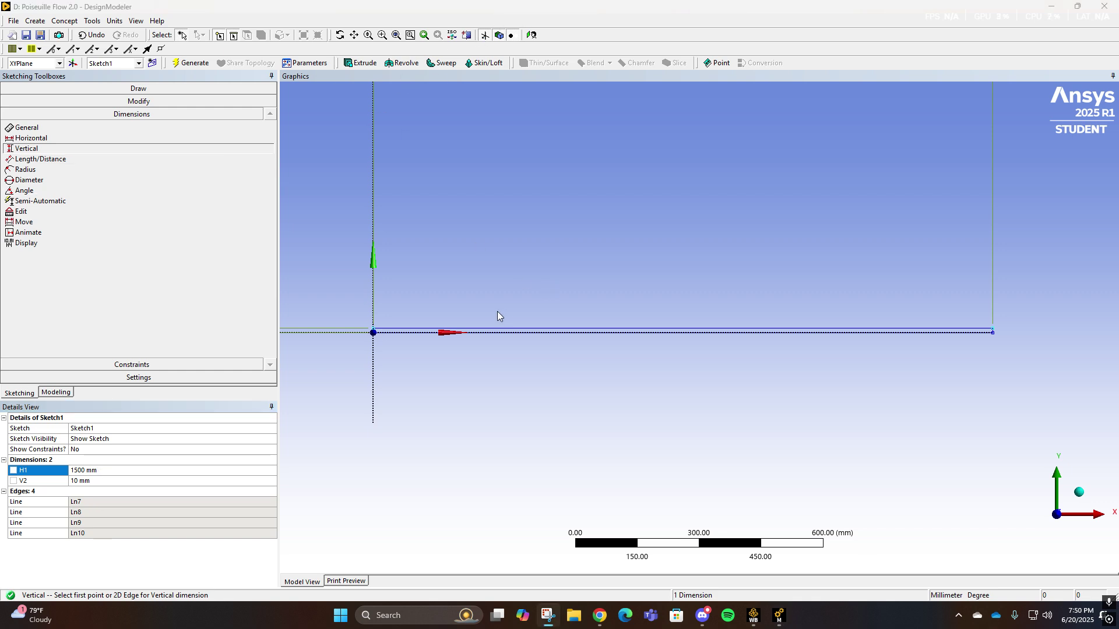
Create a surface from Sketch1 with the Surfaces From Sketches operation and generate it.
left_click(62, 22)
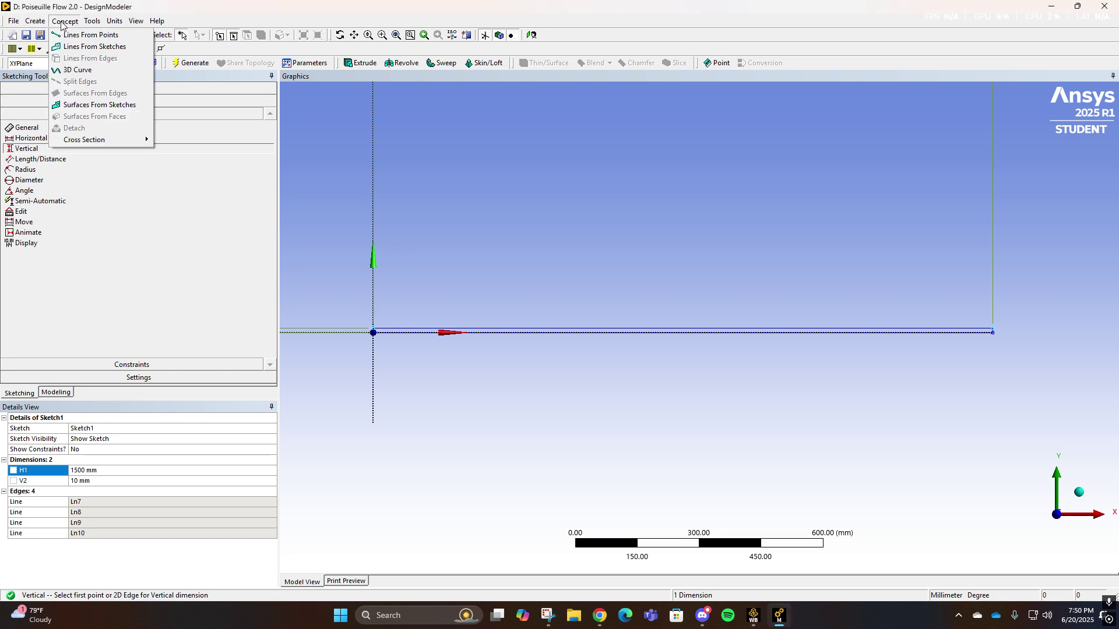
left_click(104, 106)
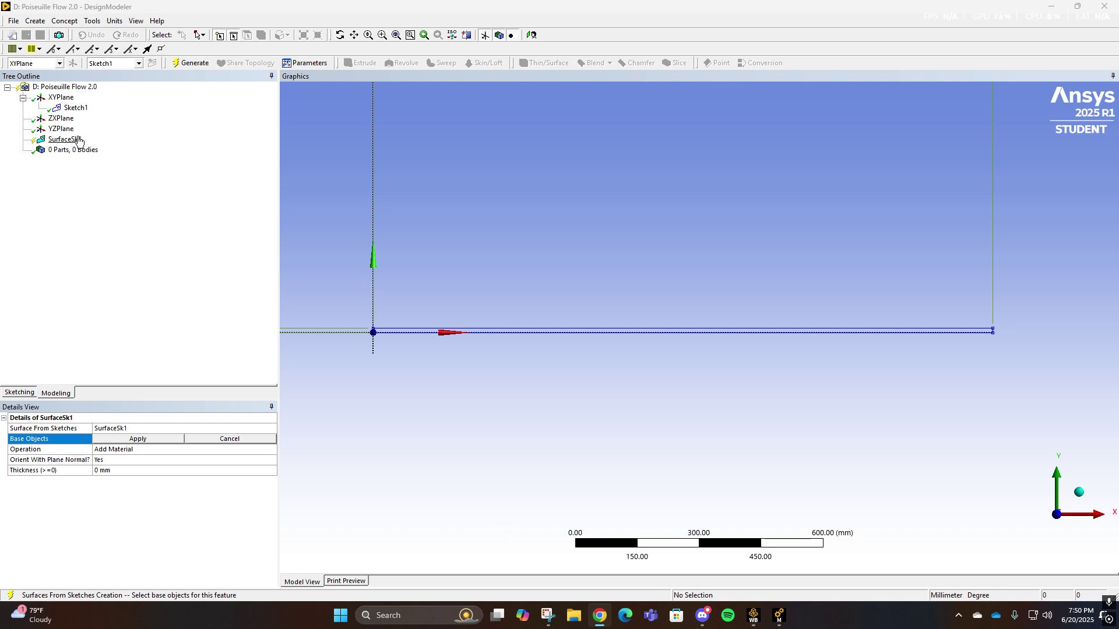
left_click(75, 108)
left_click(125, 439)
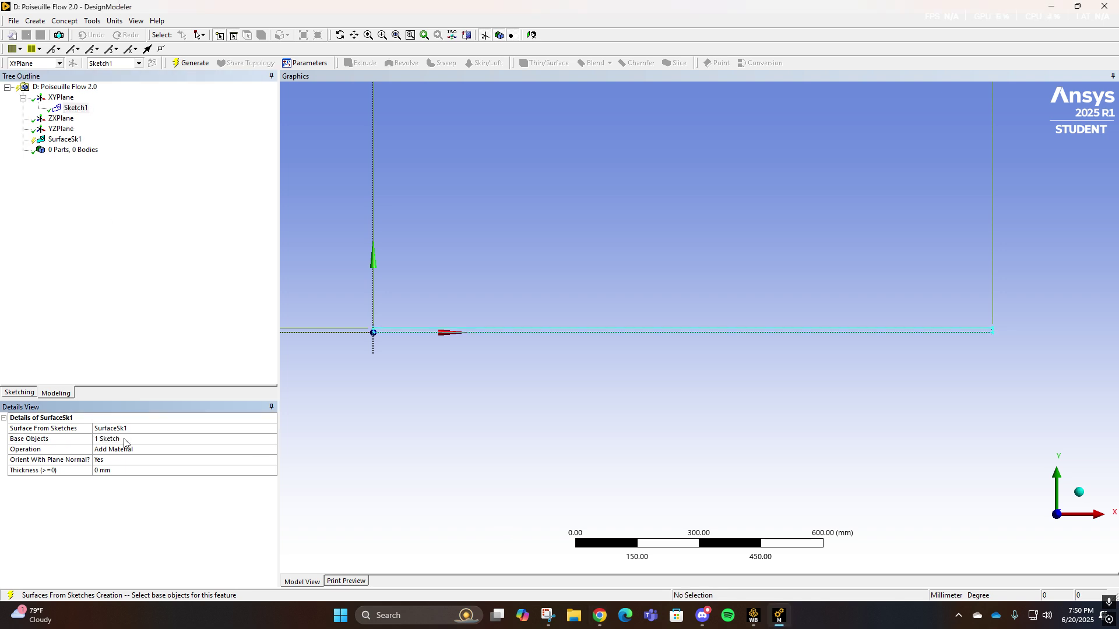
left_click(190, 63)
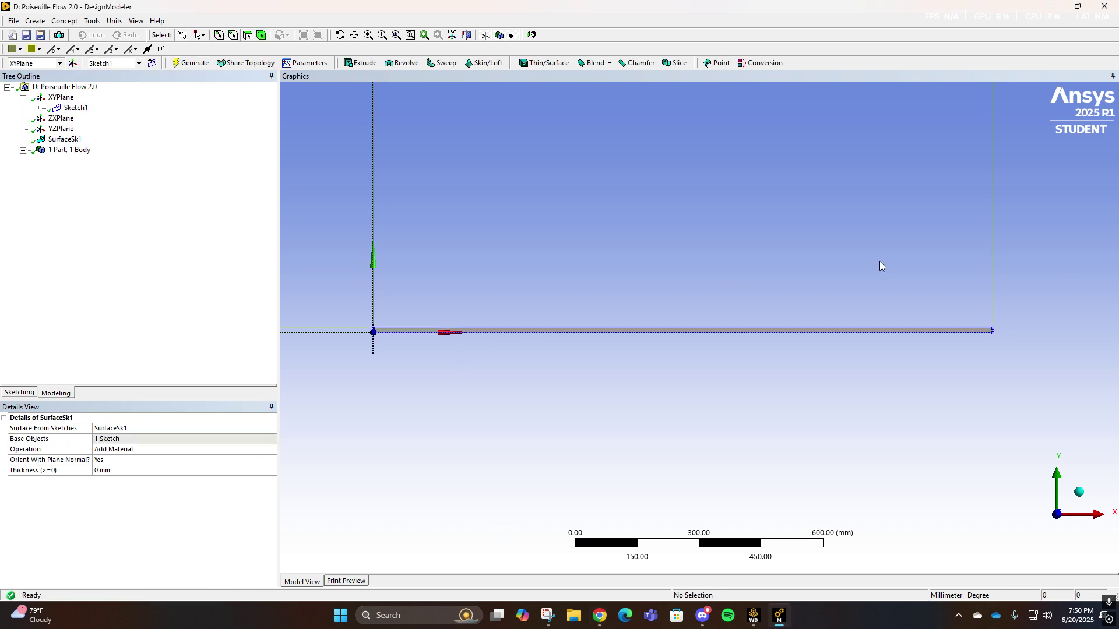
Close DesignModeler and open the Mesh component of the Poiseuille Flow 2.0 system for editing in Meshing.
left_click(599, 616)
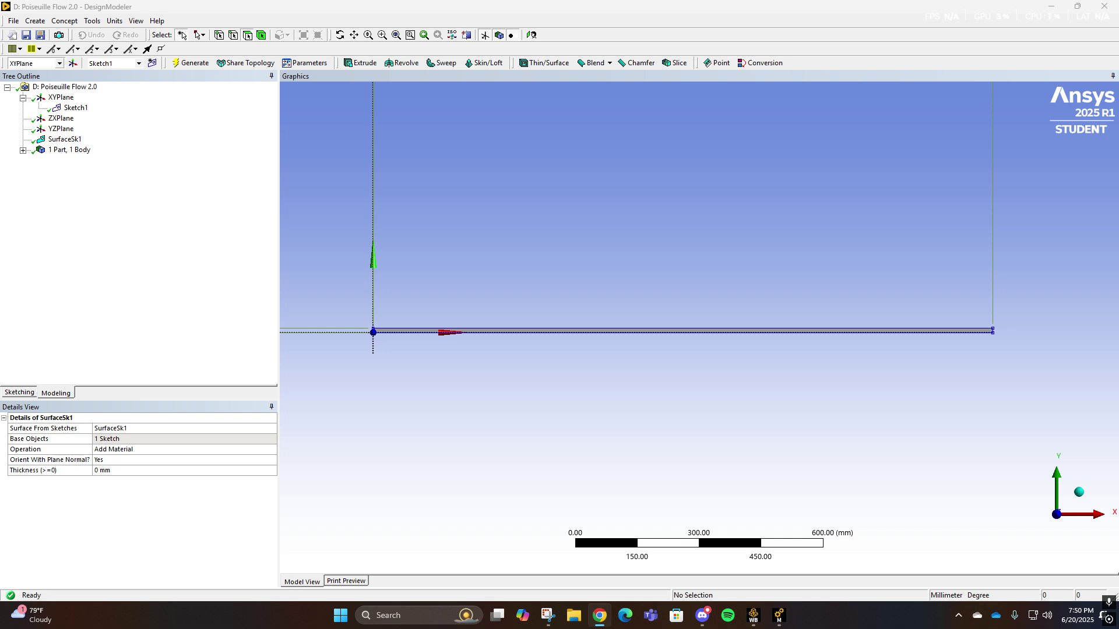
left_click(628, 381)
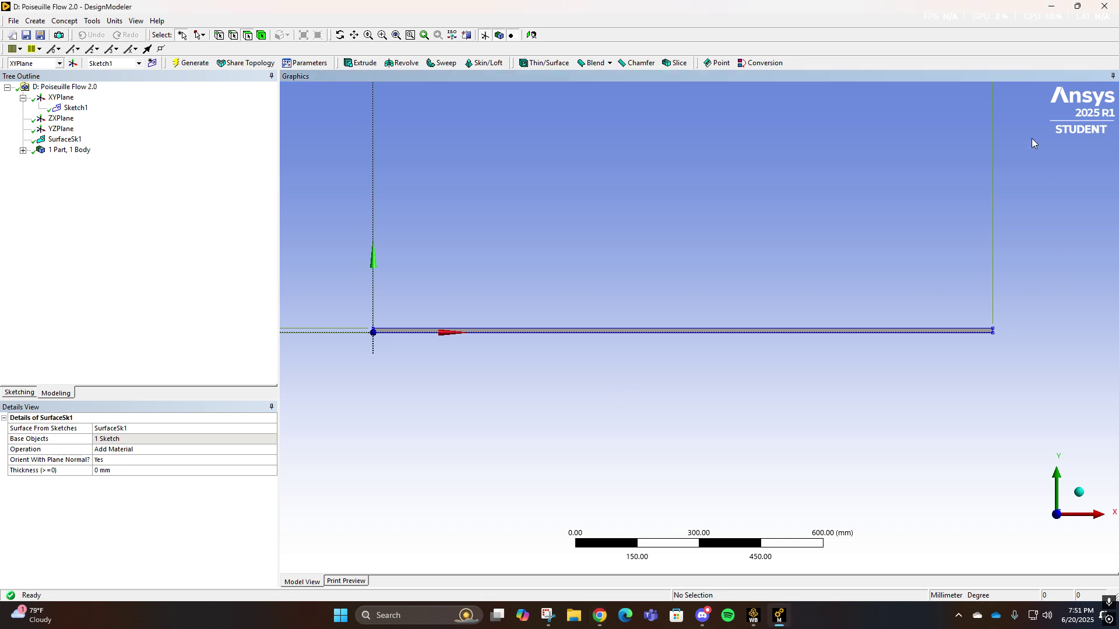
left_click(1101, 11)
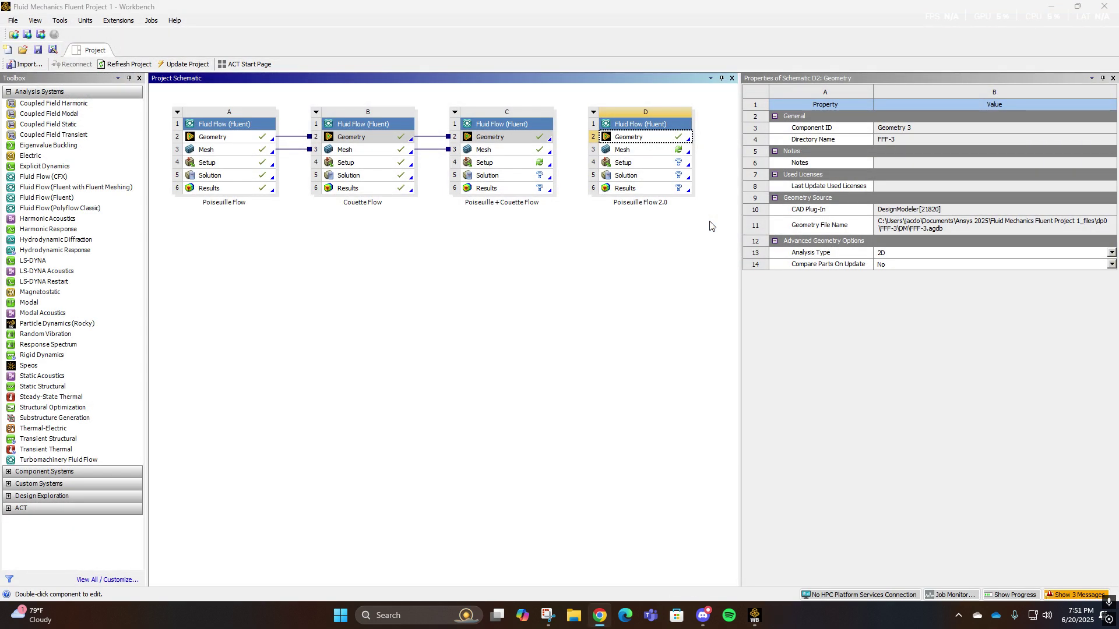
left_click(643, 152)
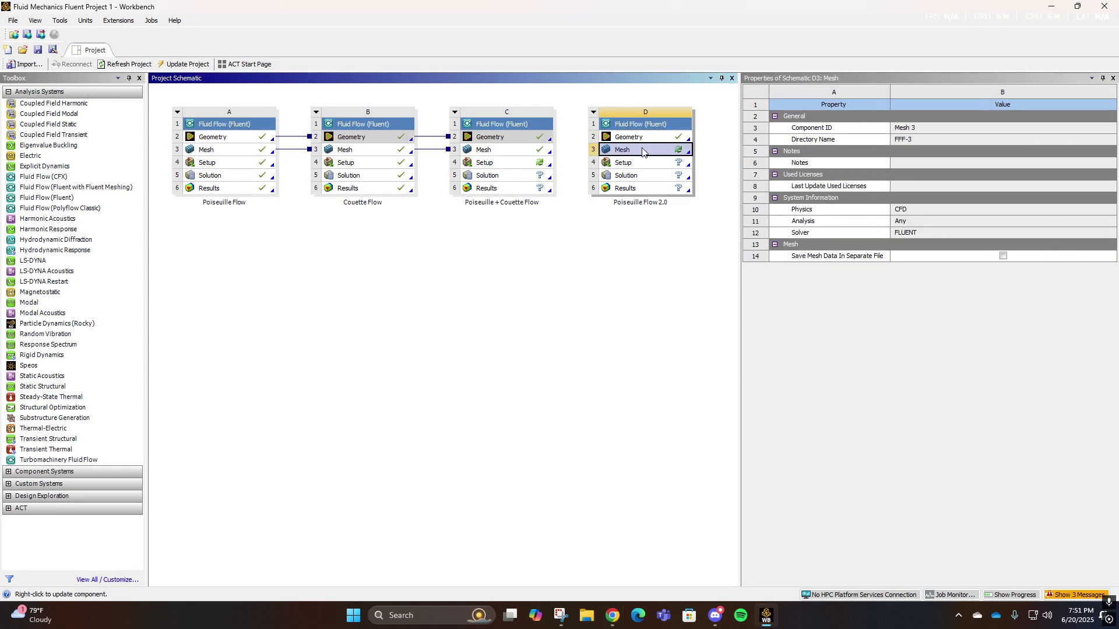
right_click(642, 153)
left_click(666, 161)
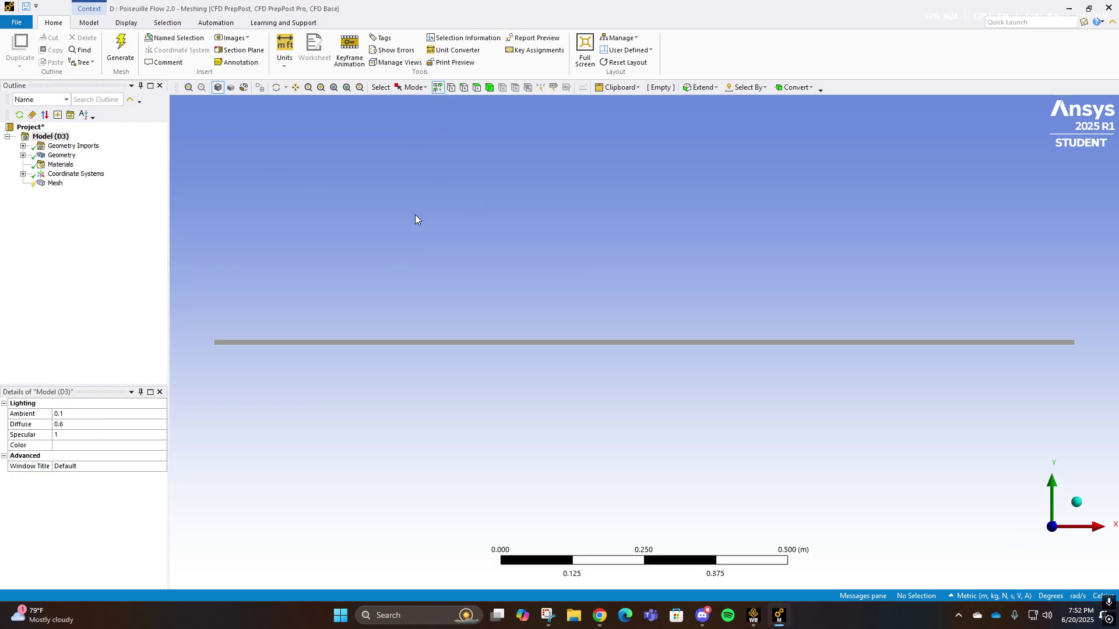
Create a named selection called "Upper Wall" from the channel's long upper edge.
right_click(371, 240)
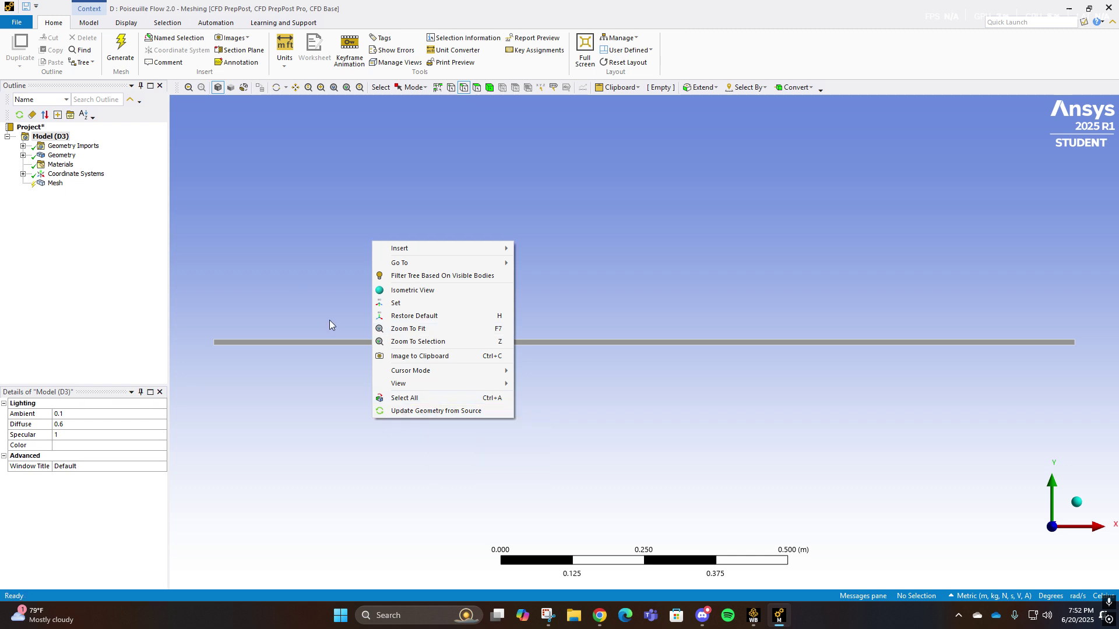
left_click(298, 277)
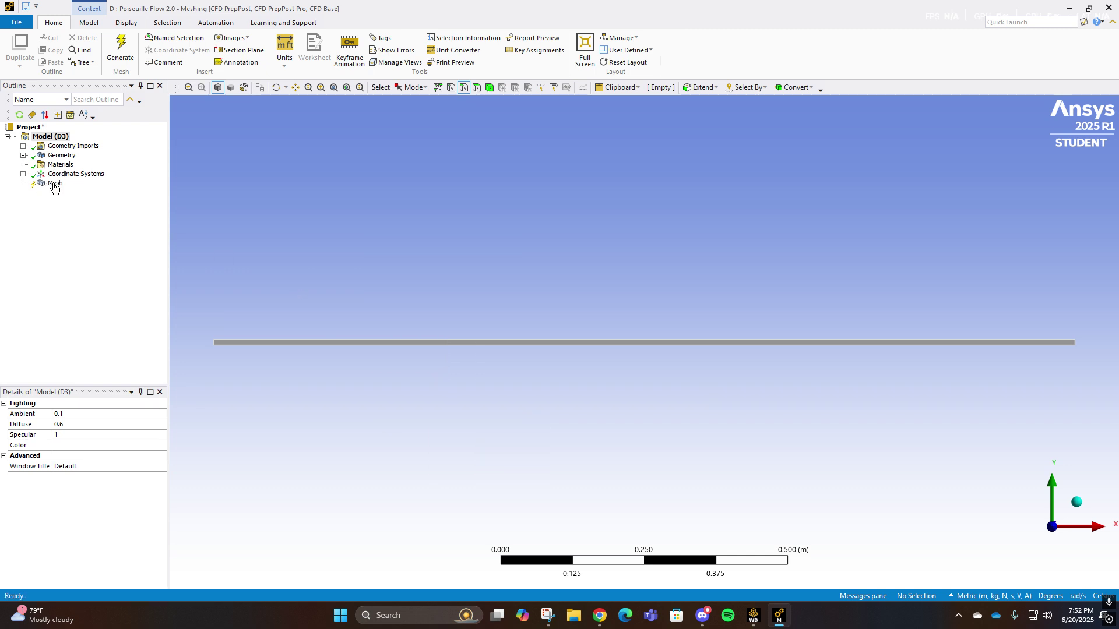
left_click(60, 155)
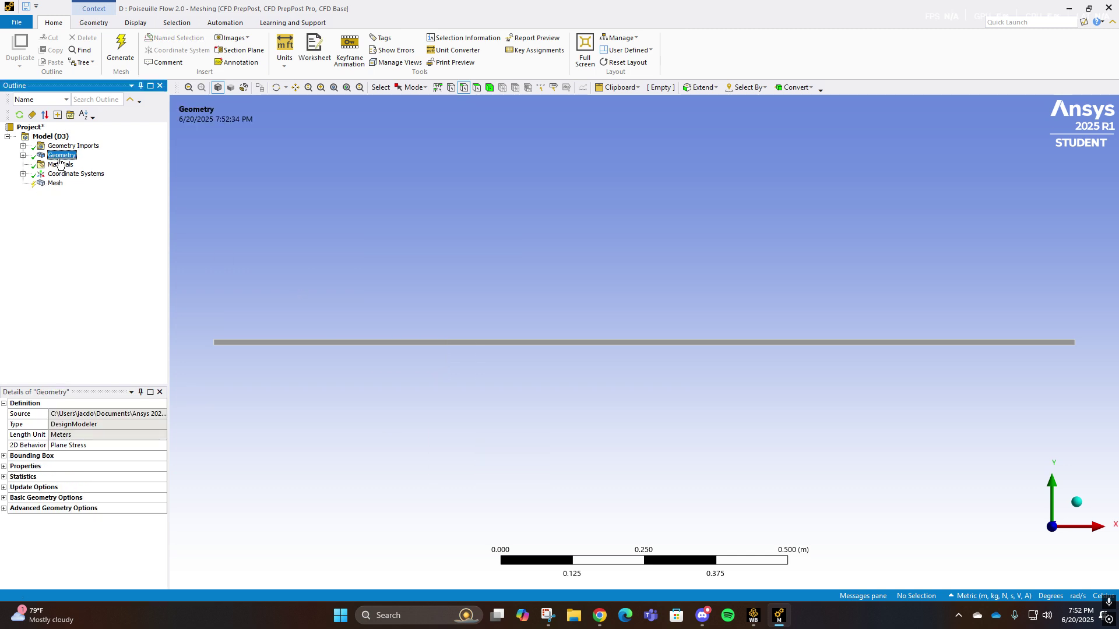
right_click(256, 339)
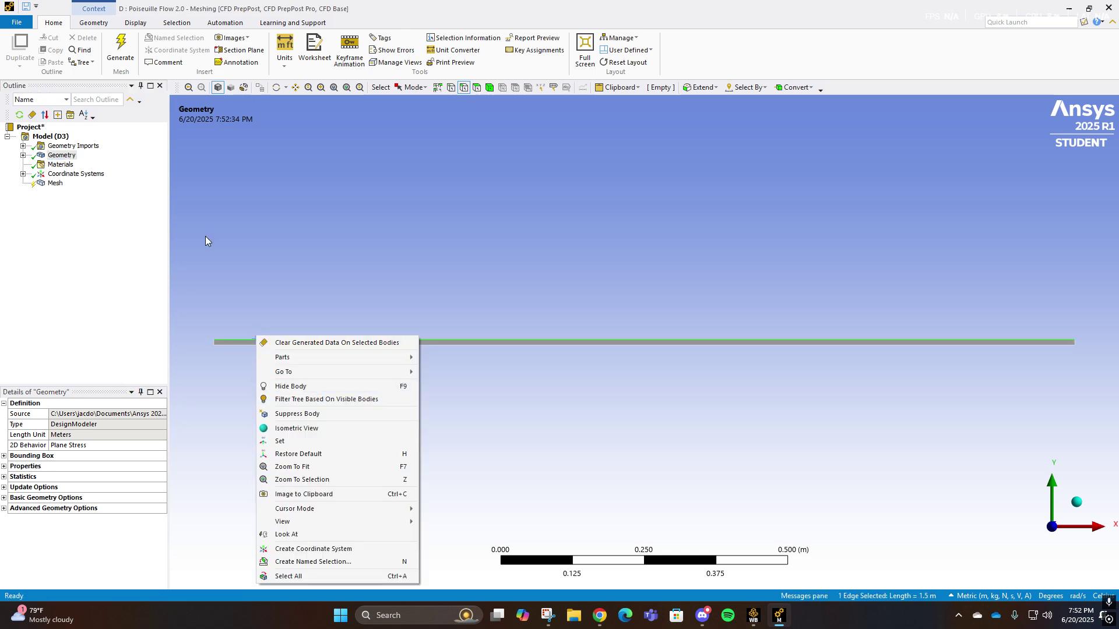
left_click(308, 563)
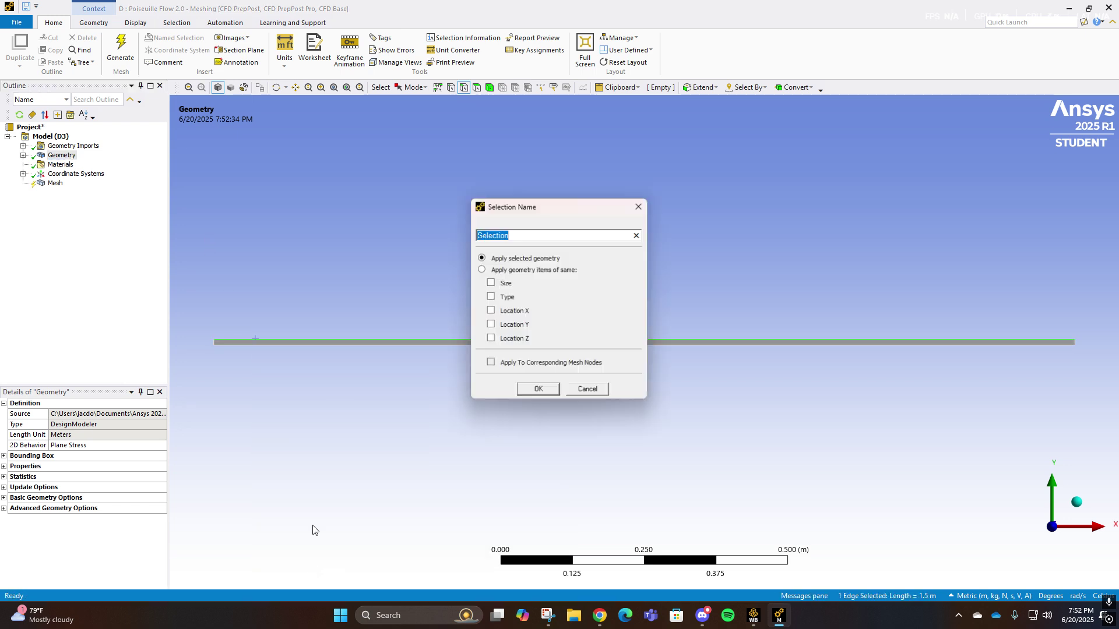
type("Upper Wa")
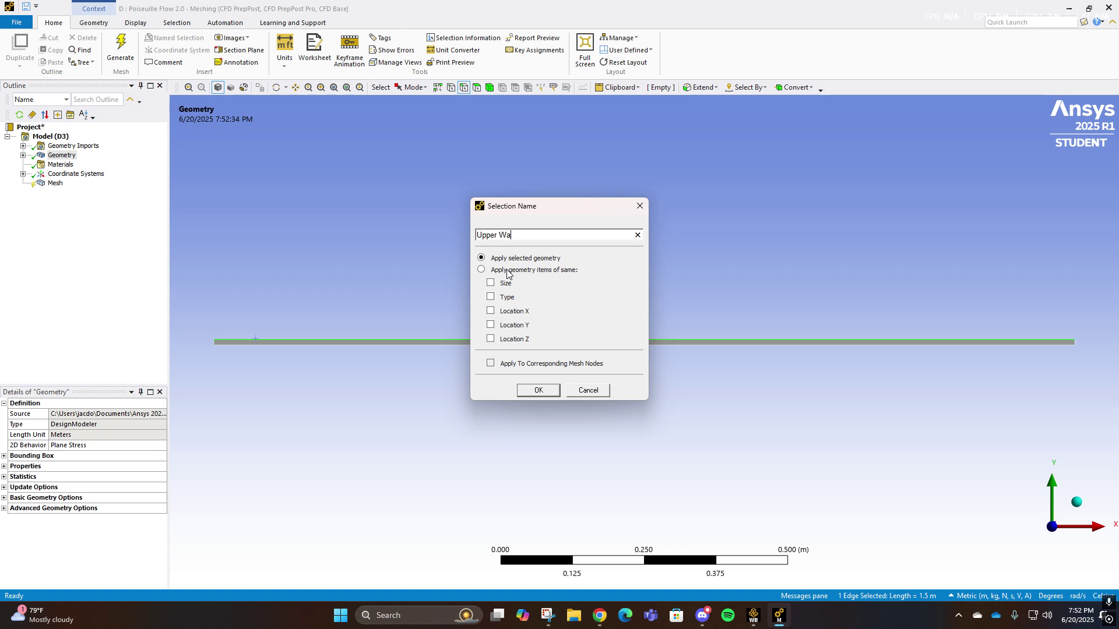
type("ll")
key("Return")
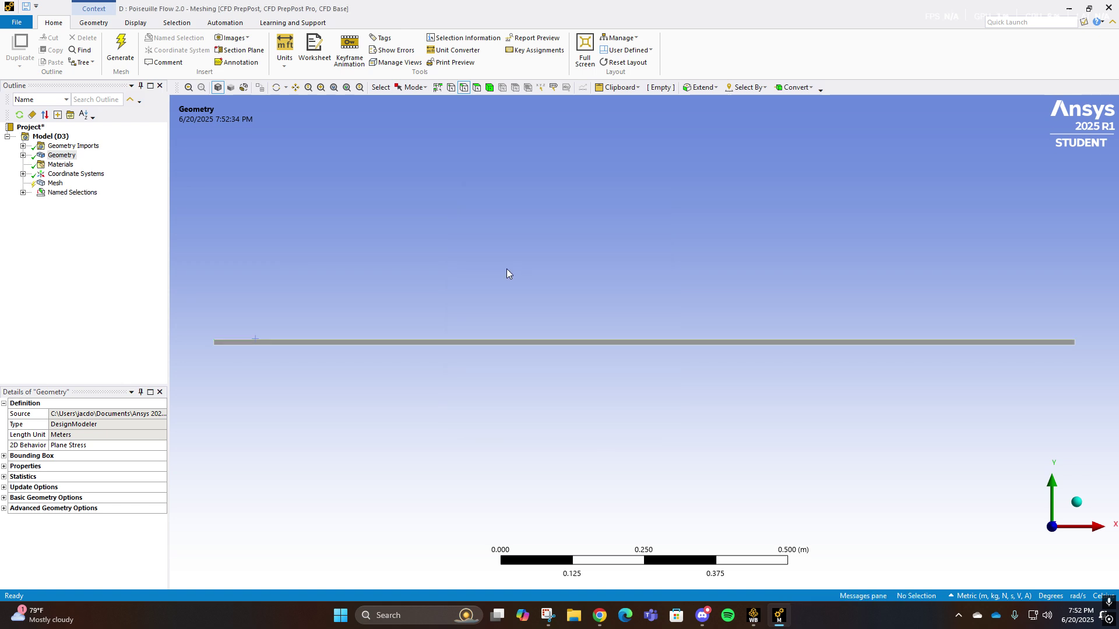
Create a named selection called "Lower Wall" from the channel's long lower edge.
right_click(337, 343)
left_click(389, 584)
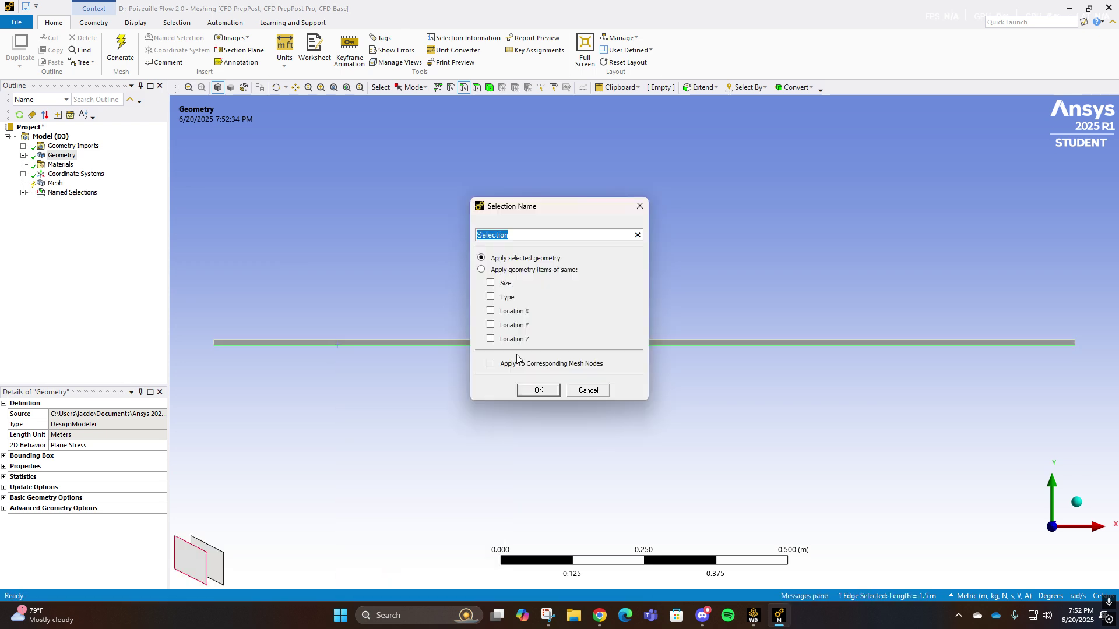
type("Lower Wall")
key("Return")
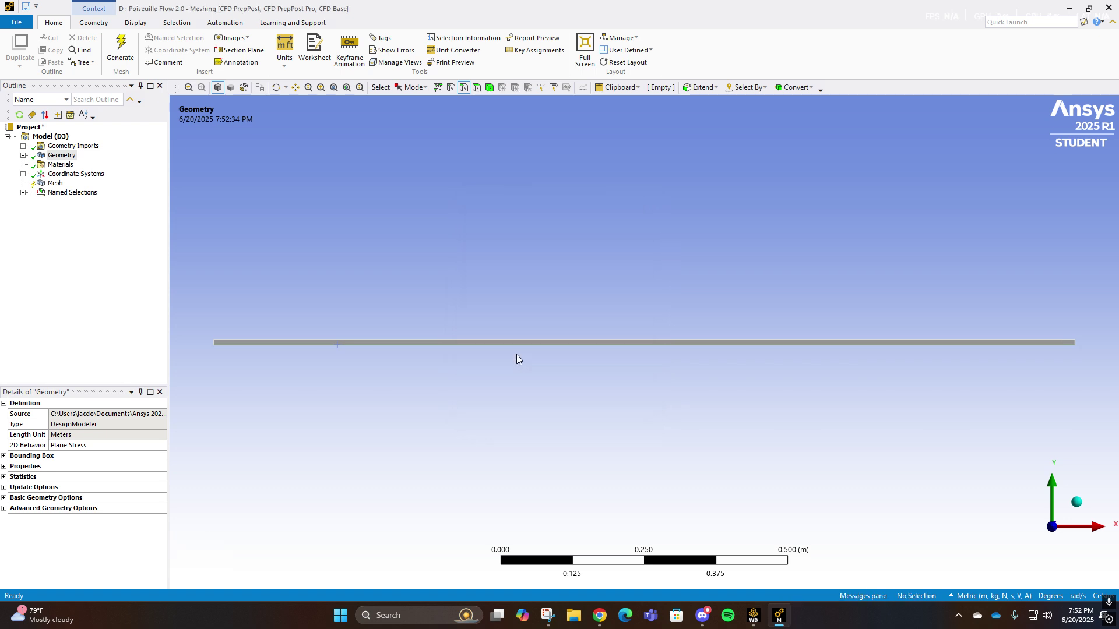
Create a named selection called "Inlet" from the short vertical edge at the channel's left end.
scroll(215, 347, "down", 1)
scroll(222, 344, "up", 2)
middle_click_drag(224, 344, 468, 344, "ctrl")
scroll(418, 346, "up", 4)
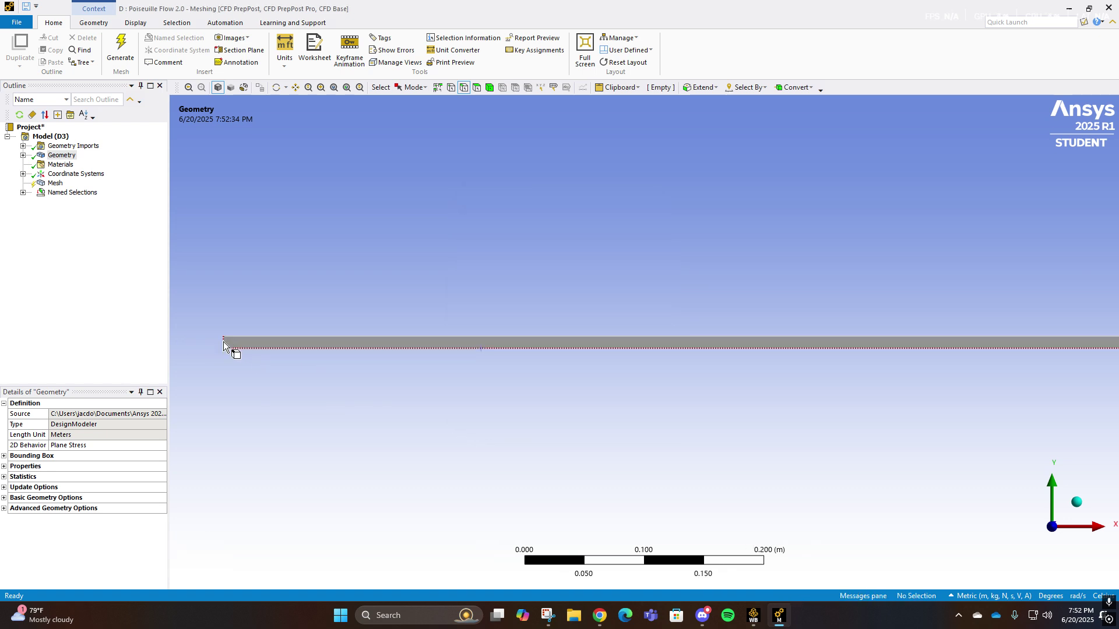
middle_click_drag(223, 341, 493, 329, "ctrl")
scroll(445, 337, "up", 3)
left_click(327, 317)
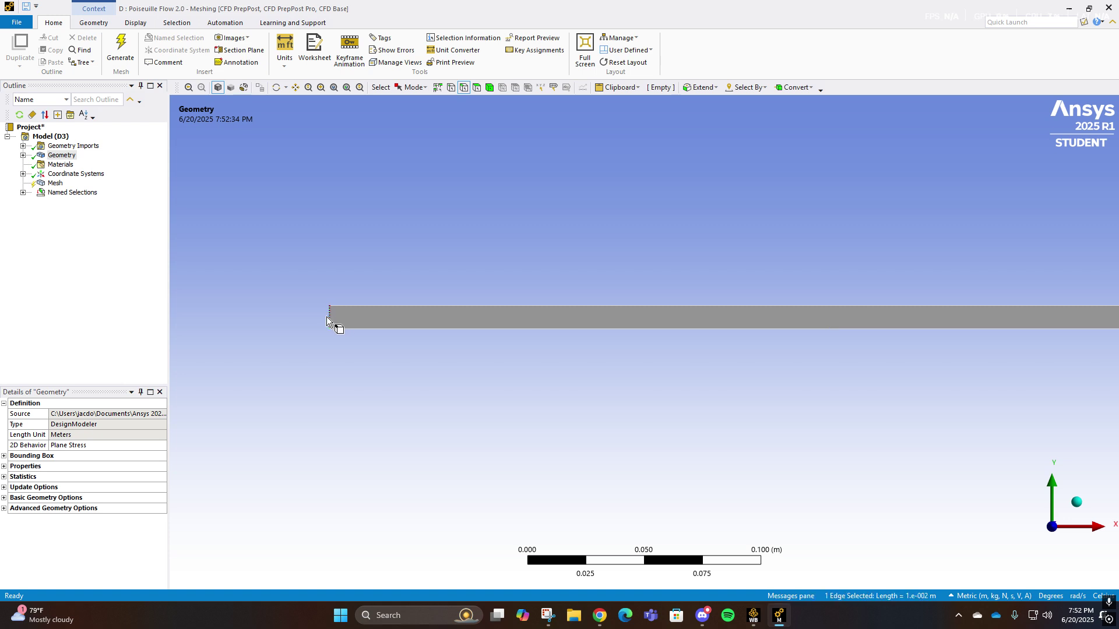
right_click(327, 316)
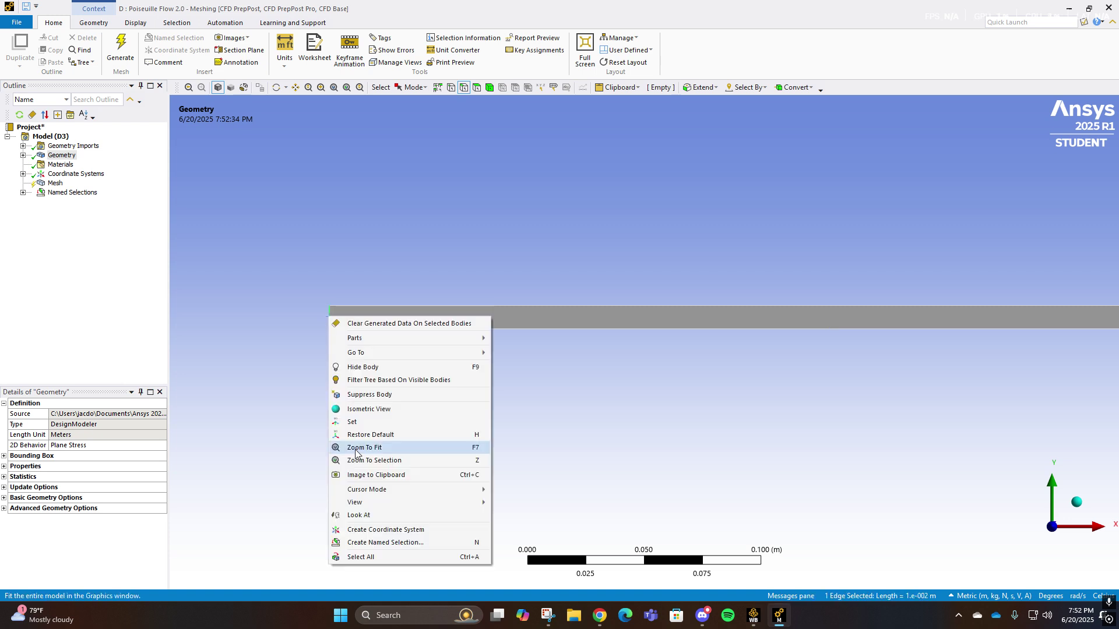
left_click(368, 541)
key("BackSpace")
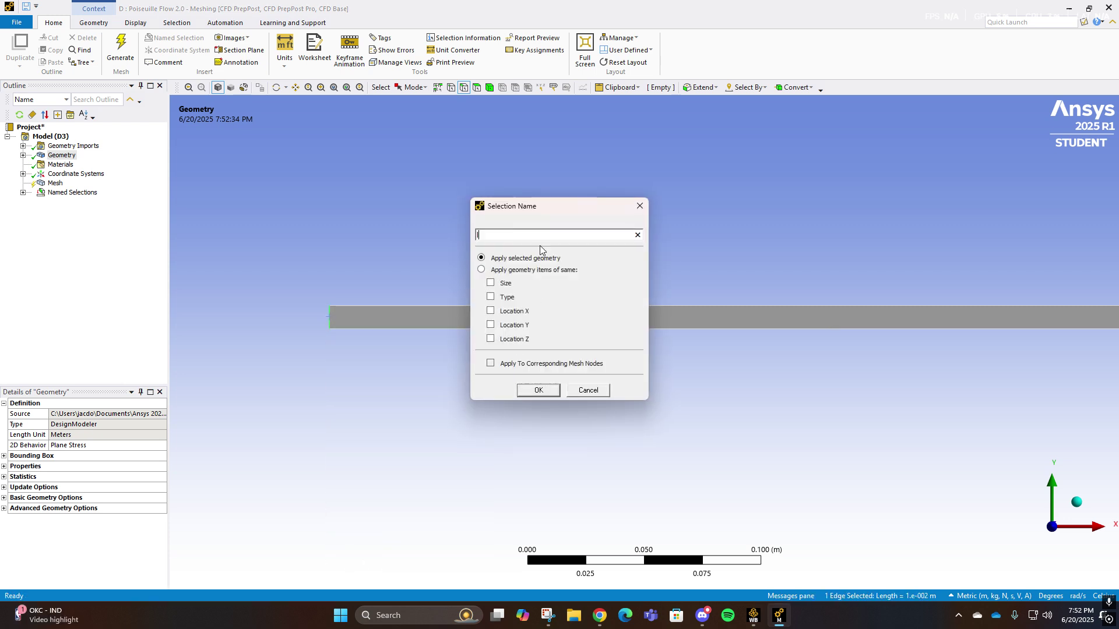
type("inlet")
key("Return")
Create a named selection called "Outlet" from the short vertical edge at the channel's right end.
scroll(429, 322, "up", 1)
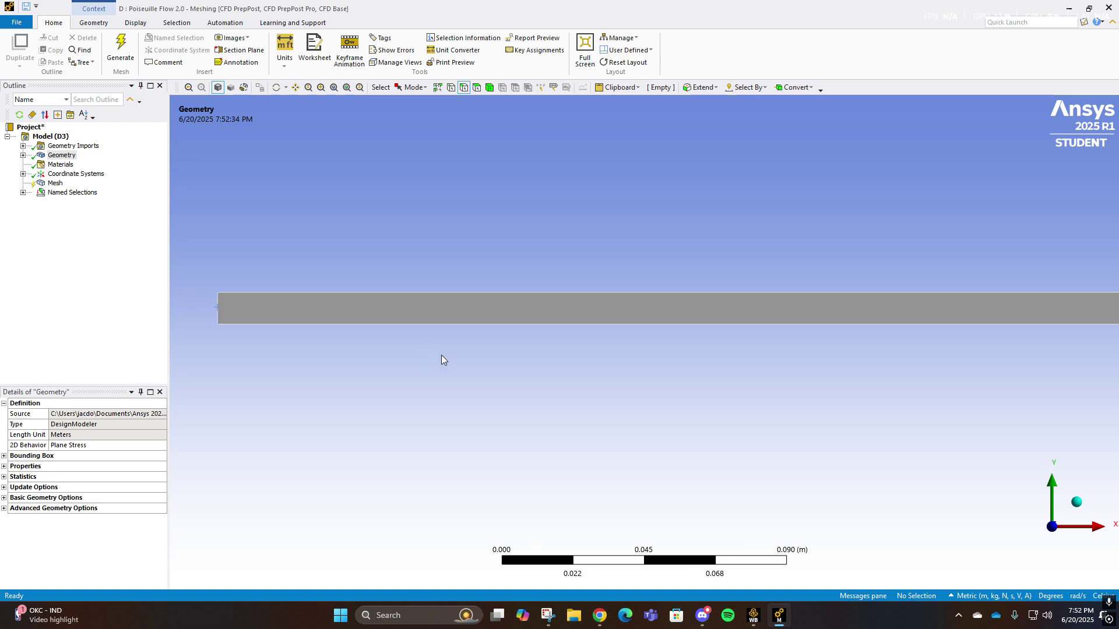
scroll(443, 353, "down", 10)
middle_click_drag(791, 324, 697, 326, "ctrl")
scroll(376, 358, "up", 8)
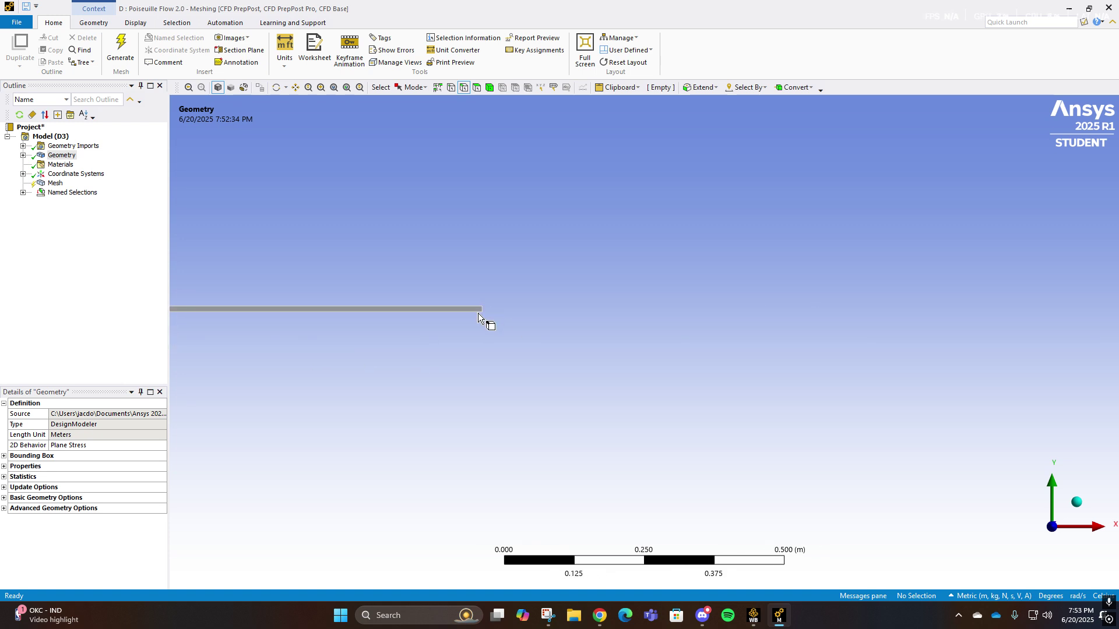
scroll(477, 313, "up", 3)
middle_click_drag(478, 313, 313, 265, "ctrl")
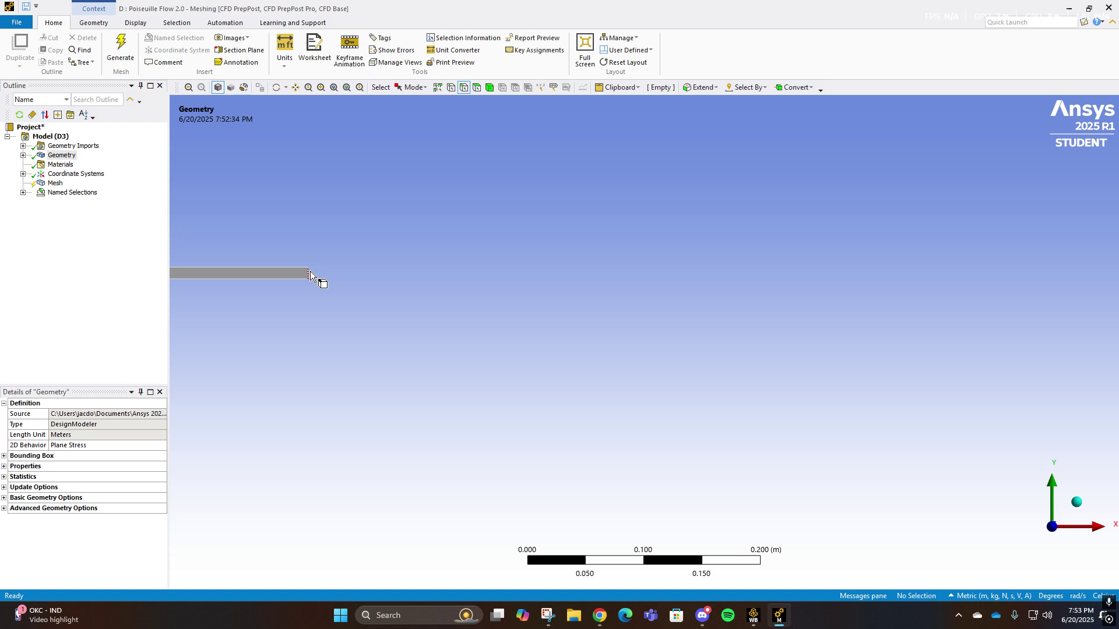
left_click(310, 270)
right_click(310, 270)
left_click(361, 496)
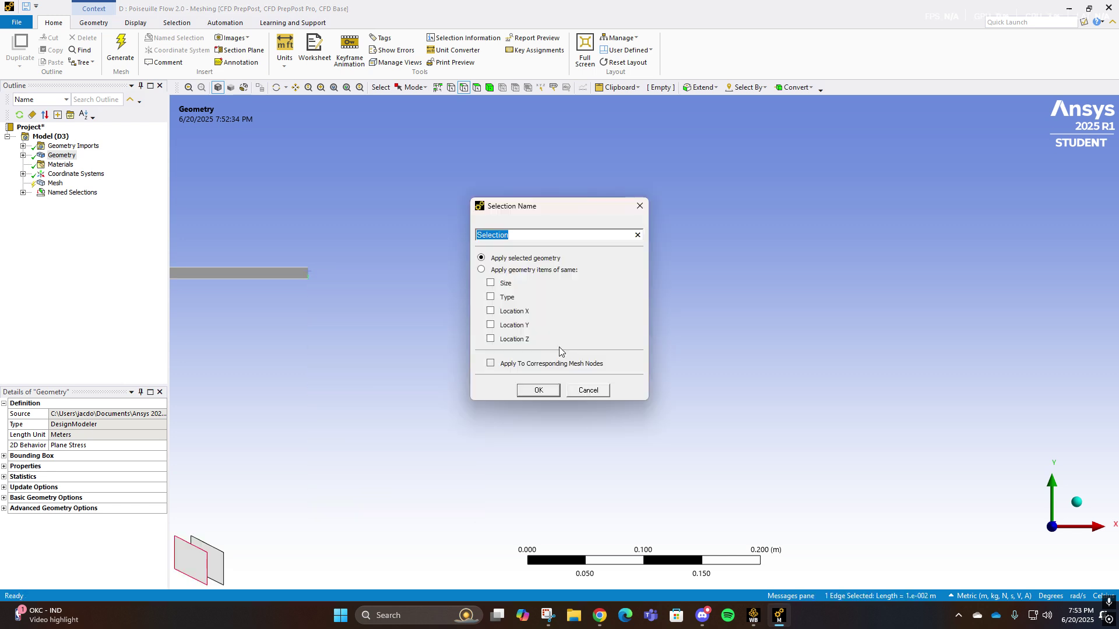
type("outlet")
key("Return")
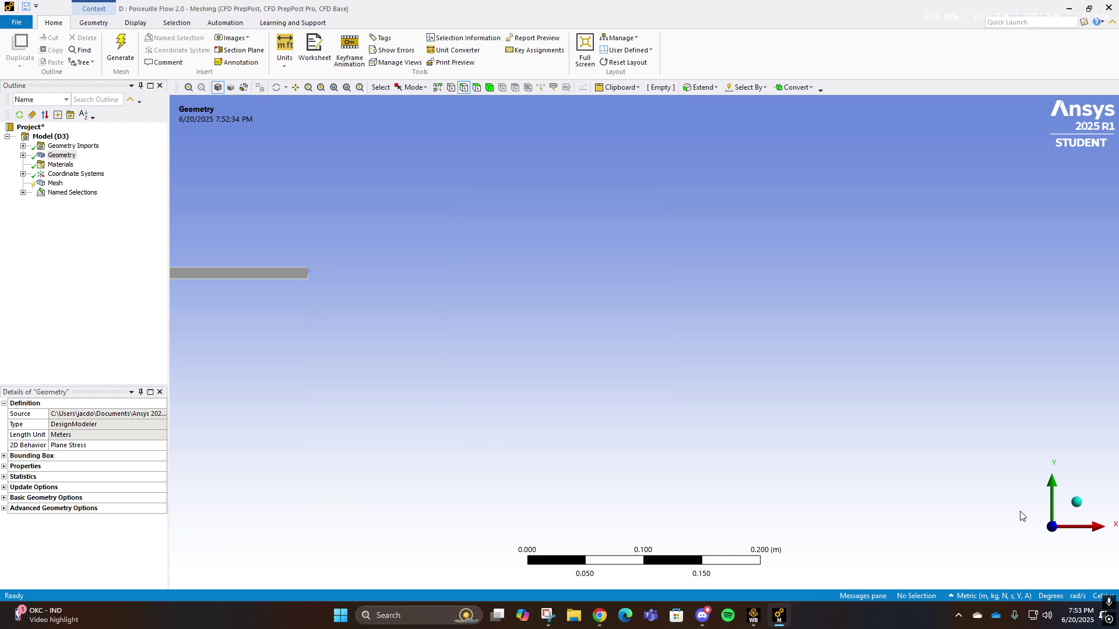
Review the list of named selections and display the mesh settings.
left_click(1078, 502)
left_click(1027, 547)
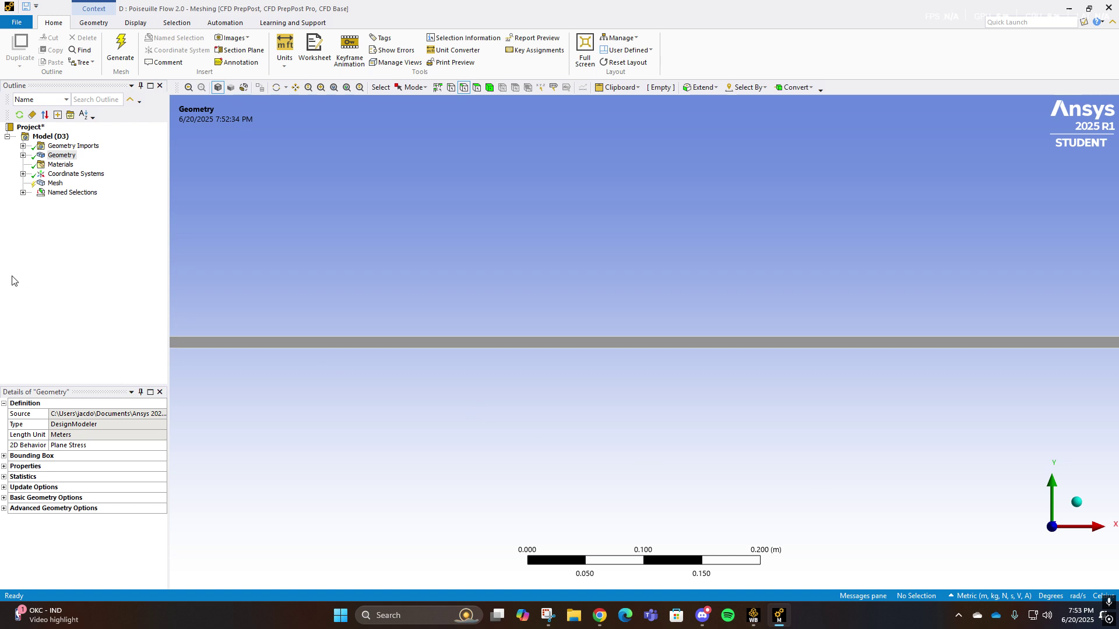
left_click(23, 193)
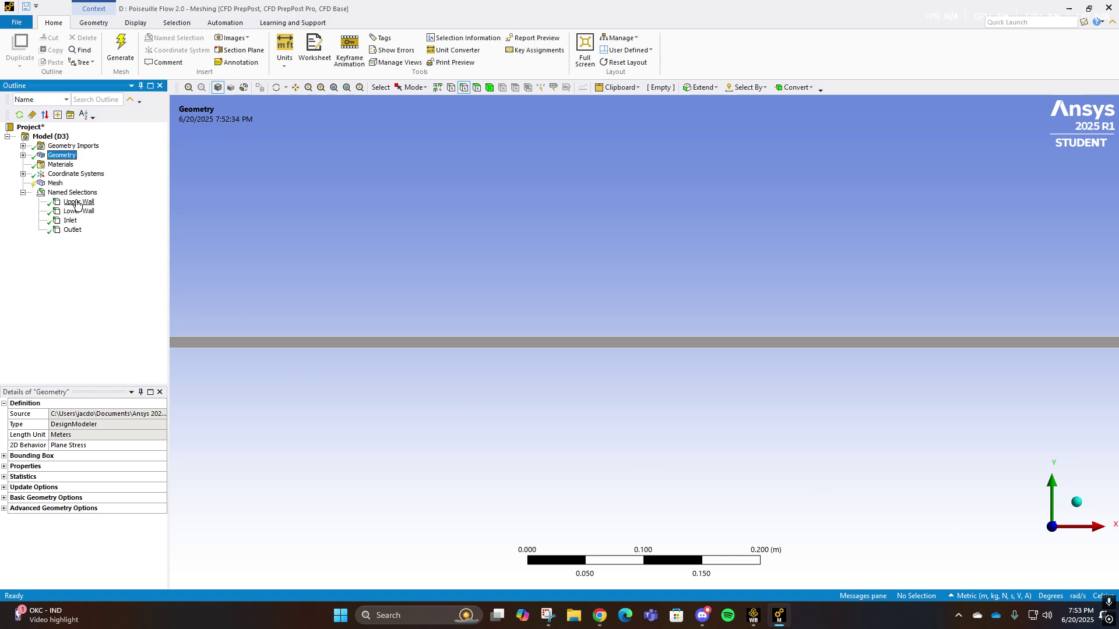
left_click(55, 183)
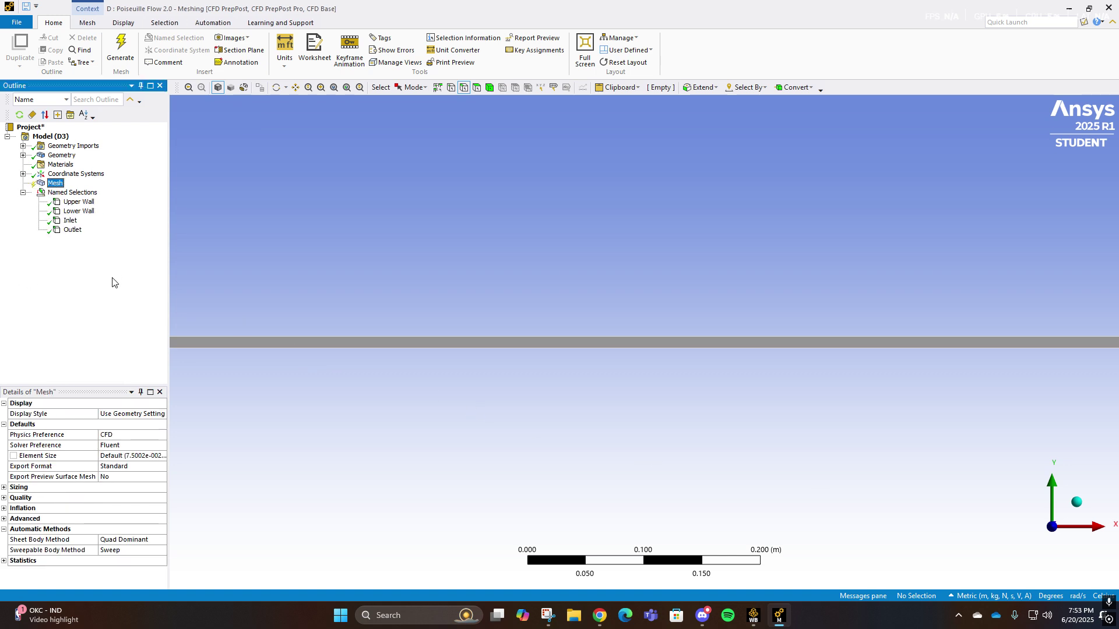
Insert a mesh sizing control and scope it to the channel's long upper and lower edges.
right_click(56, 183)
mouse_move(93, 189)
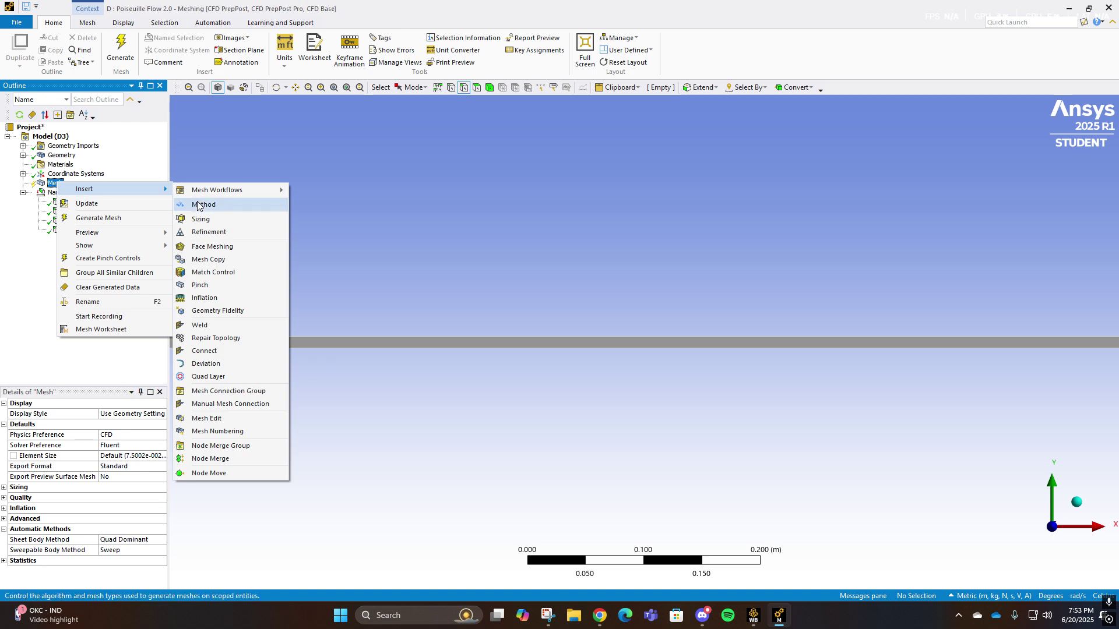
left_click(205, 220)
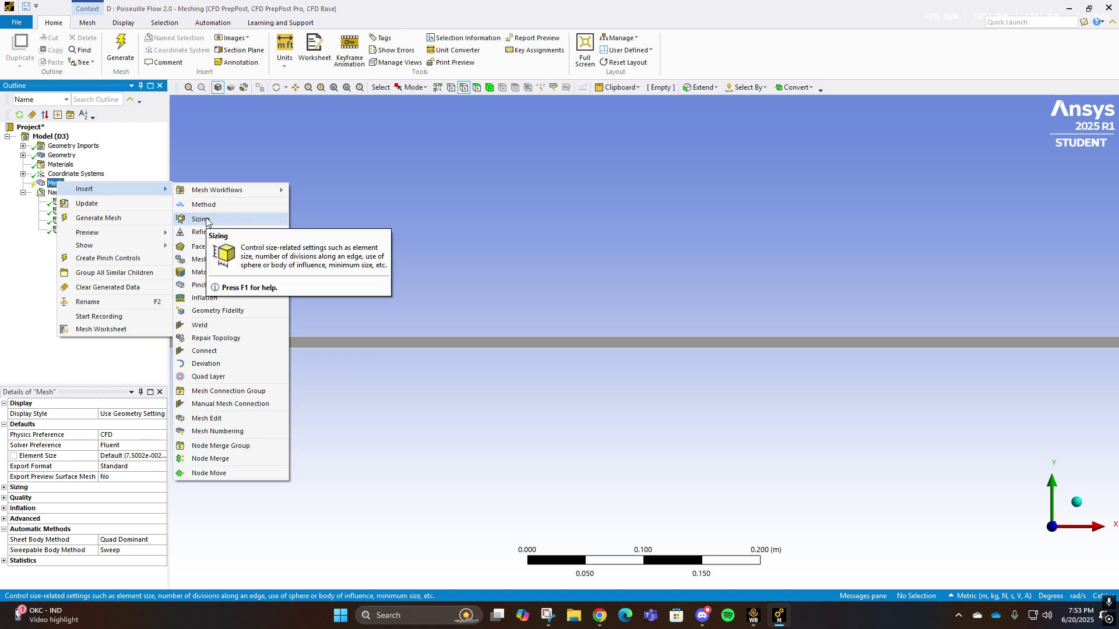
left_click(206, 220)
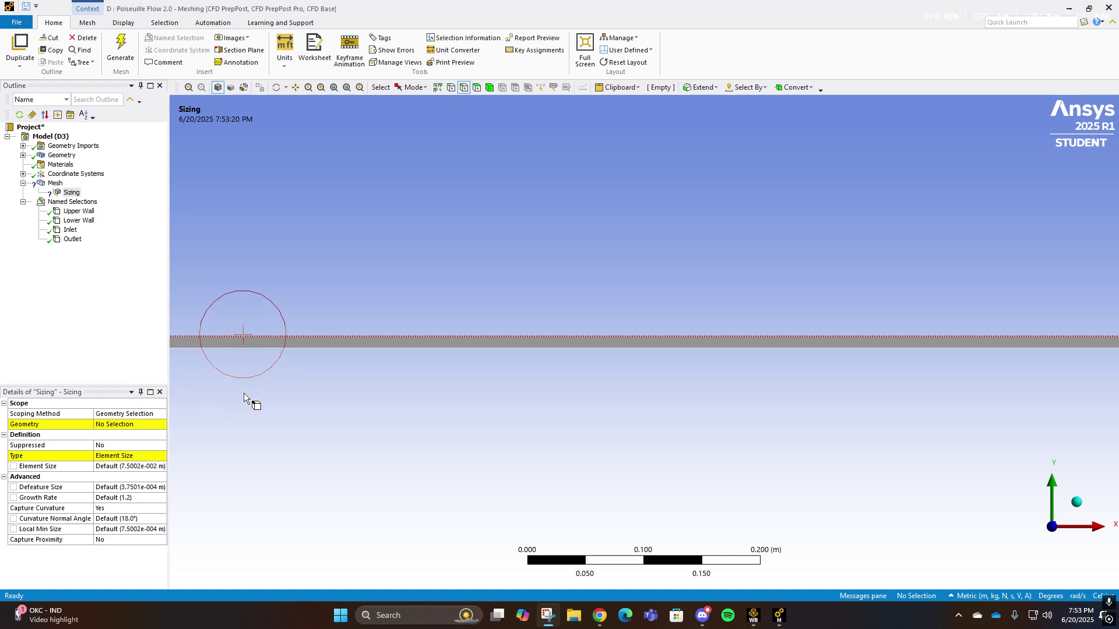
left_click(243, 335)
left_click(233, 349, "ctrl")
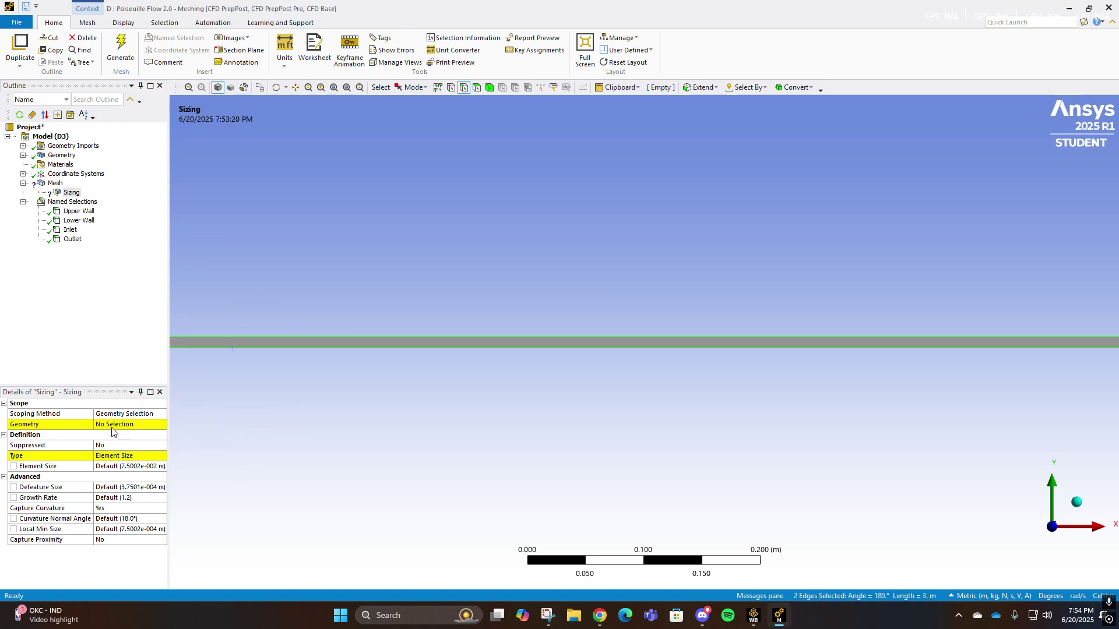
left_click(112, 425)
left_click(113, 425)
Define the long-edge sizing by Number of Divisions and set it to 3000.
left_click(155, 459)
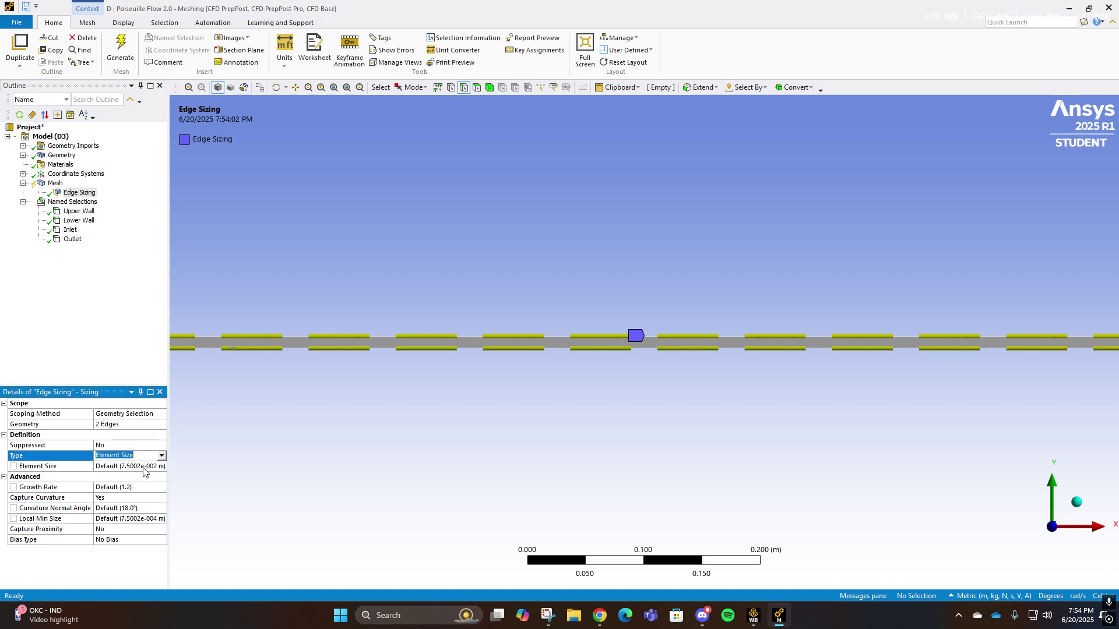
left_click(161, 458)
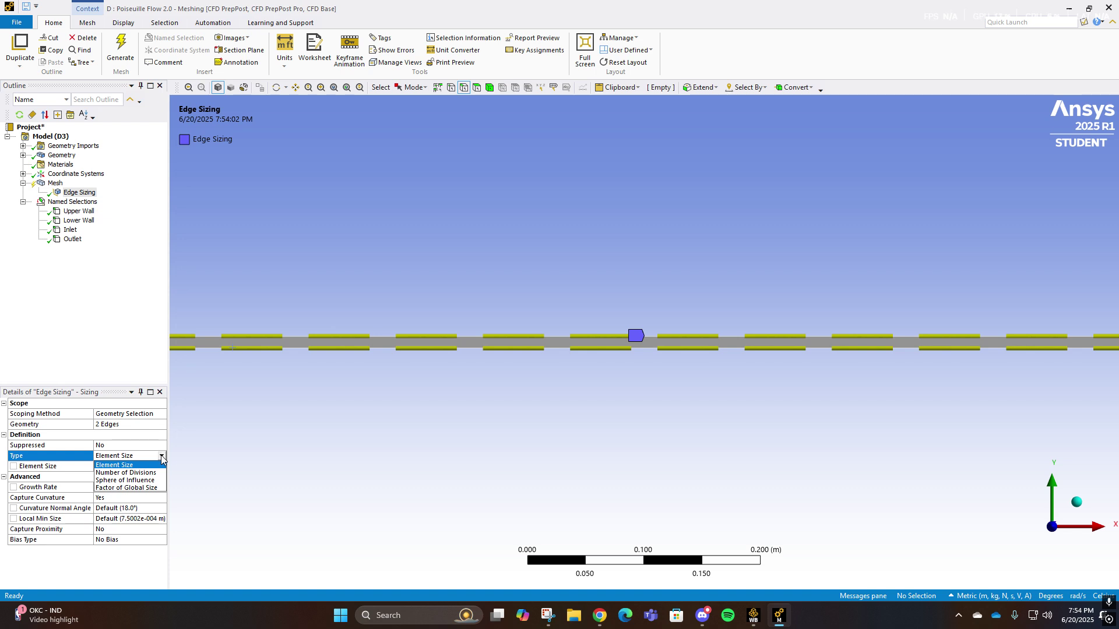
left_click(162, 458)
left_click(162, 458)
left_click(137, 472)
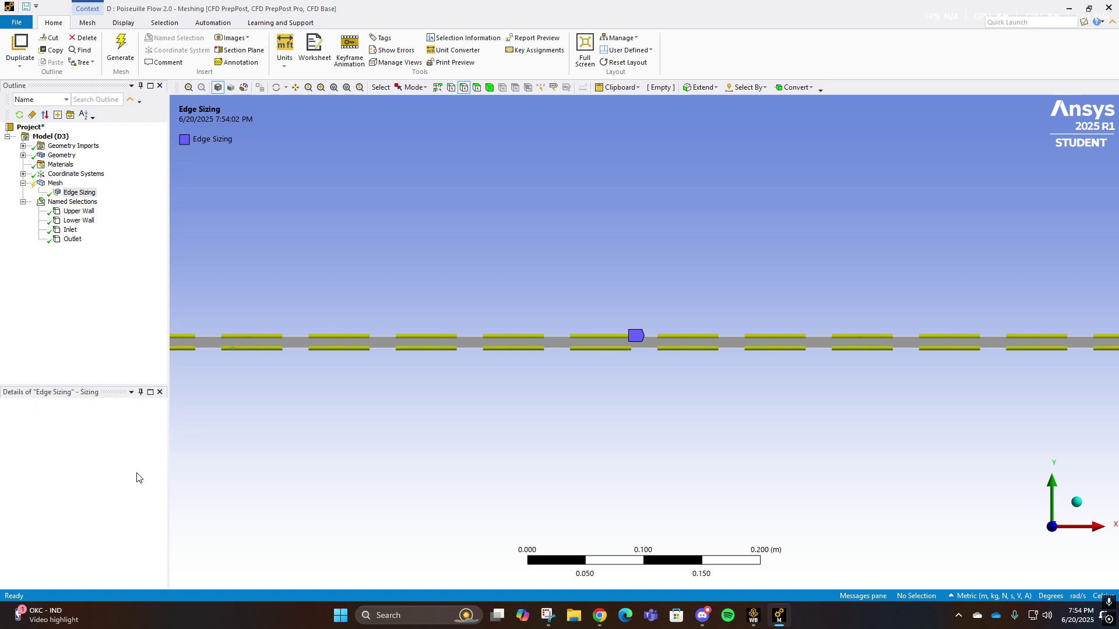
left_click(107, 466)
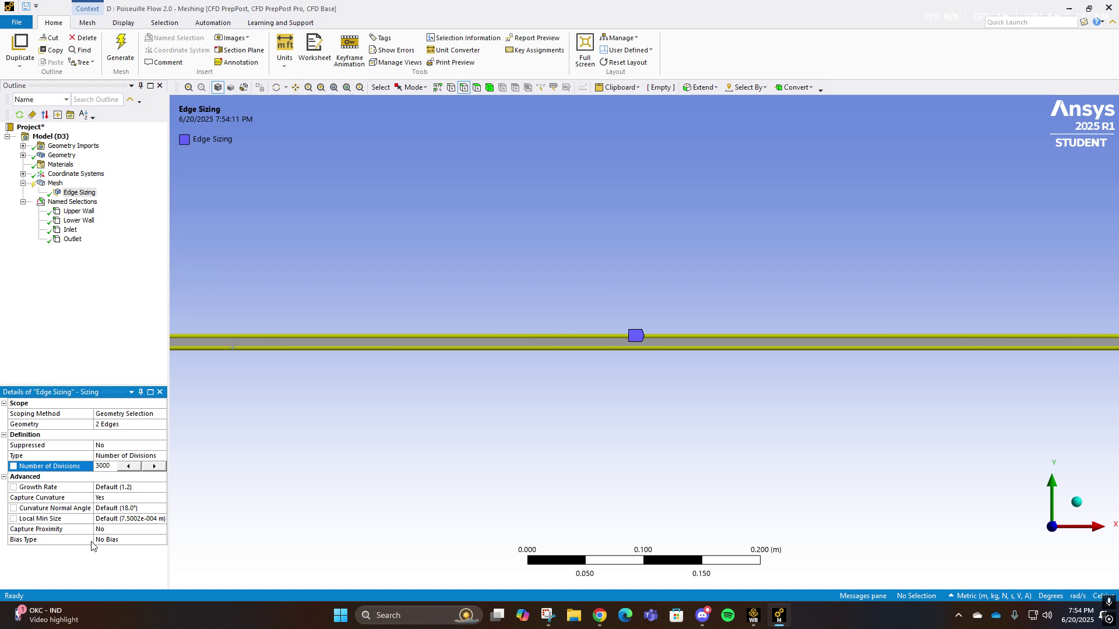
Turn off Capture Curvature for the long-edge sizing and set its behavior to Hard.
left_click(108, 499)
left_click(161, 497)
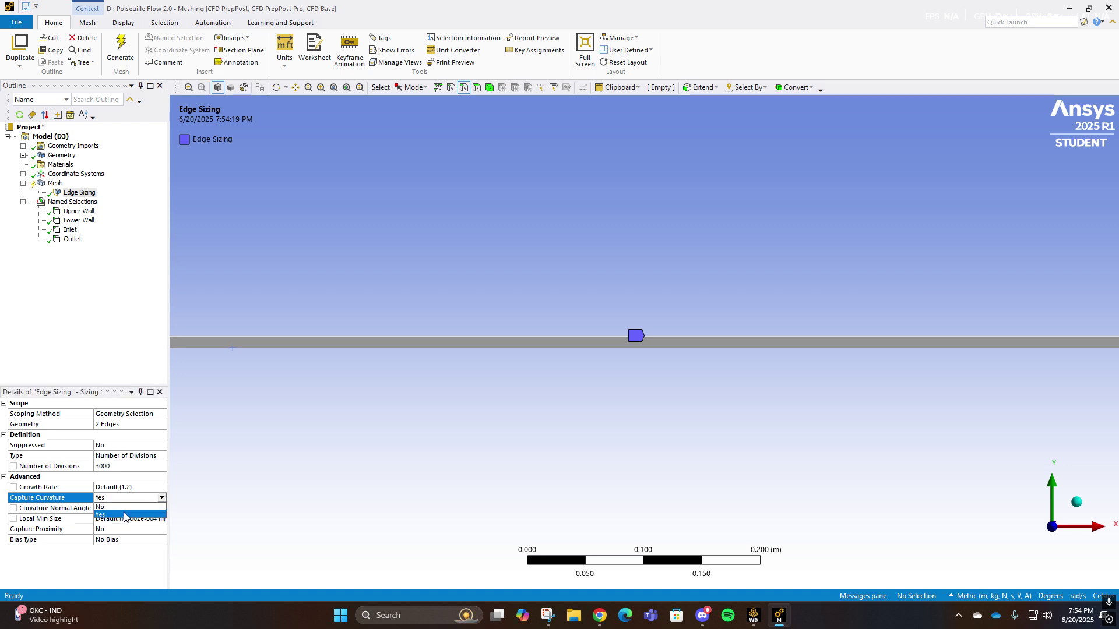
left_click(110, 507)
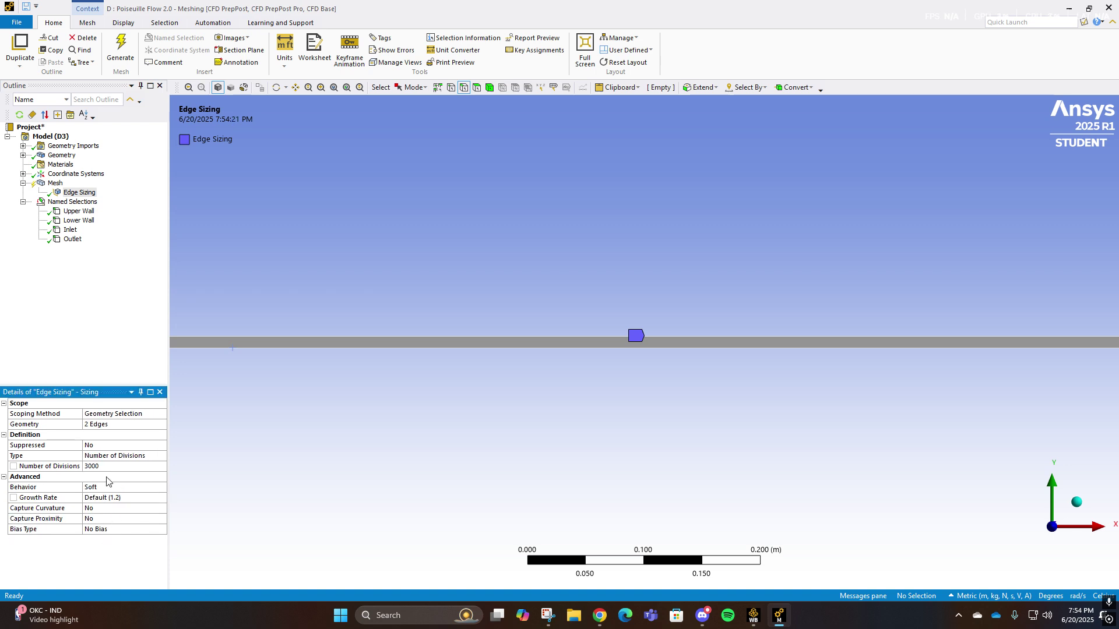
left_click(155, 488)
left_click(161, 487)
left_click(125, 508)
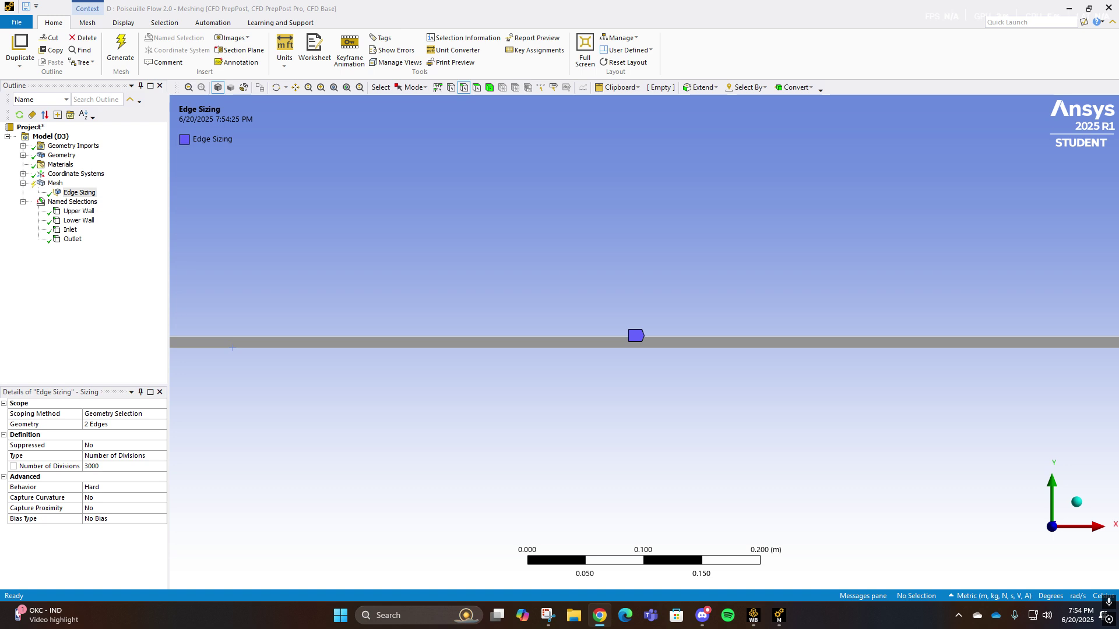
Generate the mesh with the long-edge sizing and inspect the elements along the channel.
left_click(116, 51)
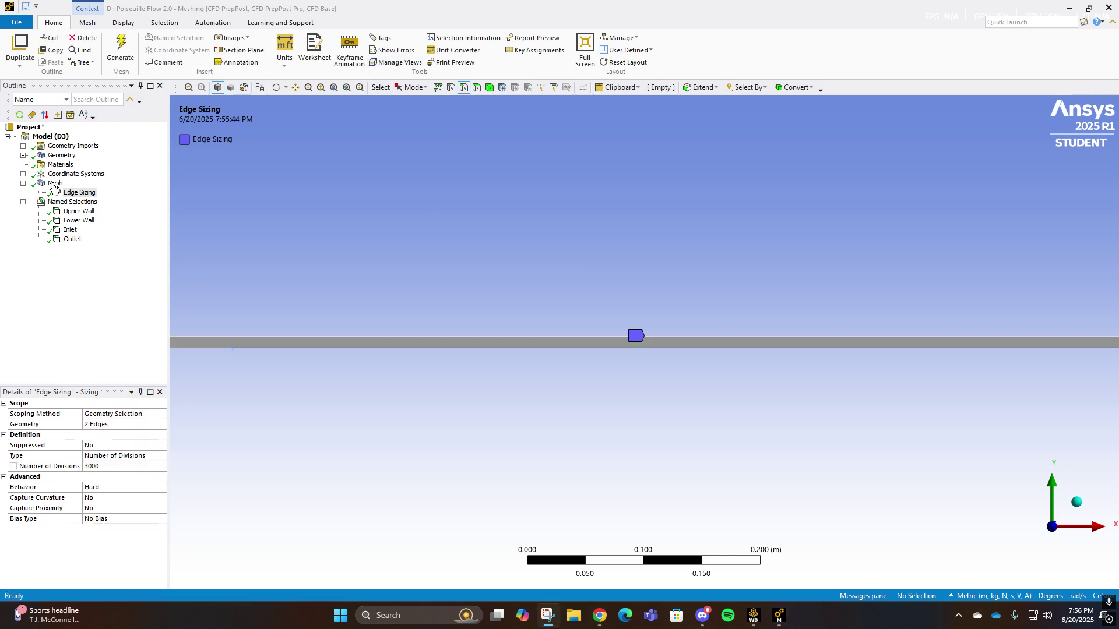
left_click(54, 184)
scroll(451, 344, "up", 5)
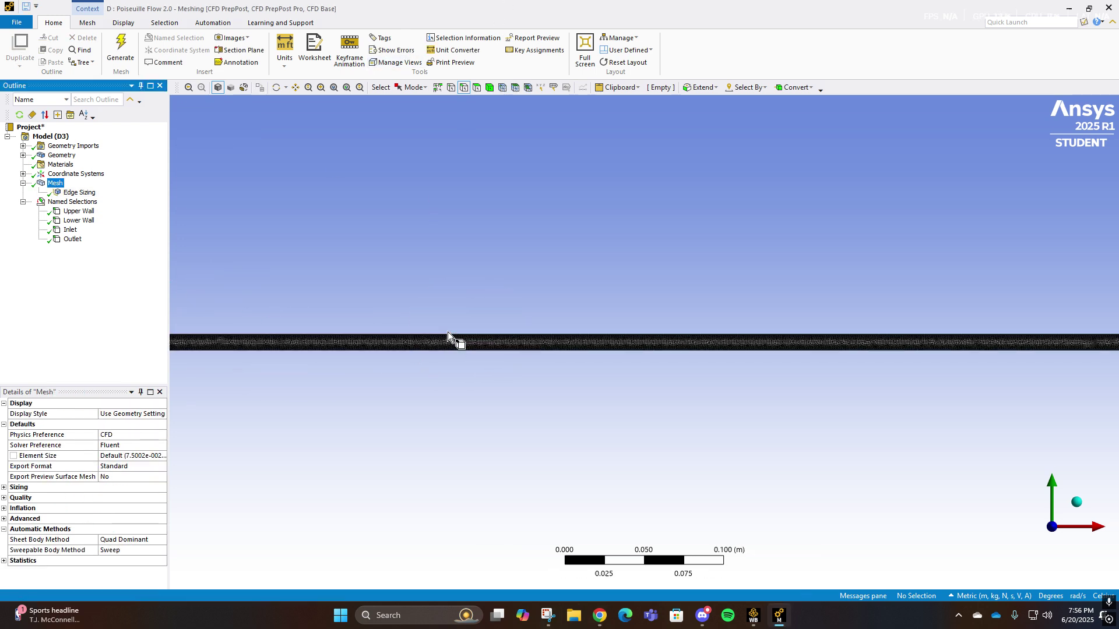
scroll(450, 349, "down", 5)
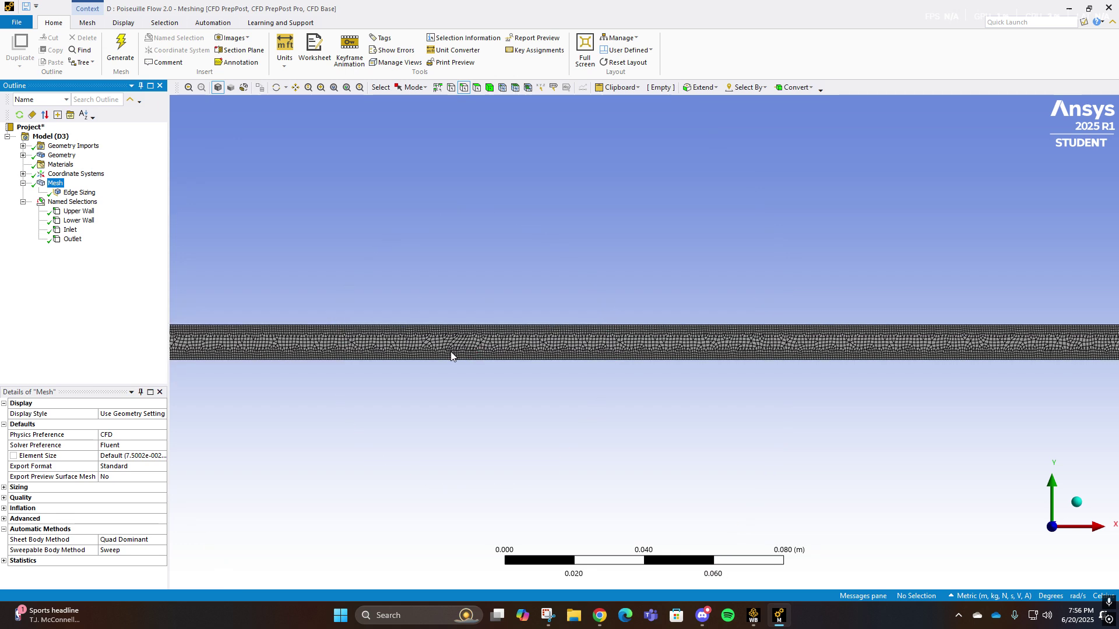
scroll(451, 348, "down", 4)
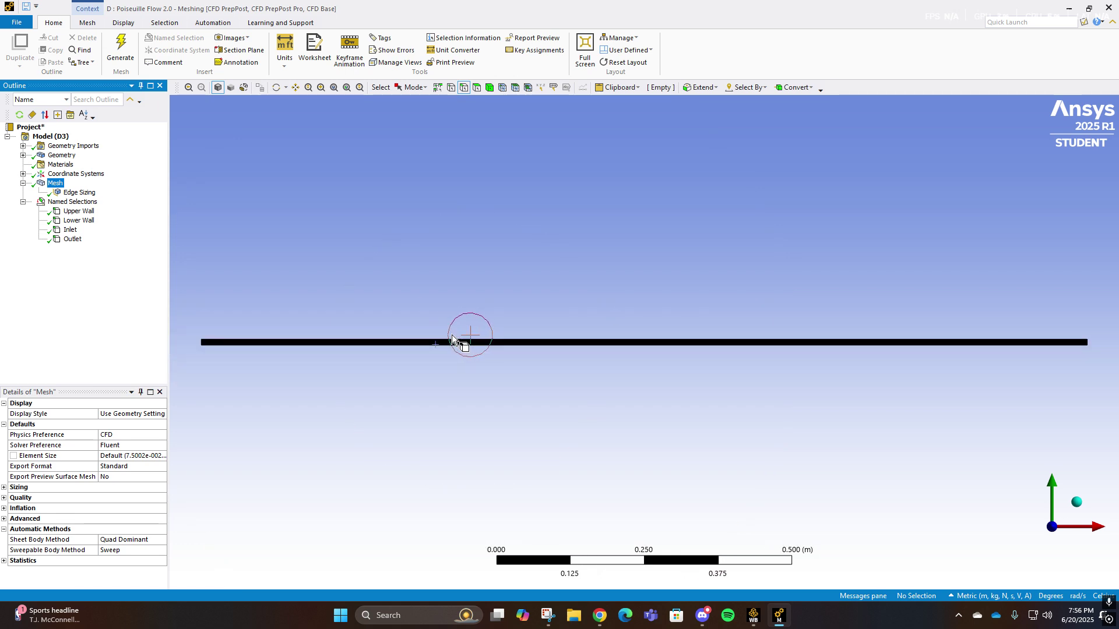
Insert a second mesh sizing control and scope it to the short vertical edges at both channel ends.
right_click(58, 184)
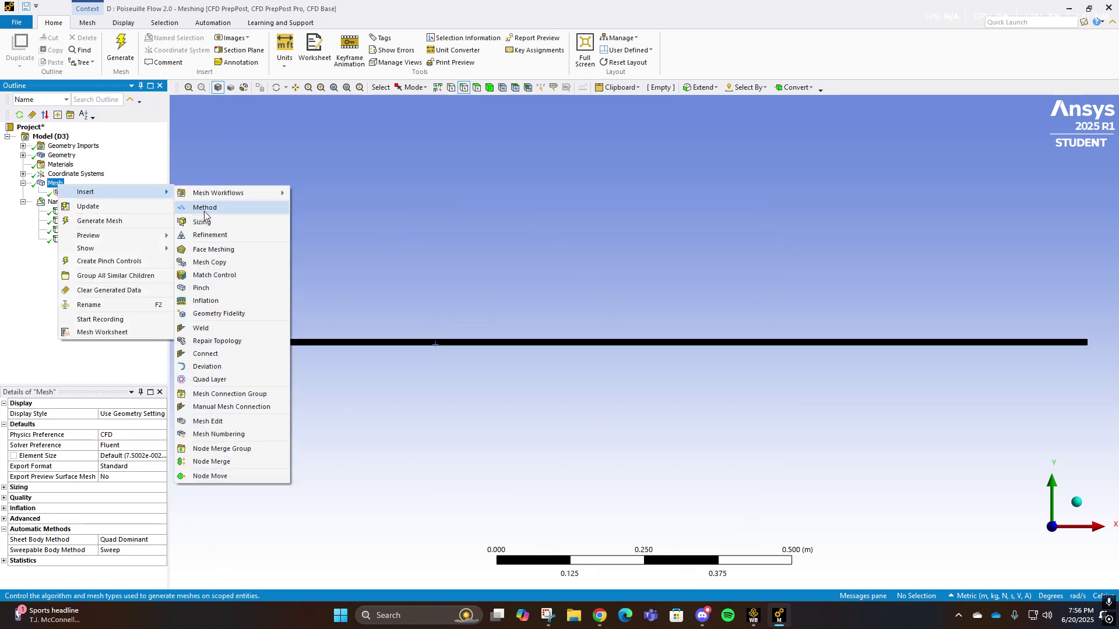
left_click(207, 221)
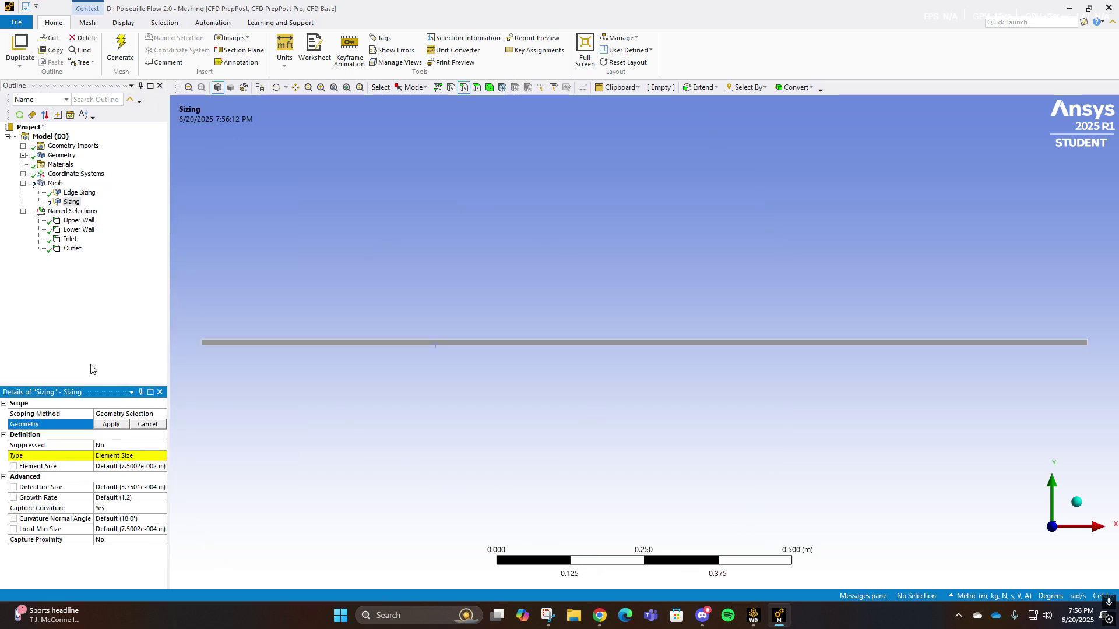
left_click(200, 343)
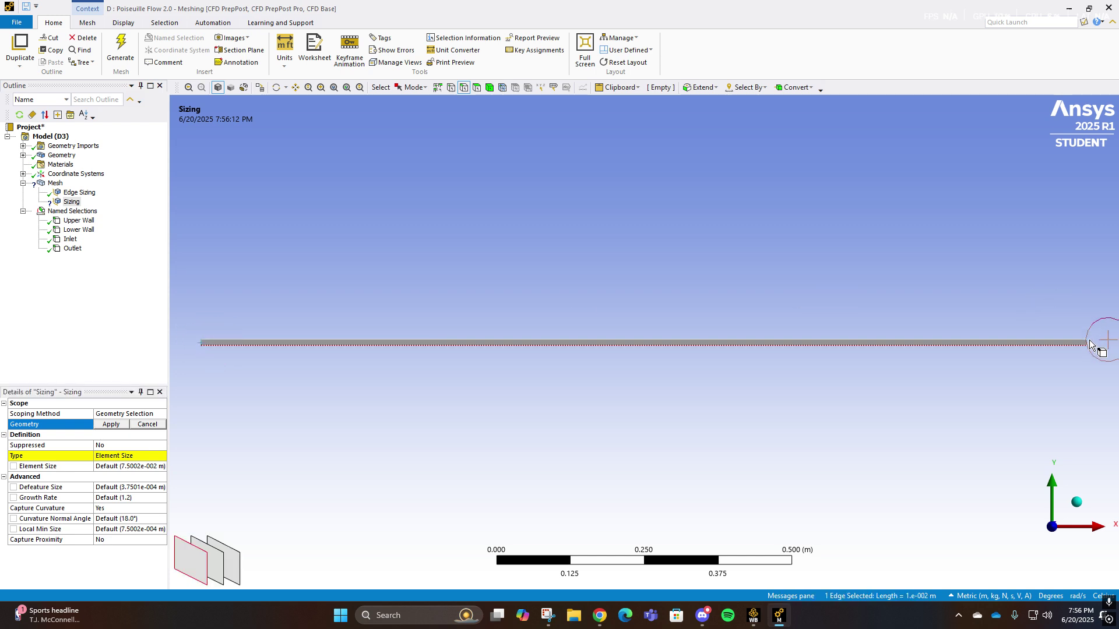
left_click(1087, 343)
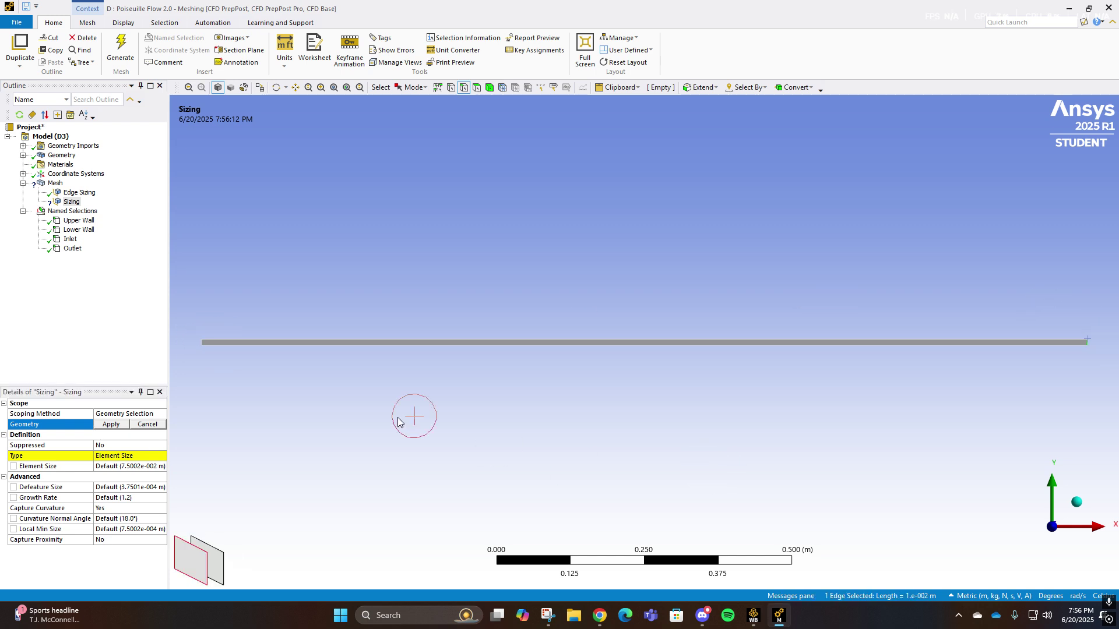
left_click(201, 343, "ctrl")
left_click(99, 430)
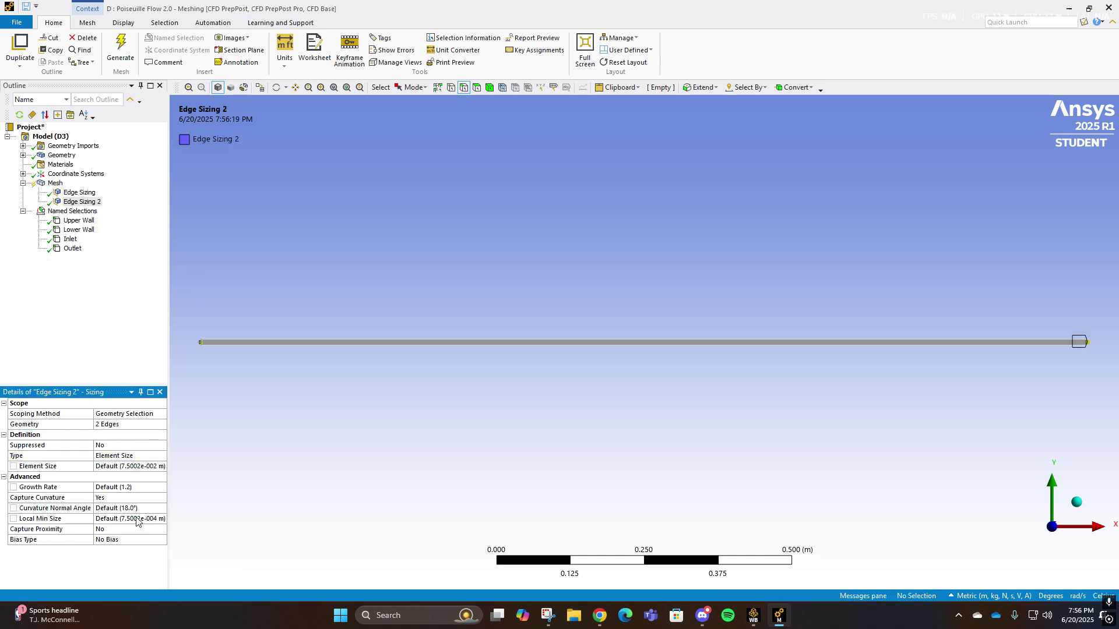
Define the short-edge sizing by Number of Divisions and set it to 50.
left_click(129, 457)
left_click(129, 457)
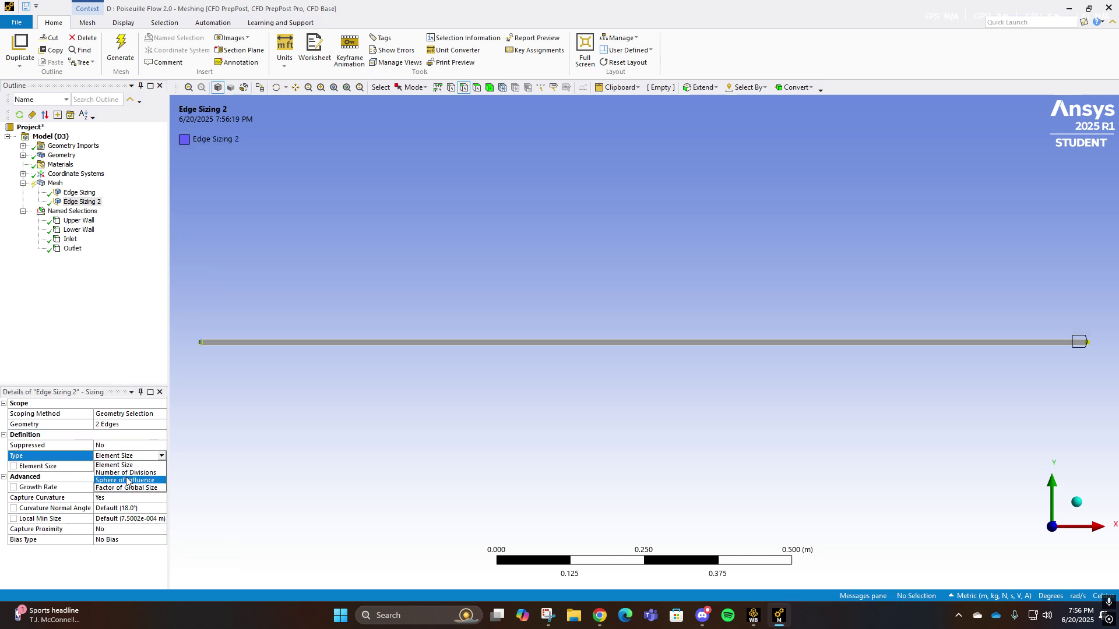
left_click(126, 476)
left_click(115, 468)
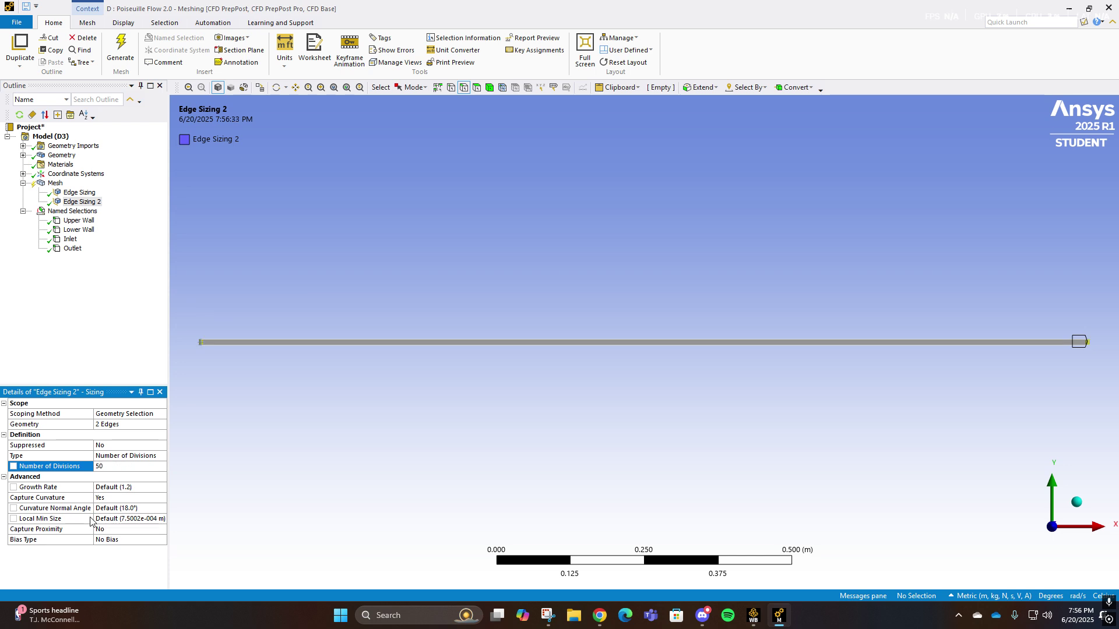
Turn off Capture Curvature for the short-edge sizing and set its behavior to Hard.
left_click(87, 498)
left_click(134, 498)
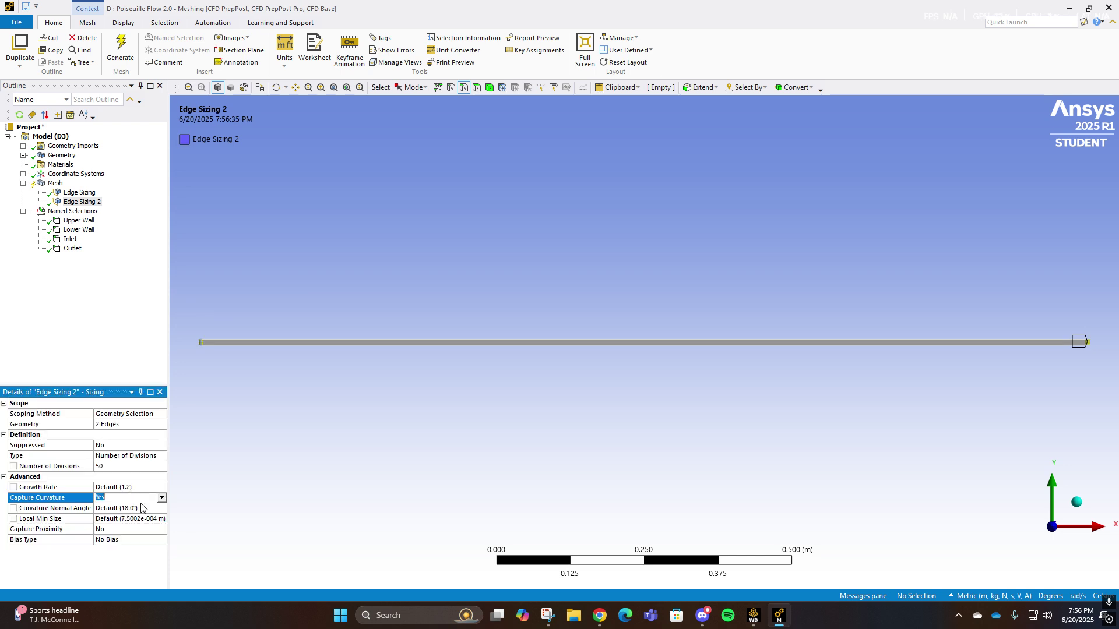
left_click(134, 507)
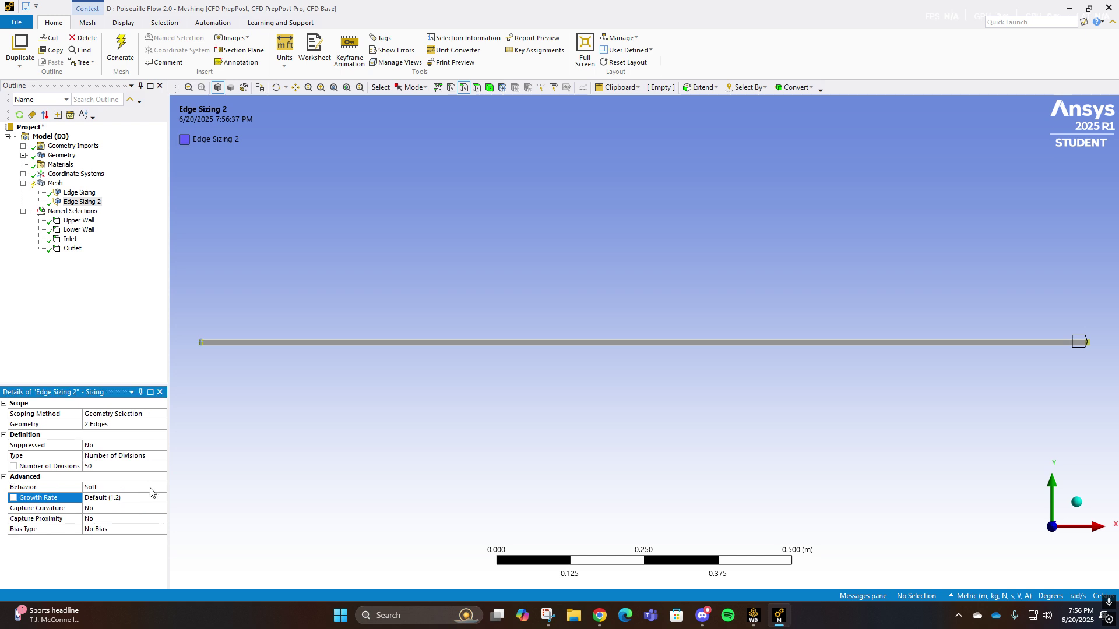
left_click(119, 487)
left_click(119, 487)
left_click(118, 504)
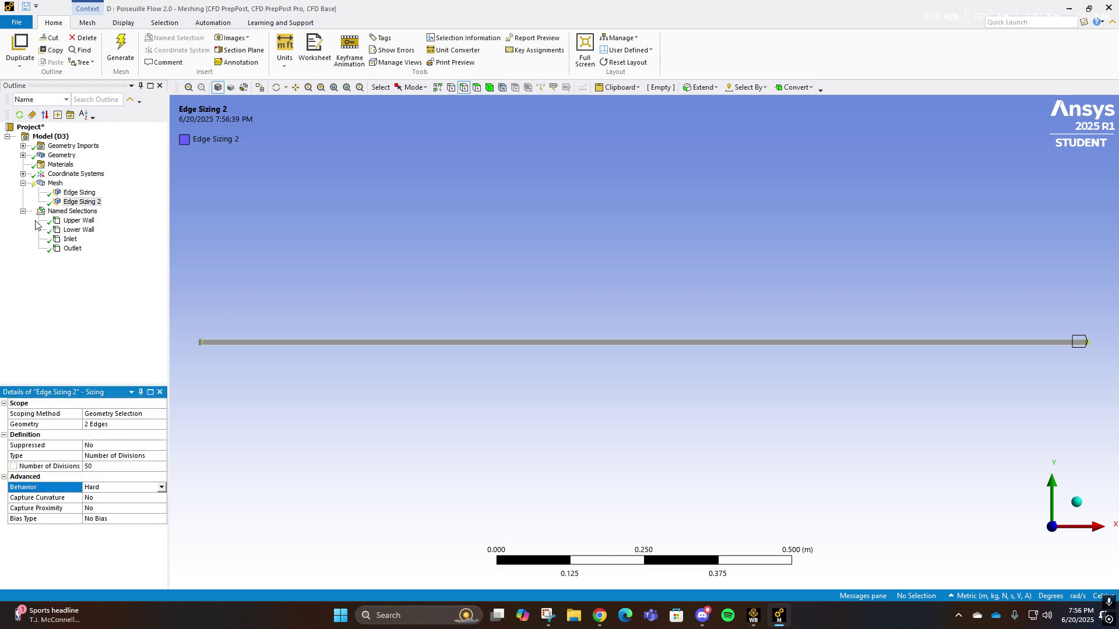
Regenerate the mesh with both edge sizings and inspect the elements in the channel.
left_click(115, 53)
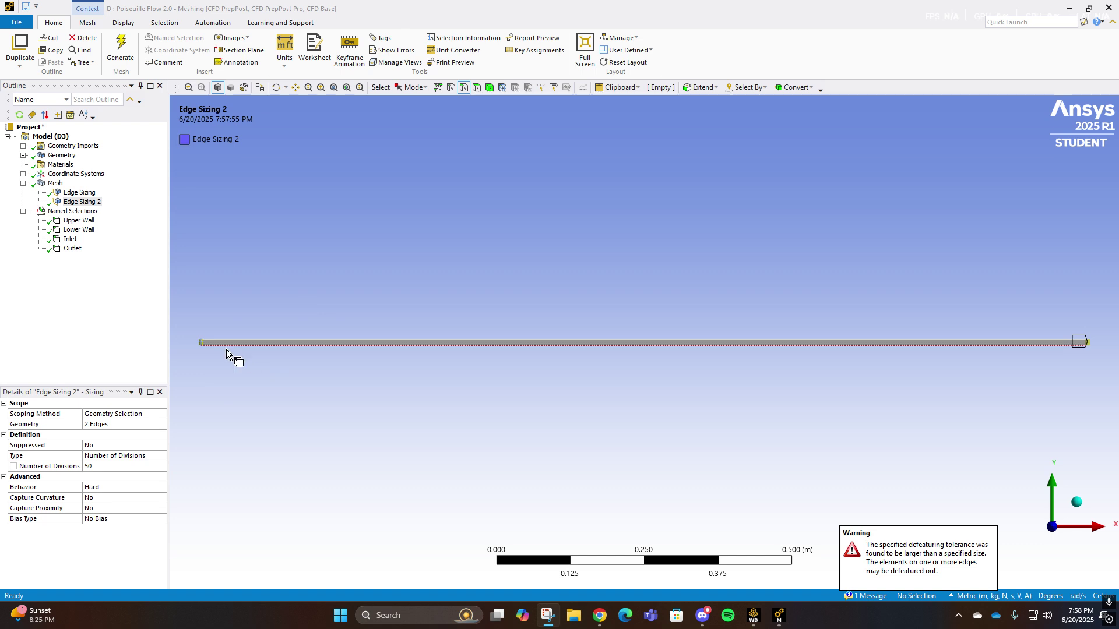
left_click(55, 184)
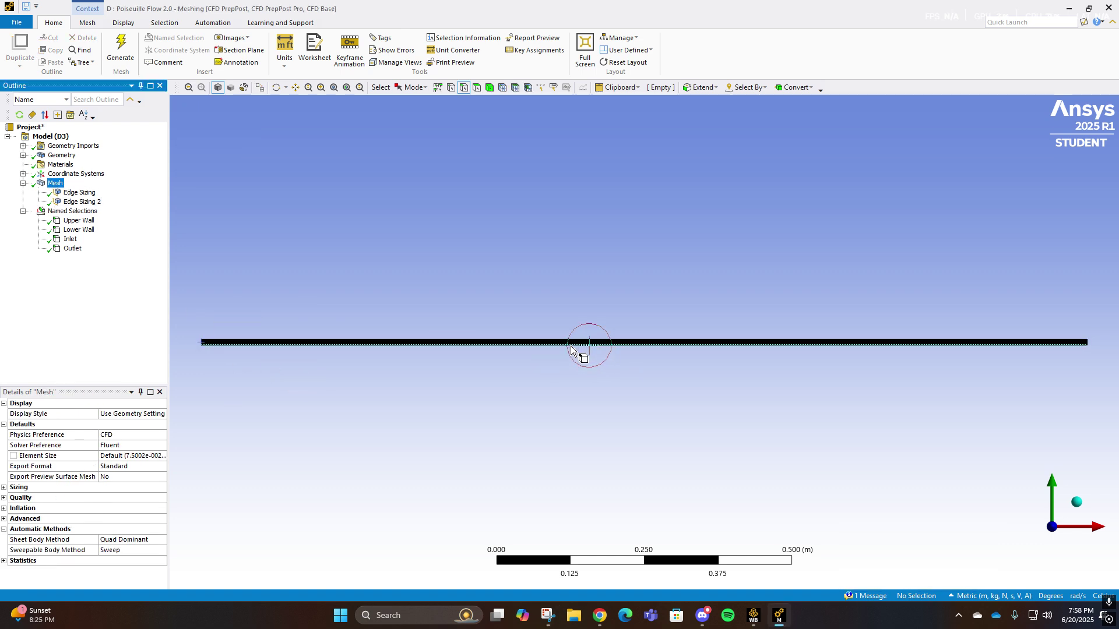
scroll(581, 350, "up", 10)
scroll(577, 348, "down", 10)
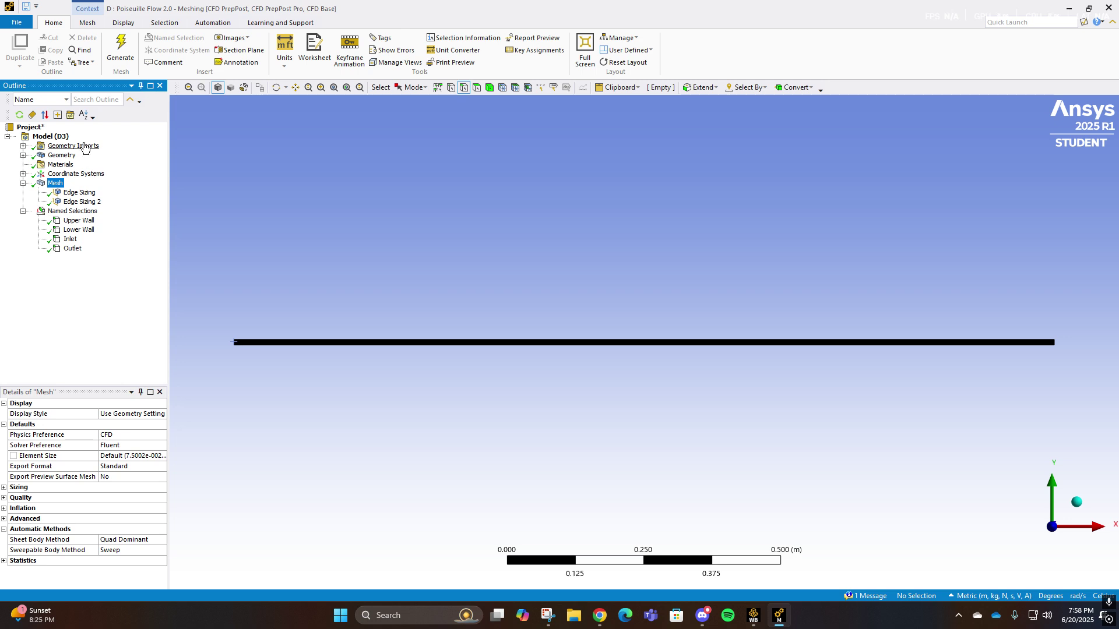
Insert a Face Meshing control and scope it to the channel surface.
right_click(54, 184)
mouse_move(74, 191)
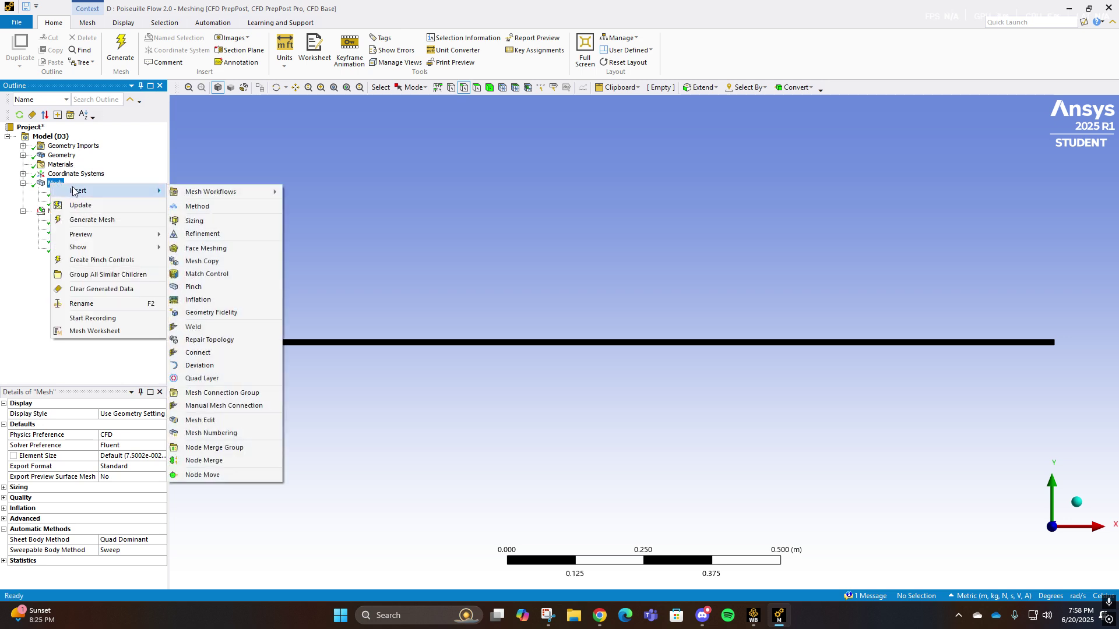
left_click(198, 248)
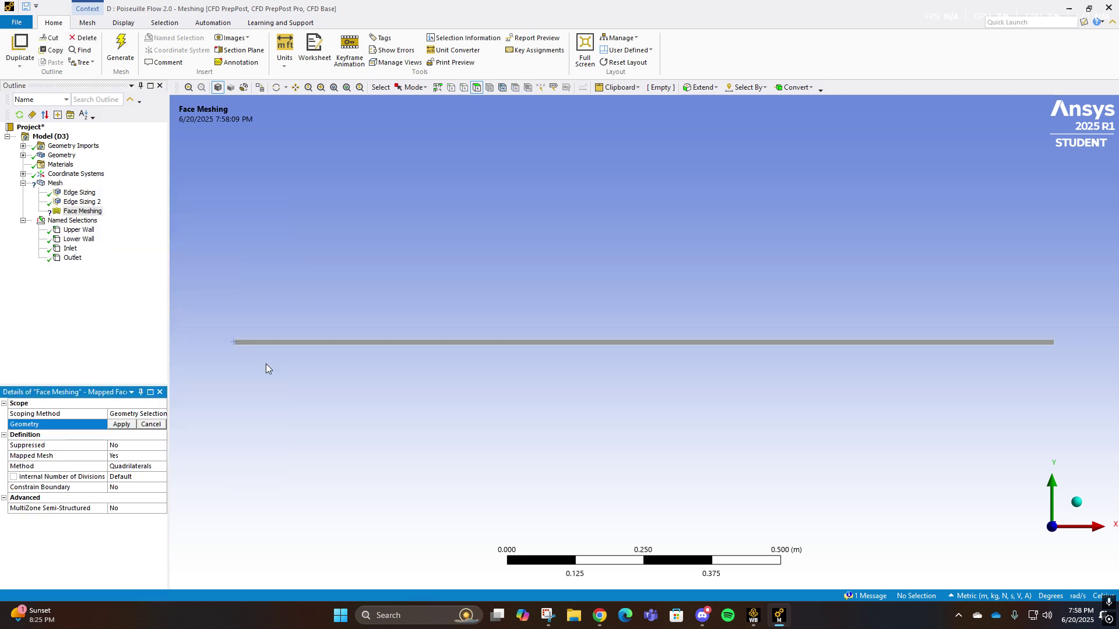
left_click(257, 343)
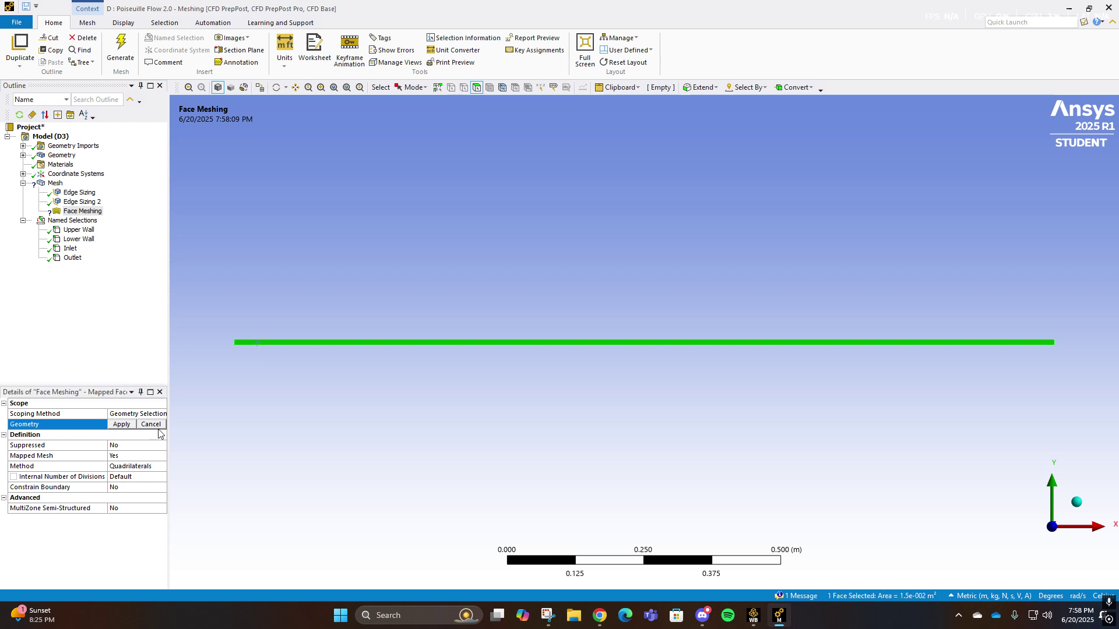
left_click(121, 424)
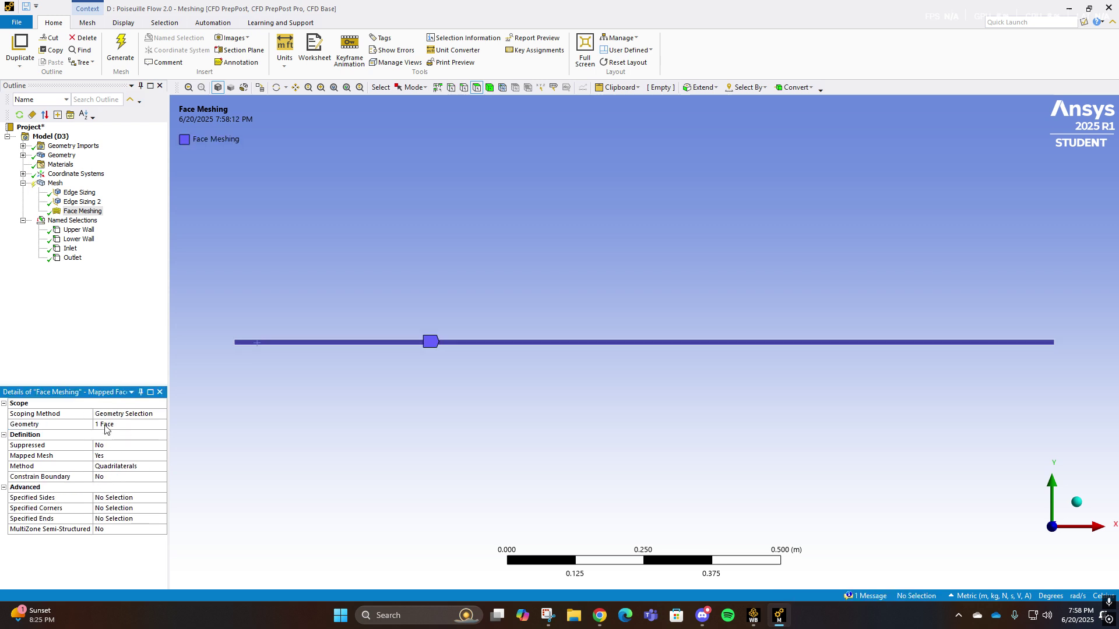
Choose Quadrilaterals as the face meshing method and regenerate the mesh.
left_click(137, 465)
left_click(162, 466)
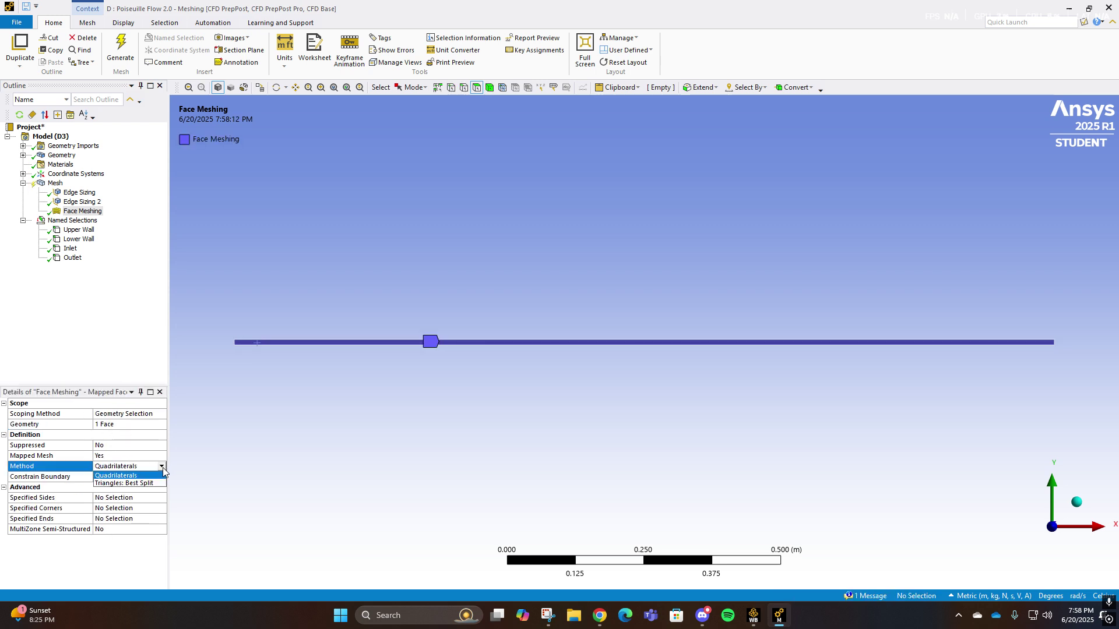
left_click(148, 475)
left_click(102, 563)
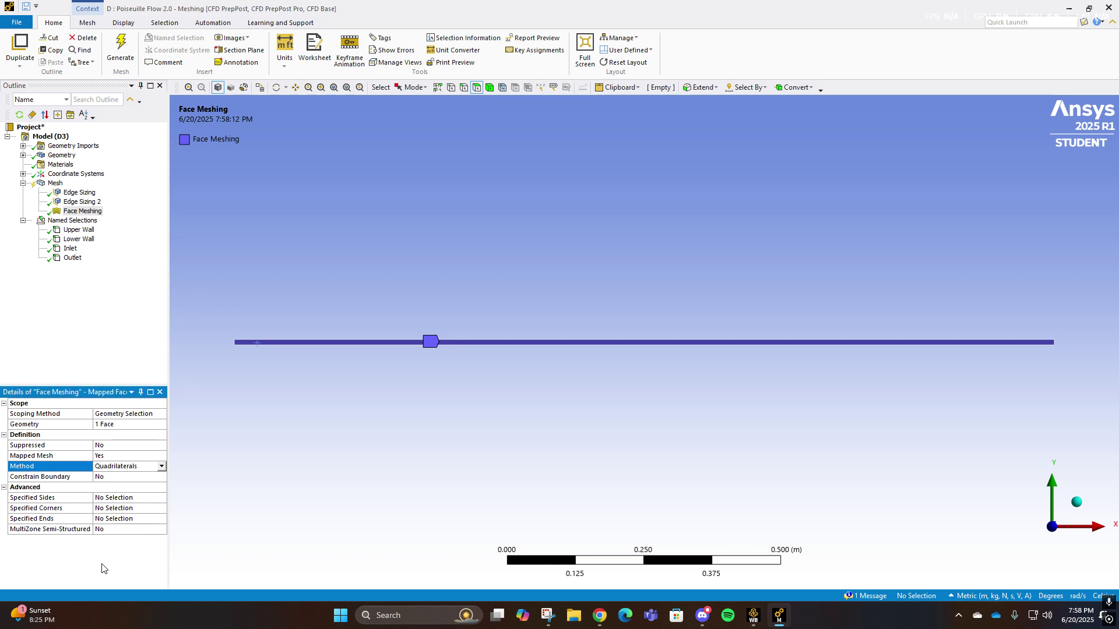
left_click(124, 47)
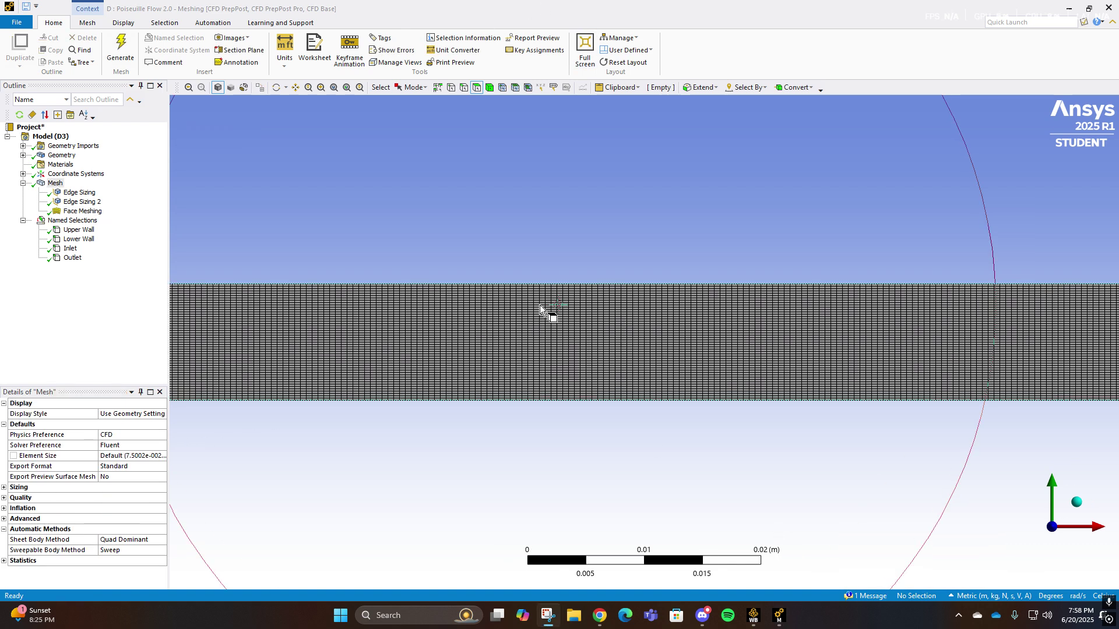
Inspect the regenerated quadrilateral mesh along the full length of the channel, from close-up elements to the overall view.
scroll(541, 366, "up", 2)
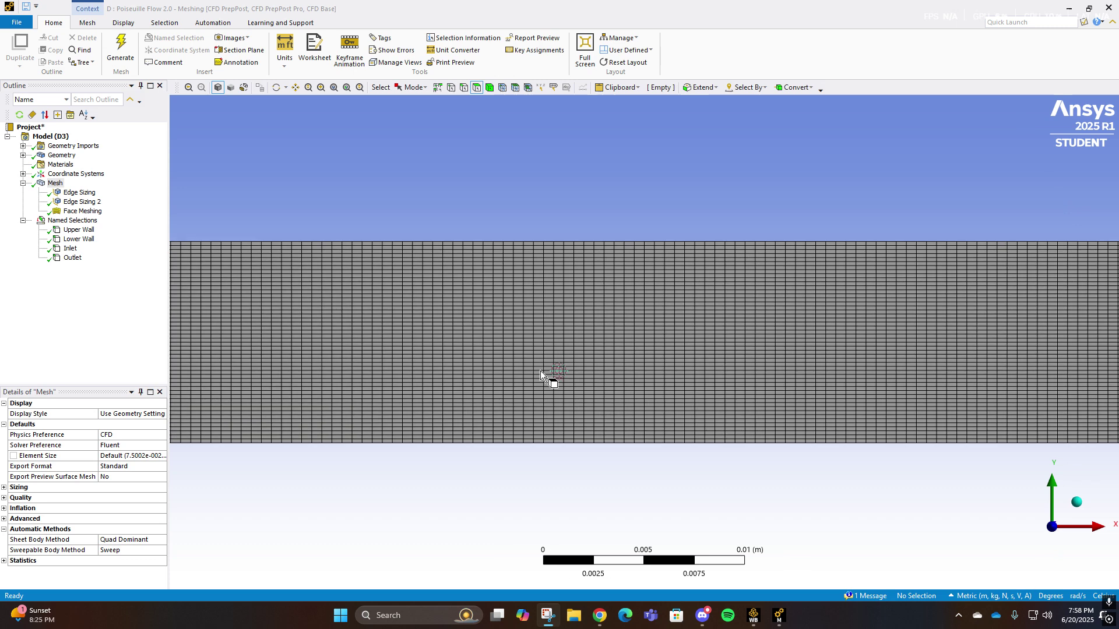
scroll(537, 365, "down", 5)
scroll(537, 354, "down", 5)
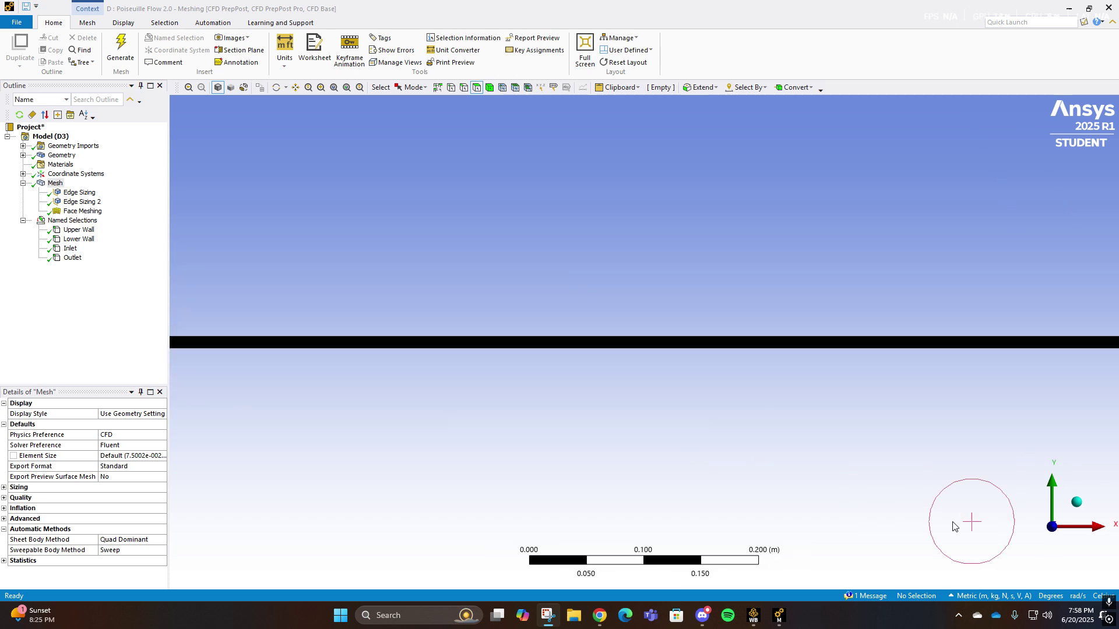
scroll(230, 344, "up", 10)
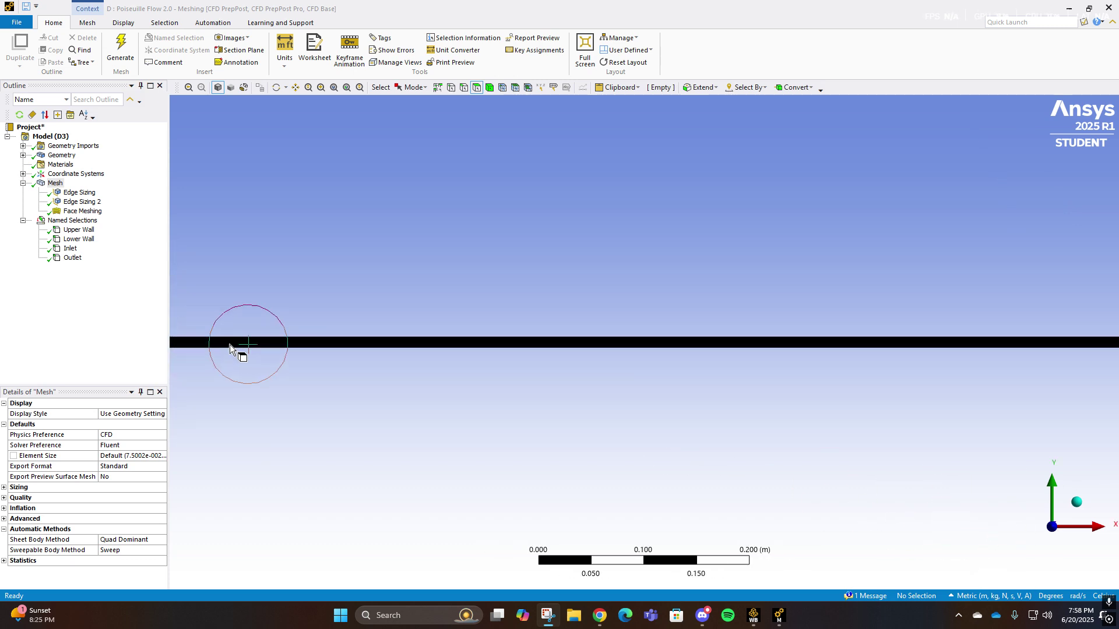
scroll(411, 344, "up", 2)
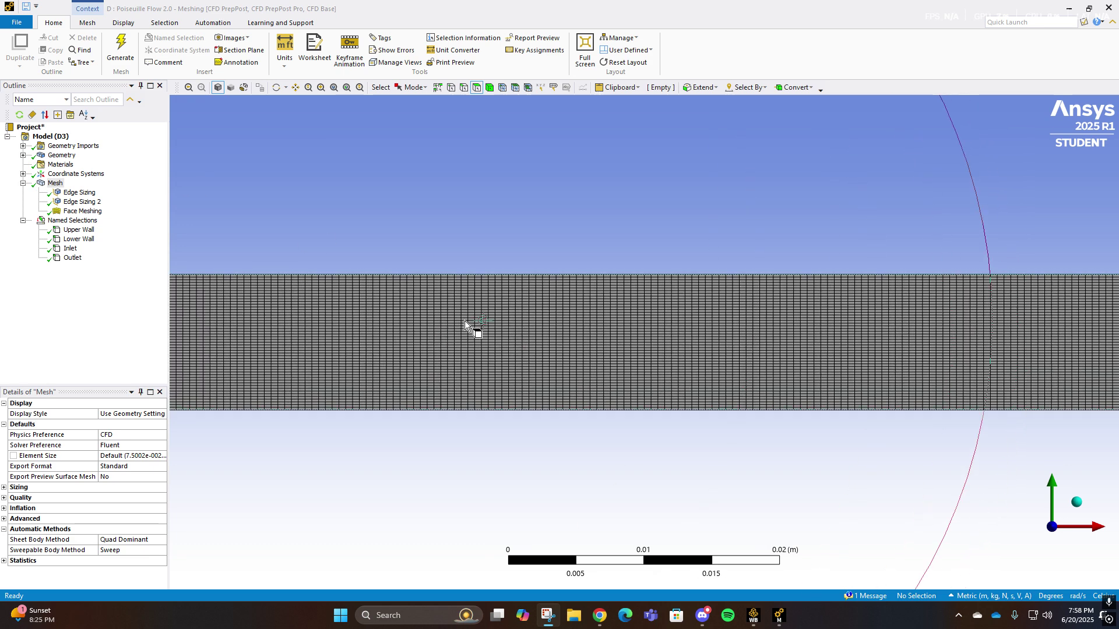
scroll(595, 347, "down", 12)
scroll(600, 361, "up", 3)
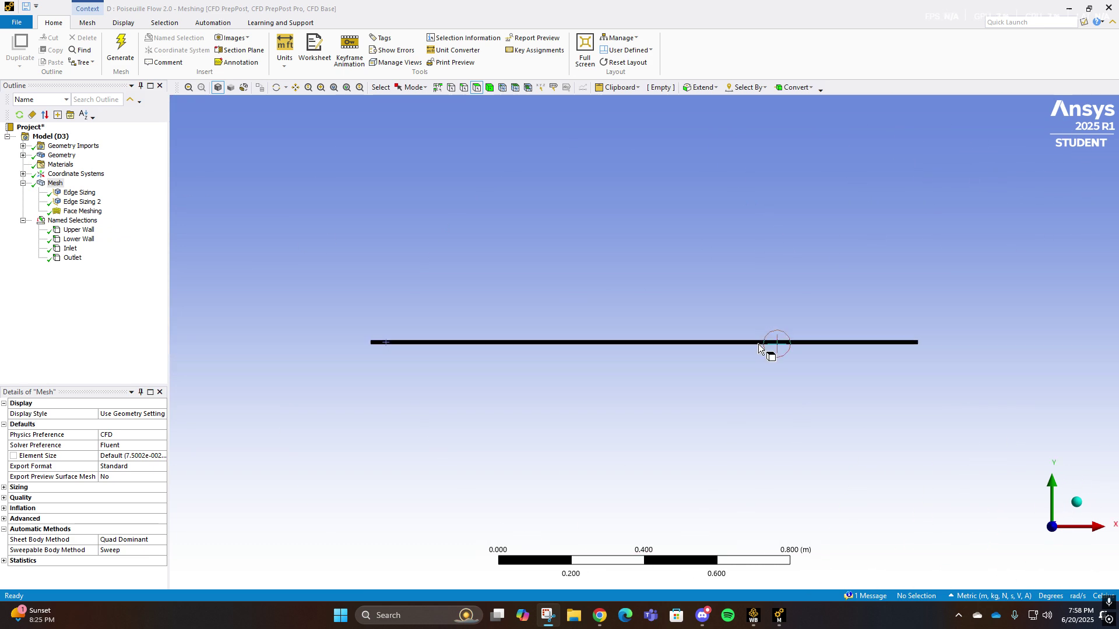
left_click(1043, 536)
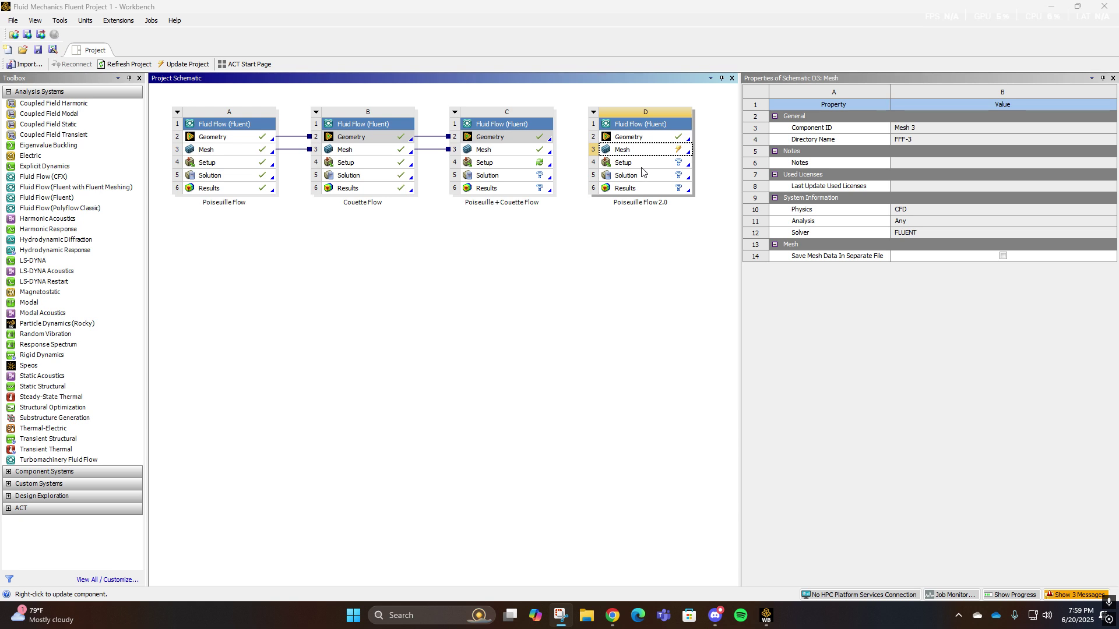
Switch to Workbench, update the Mesh cell of the Poiseuille Flow 2.0 system and open its Setup for editing.
right_click(648, 153)
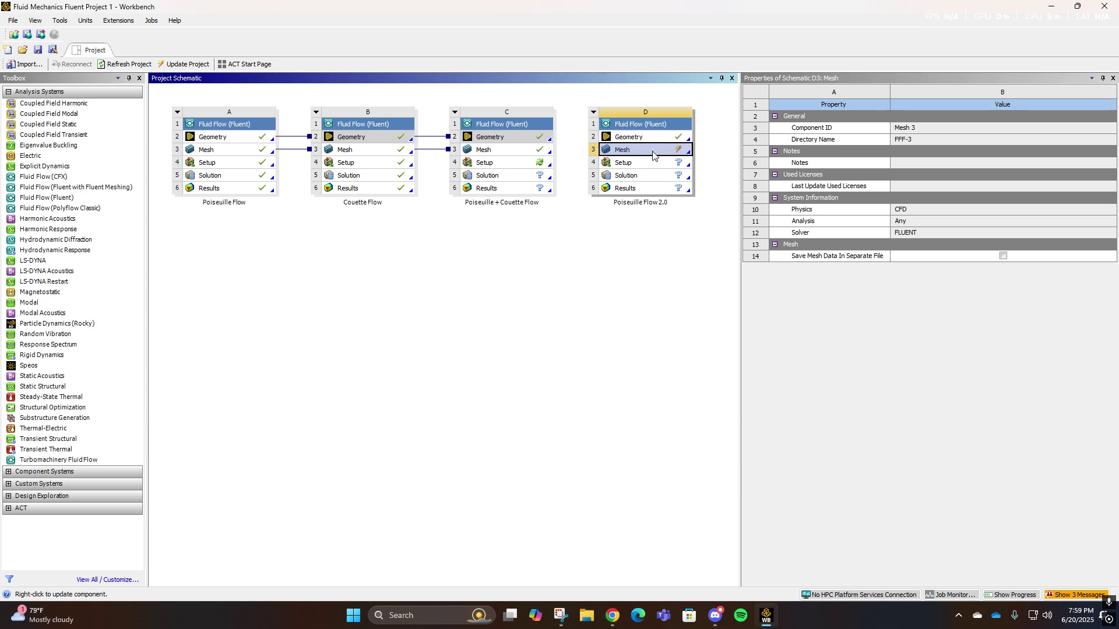
left_click(681, 217)
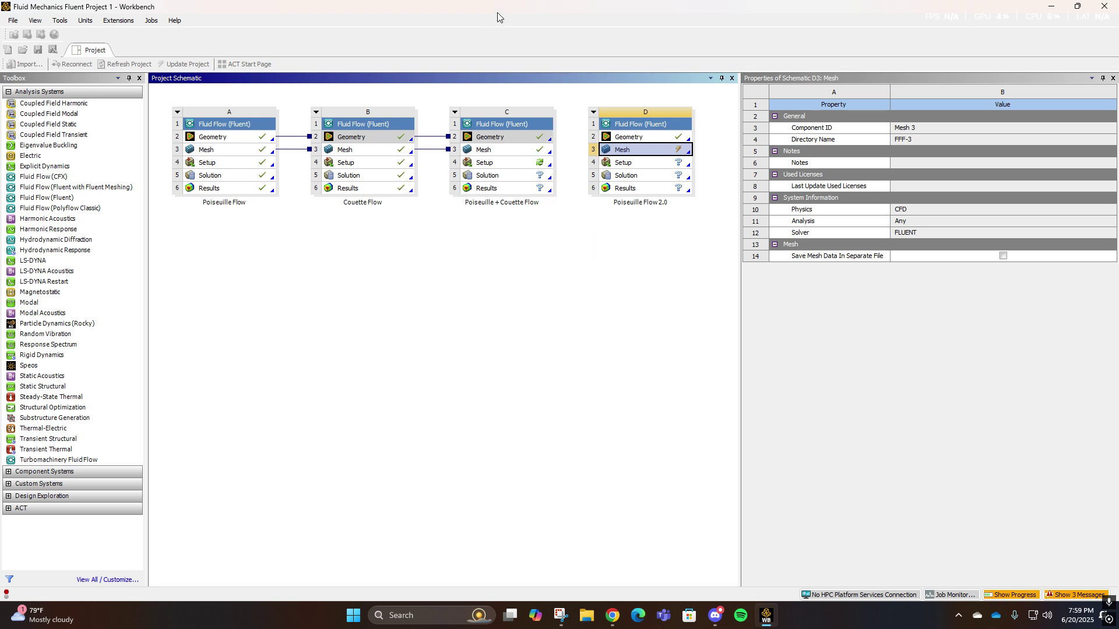
left_click(636, 165)
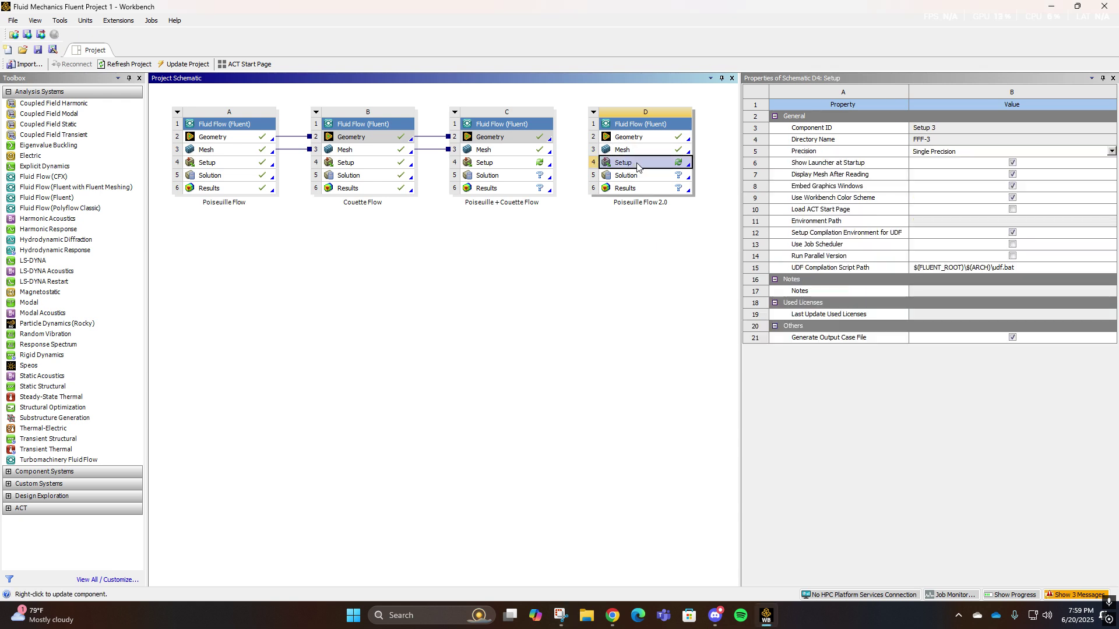
right_click(637, 166)
left_click(662, 176)
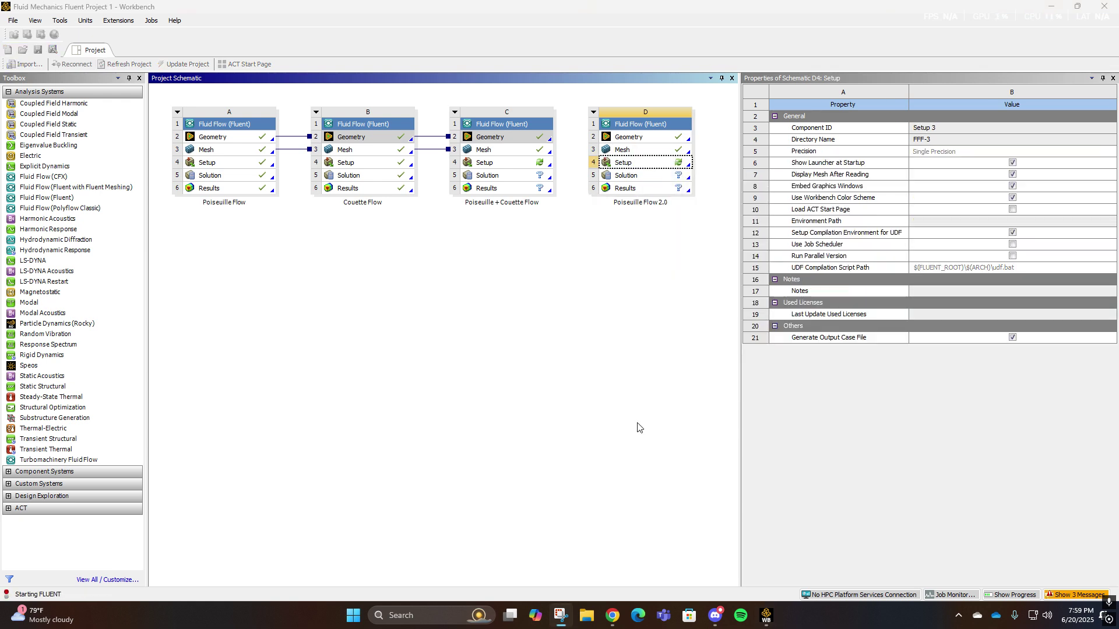
Launch Fluent with double precision and 4 solver processes, and dismiss the Key Behavioral Changes notice.
left_click(574, 221)
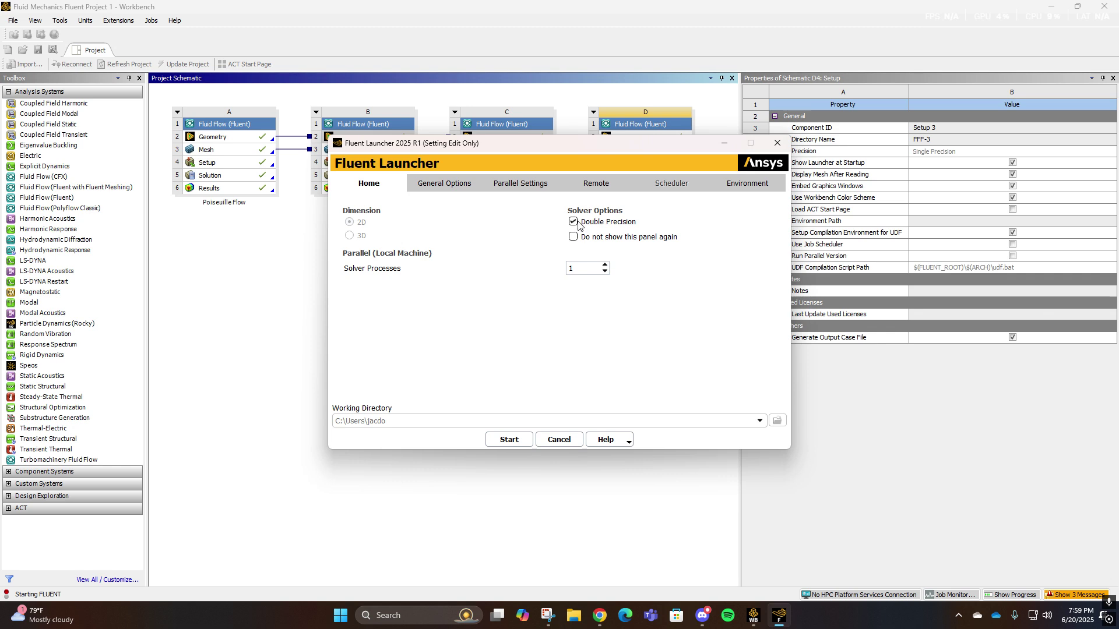
left_click(588, 266)
left_click_drag(588, 267, 526, 276)
type("4")
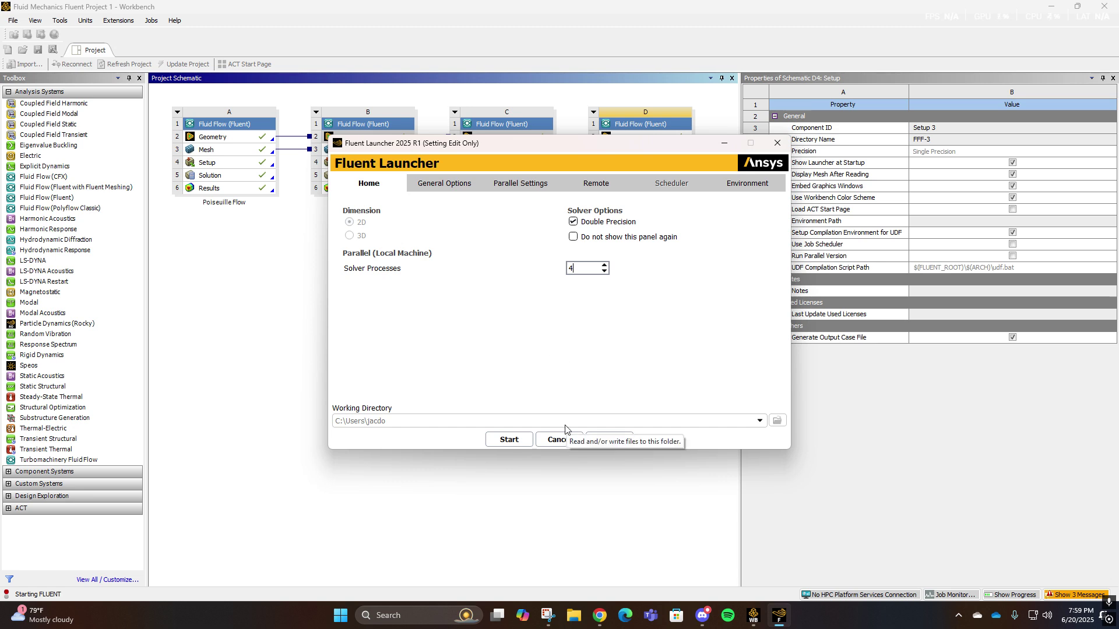
left_click(510, 440)
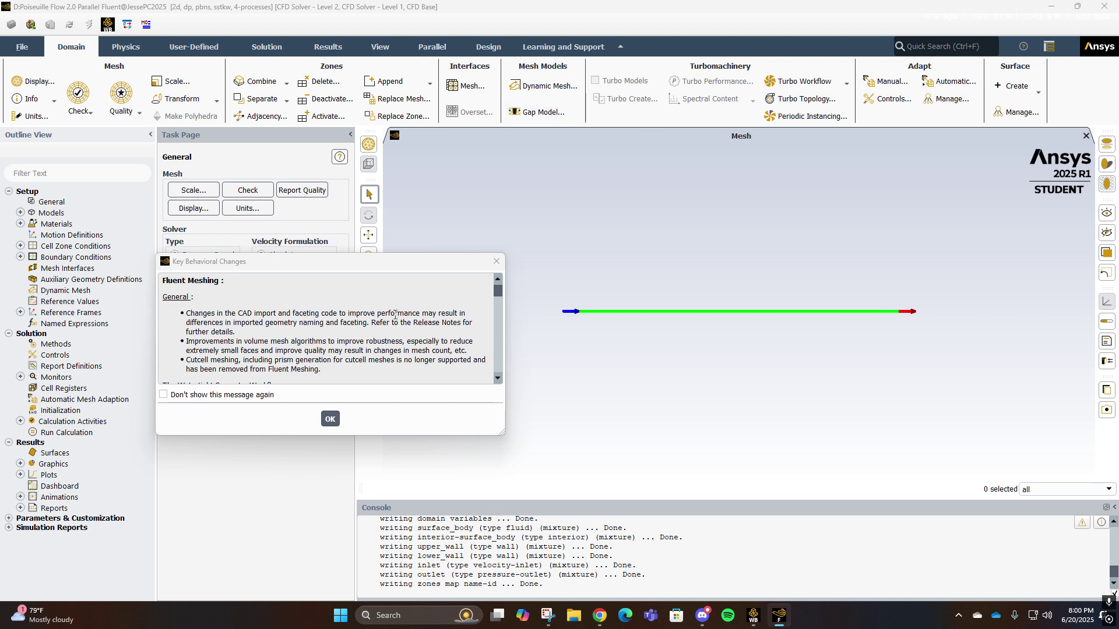
left_click(330, 419)
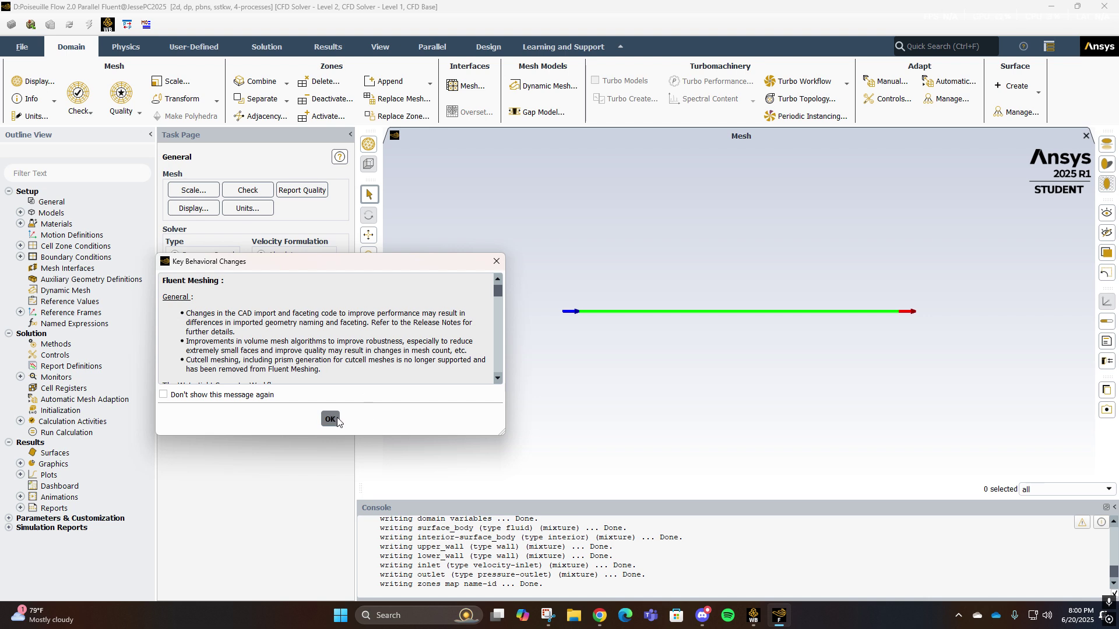
left_click_drag(289, 266, 272, 256)
left_click(313, 408)
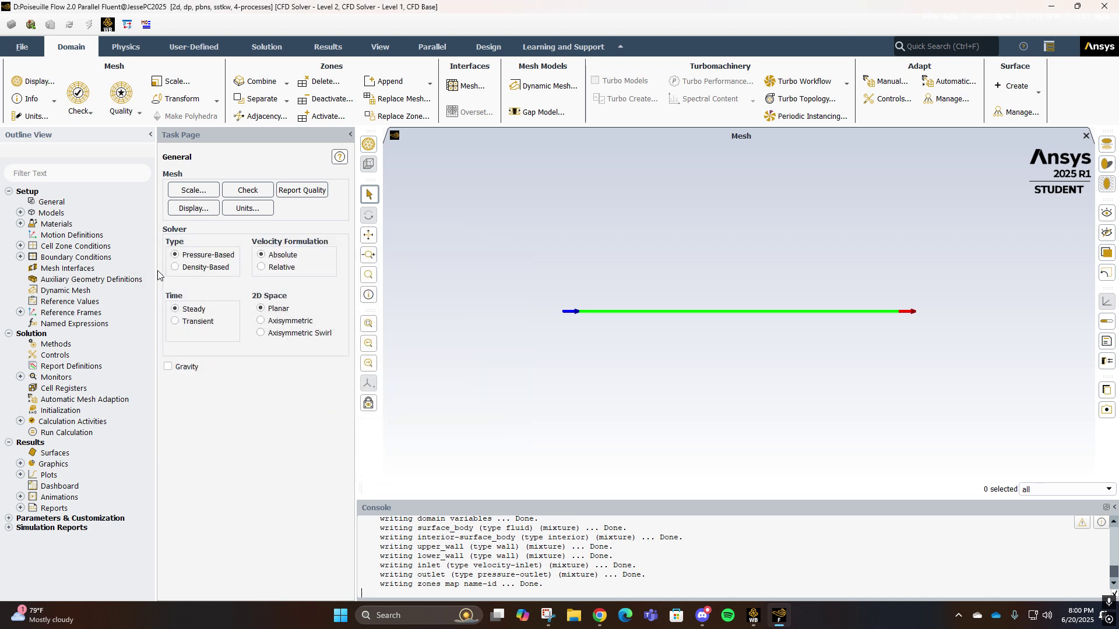
Set the viscous model to Laminar.
left_click(22, 212)
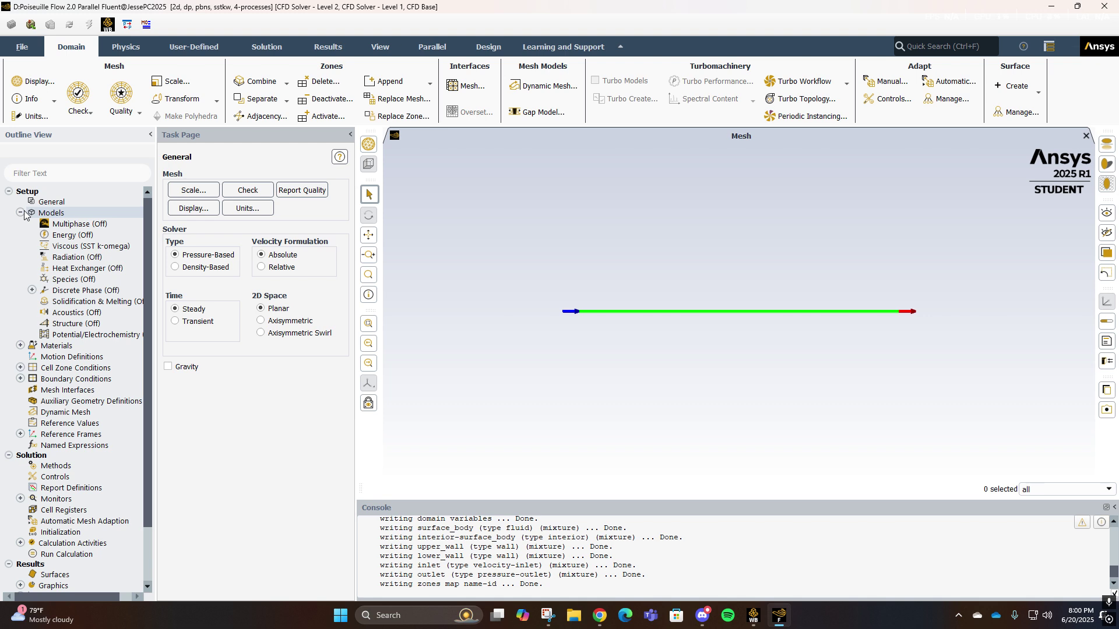
left_click(92, 236)
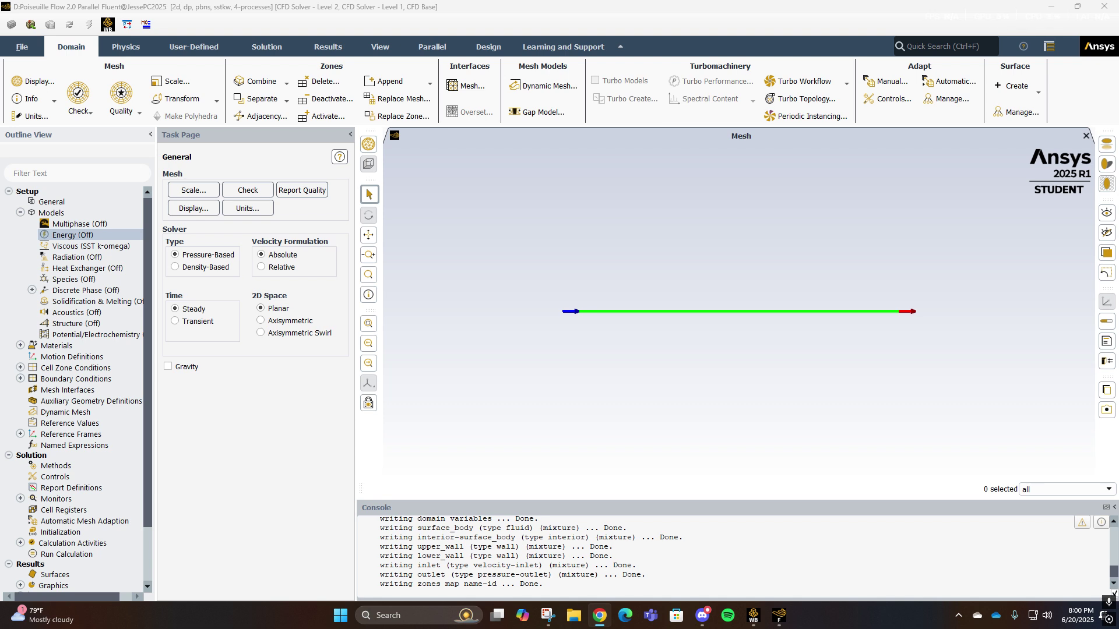
left_click(93, 246)
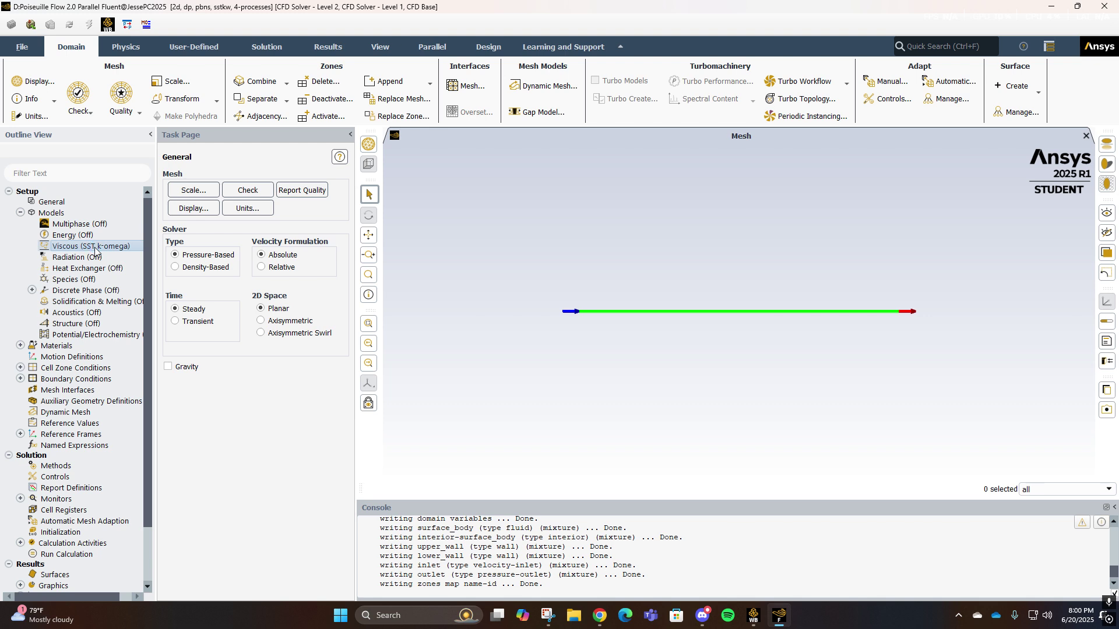
double_click(93, 246)
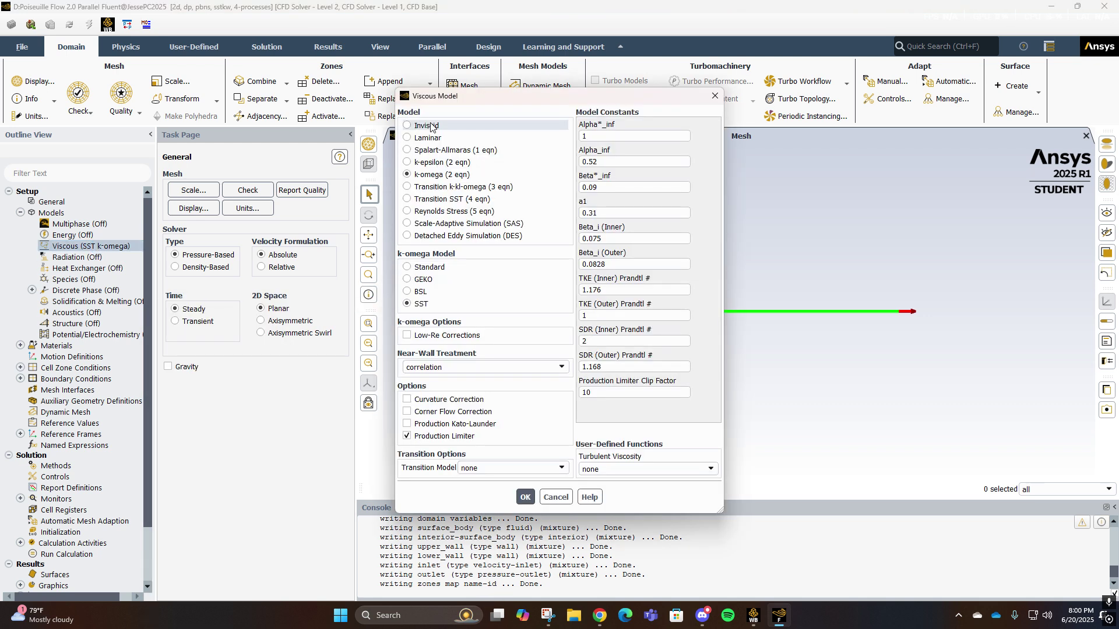
left_click(428, 138)
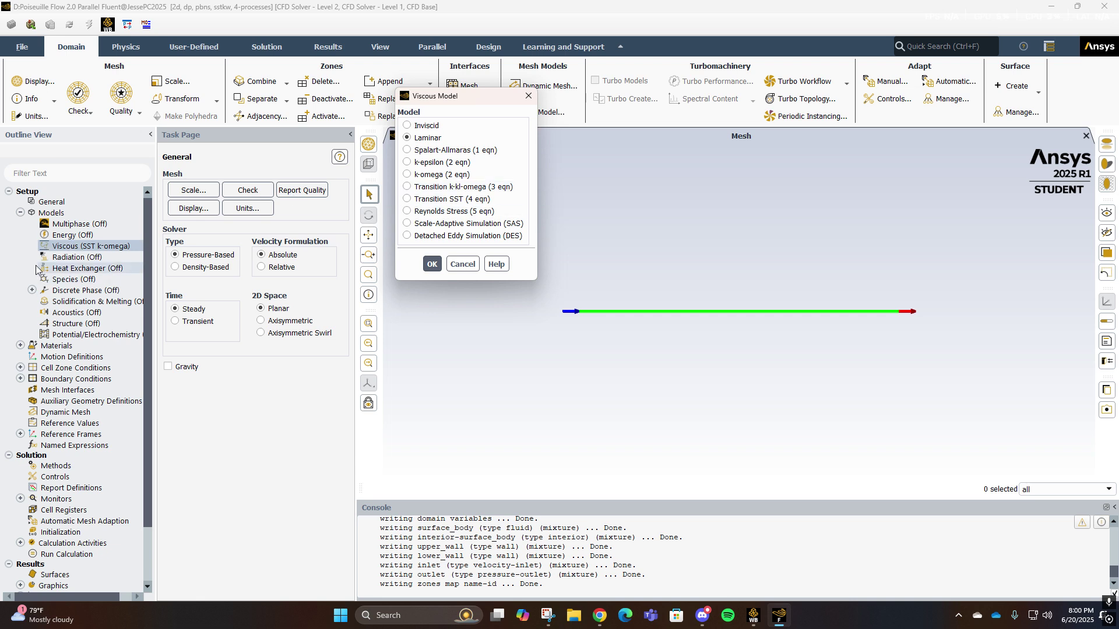
left_click(432, 264)
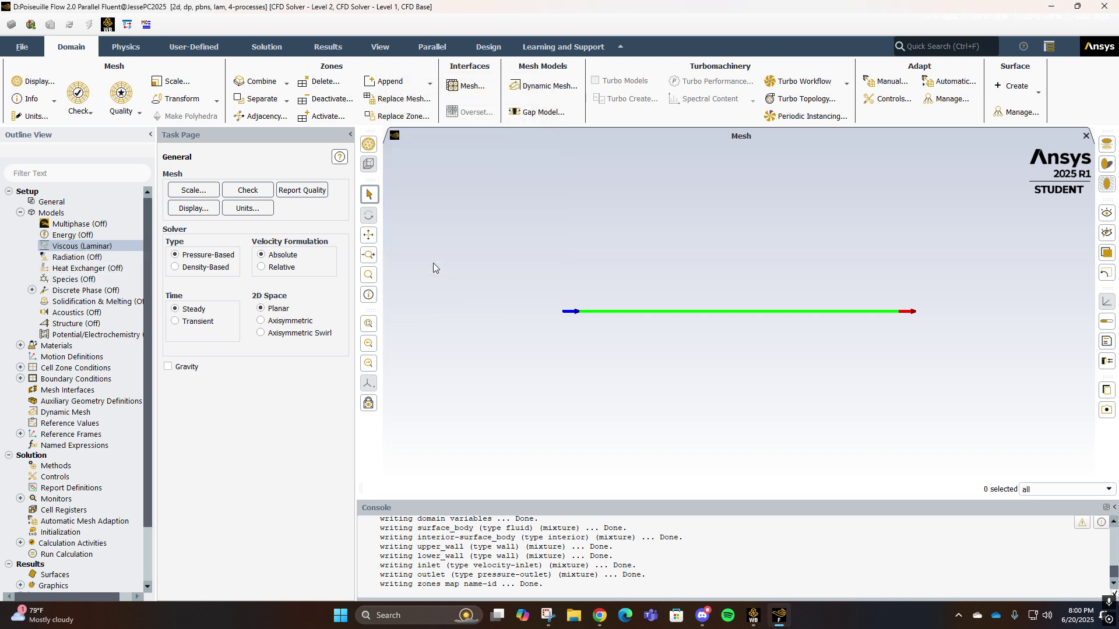
Copy the water-liquid (h2o<l>) fluid material from the Fluent database into the case.
left_click(21, 213)
left_click(20, 224)
left_click(32, 235)
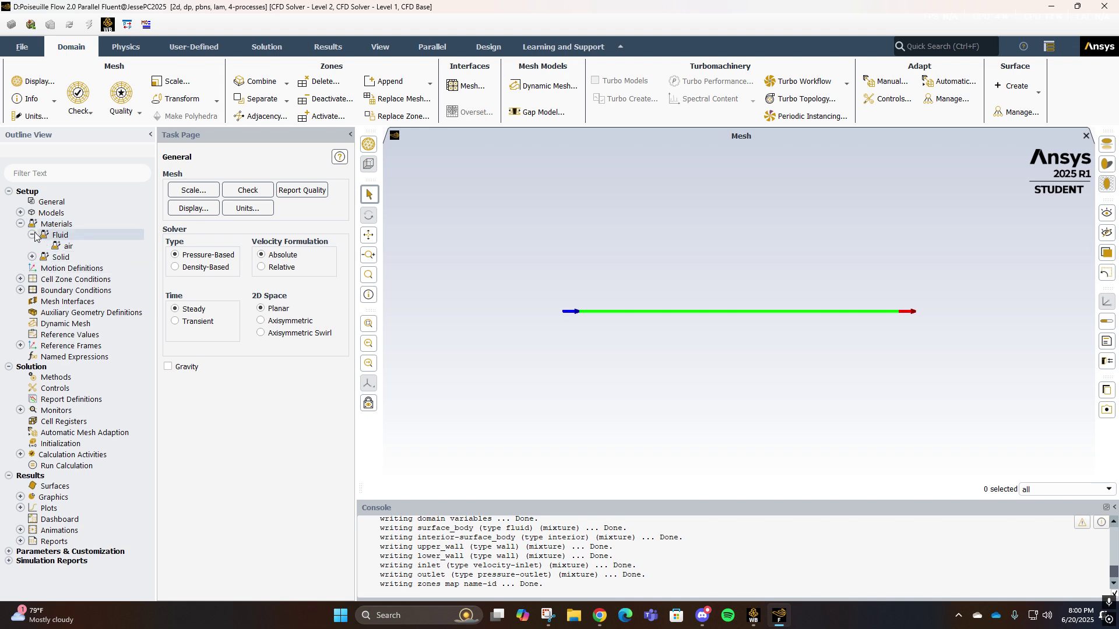
double_click(66, 235)
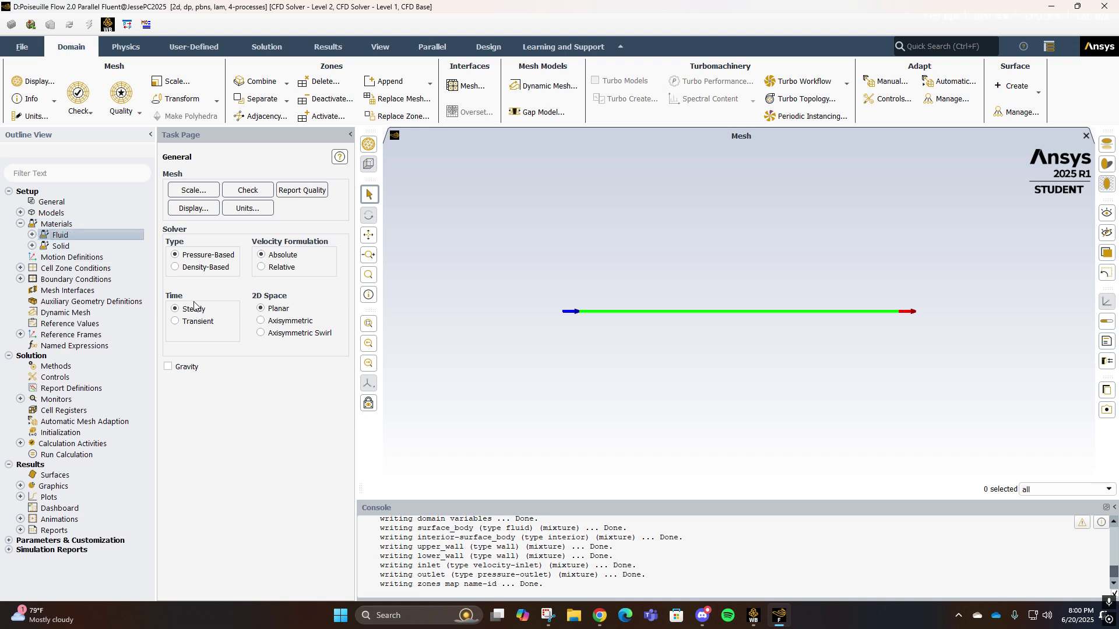
left_click(32, 235)
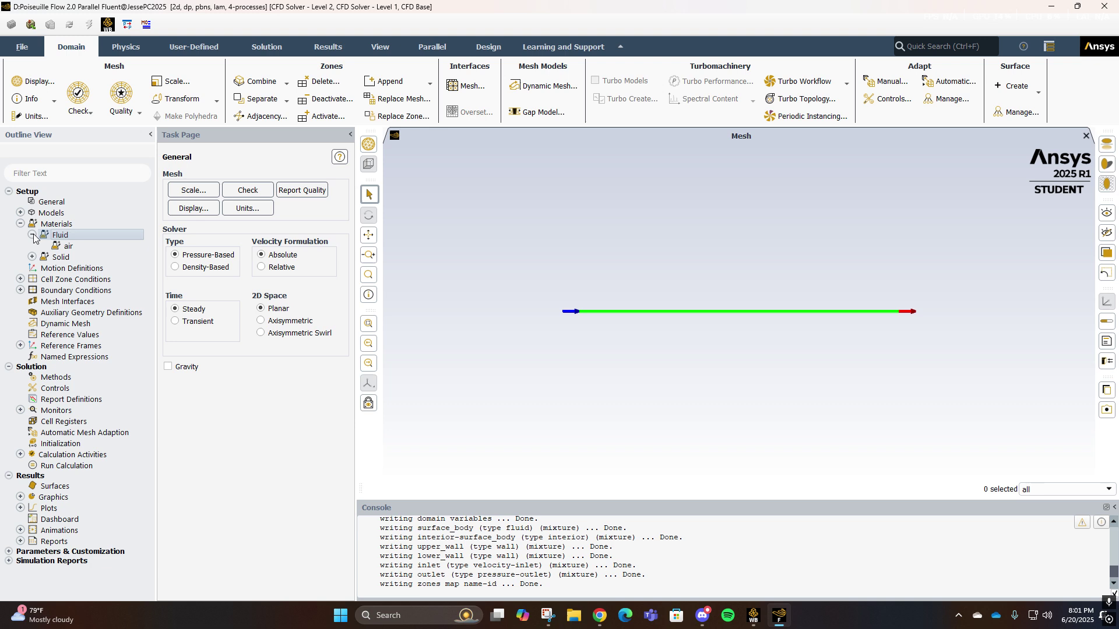
double_click(66, 245)
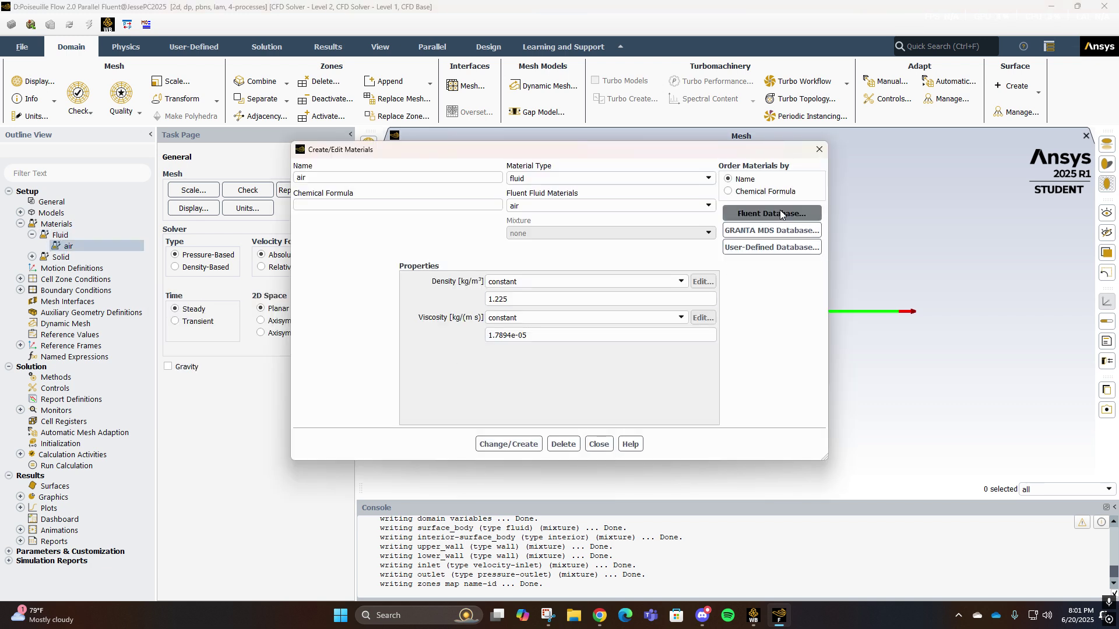
left_click_drag(362, 351, 364, 399)
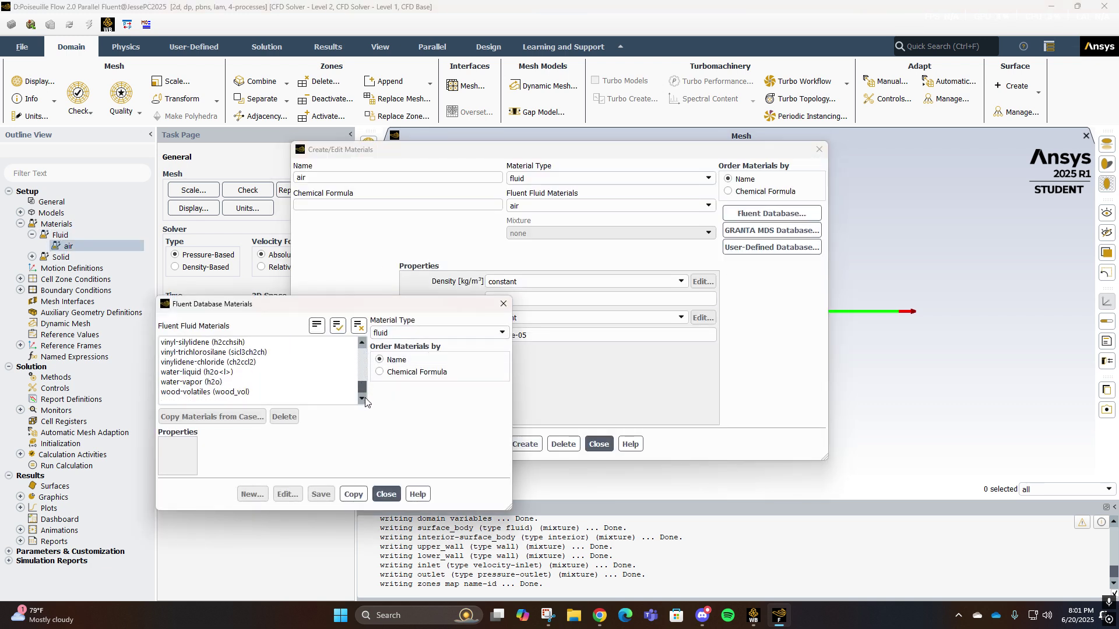
left_click(201, 372)
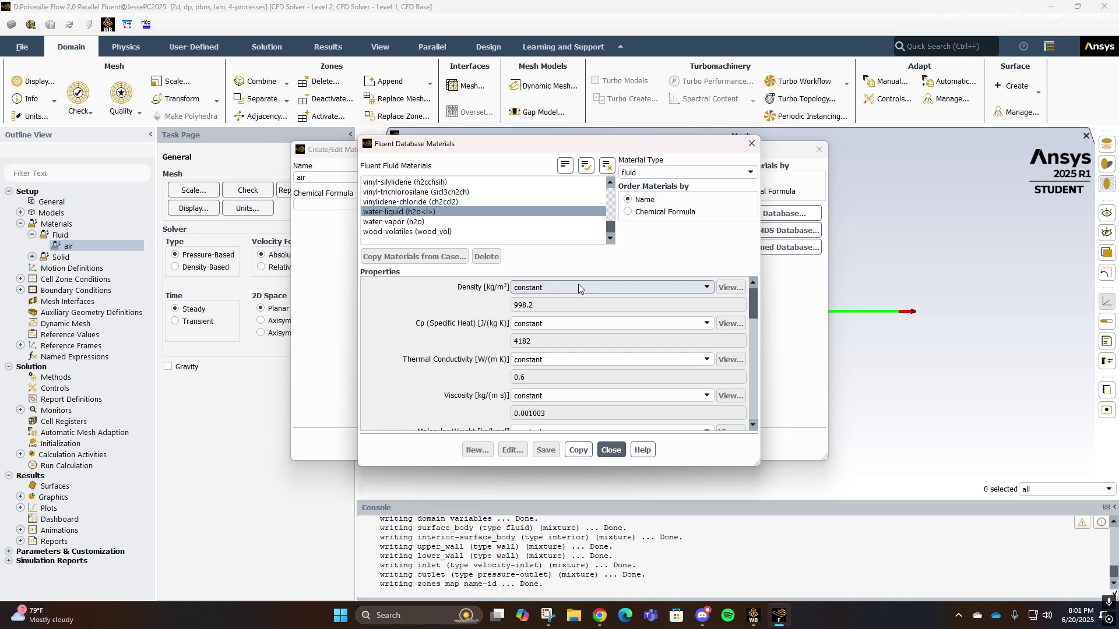
left_click(579, 450)
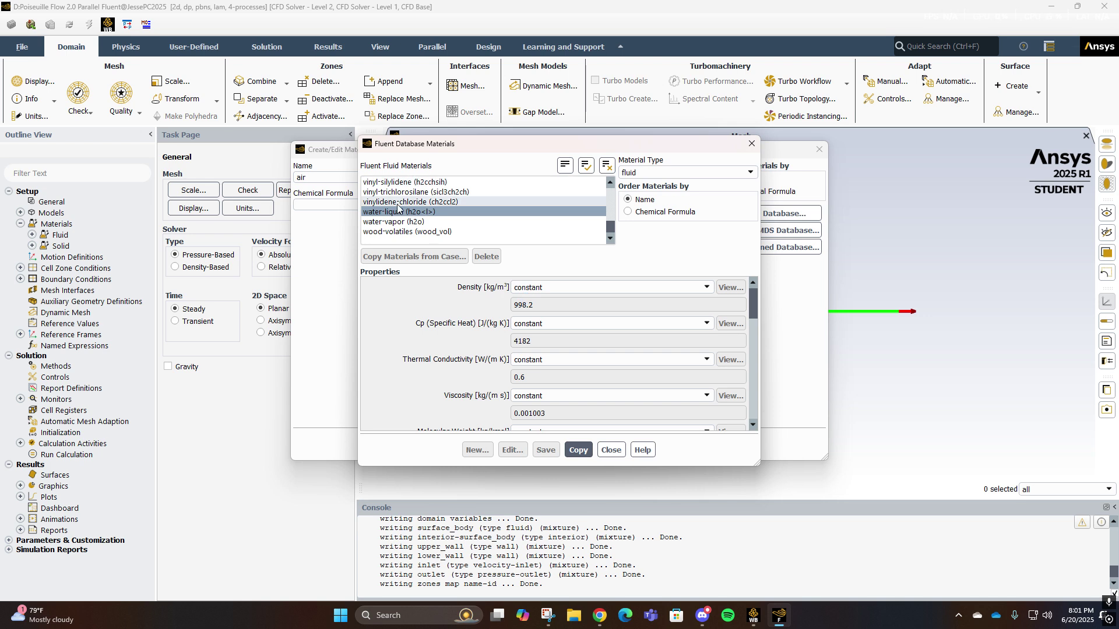
left_click(612, 451)
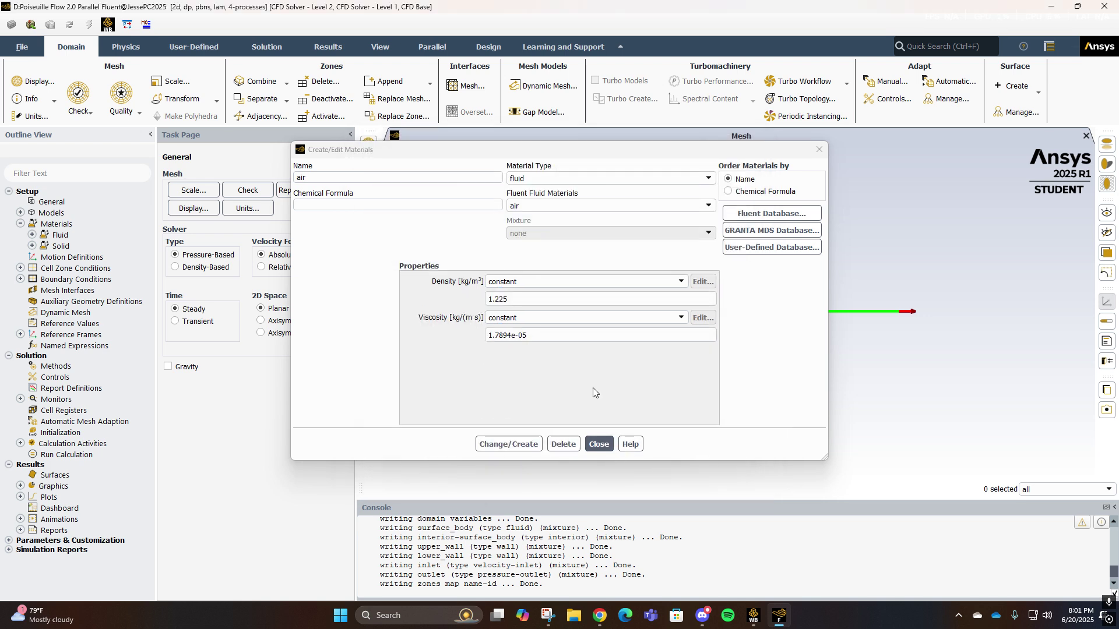
Review the density and viscosity of the water-liquid material, close the material editor and check the list of fluid materials.
left_click(529, 207)
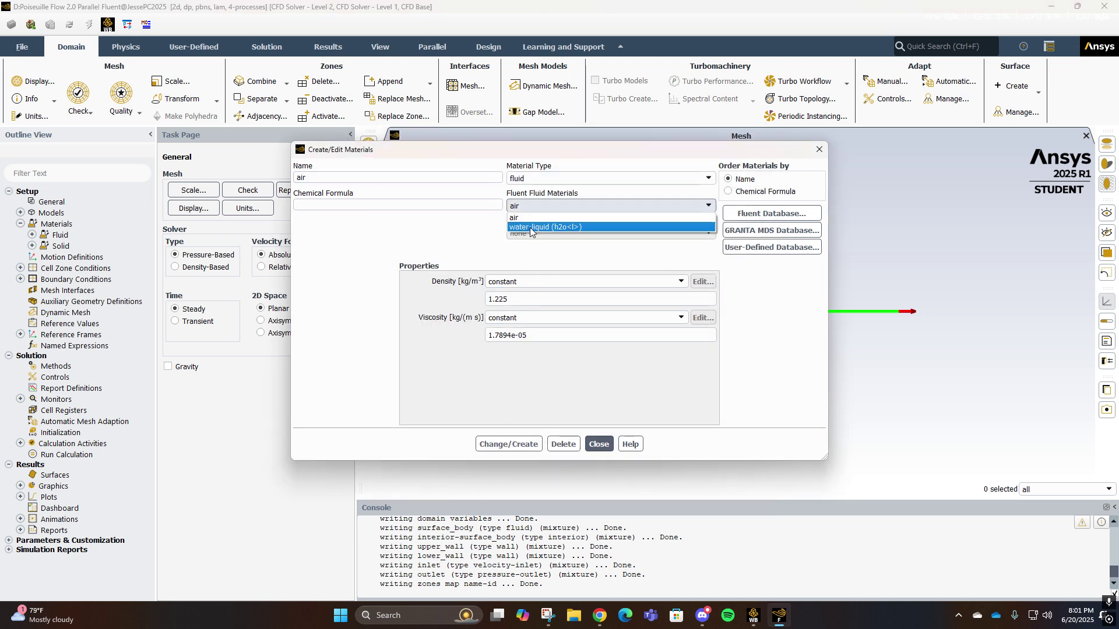
left_click(529, 227)
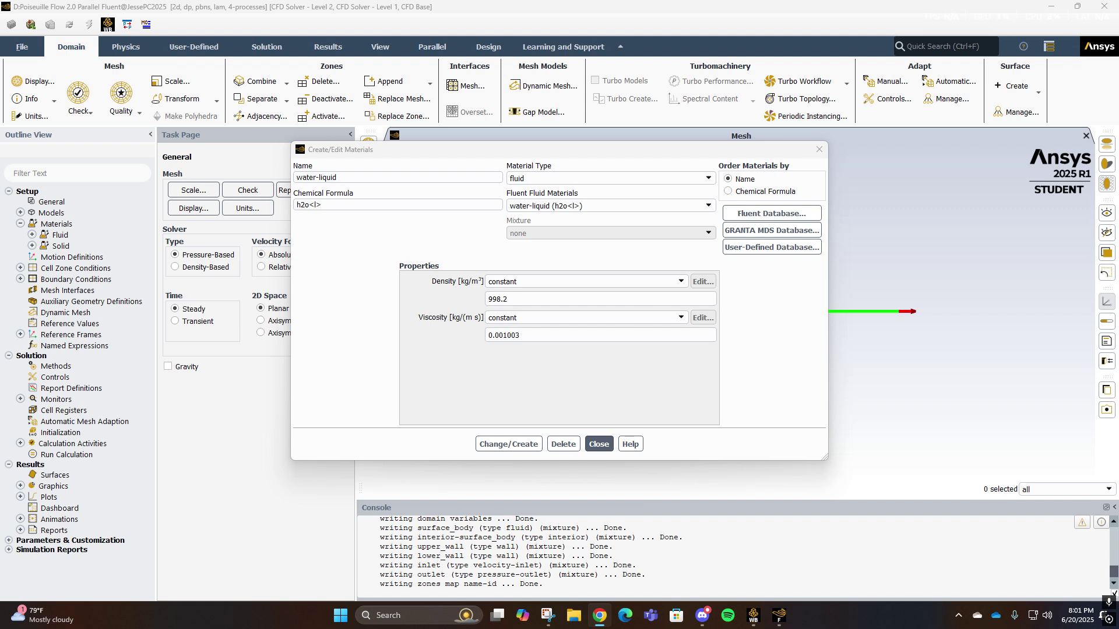
left_click(349, 314)
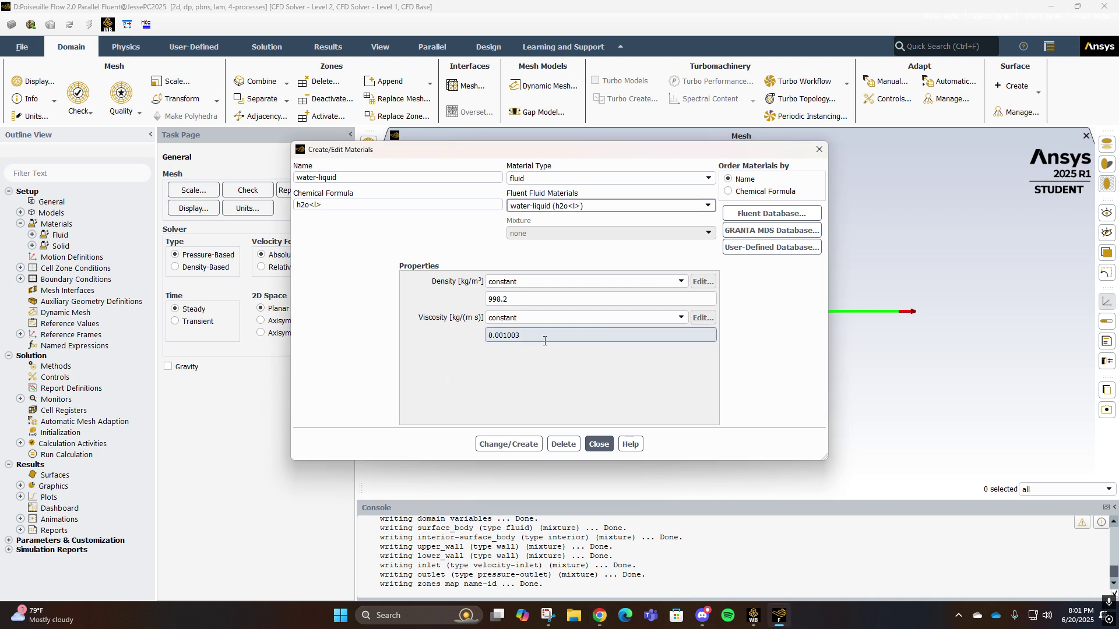
left_click(597, 444)
left_click(32, 235)
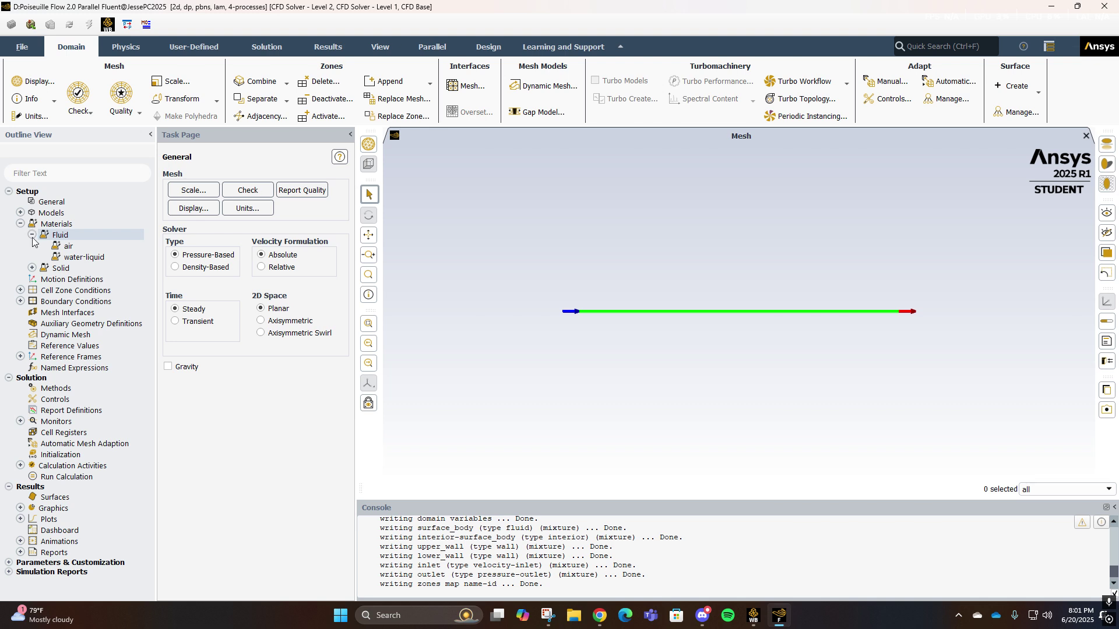
left_click(32, 235)
Assign the water-liquid material to the surface_body fluid cell zone.
left_click(20, 268)
left_click(33, 279)
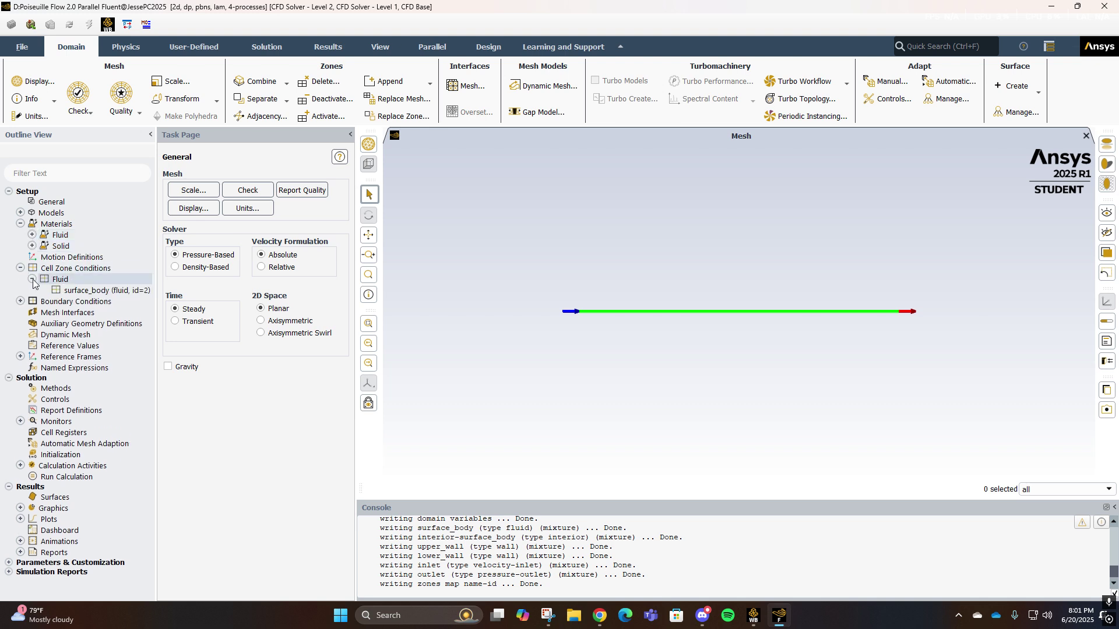
right_click(88, 295)
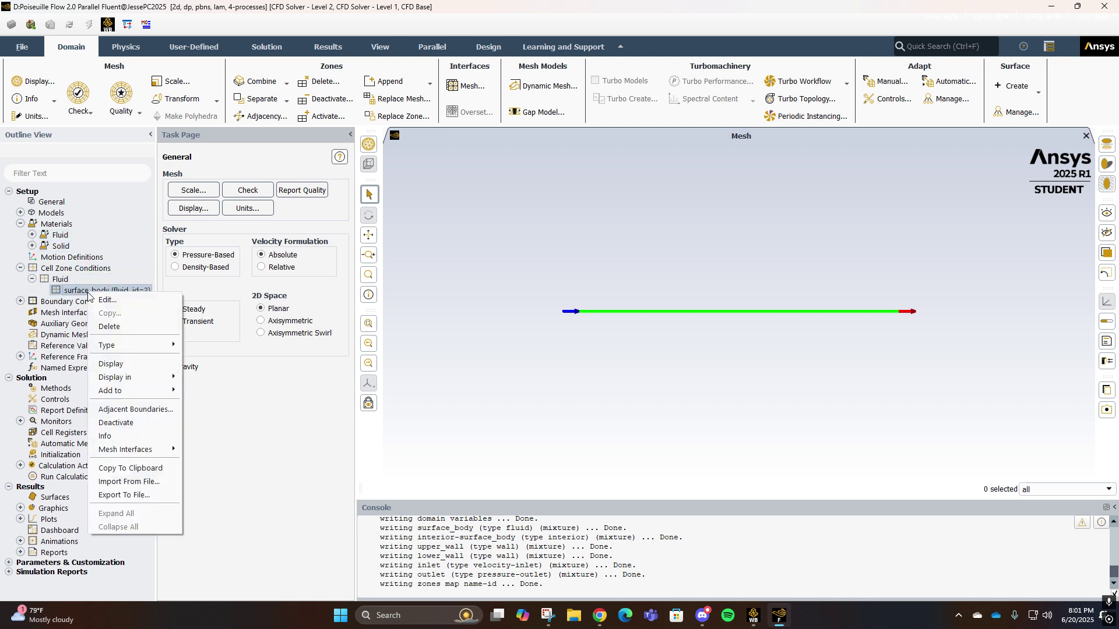
left_click(107, 300)
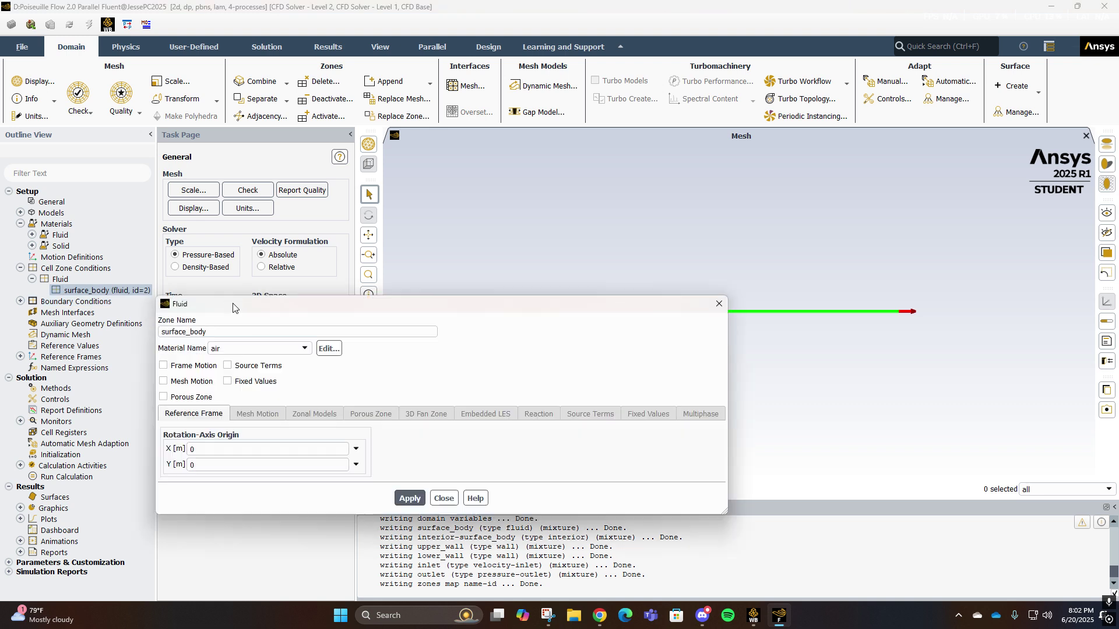
left_click(268, 348)
left_click(260, 371)
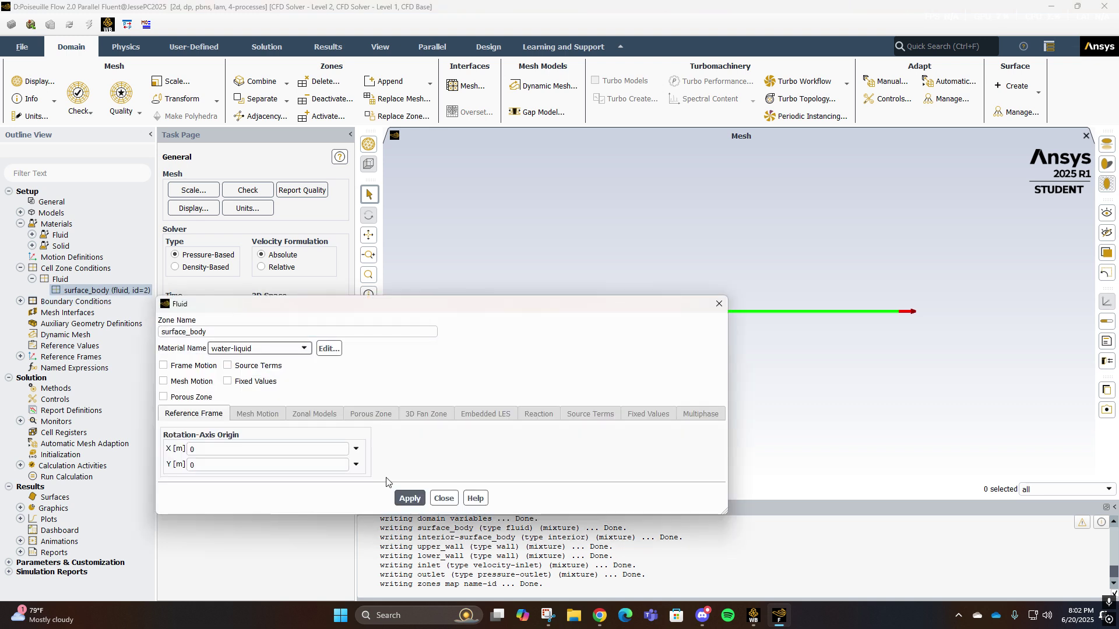
left_click(410, 498)
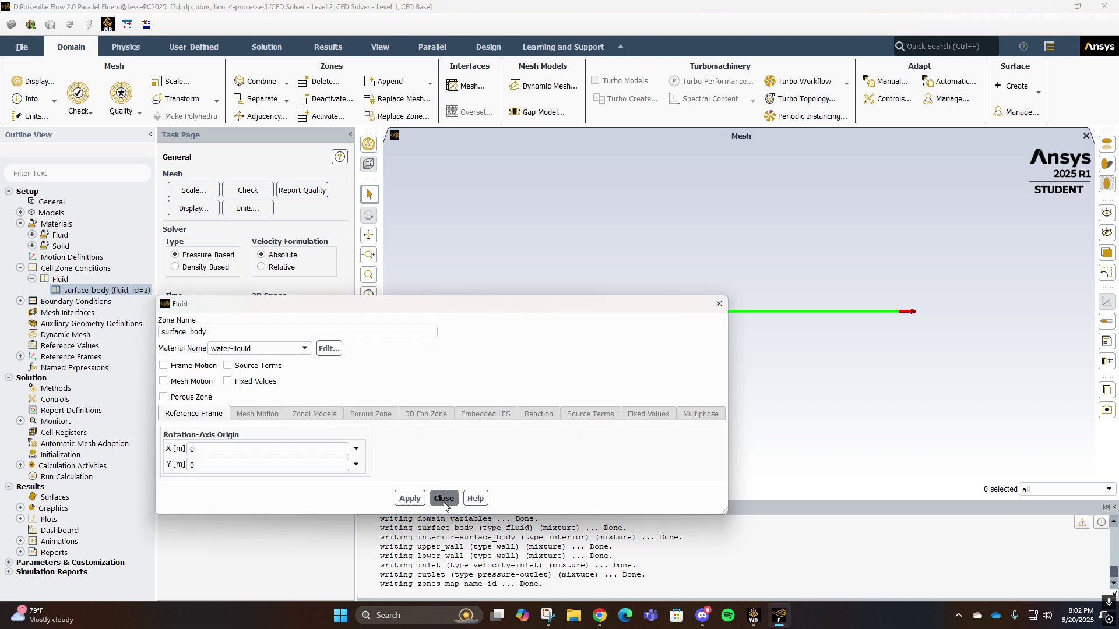
left_click(443, 498)
Delete air from the case's fluid materials.
left_click(33, 235)
right_click(69, 247)
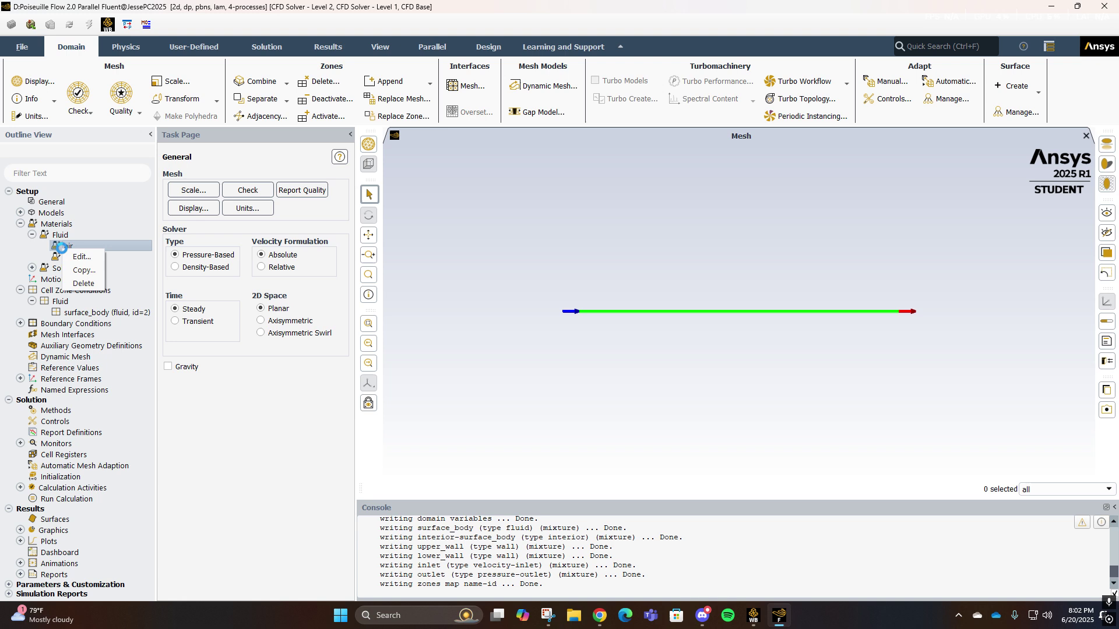
left_click(82, 285)
left_click(542, 321)
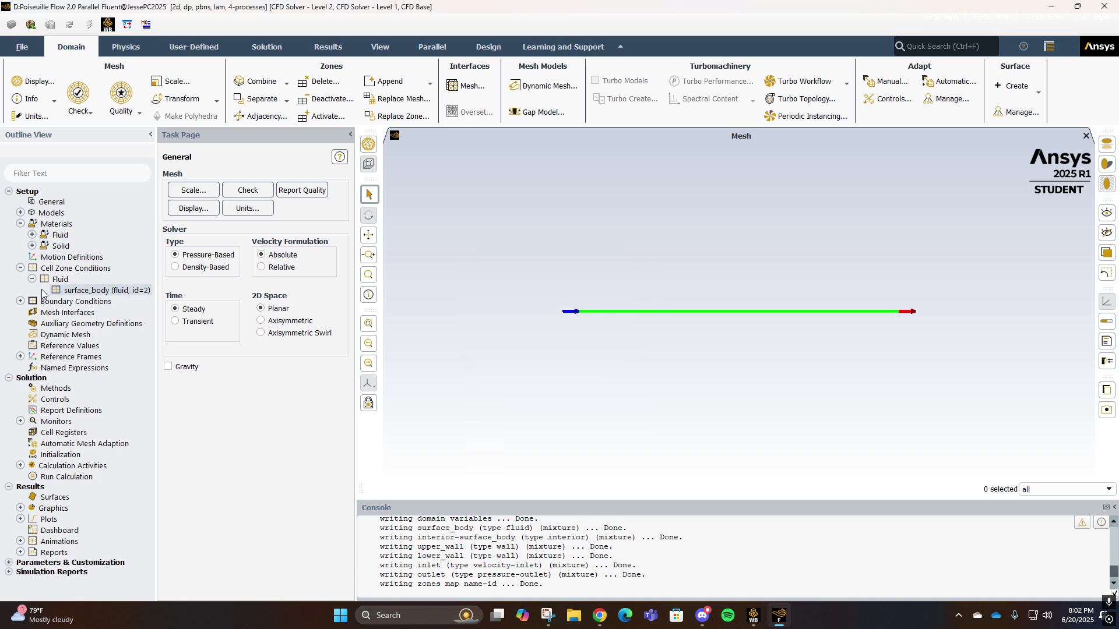
Expand all boundary condition groups and set the inlet's velocity magnitude to 0.1 m/s.
left_click(20, 268)
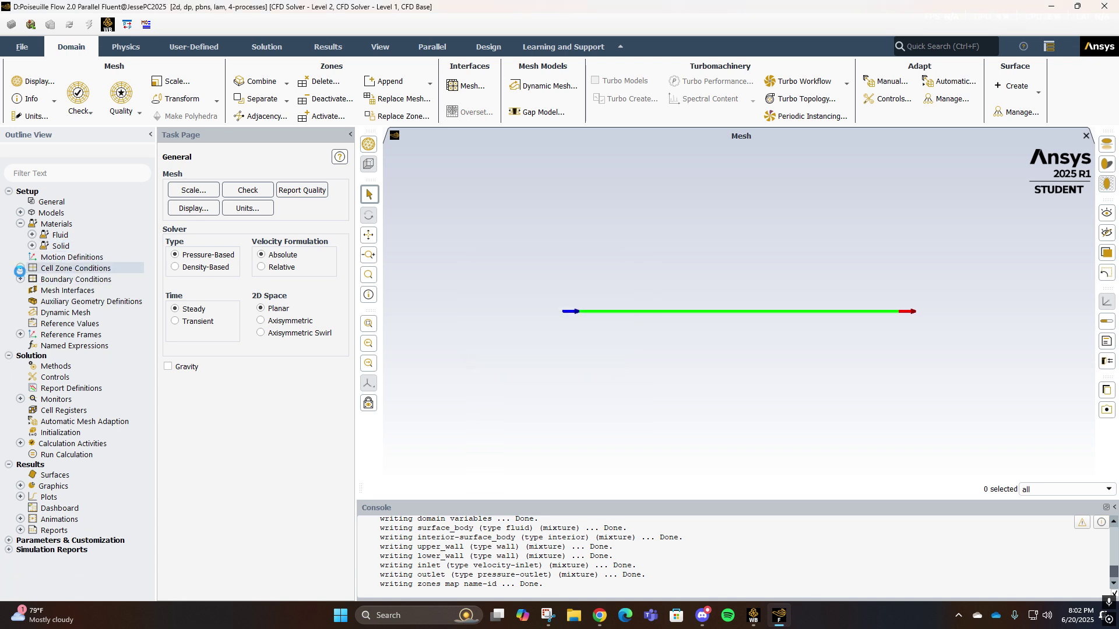
left_click(32, 290)
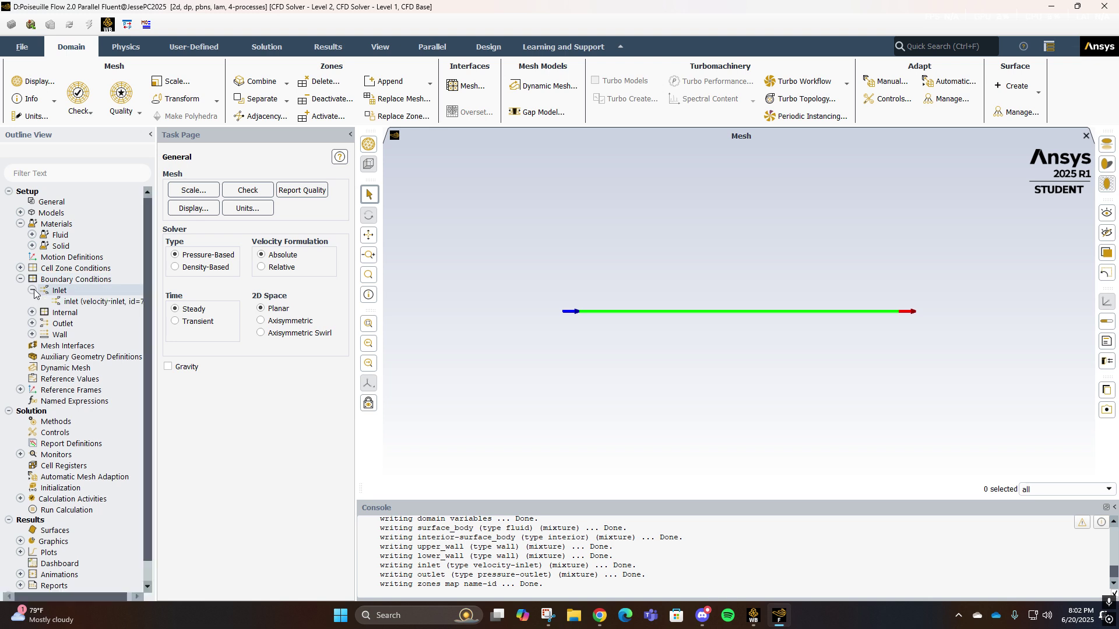
left_click(32, 312)
left_click(32, 334)
left_click(32, 356)
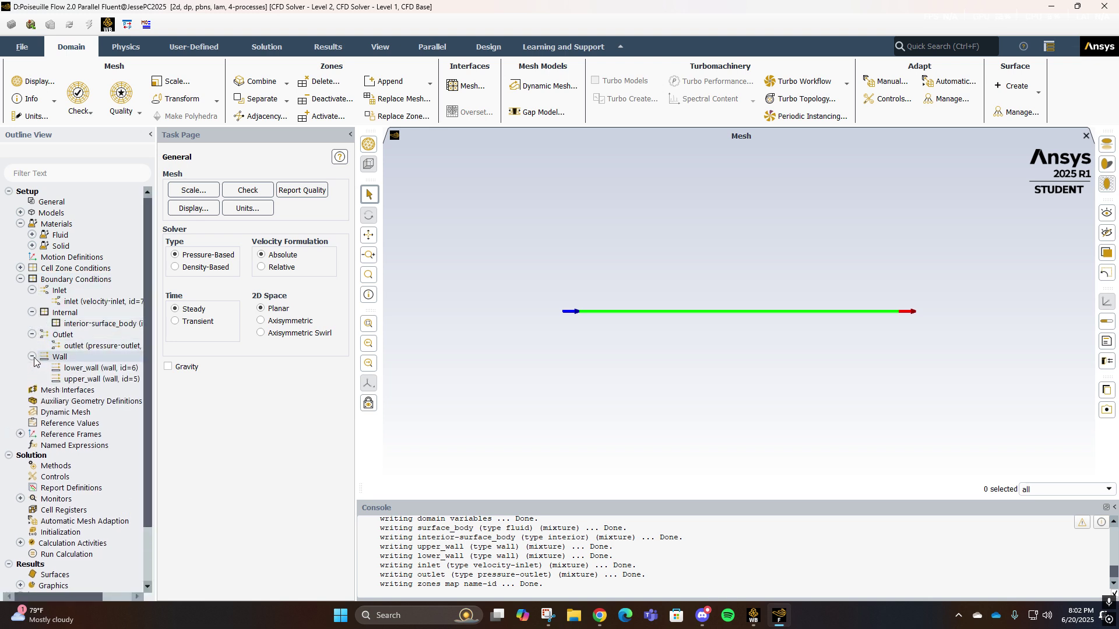
right_click(79, 307)
left_click(102, 312)
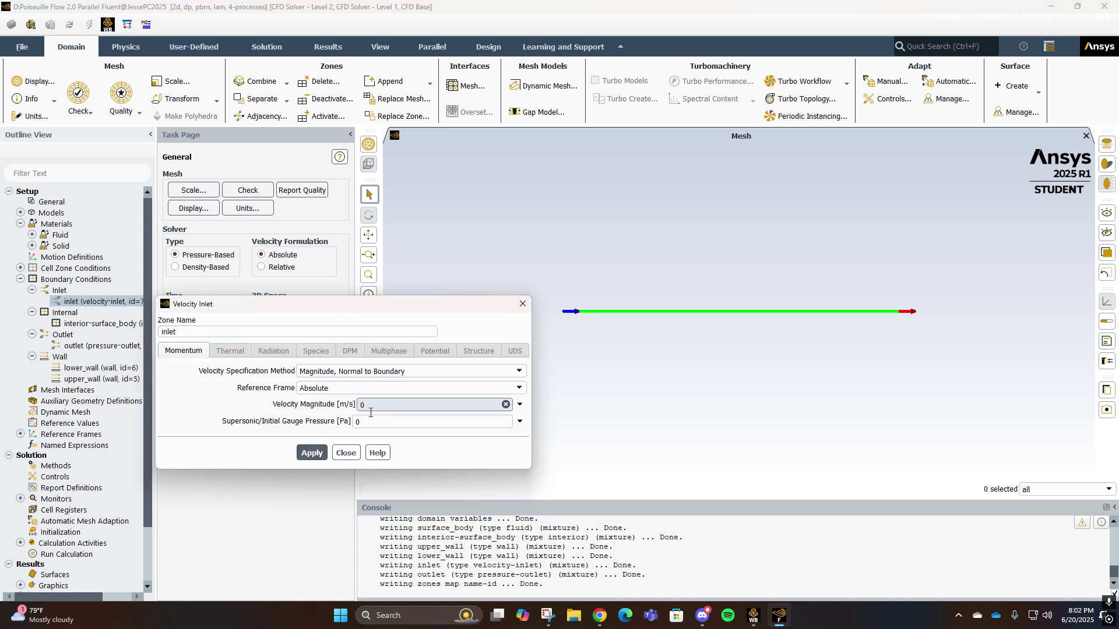
type("0.1")
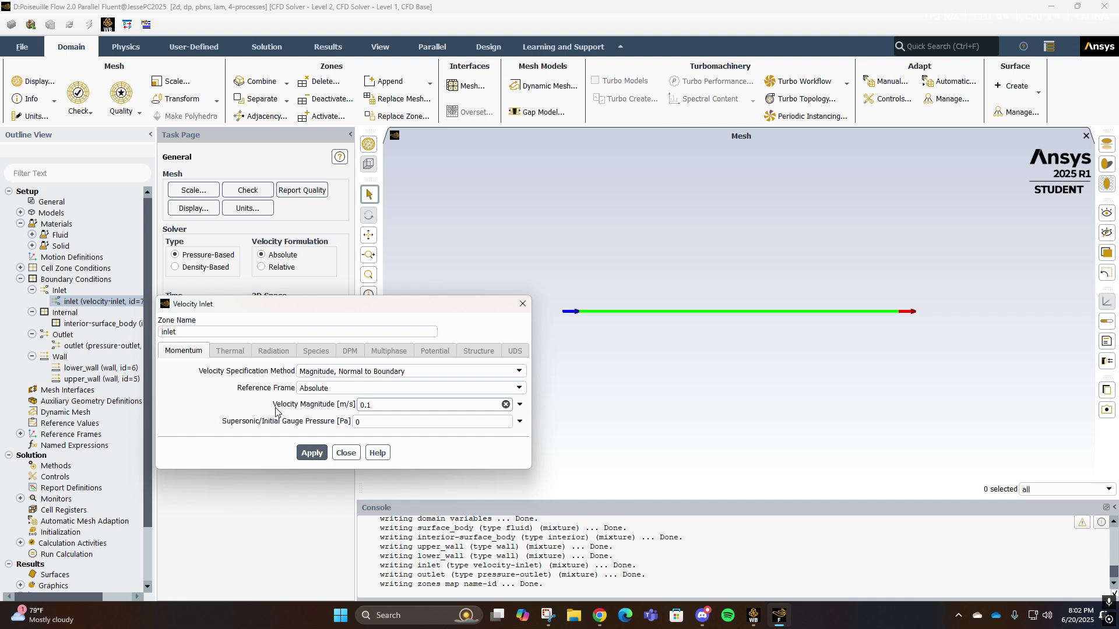
left_click(316, 453)
left_click(346, 453)
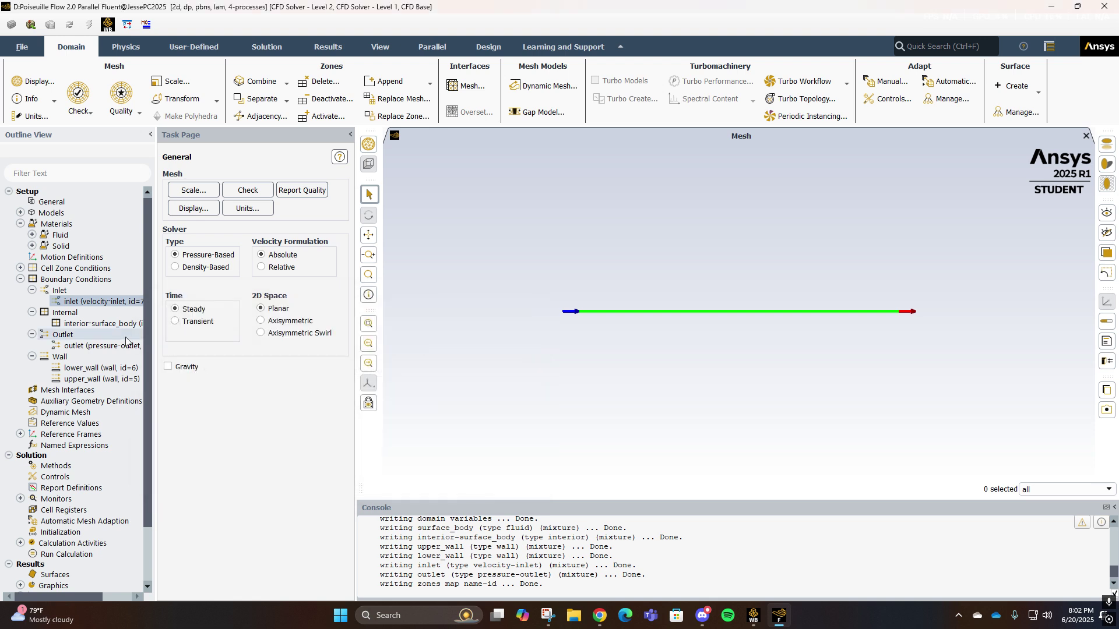
Review the momentum settings of the outlet and inlet boundaries.
left_click(93, 348)
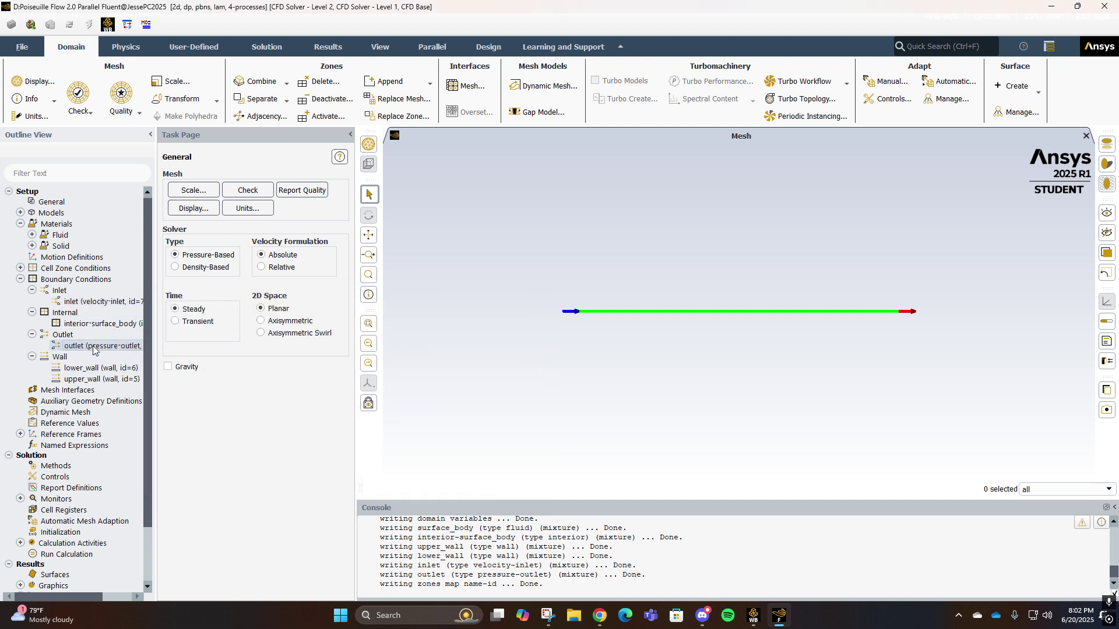
double_click(93, 347)
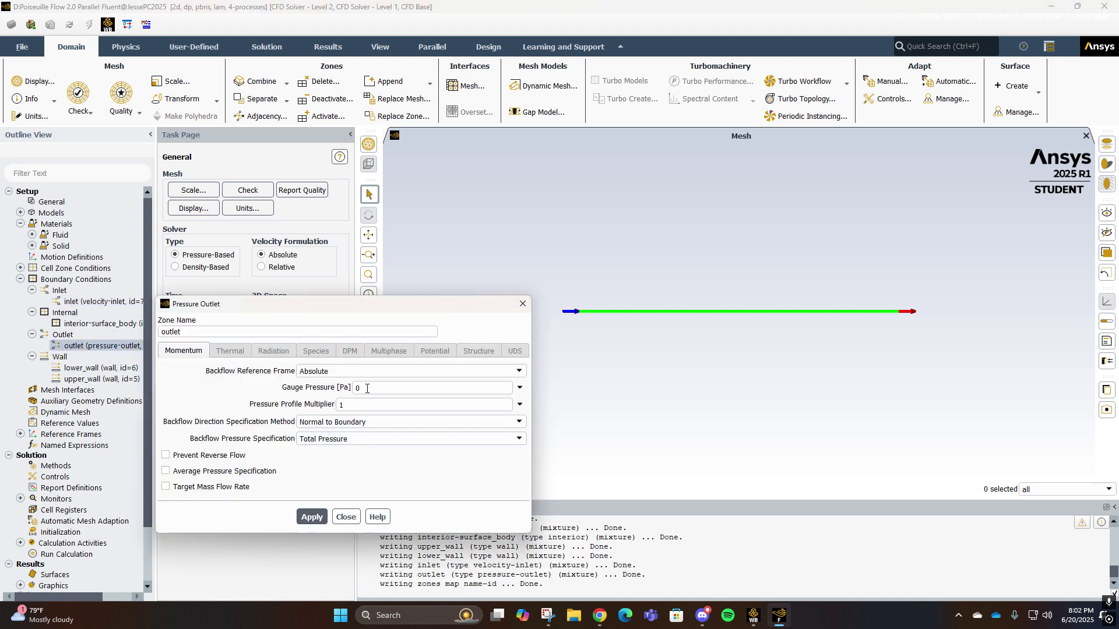
left_click(346, 516)
double_click(58, 302)
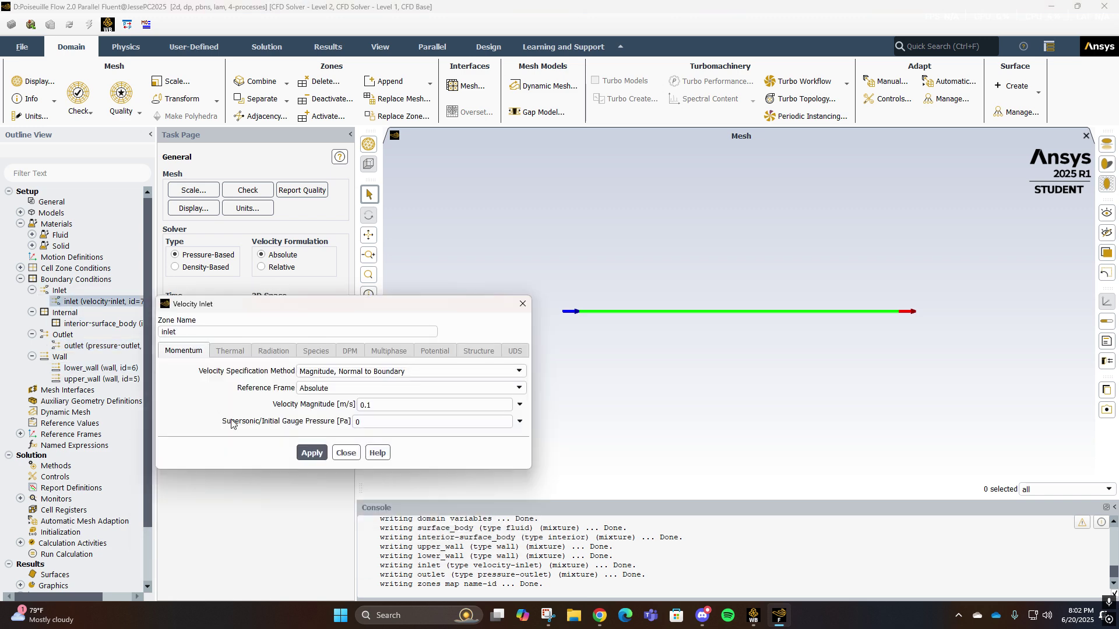
left_click(345, 454)
Enable Prevent Reverse Flow on the pressure outlet boundary.
double_click(102, 346)
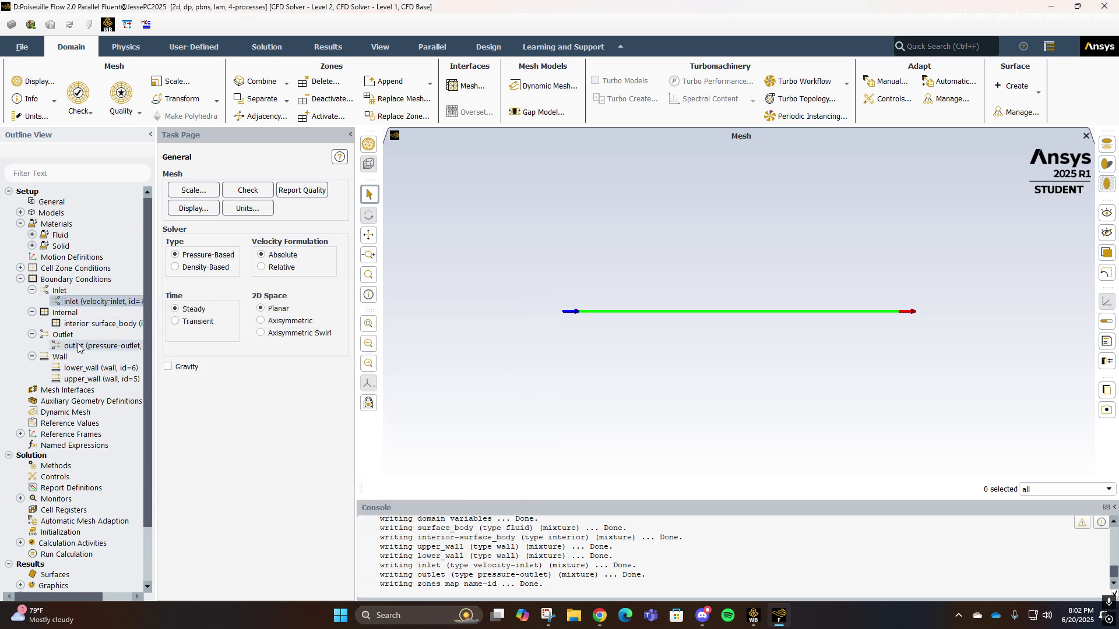
left_click(166, 455)
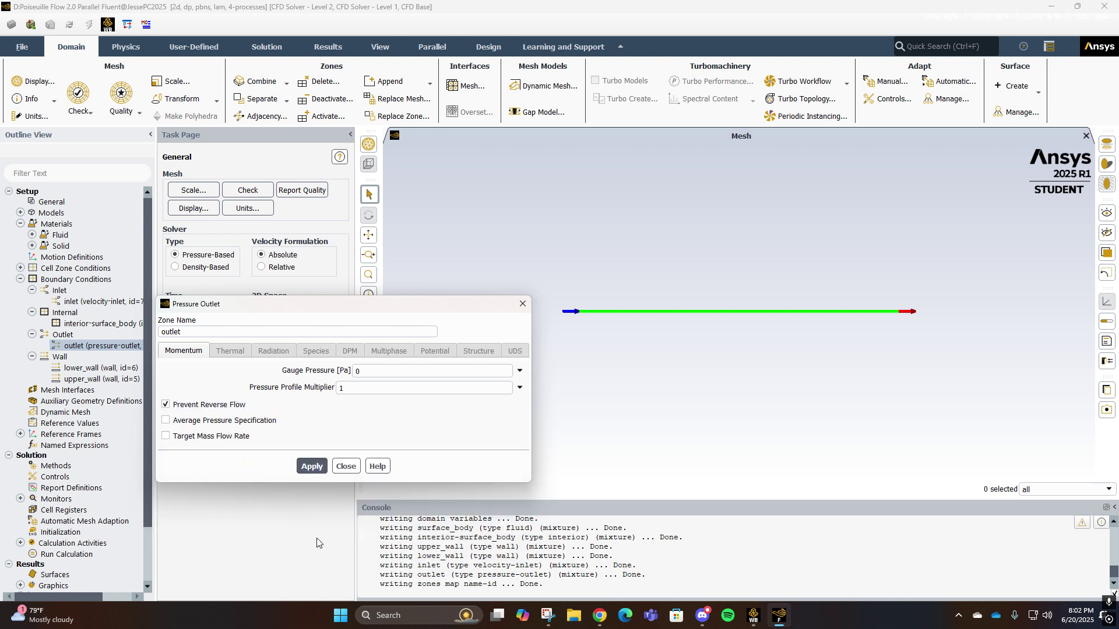
left_click(312, 465)
left_click(344, 466)
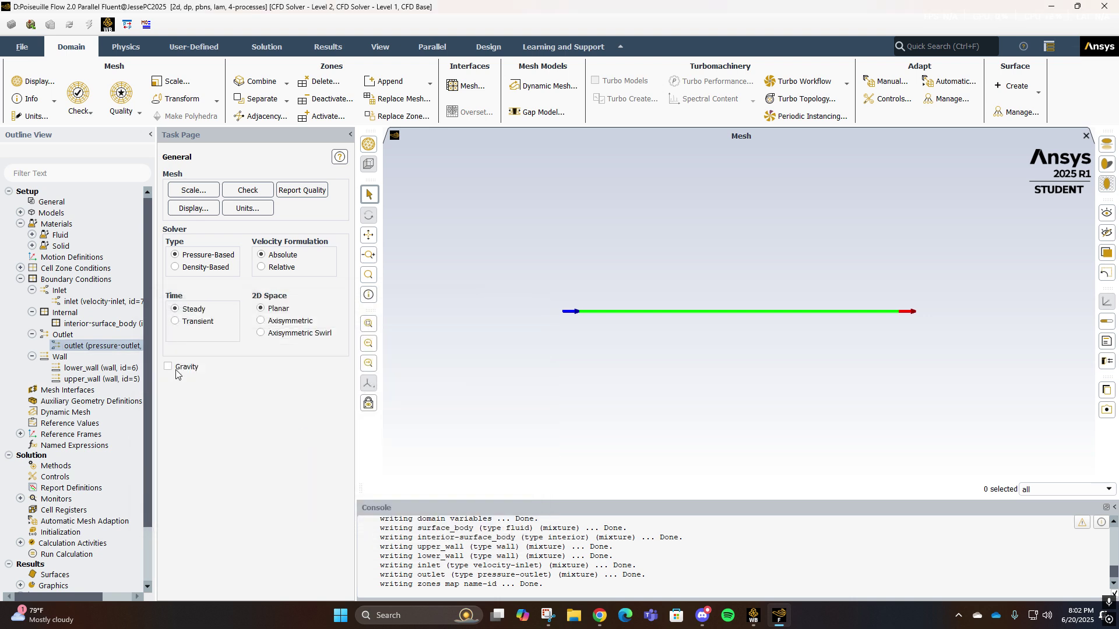
Check the wall motion and shear conditions of lower_wall and upper_wall, and collapse the boundary conditions.
left_click(79, 370)
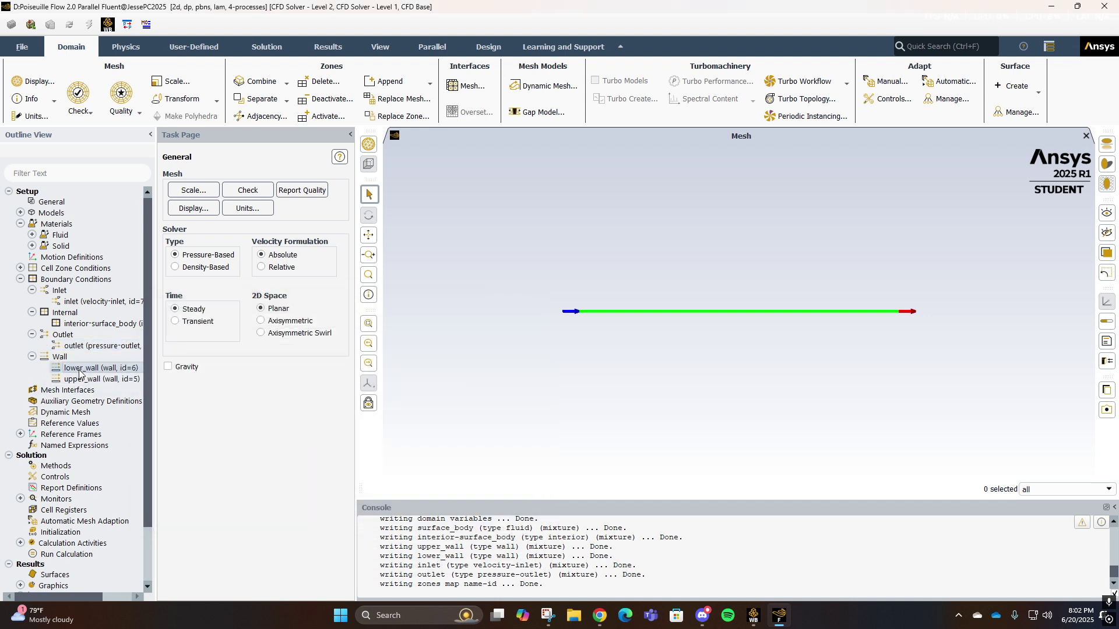
double_click(90, 371)
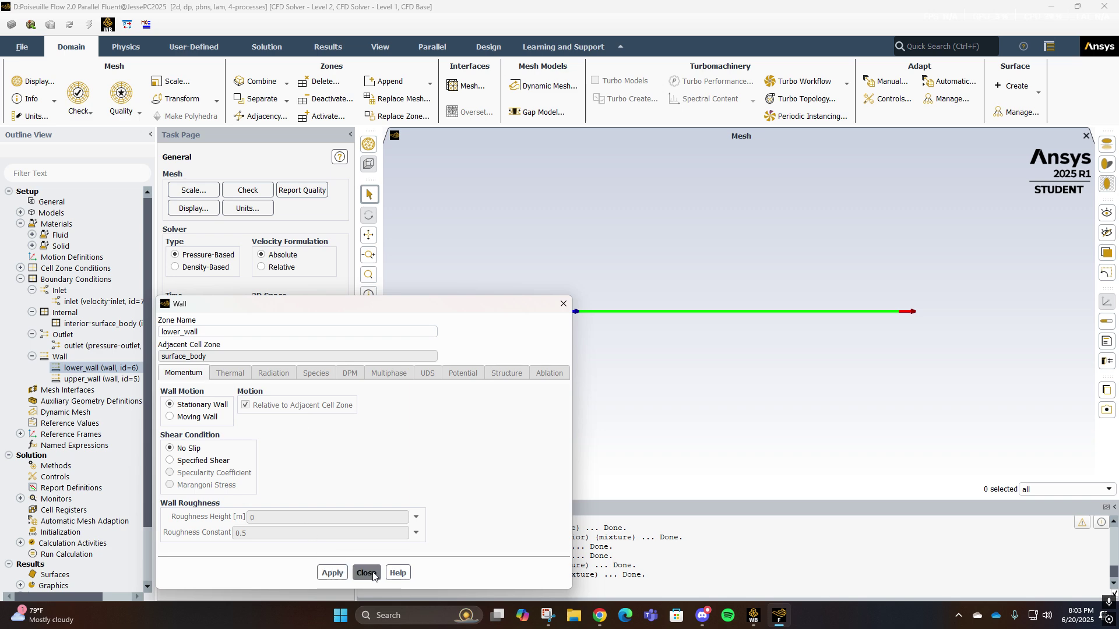
left_click(367, 573)
double_click(99, 379)
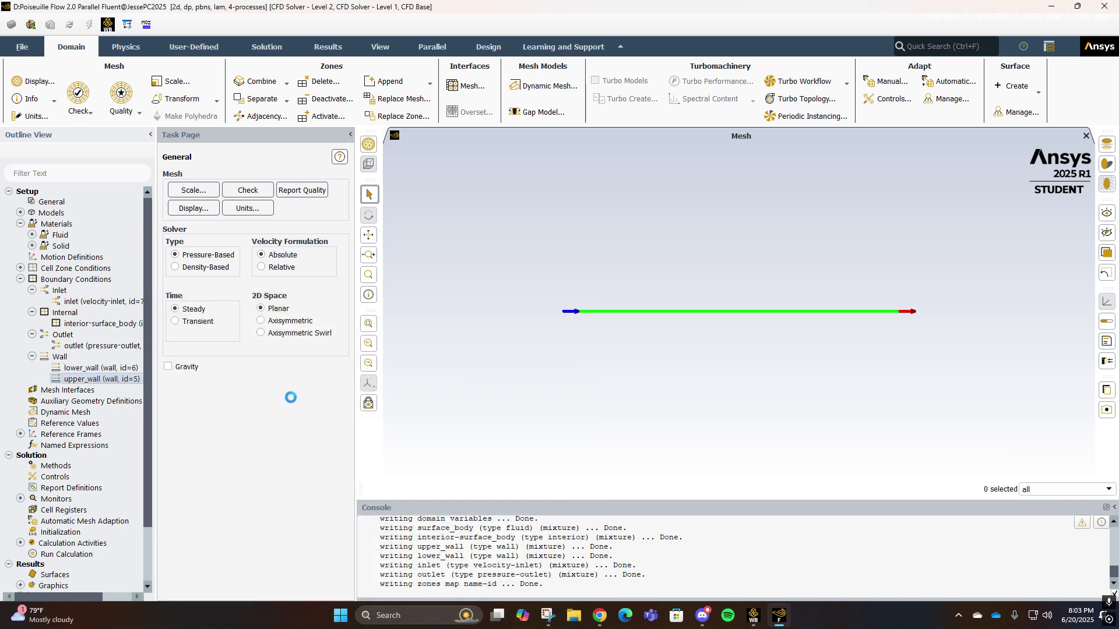
left_click(367, 573)
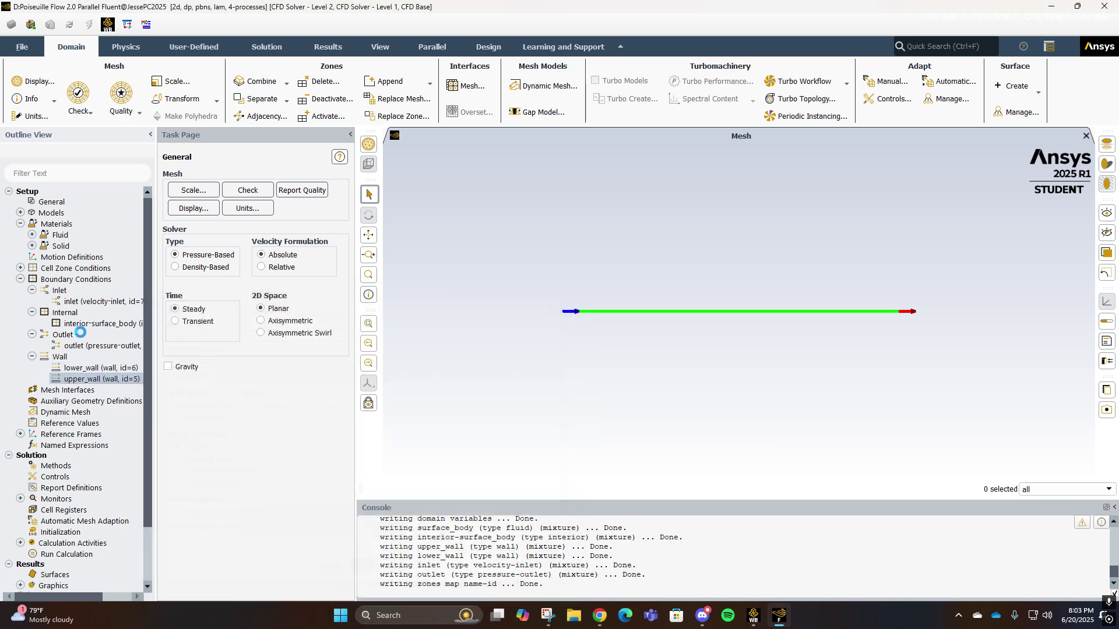
left_click(19, 280)
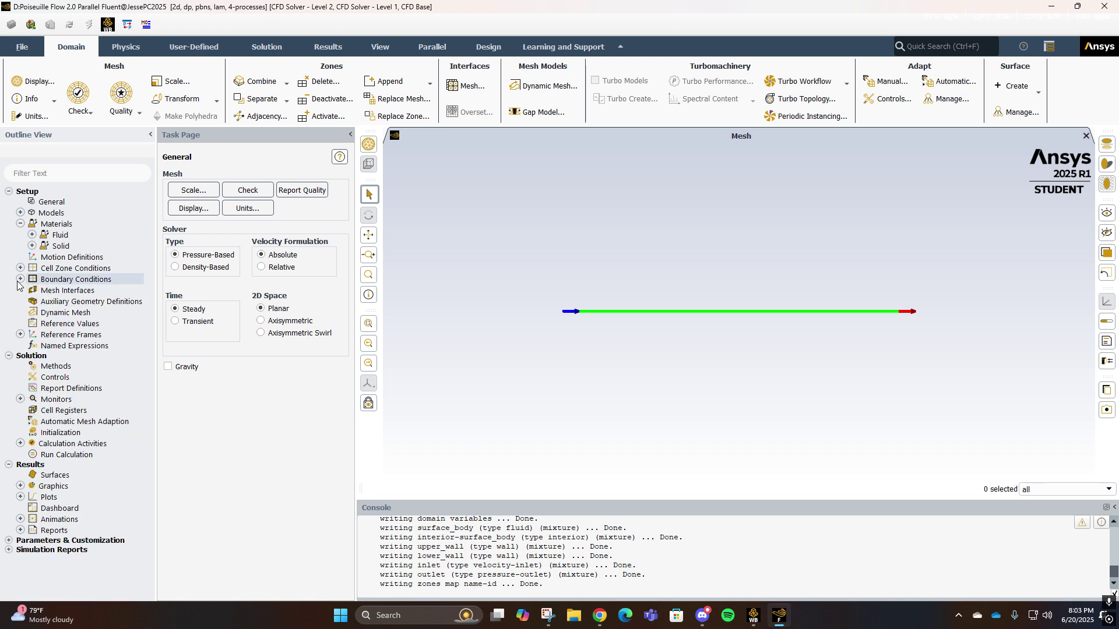
Compute the reference values from the inlet.
left_click(71, 325)
left_click(325, 187)
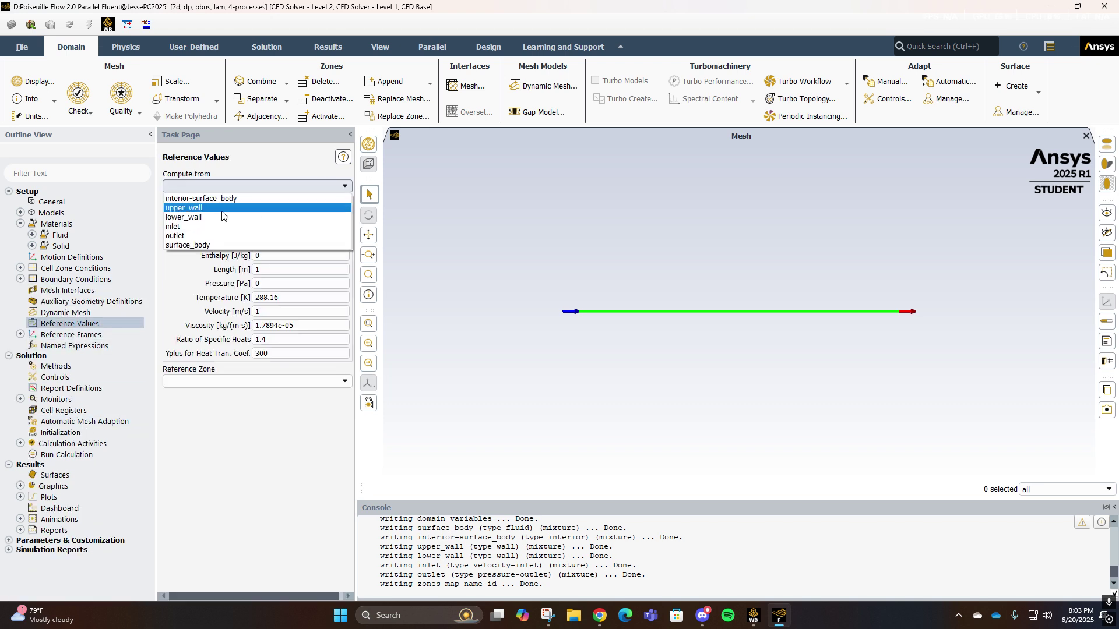
left_click(256, 228)
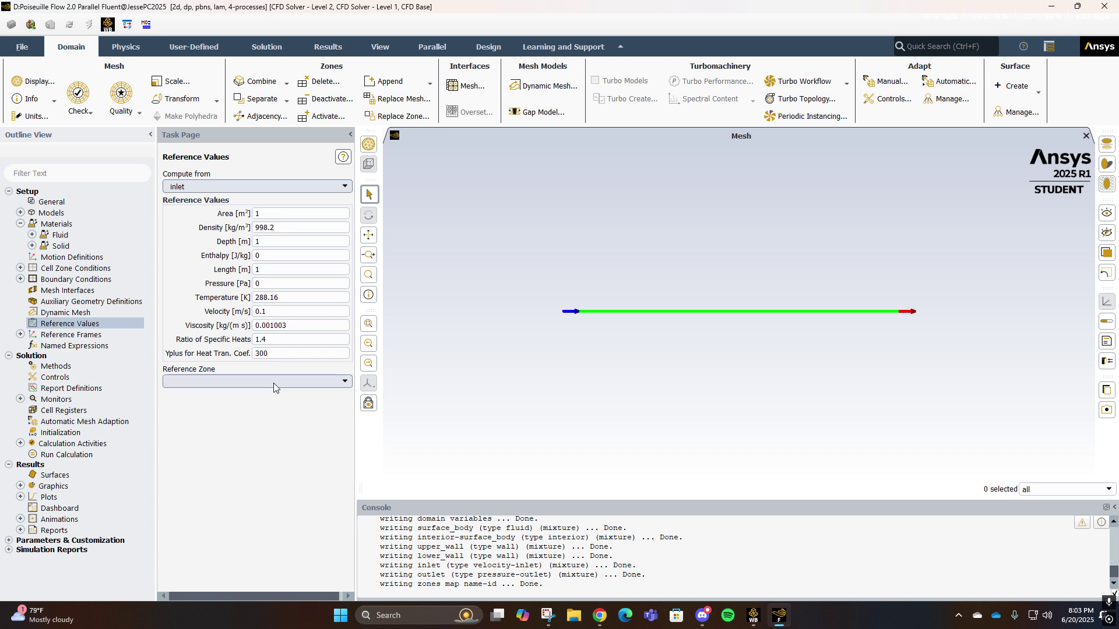
Initialize the solution with Hybrid Initialization and run the calculation for 200 iterations.
left_click(78, 433)
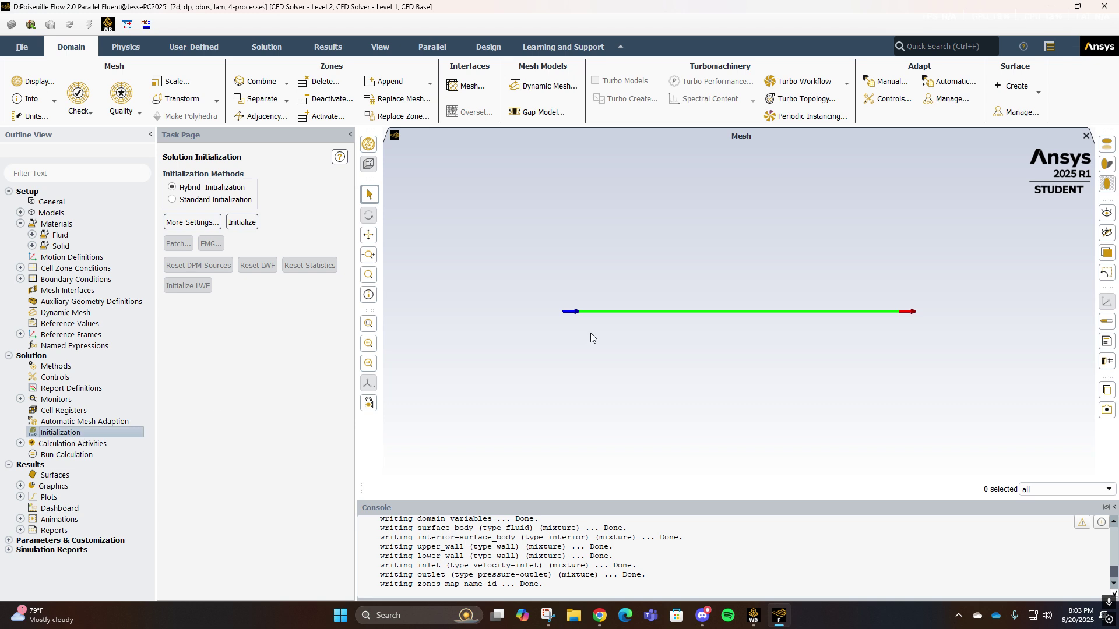
left_click(242, 224)
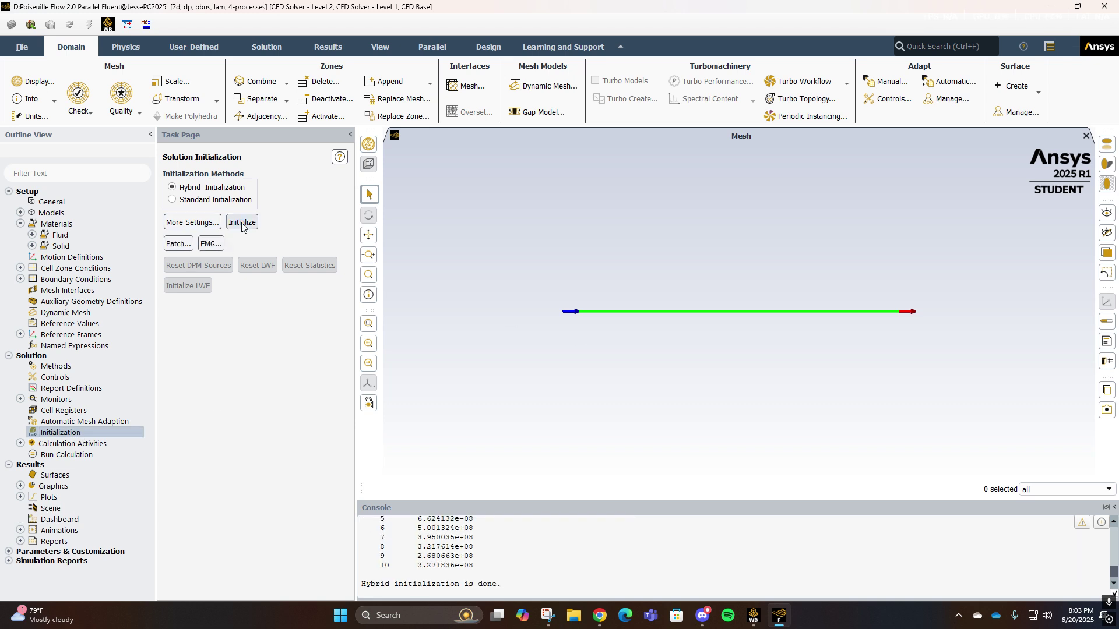
left_click(67, 455)
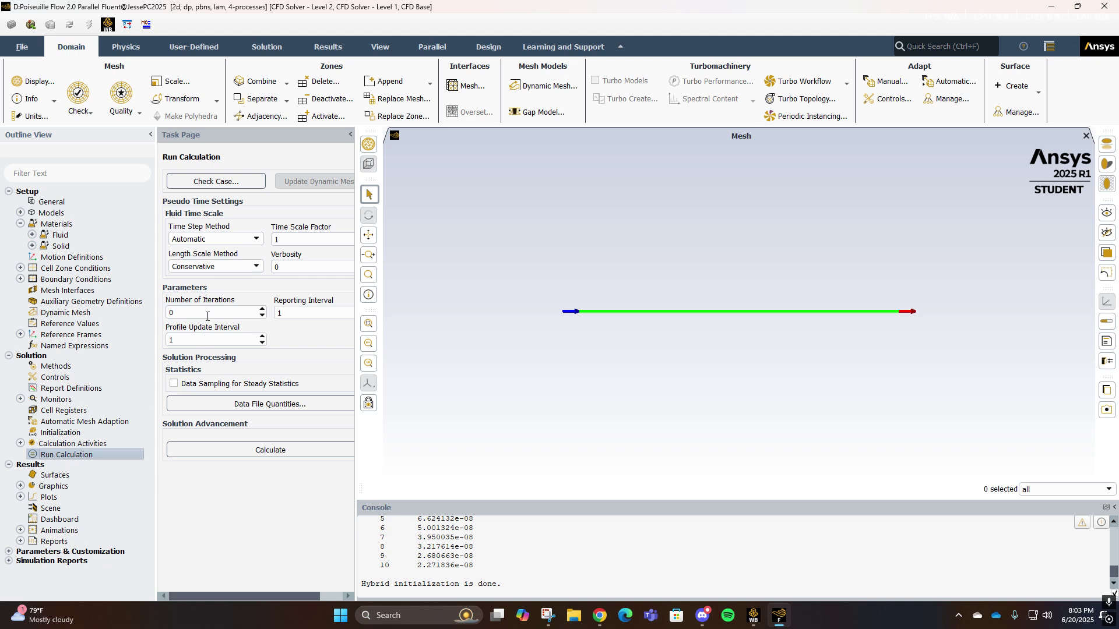
double_click(207, 315)
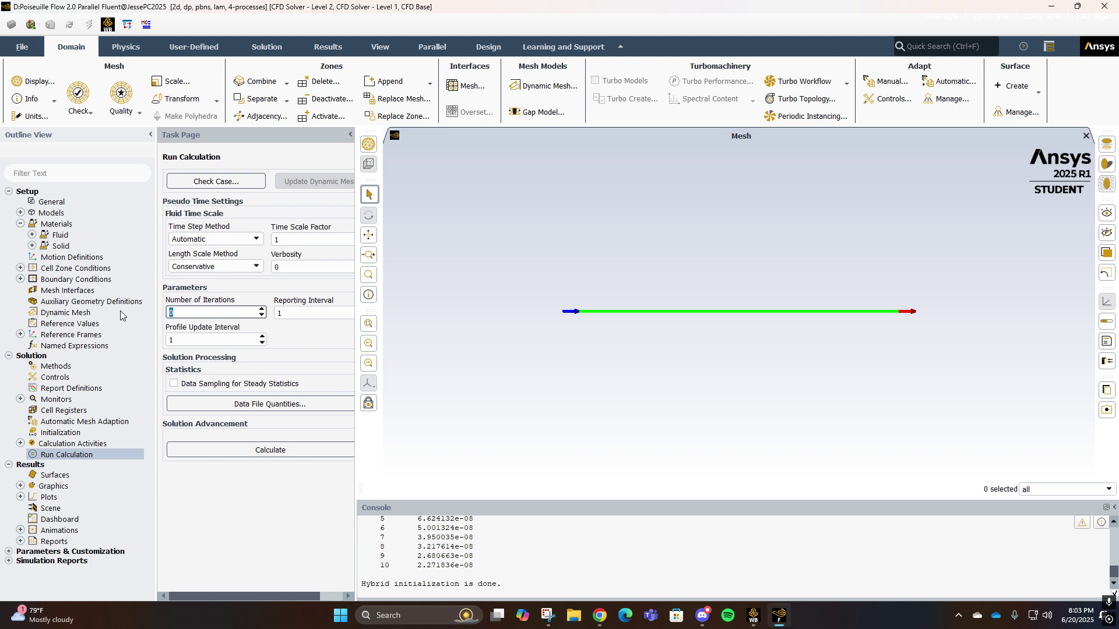
type("200")
left_click(264, 451)
left_click(260, 456)
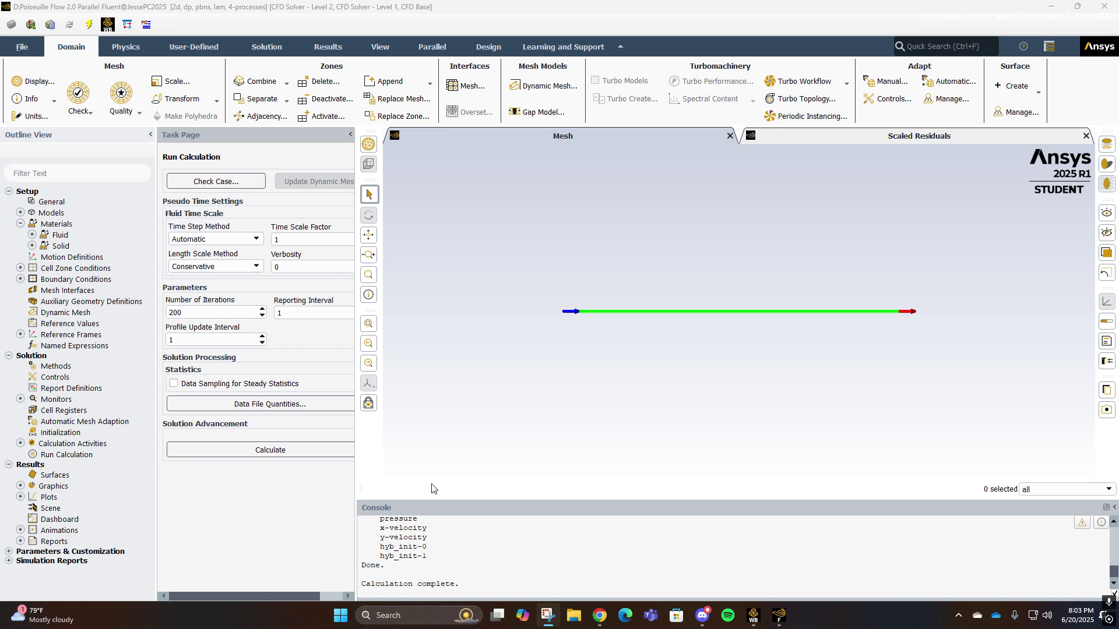
left_click(223, 515)
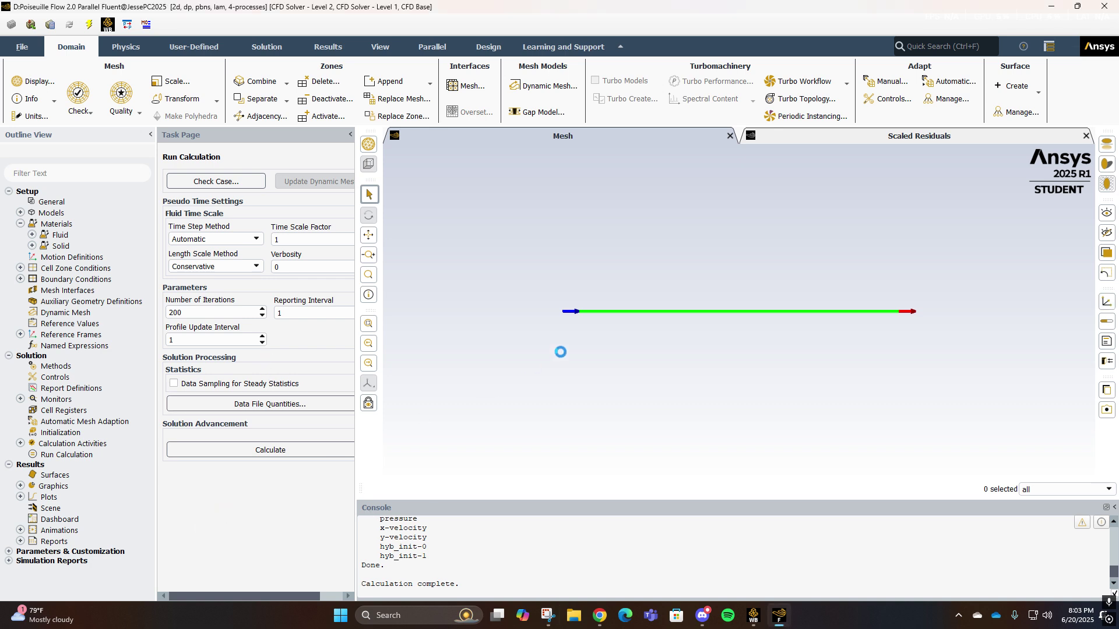
Quit Fluent and open the results of the Poiseuille Flow 2.0 system in CFD-Post, viewing the channel in the XY plane.
left_click(1101, 8)
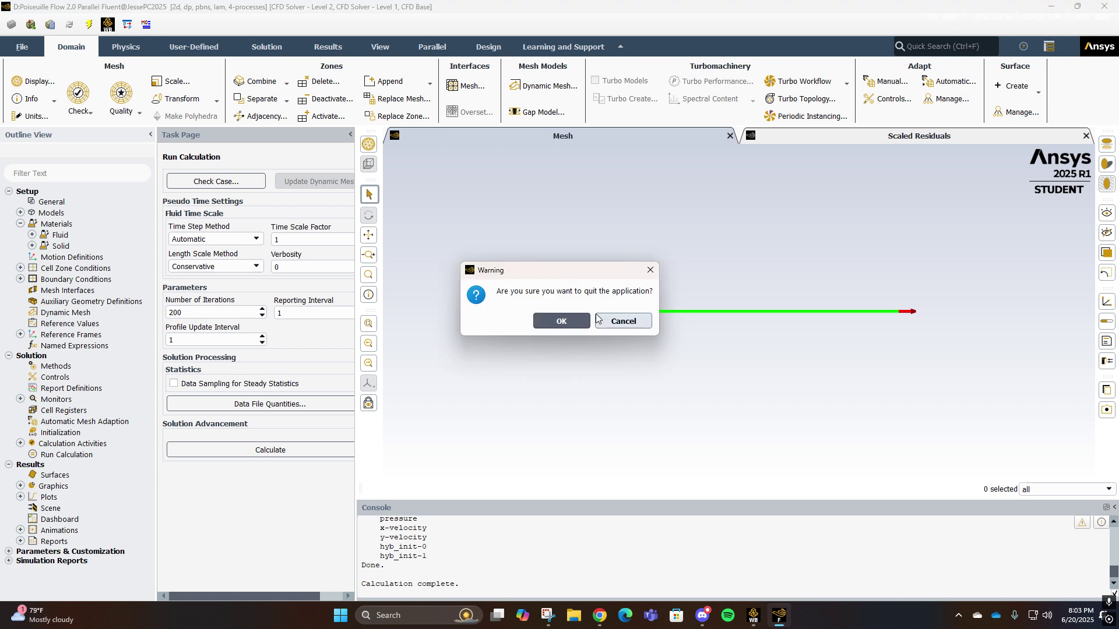
left_click(581, 322)
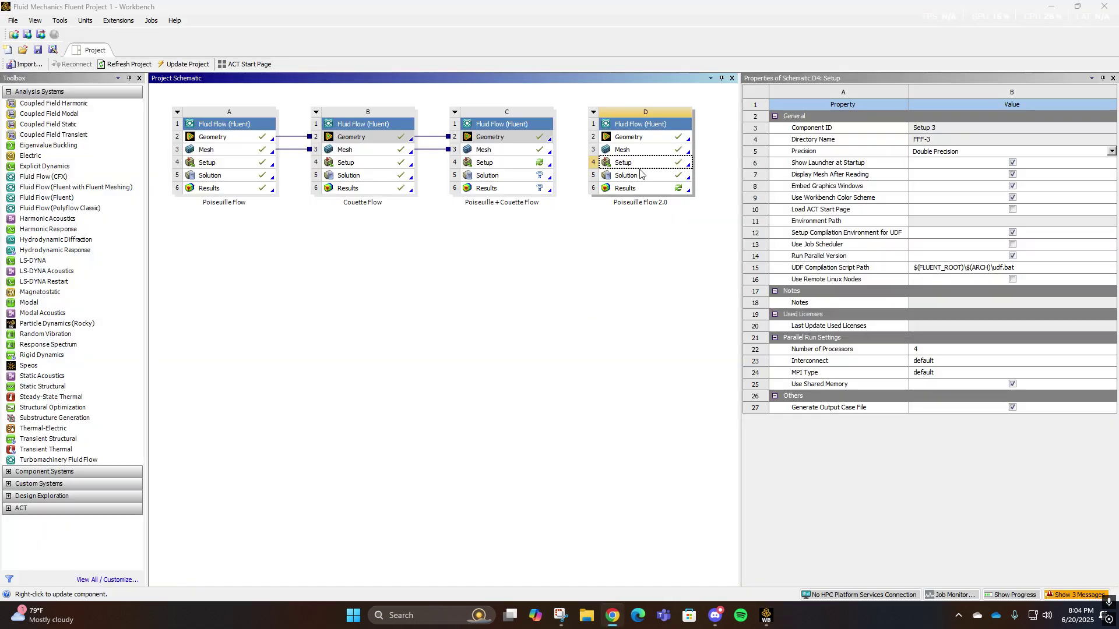
left_click(625, 188)
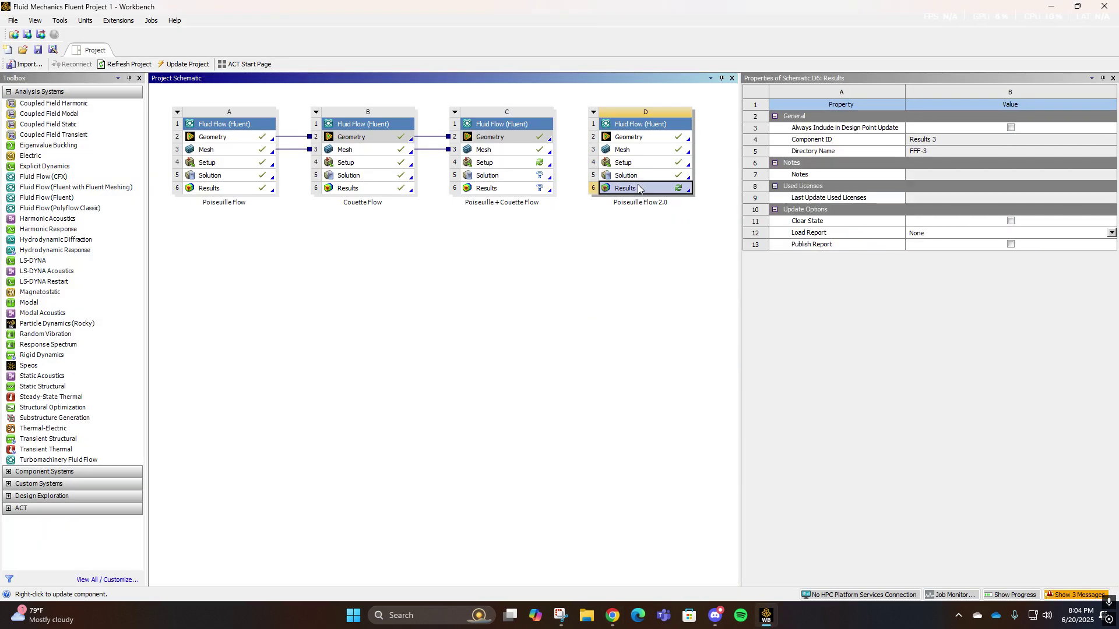
right_click(639, 187)
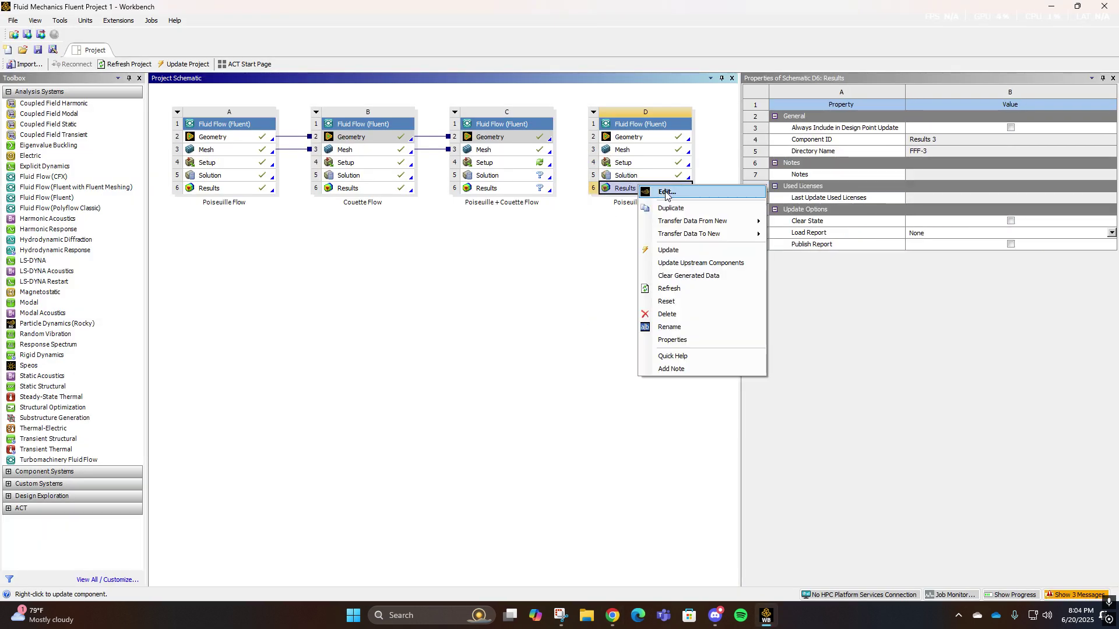
left_click(665, 193)
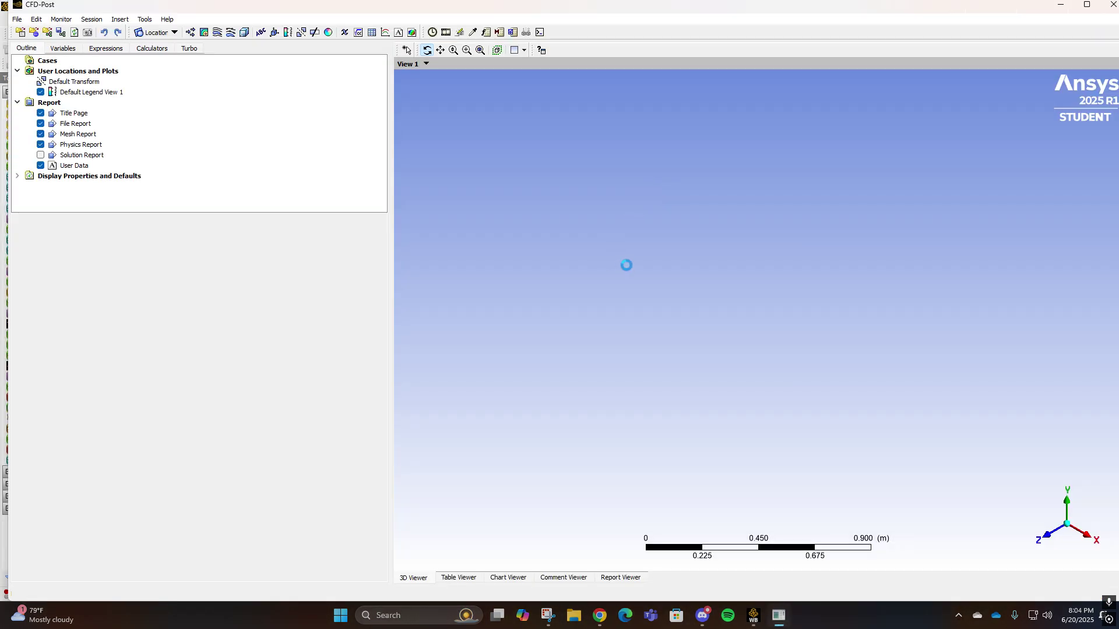
left_click(1047, 539)
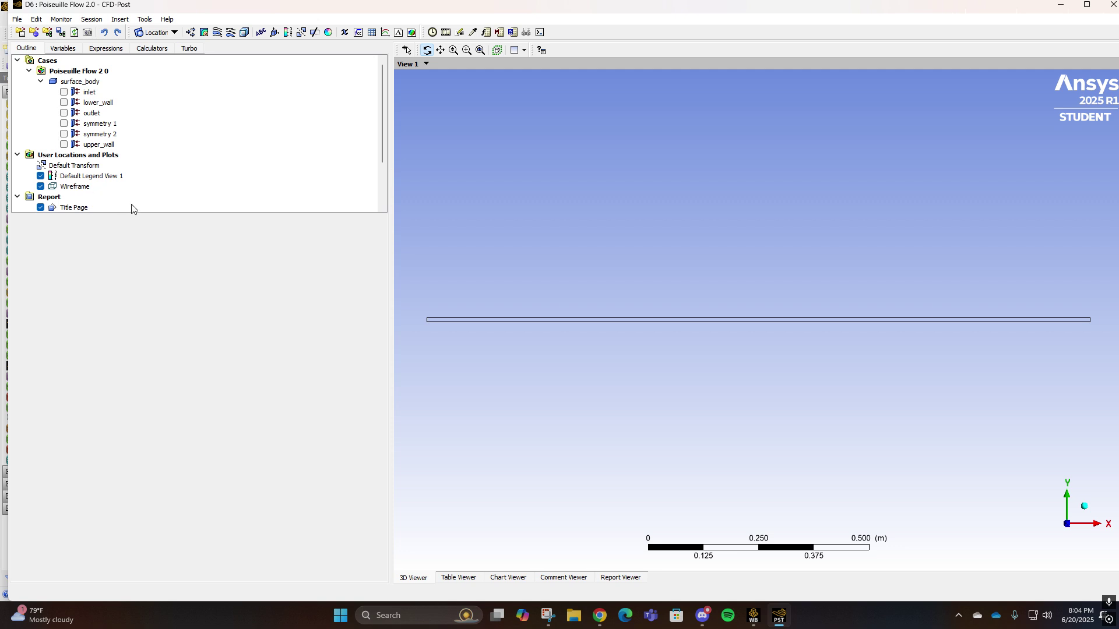
Insert a line location named Midline.
left_click(174, 33)
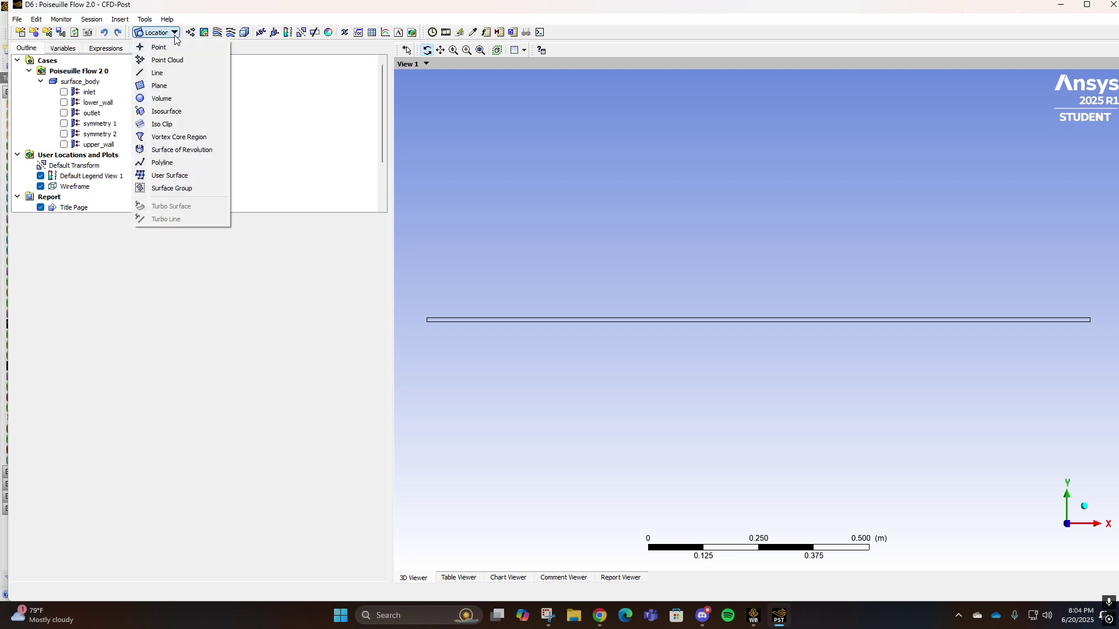
left_click(169, 74)
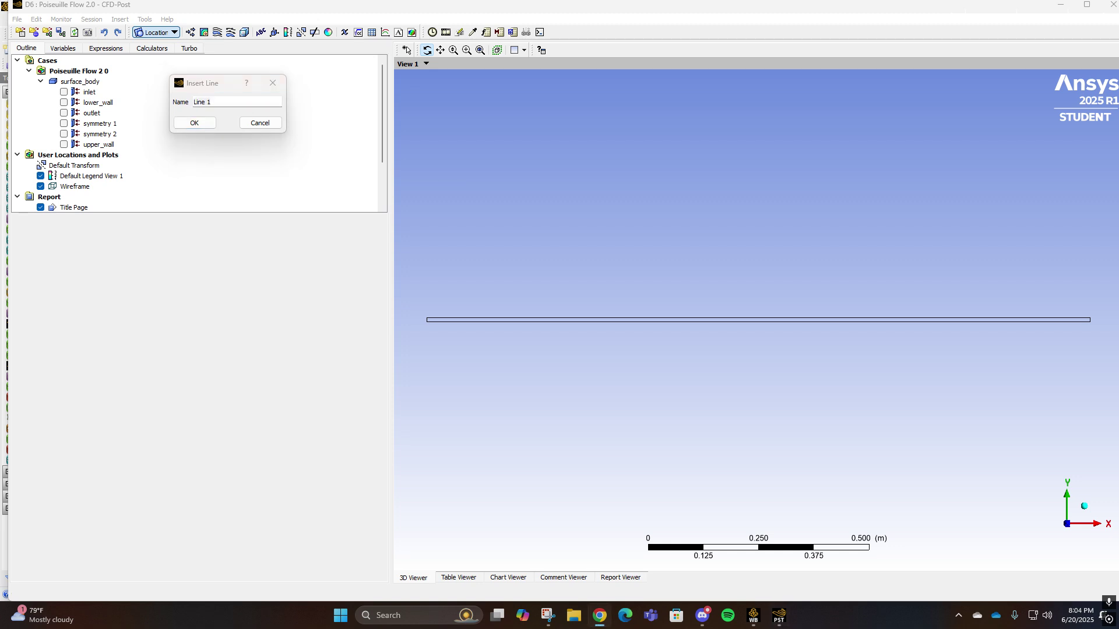
left_click(235, 99)
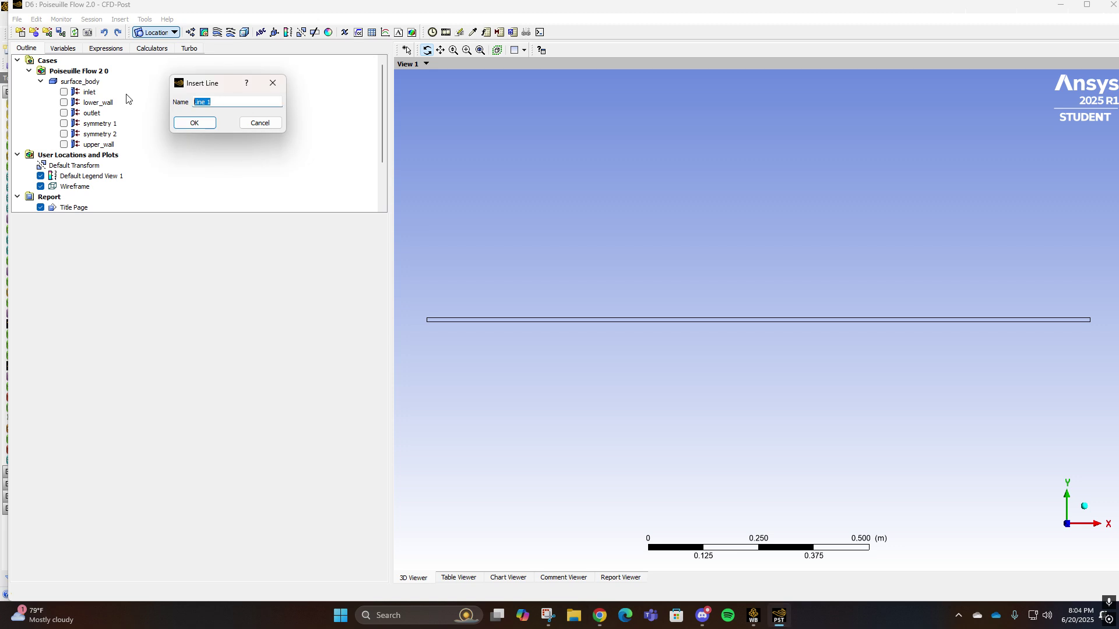
type("Midl")
key("Return")
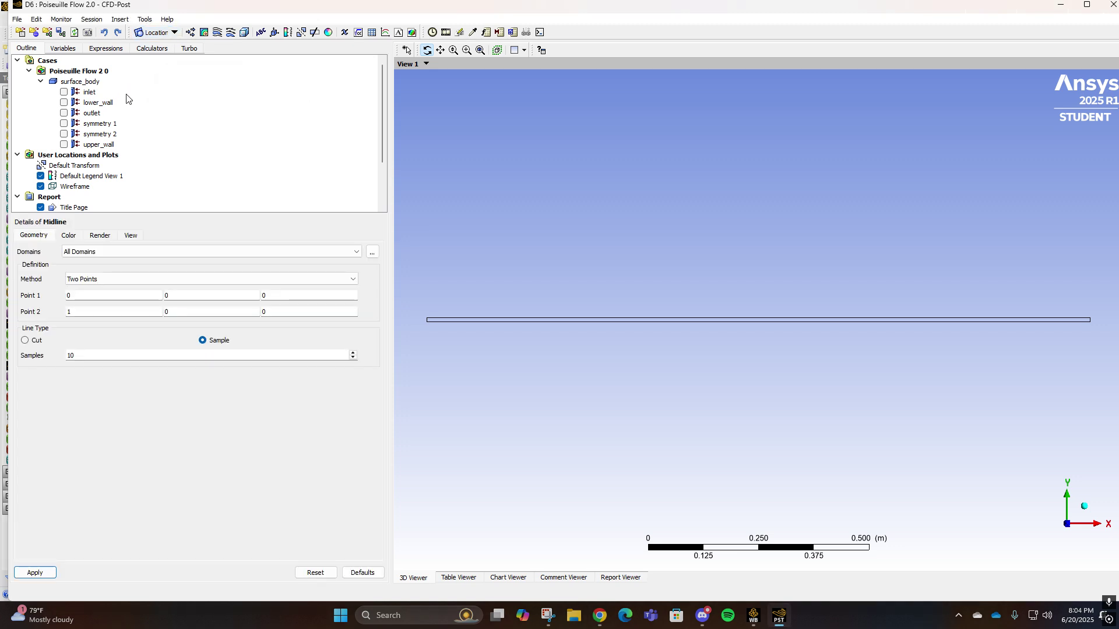
Set the X coordinate of both Midline points to 0.75 and apply the definition.
left_click_drag(101, 295, 17, 300)
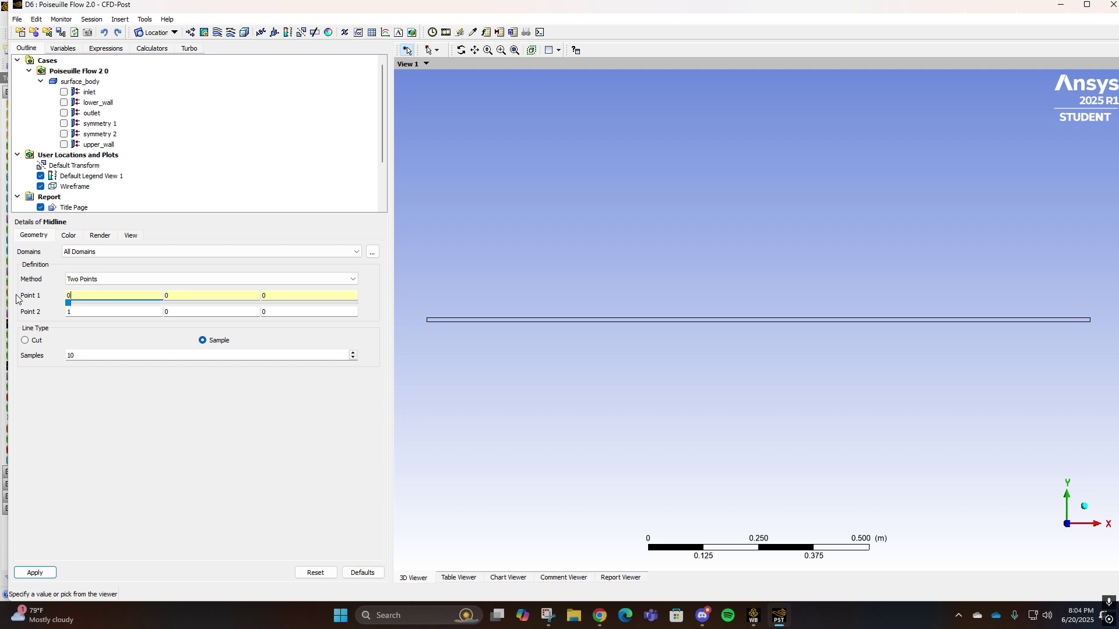
type(".75")
left_click(94, 310)
left_click(145, 19)
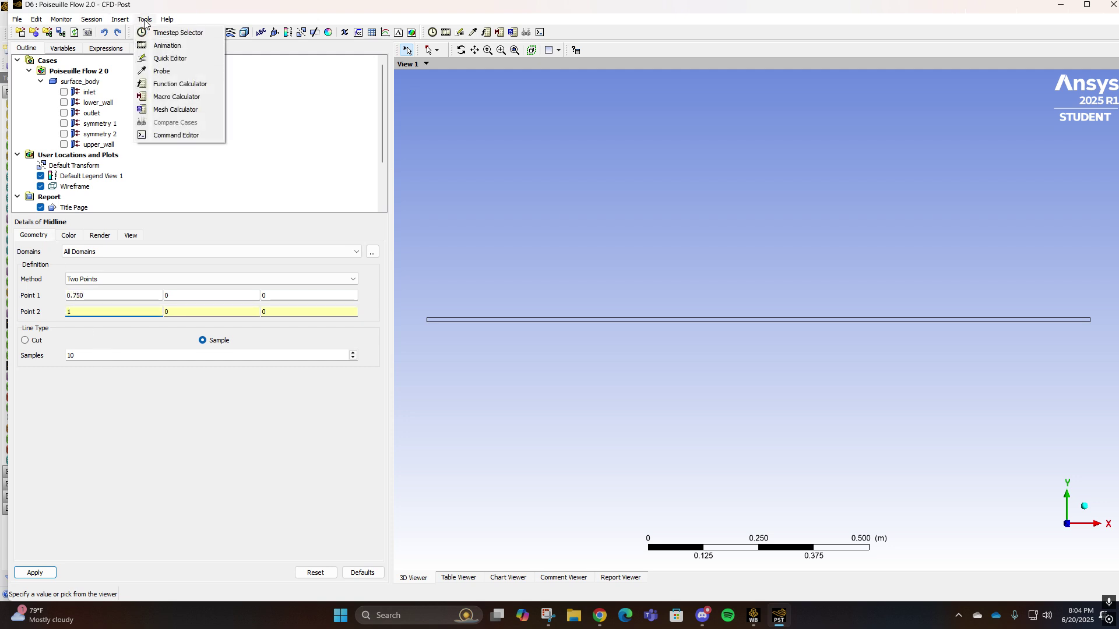
left_click(144, 20)
left_click_drag(115, 313, 34, 314)
type("0.750")
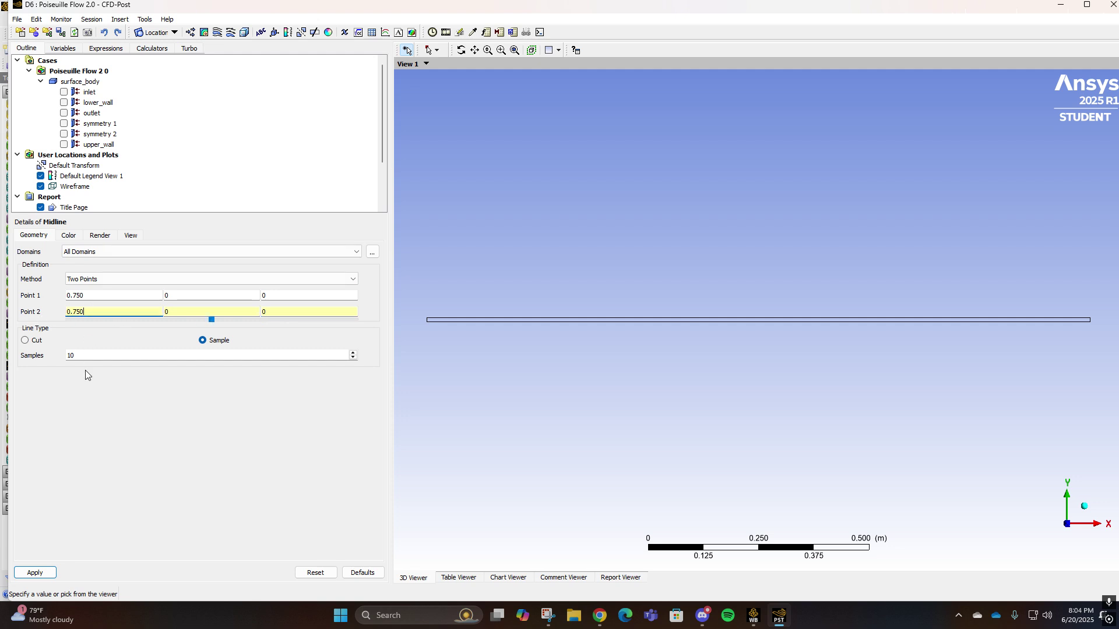
left_click(58, 456)
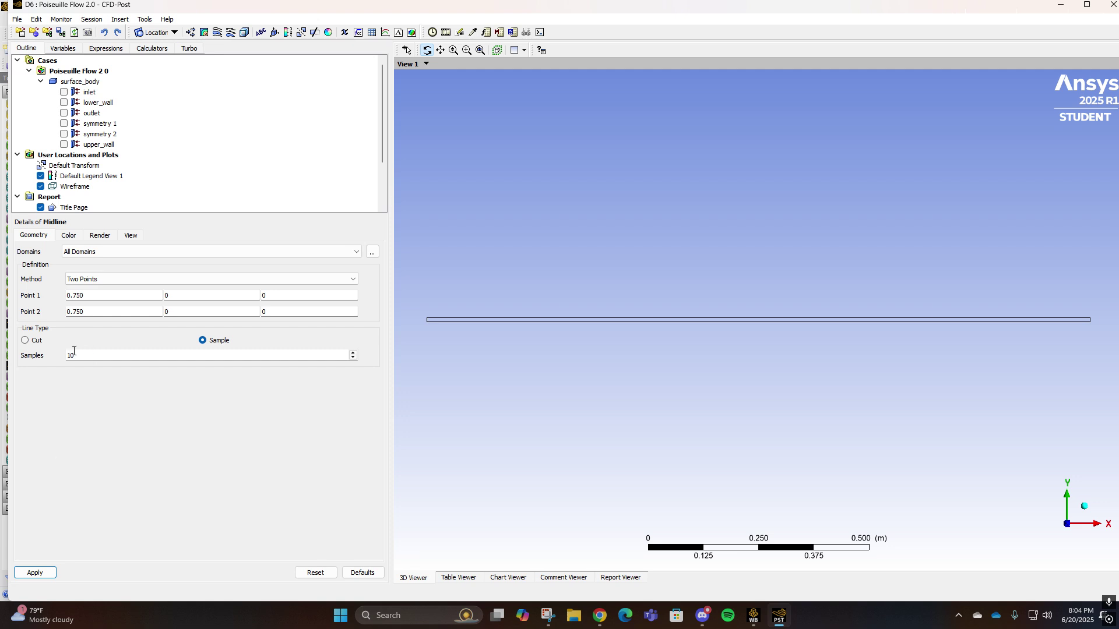
left_click(33, 572)
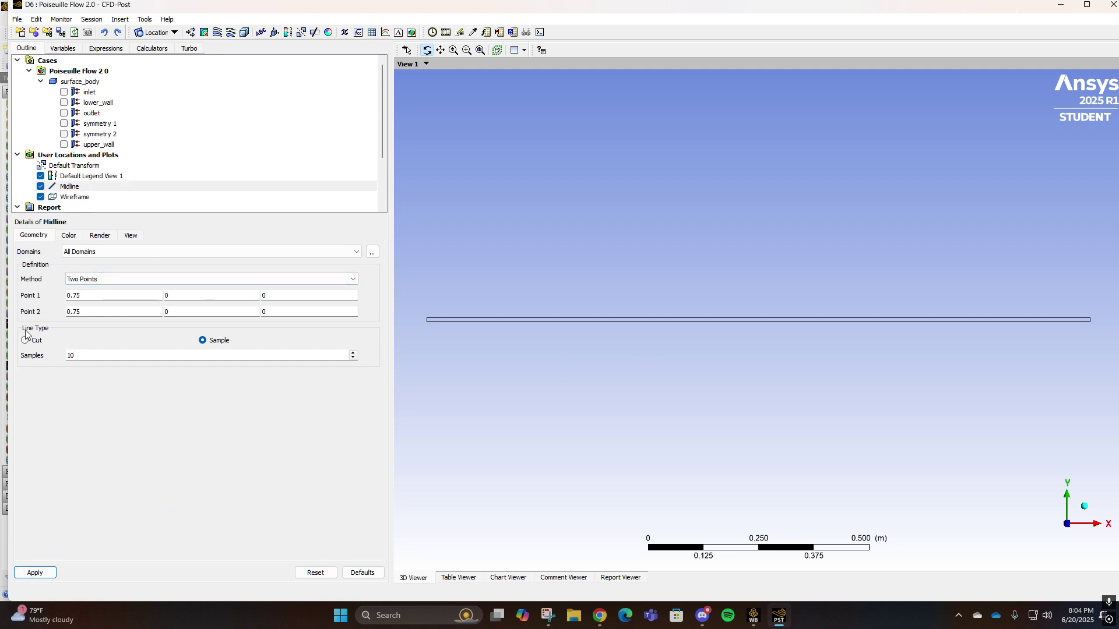
Set the Y coordinate of both Midline points to 0.01 and apply the definition.
left_click(169, 295)
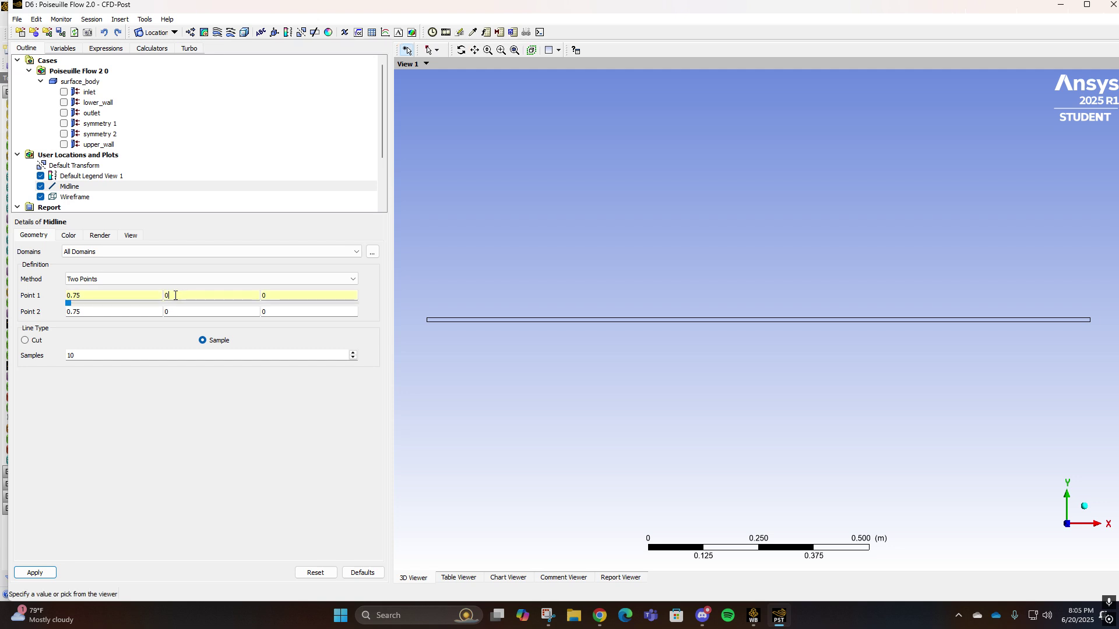
type("0.1")
left_click(168, 312)
type("0.")
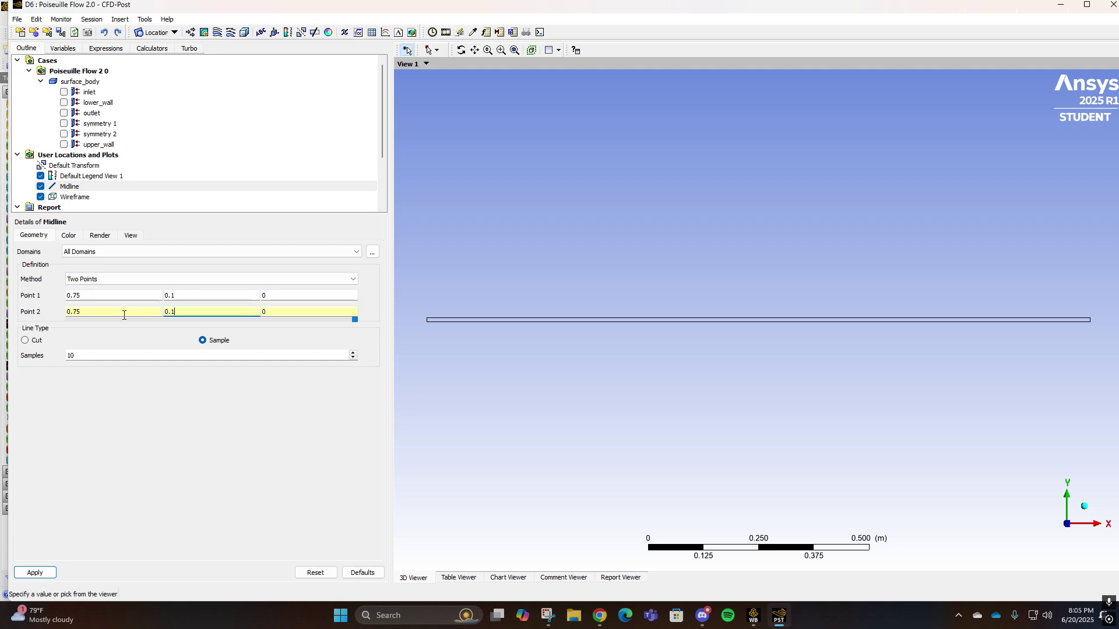
type("1")
key("BackSpace")
type("01")
left_click(171, 295)
type("0")
left_click(172, 413)
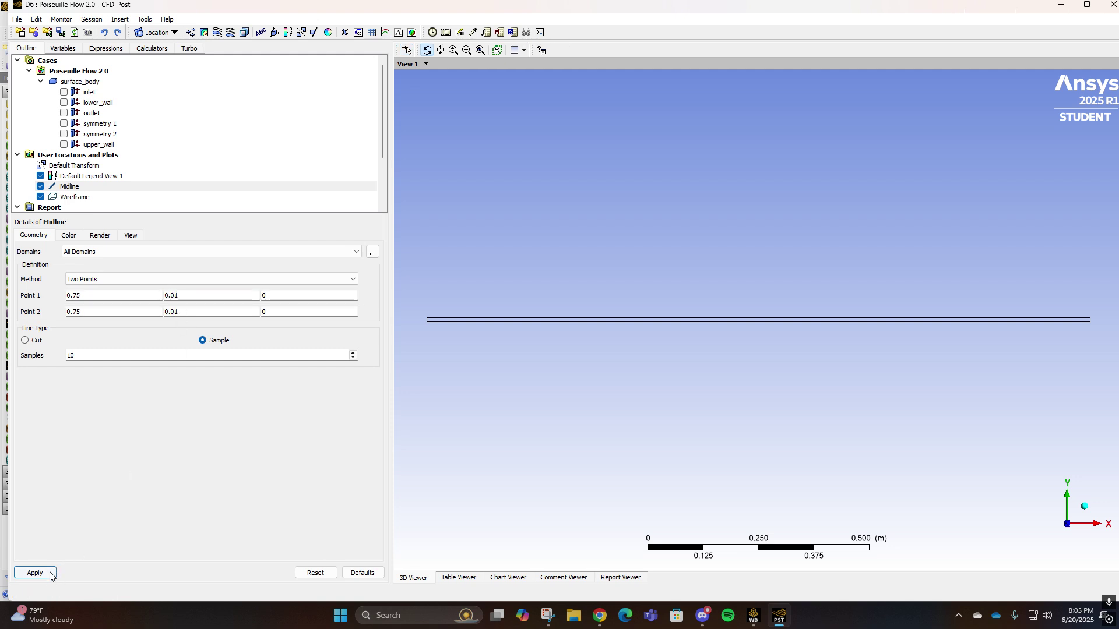
left_click(50, 574)
Set the Y coordinate of Midline's Point 1 to 0 so the line spans the channel height, and apply it.
scroll(782, 322, "up", 5)
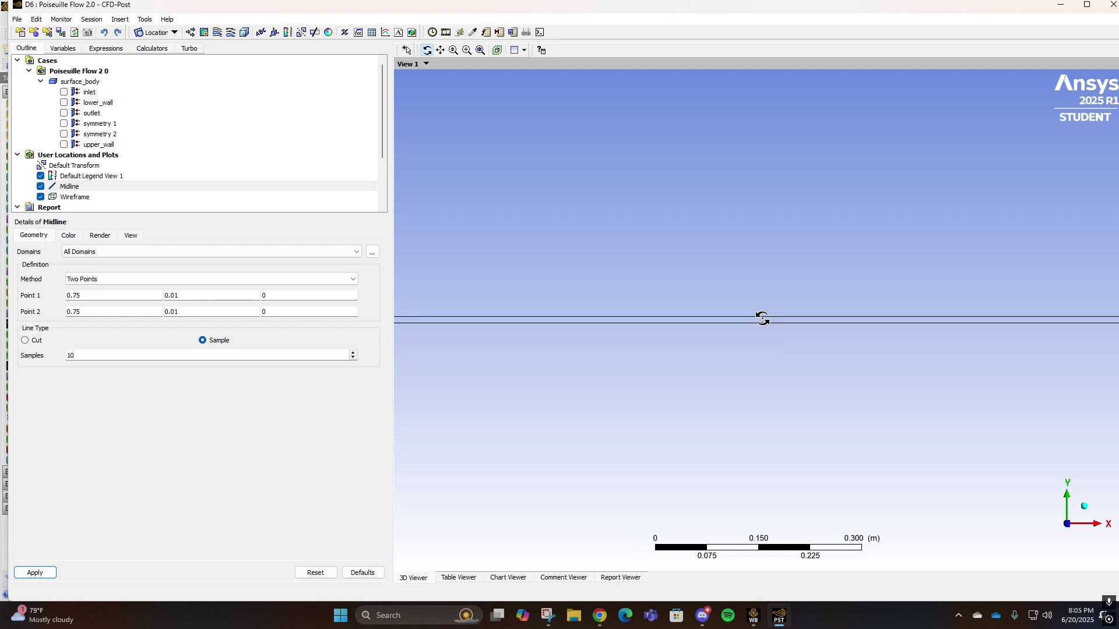
scroll(758, 326, "down", 5)
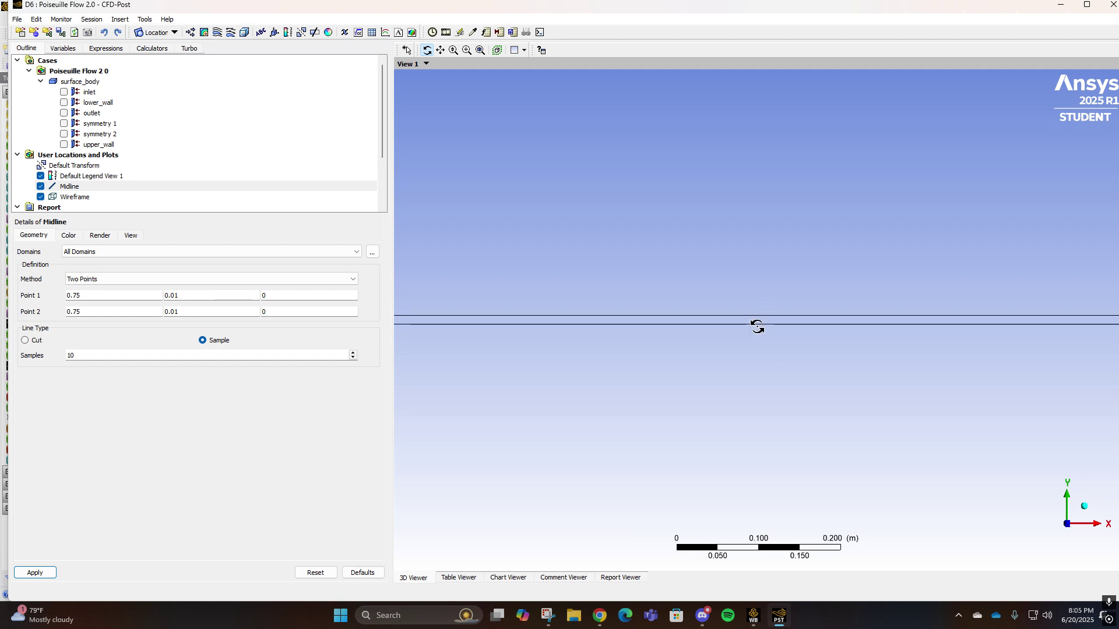
scroll(757, 327, "up", 1)
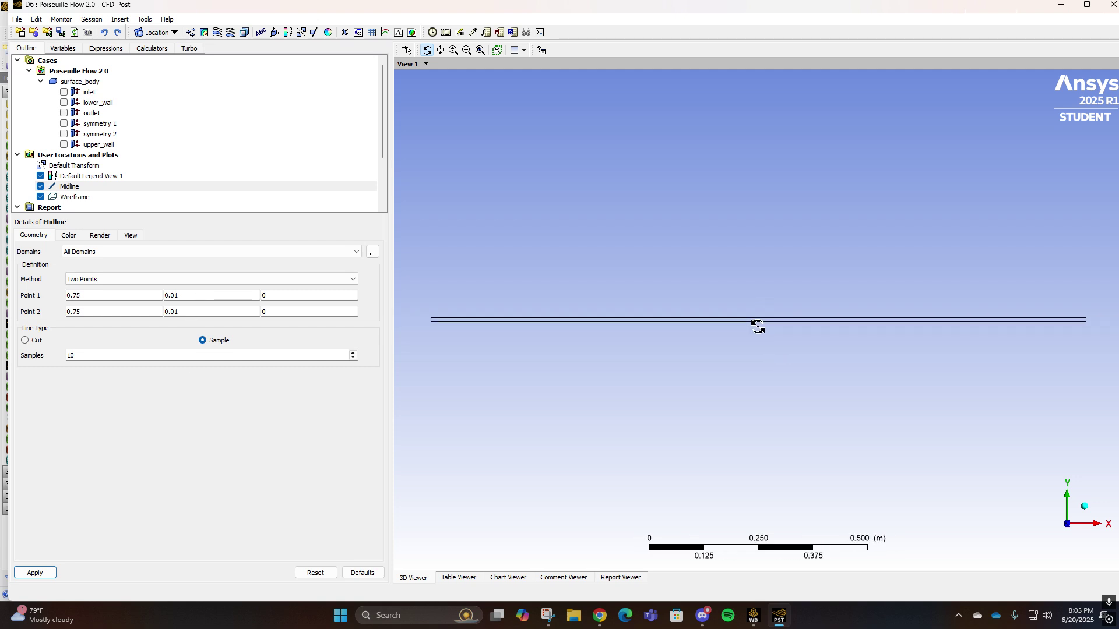
left_click(496, 17)
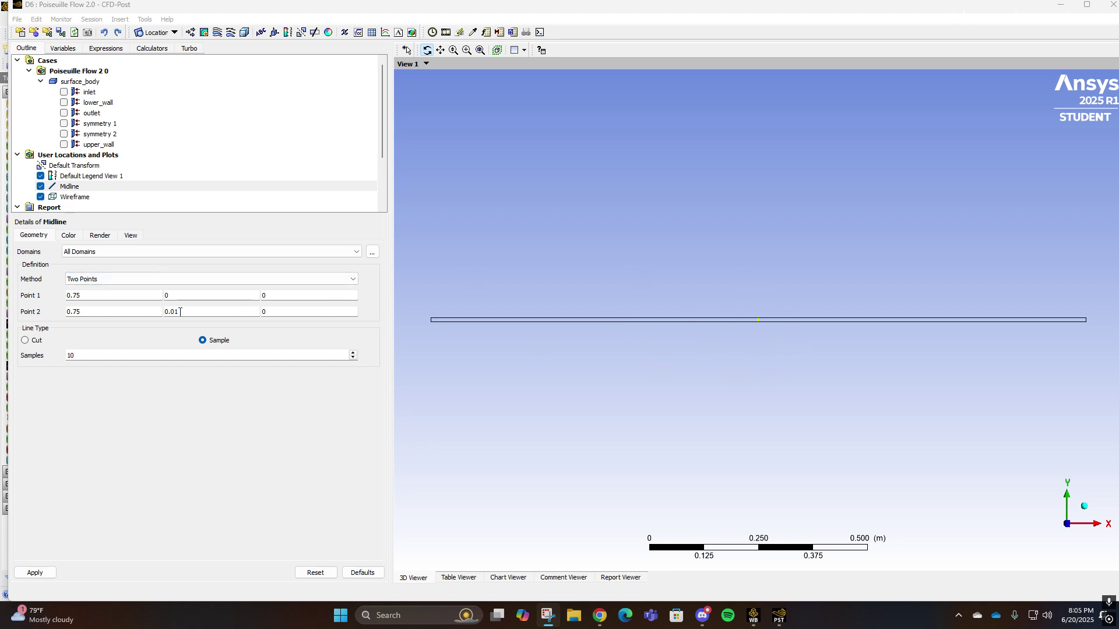
left_click(316, 573)
Insert a second line location named Endline.
left_click(157, 32)
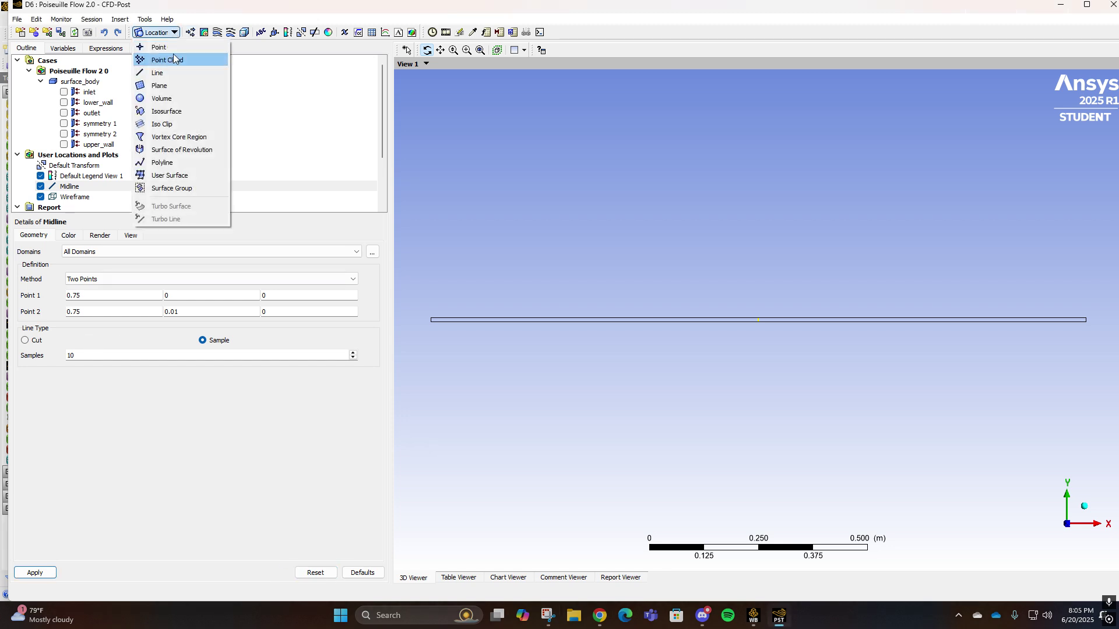
left_click(170, 72)
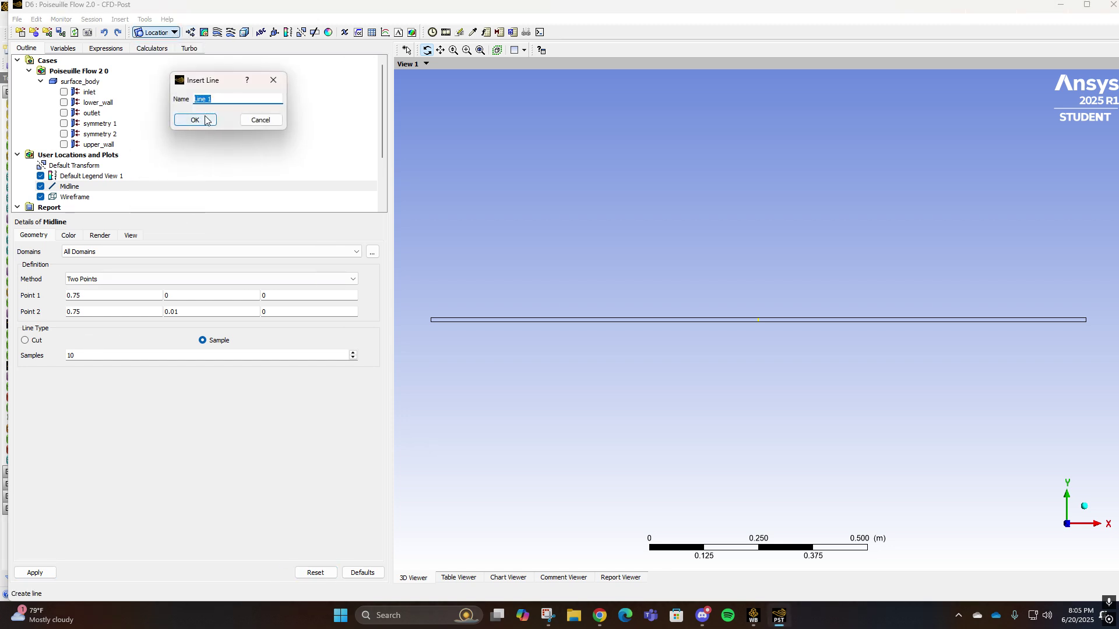
type("Endline")
left_click(196, 120)
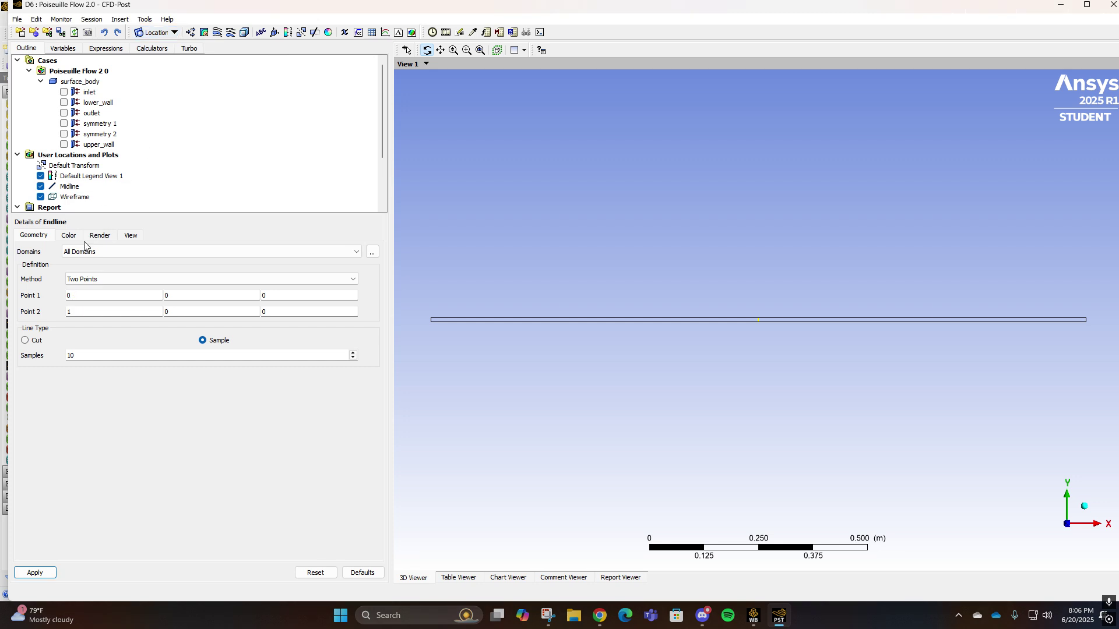
Define Endline from Point 1 (1499, 0, 0) to Point 2 (1499, 0.01, 0) and apply it.
left_click(84, 297)
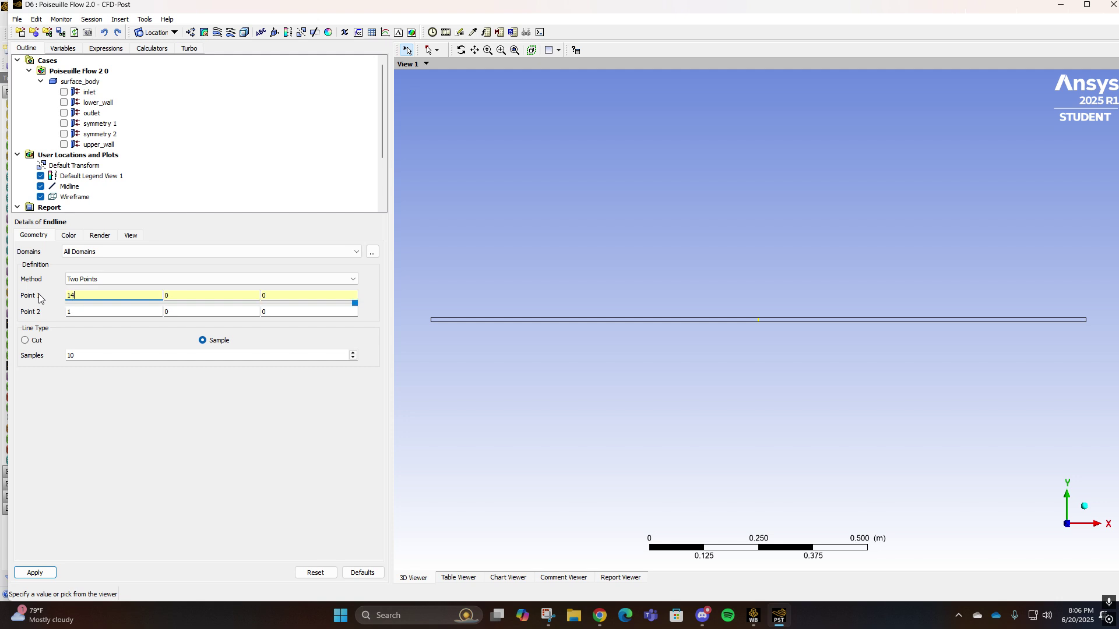
left_click(85, 312)
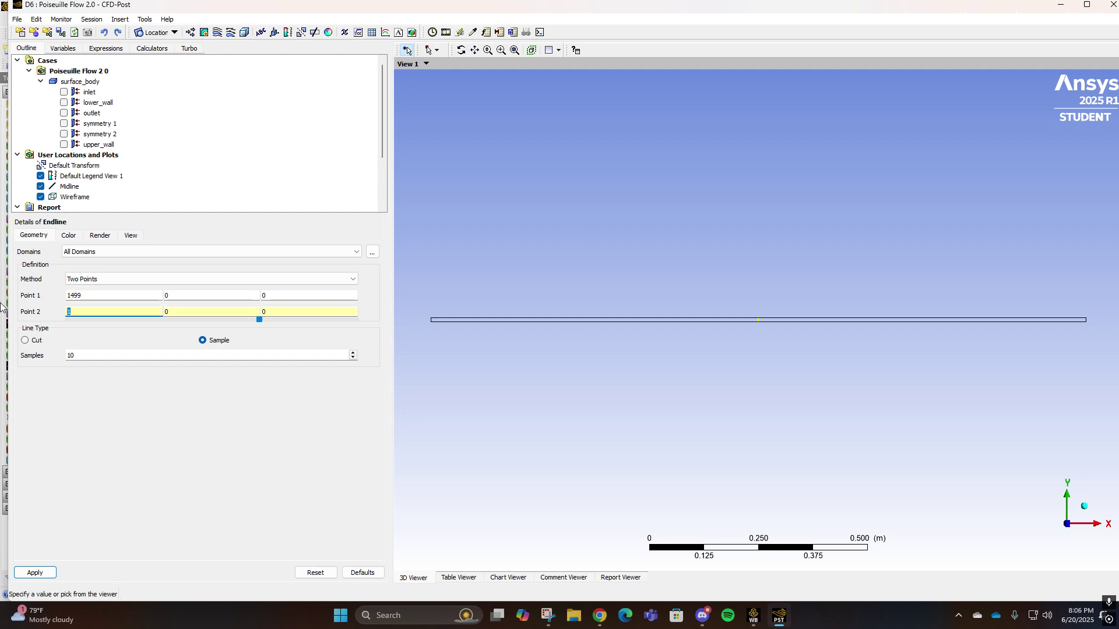
left_click(202, 465)
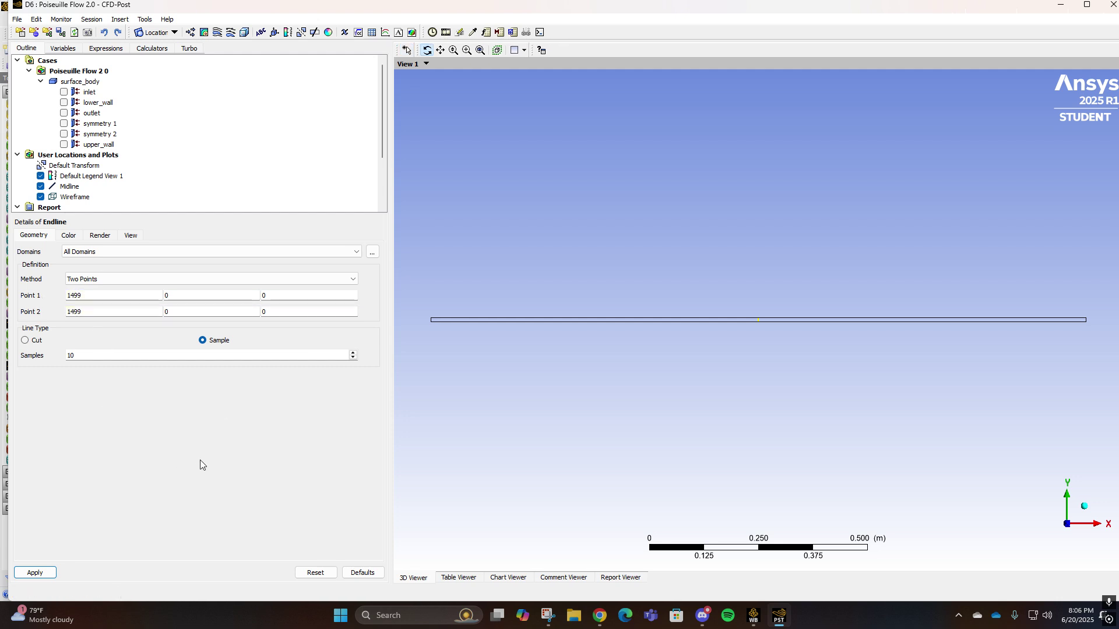
left_click(236, 295)
left_click(227, 313)
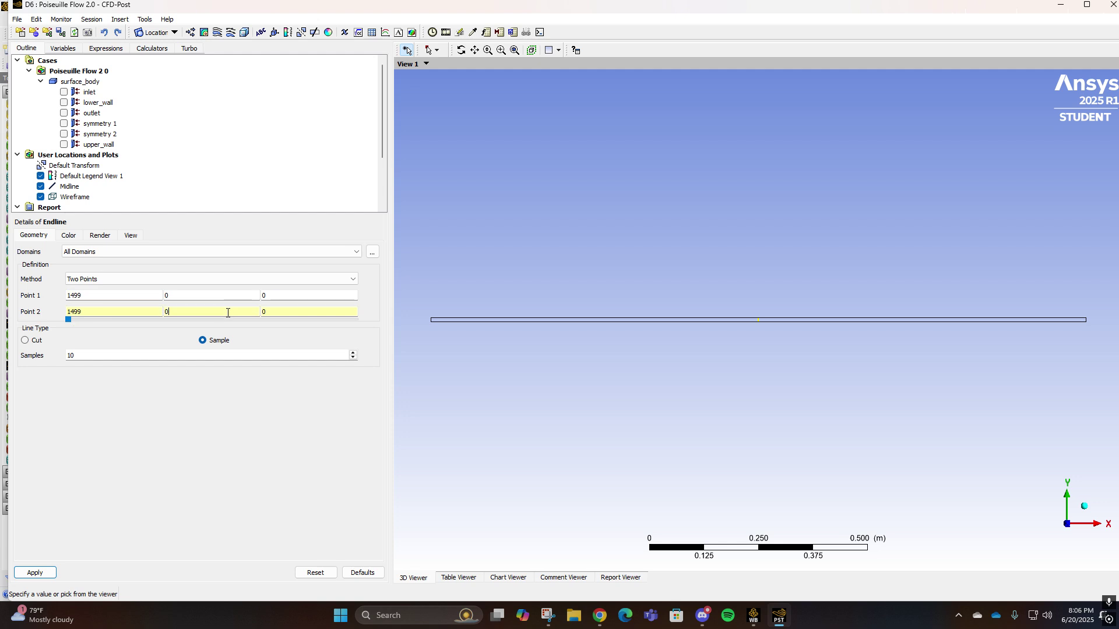
type(".01")
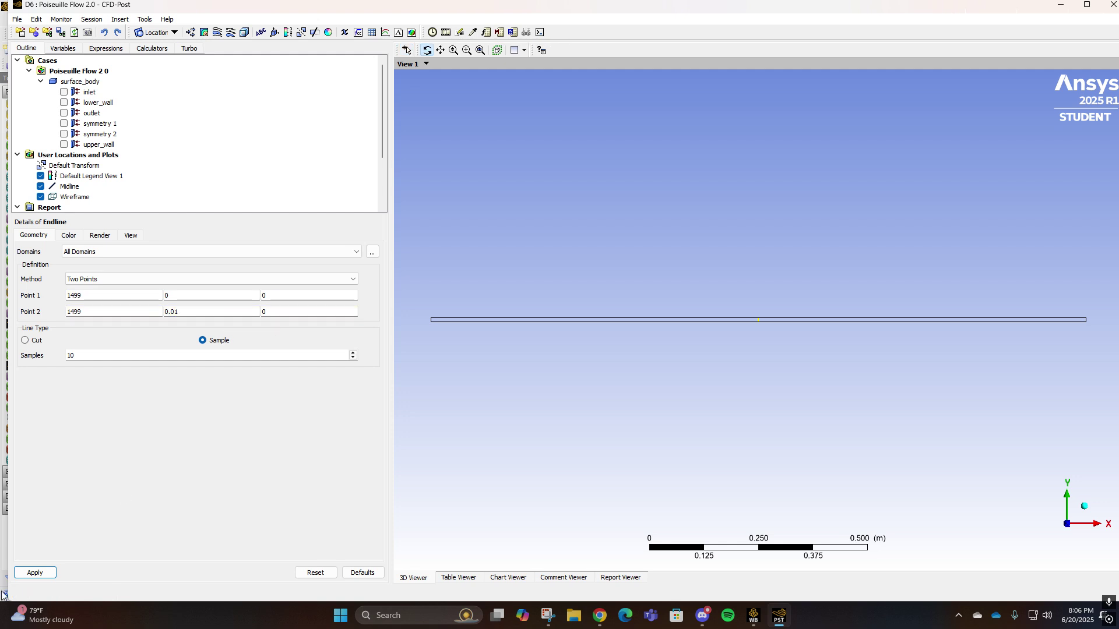
left_click(33, 573)
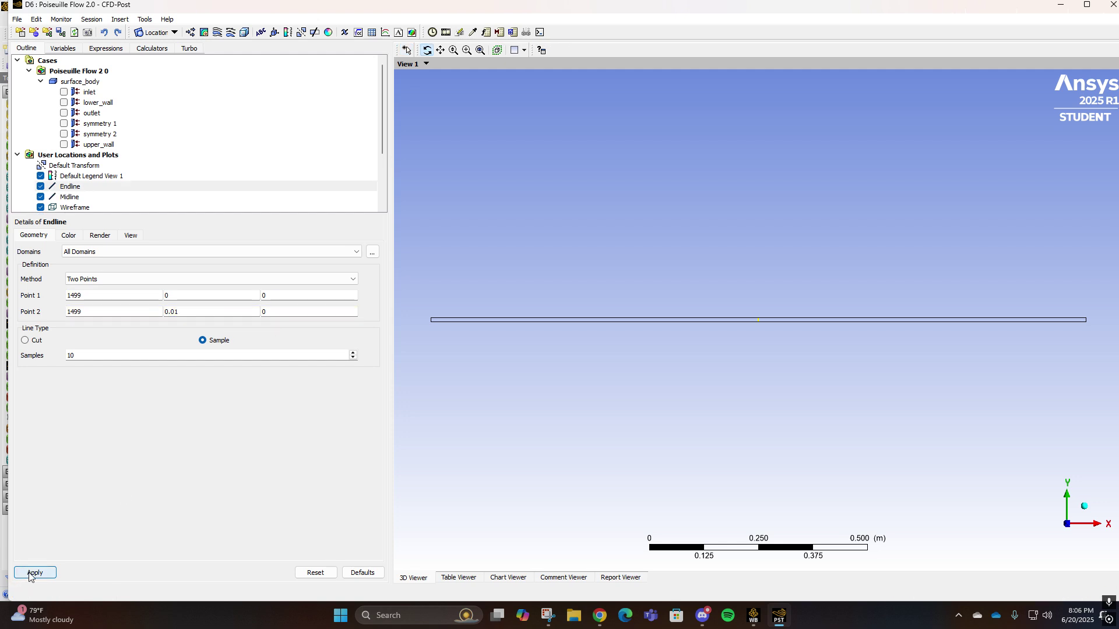
Examine the outlet end of the channel to check the placement of Endline.
scroll(1082, 318, "up", 3)
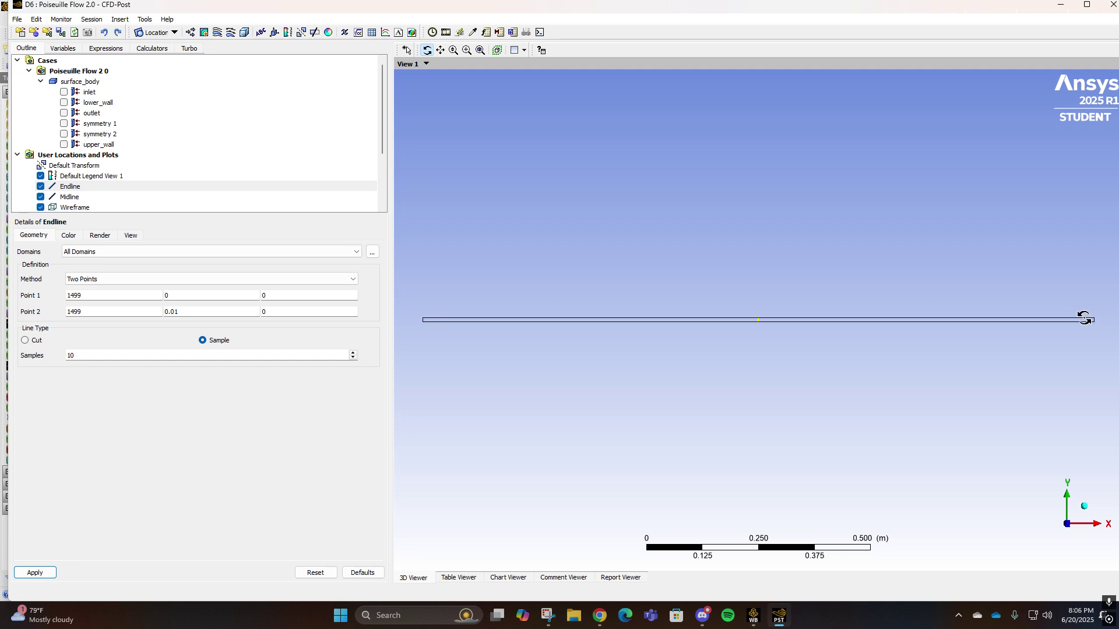
scroll(1016, 330, "up", 1)
middle_click_drag(953, 327, 731, 325, "ctrl")
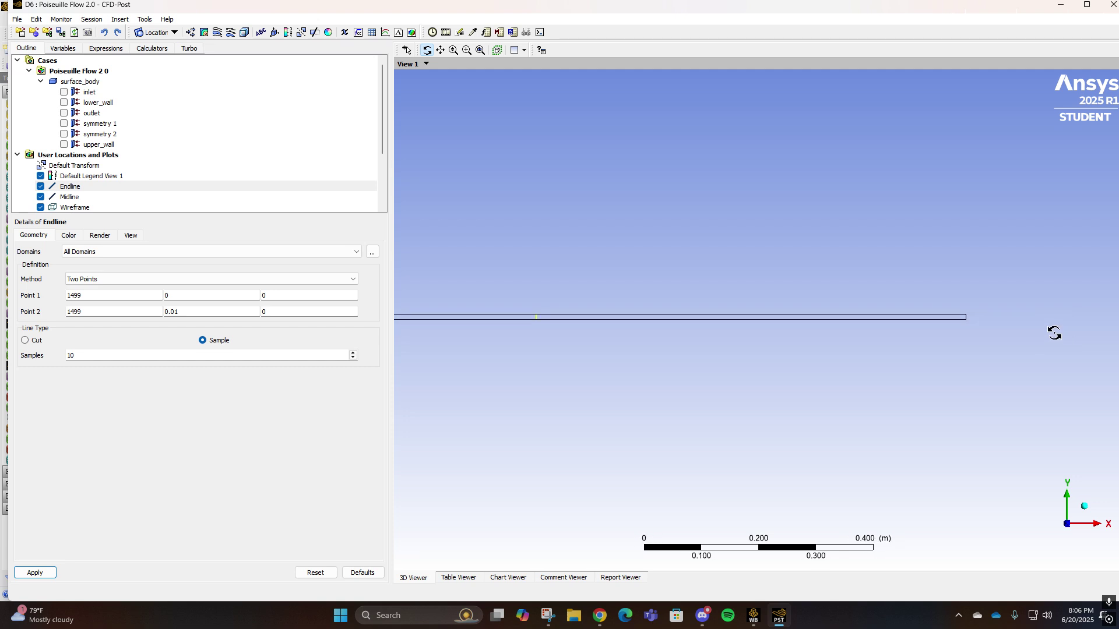
middle_click_drag(1035, 329, 903, 338, "ctrl")
scroll(876, 324, "up", 9)
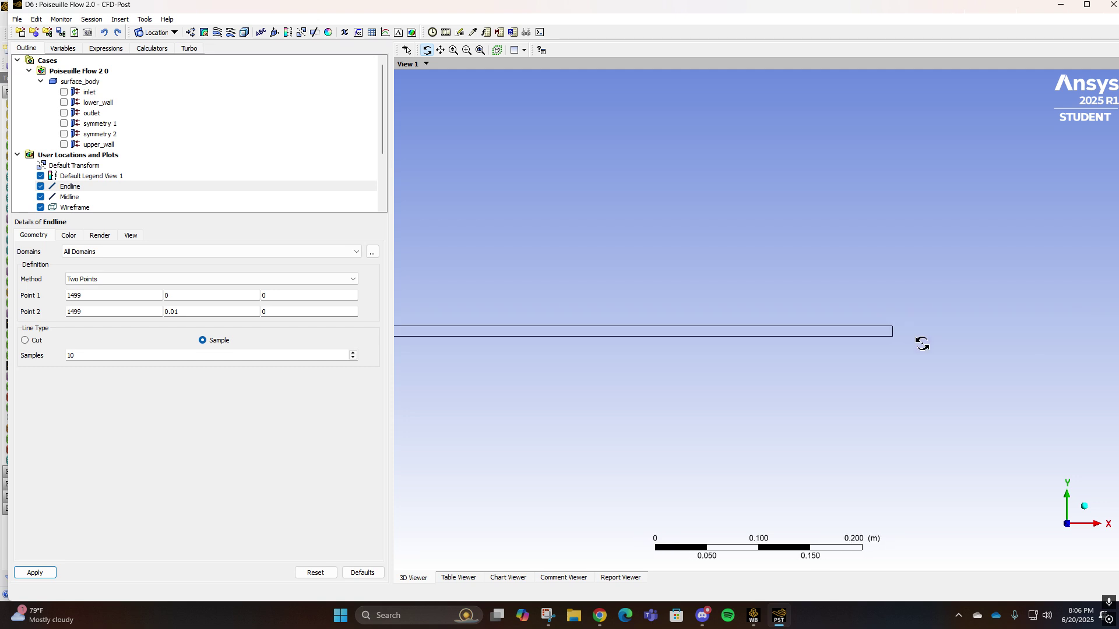
scroll(973, 348, "up", 6)
middle_click_drag(980, 352, 706, 350, "ctrl")
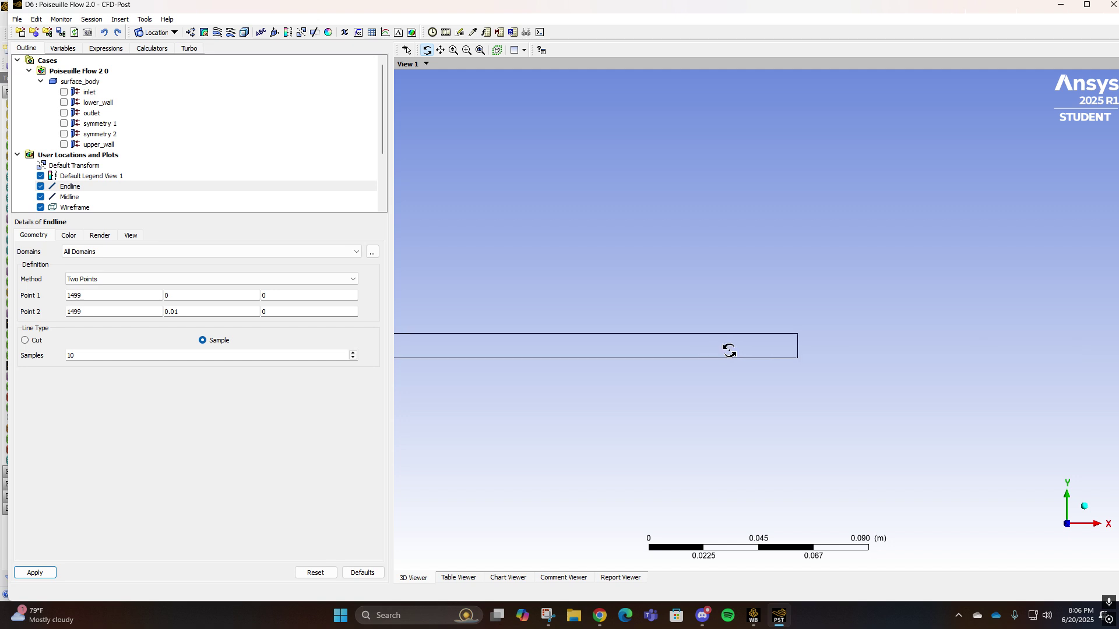
Set the X coordinate of both Endline points to 1.499 and apply the change.
scroll(848, 359, "up", 2)
scroll(853, 359, "up", 2)
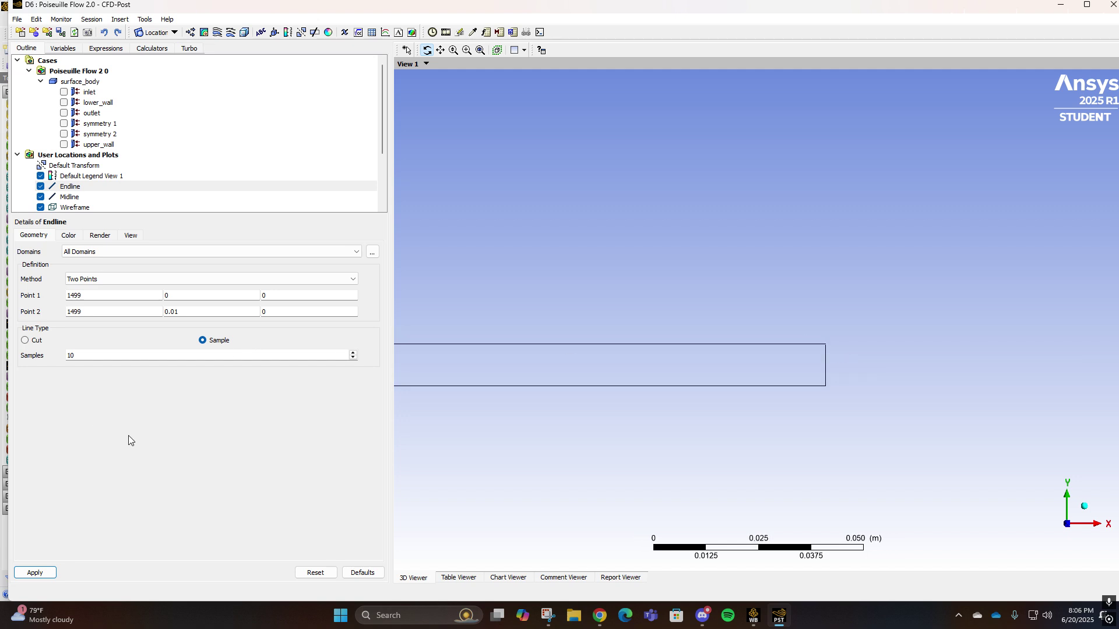
left_click(96, 296)
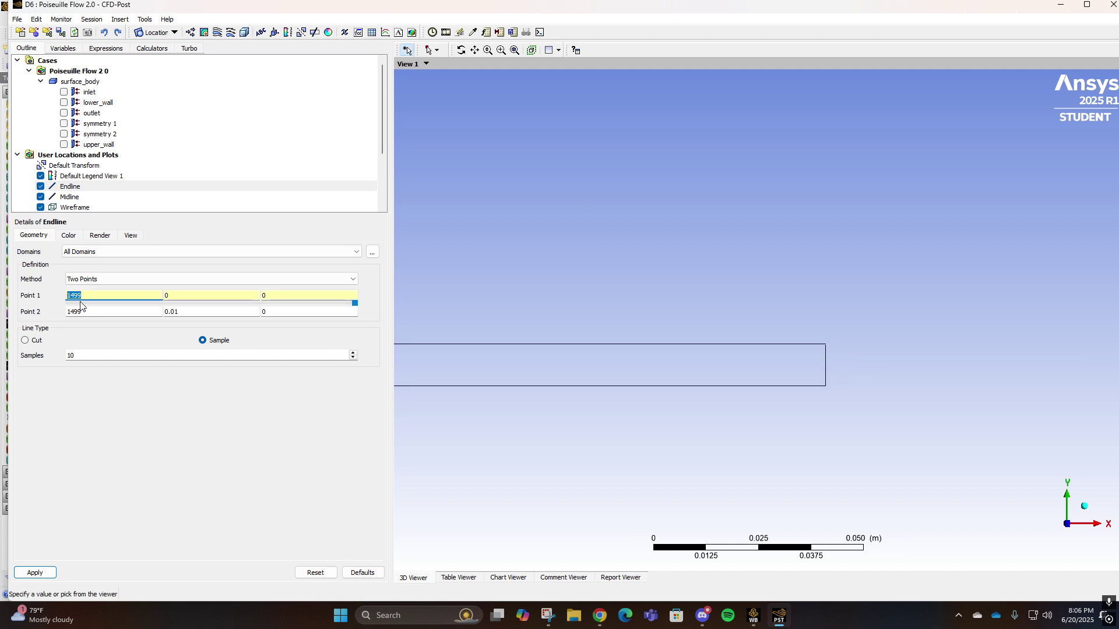
left_click(71, 312)
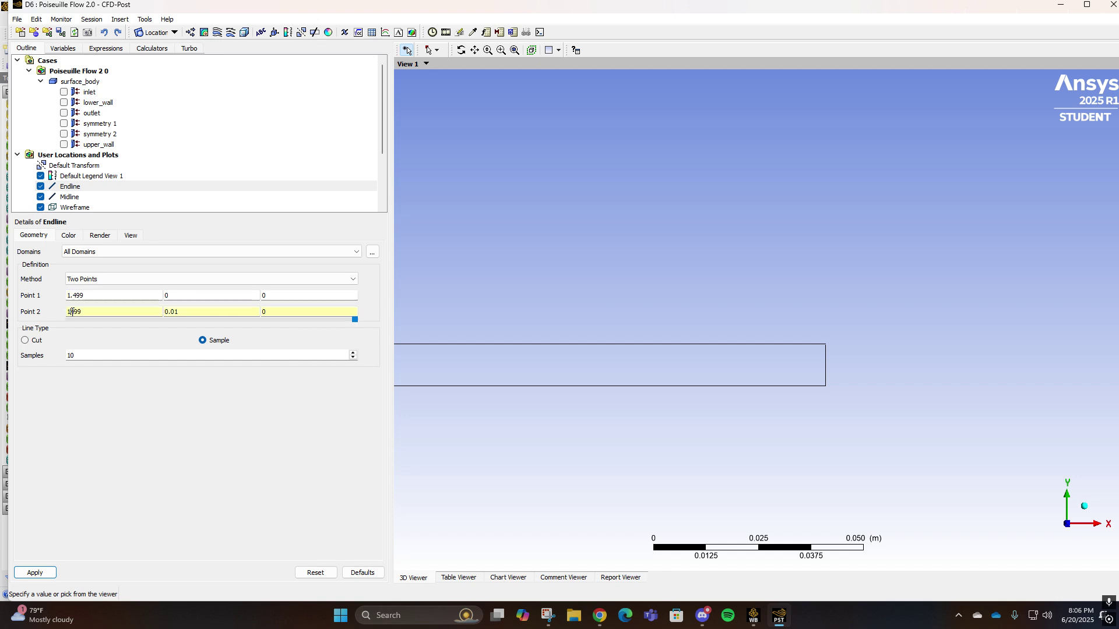
type(".")
left_click(44, 574)
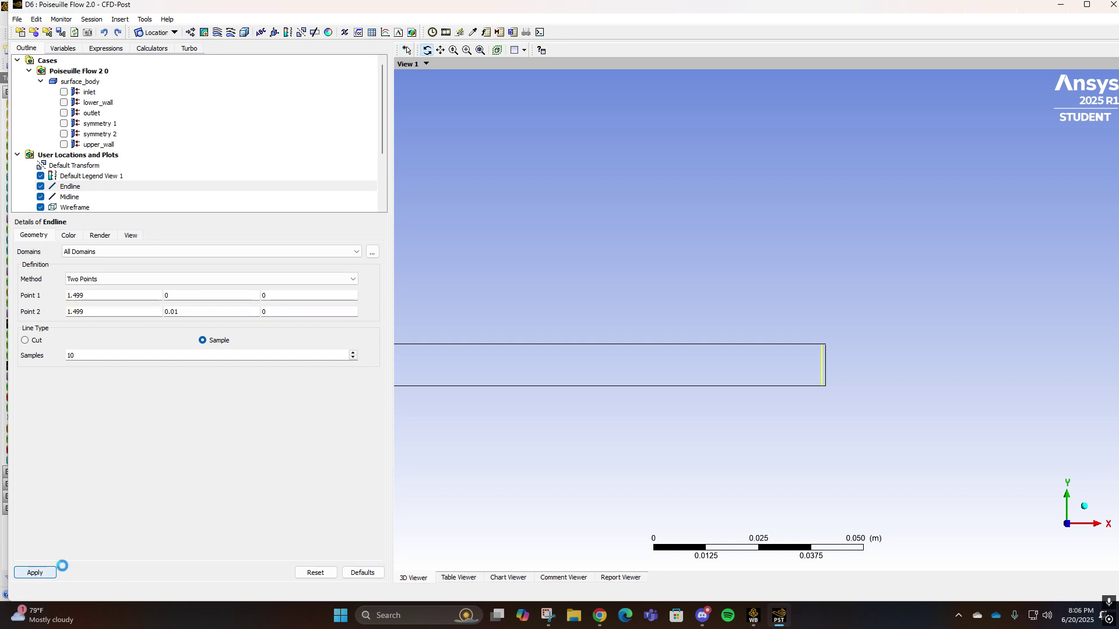
left_click(1085, 508)
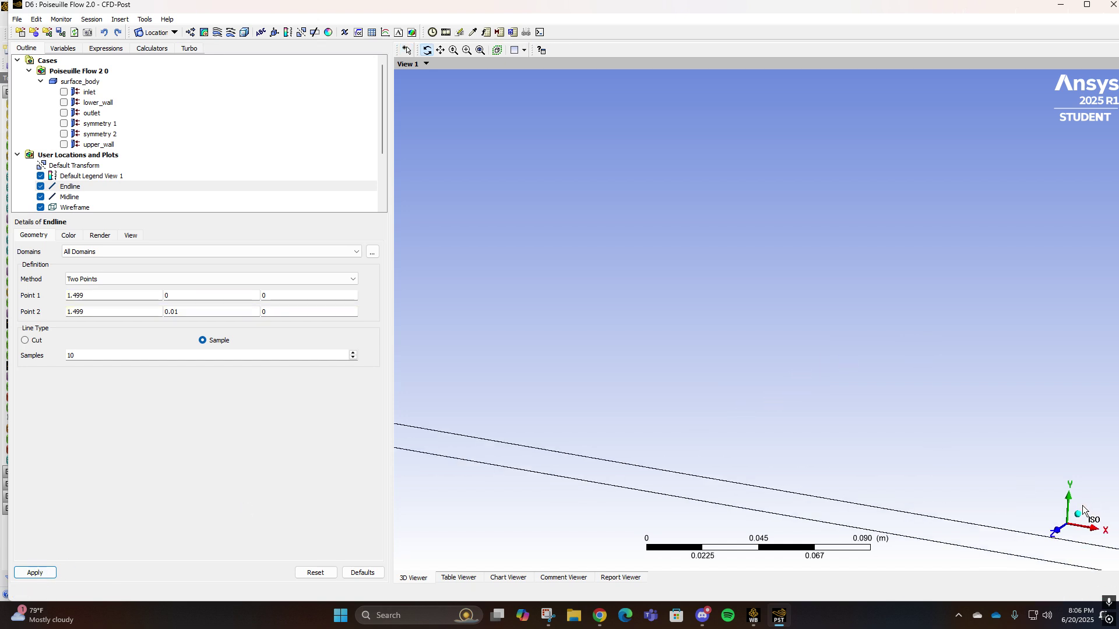
left_click(1049, 539)
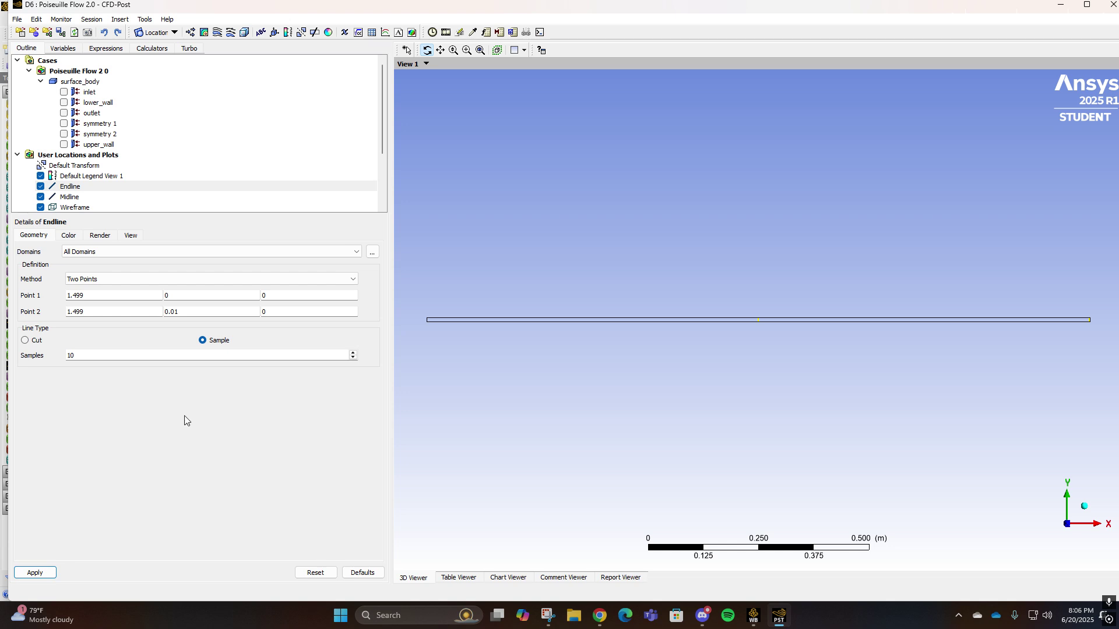
Insert a contour plot named Velocity Contour.
left_click(205, 33)
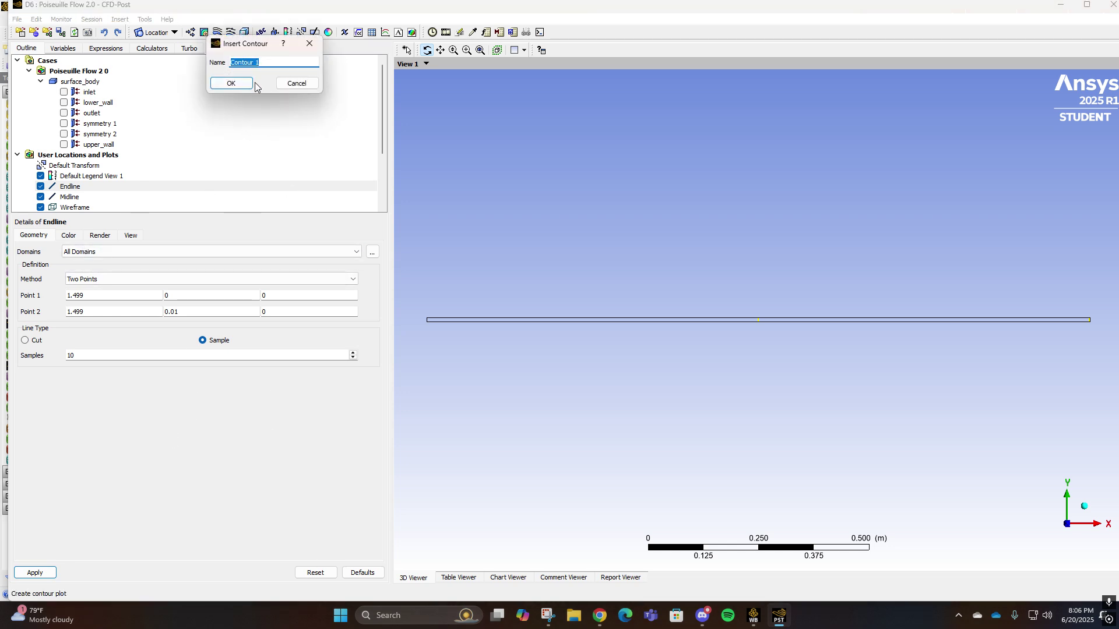
type("Velocity")
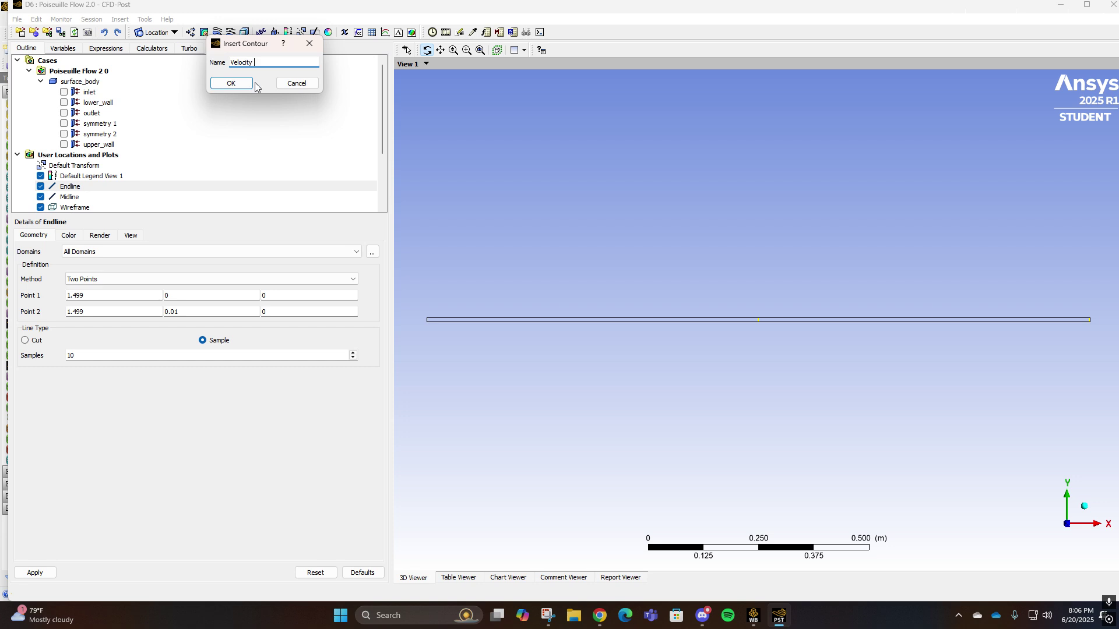
type(" Contour")
left_click(254, 82)
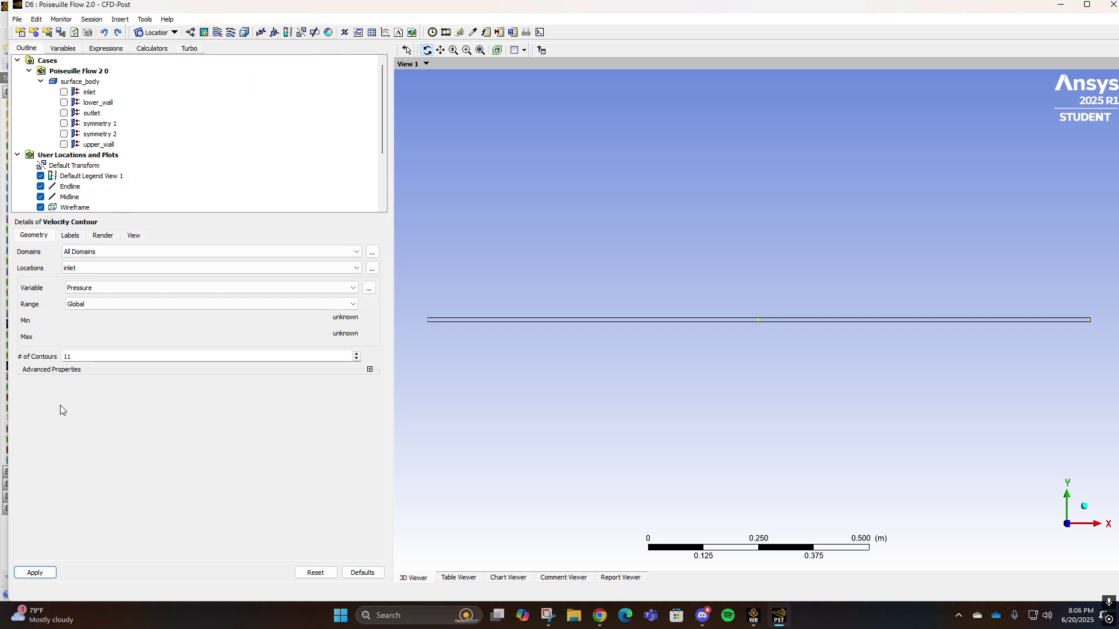
Set Velocity Contour to plot Velocity u with 110 contours, and apply it.
left_click(102, 287)
left_click(103, 328)
left_click(159, 413)
left_click(70, 236)
left_click(103, 235)
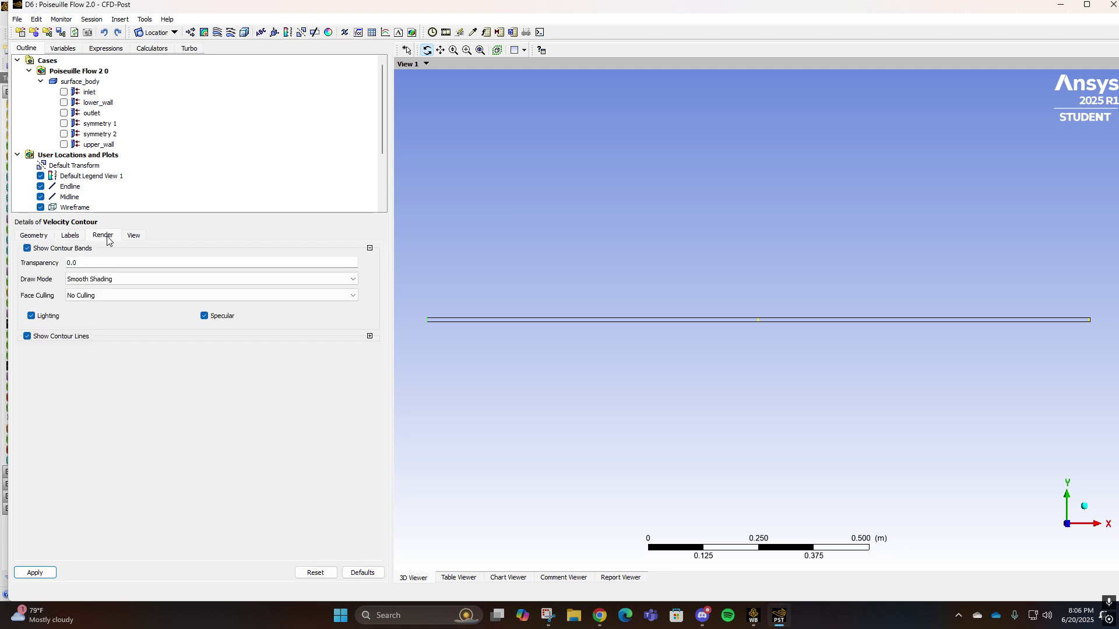
left_click(135, 236)
left_click(73, 235)
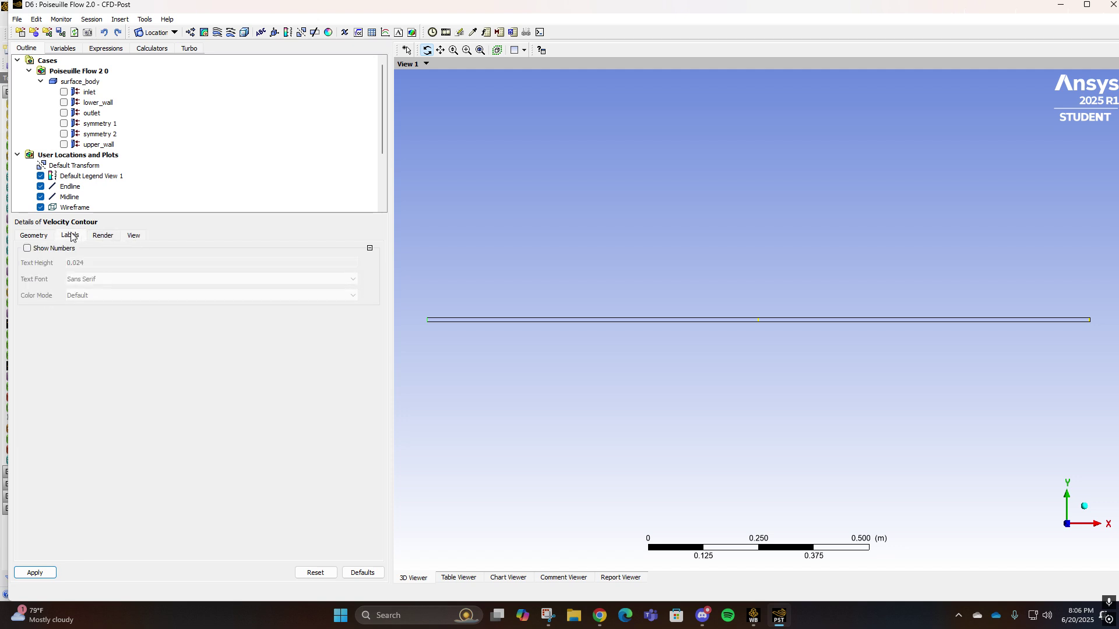
left_click(36, 235)
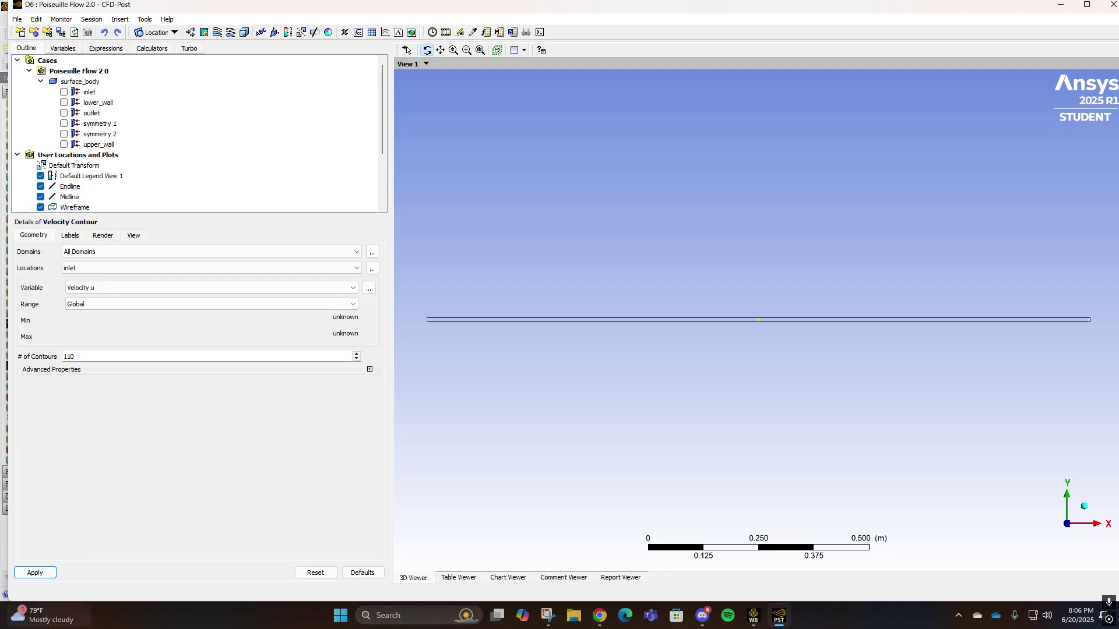
left_click(34, 572)
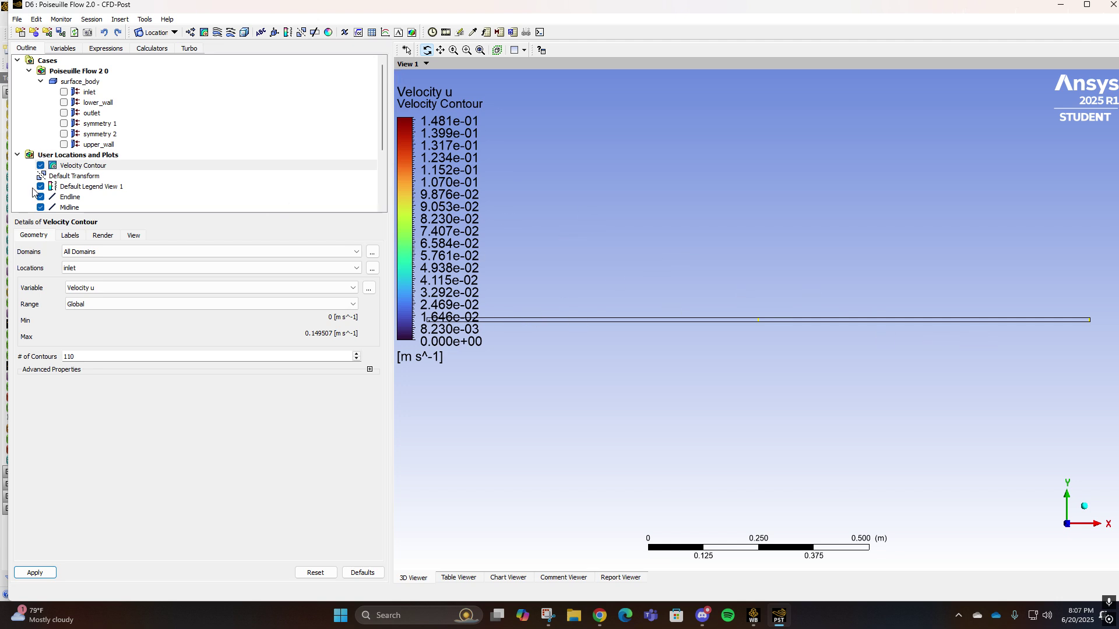
Change the location of Velocity Contour to symmetry 1 and apply it.
left_click(42, 166)
left_click(41, 166)
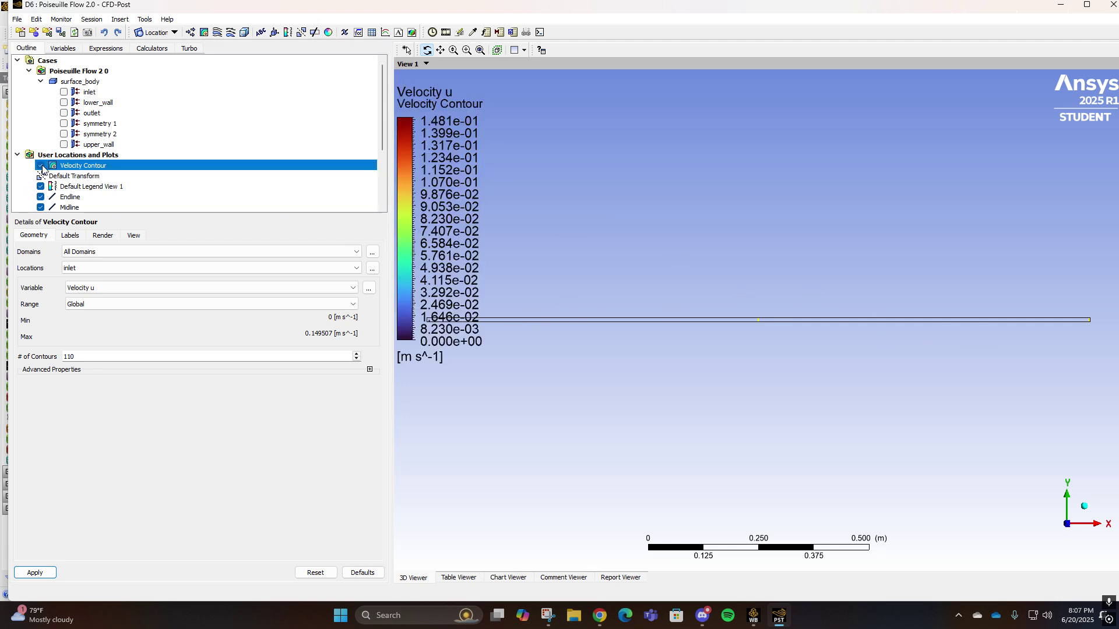
left_click(92, 268)
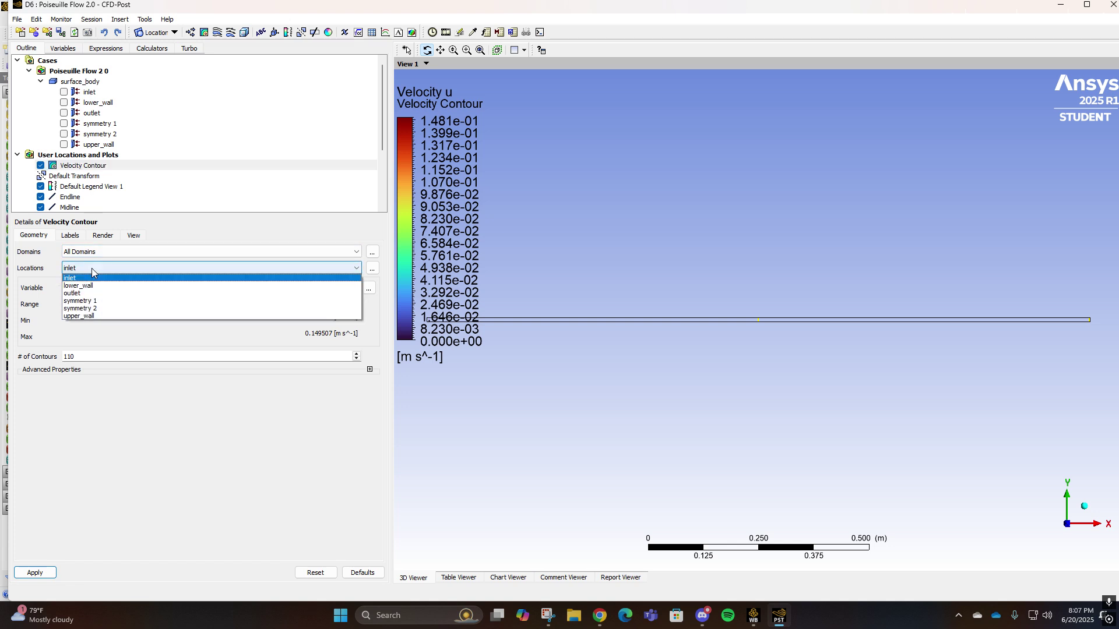
left_click(81, 301)
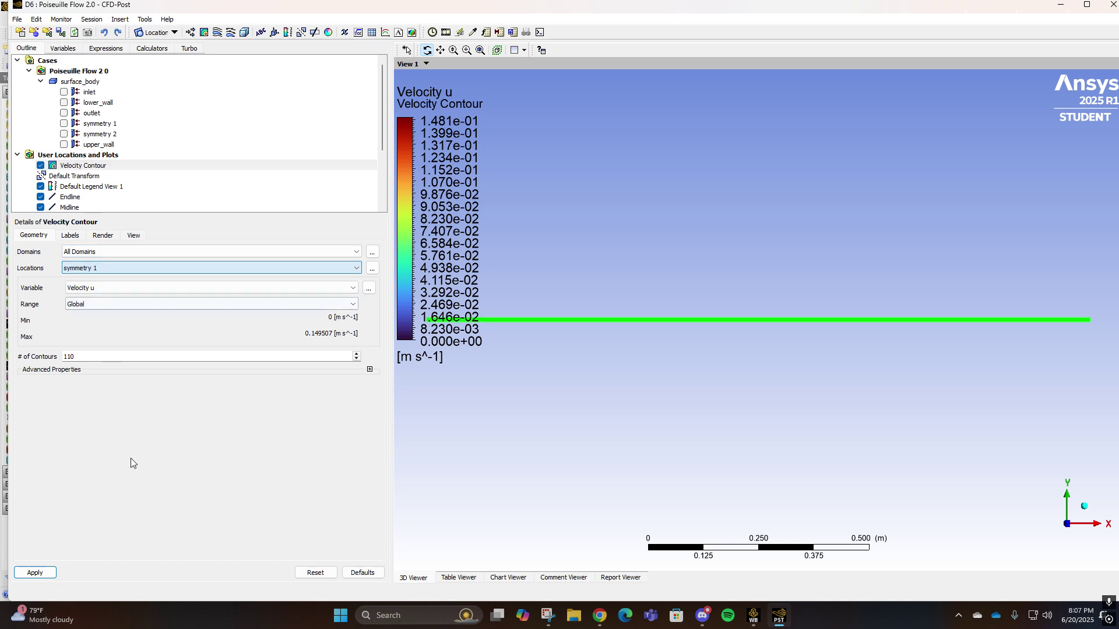
left_click(33, 573)
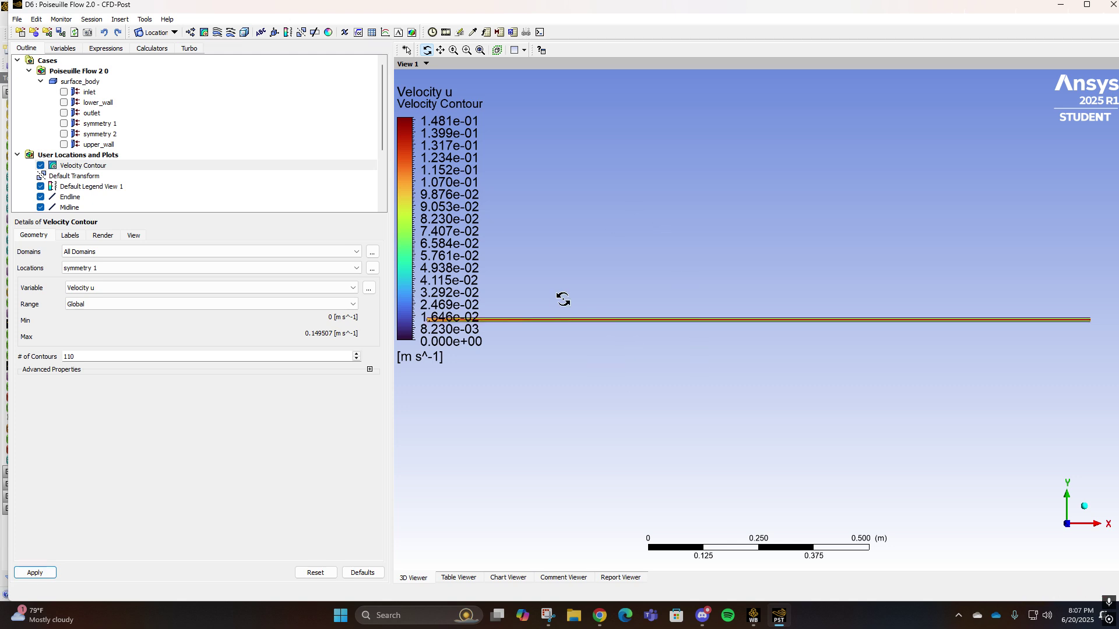
Examine the Velocity u contour along the channel, from the inlet region to the developed flow around mid-channel.
scroll(559, 308, "up", 5)
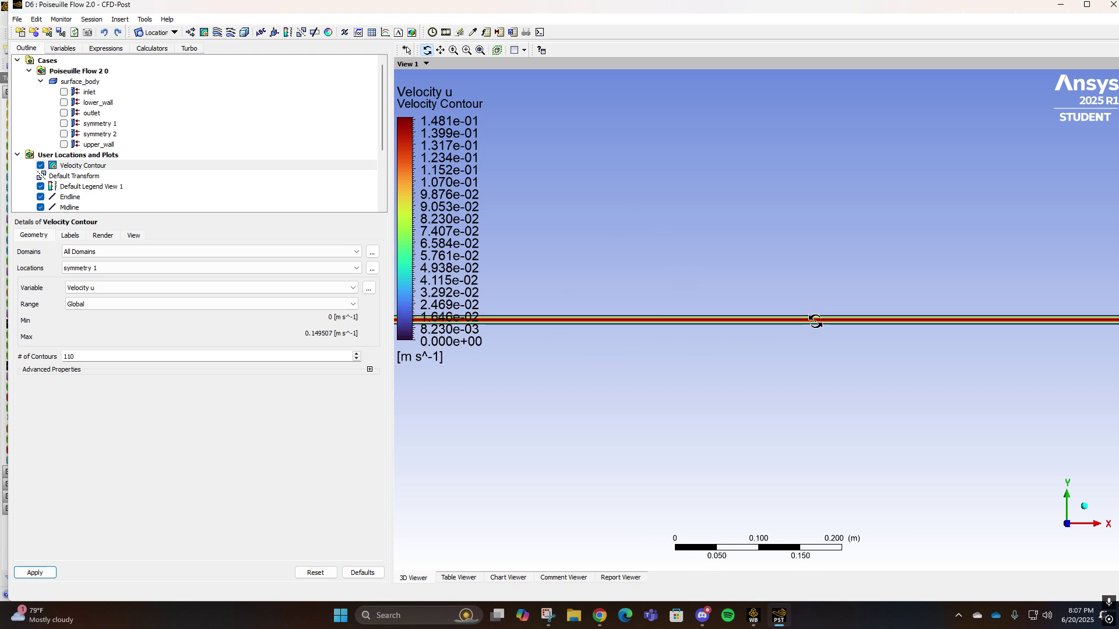
scroll(809, 320, "down", 4)
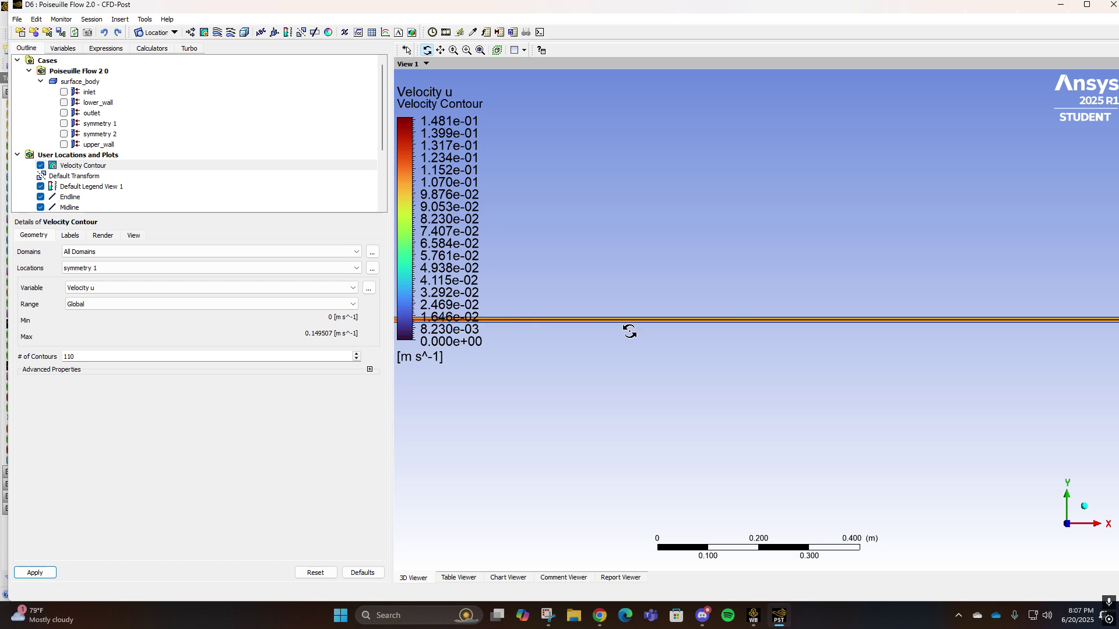
scroll(629, 331, "down", 3)
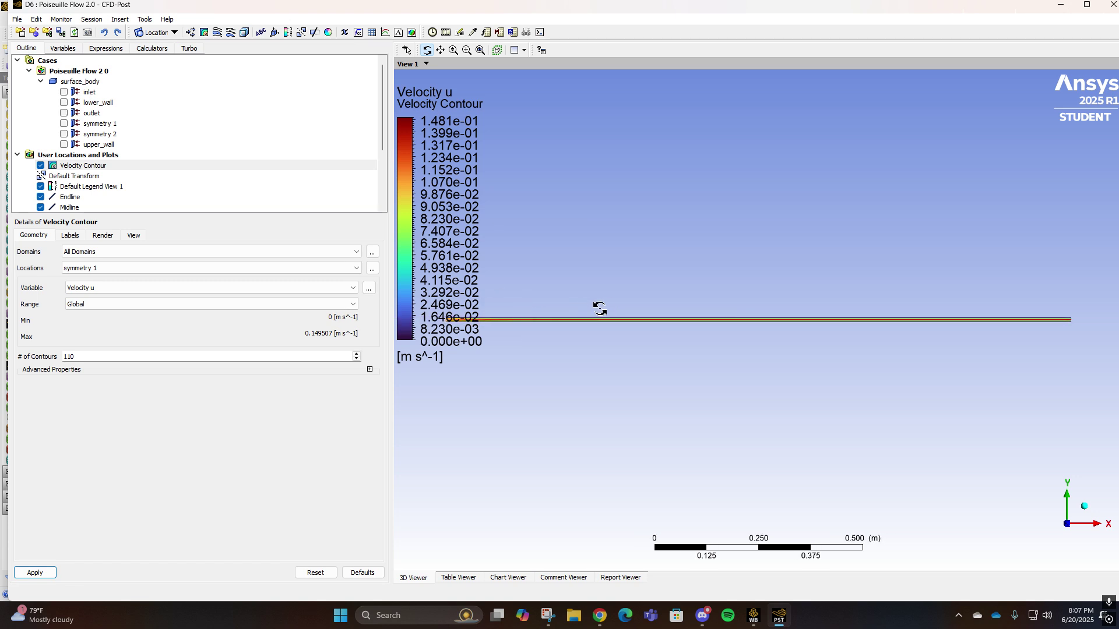
scroll(541, 315, "up", 3)
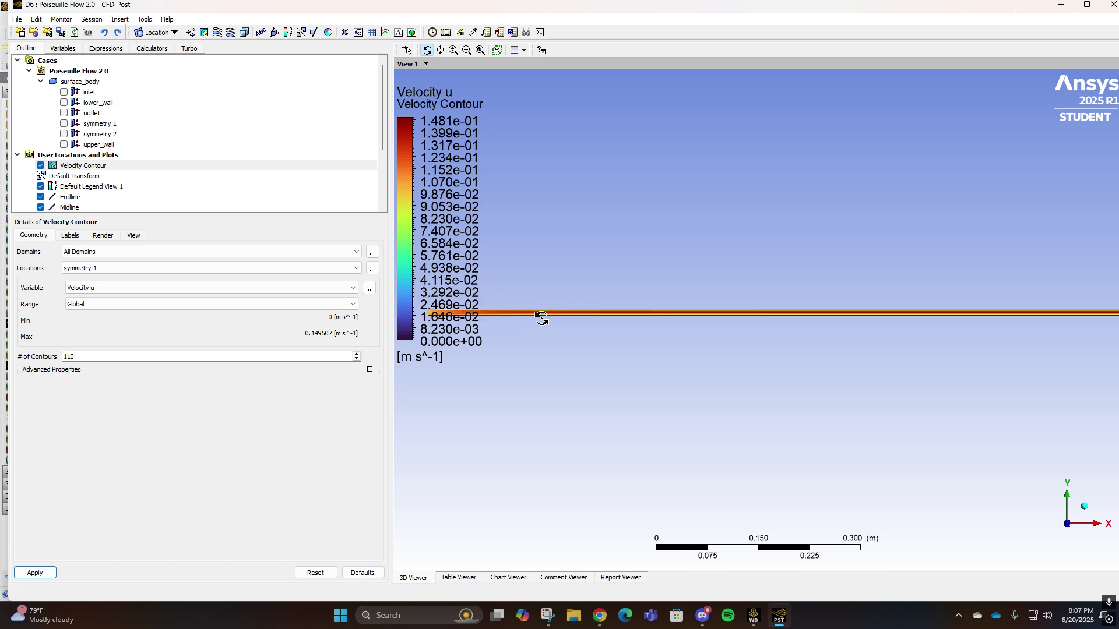
scroll(542, 318, "up", 4)
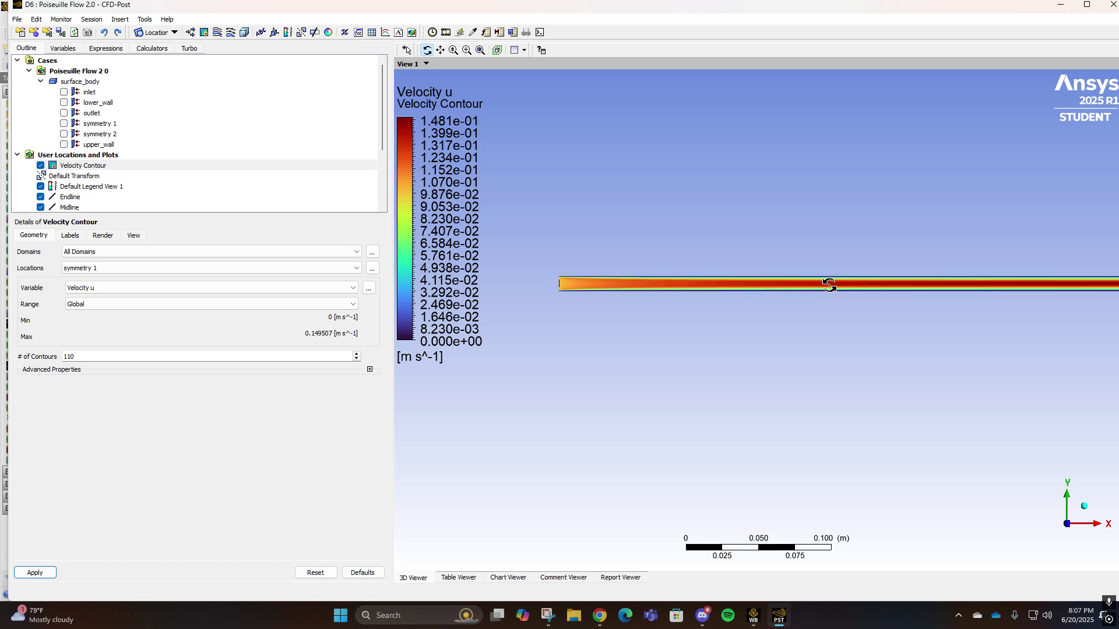
left_click_drag(829, 285, 610, 274)
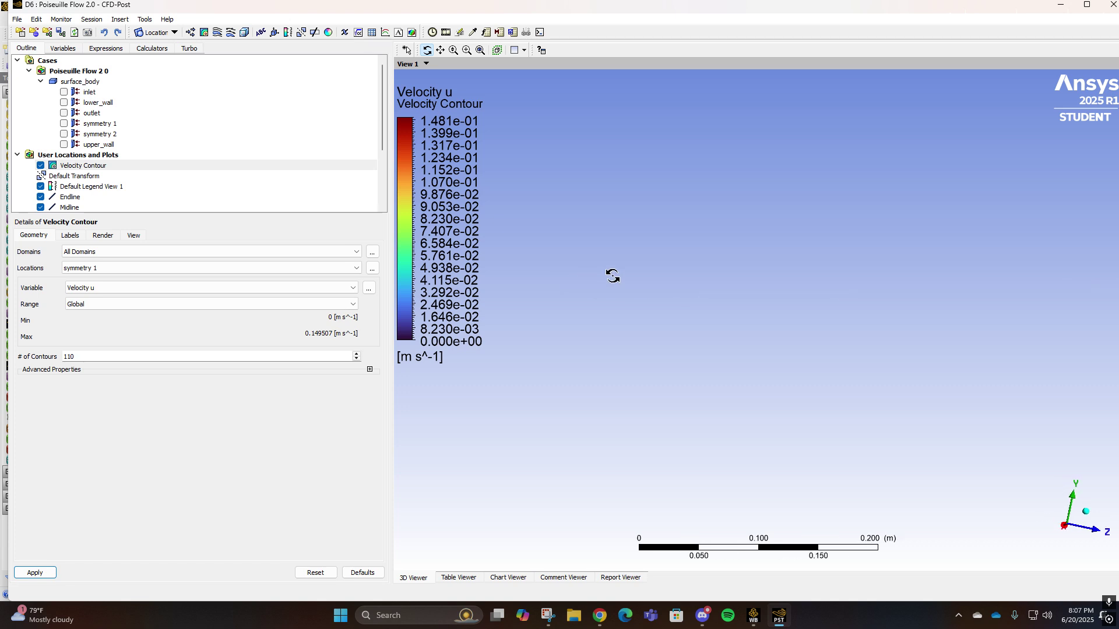
left_click(1086, 516)
left_click(1054, 527)
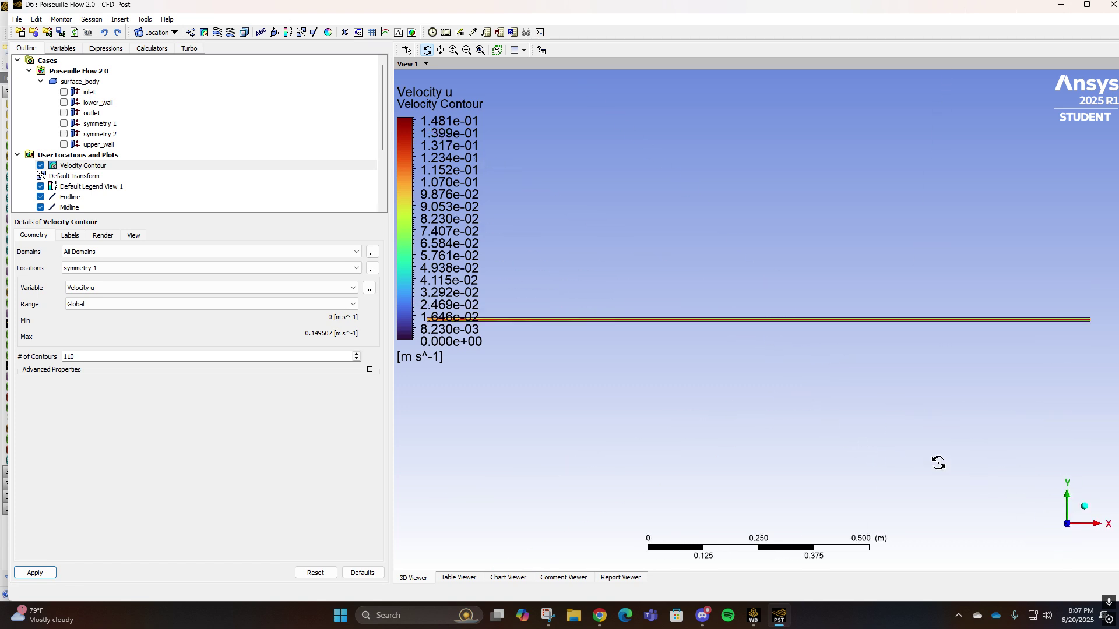
scroll(524, 321, "up", 4)
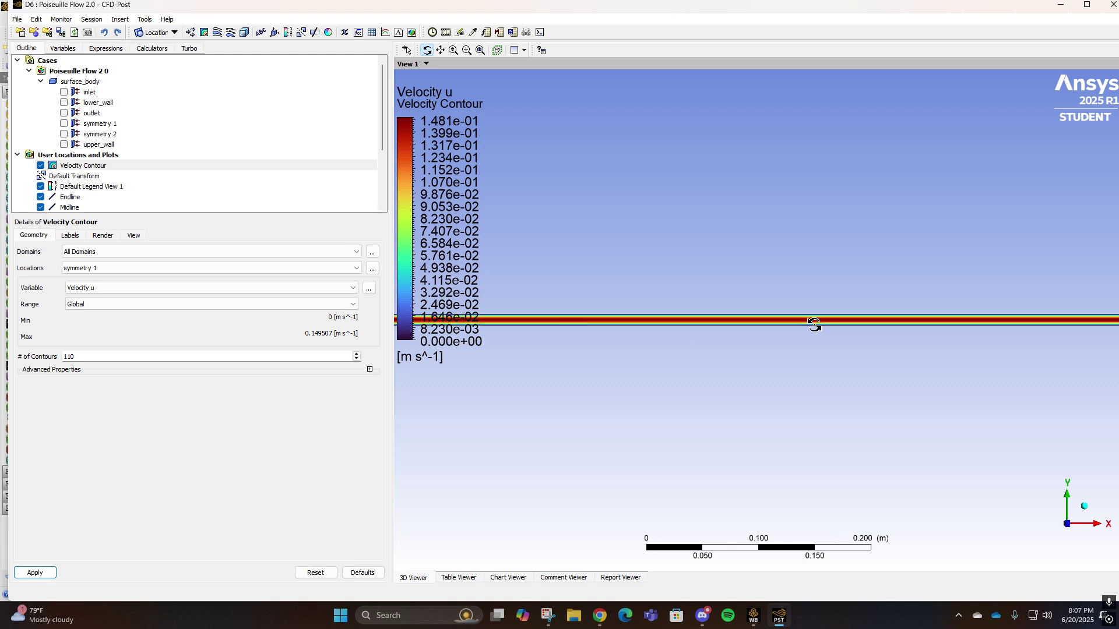
scroll(814, 325, "up", 4)
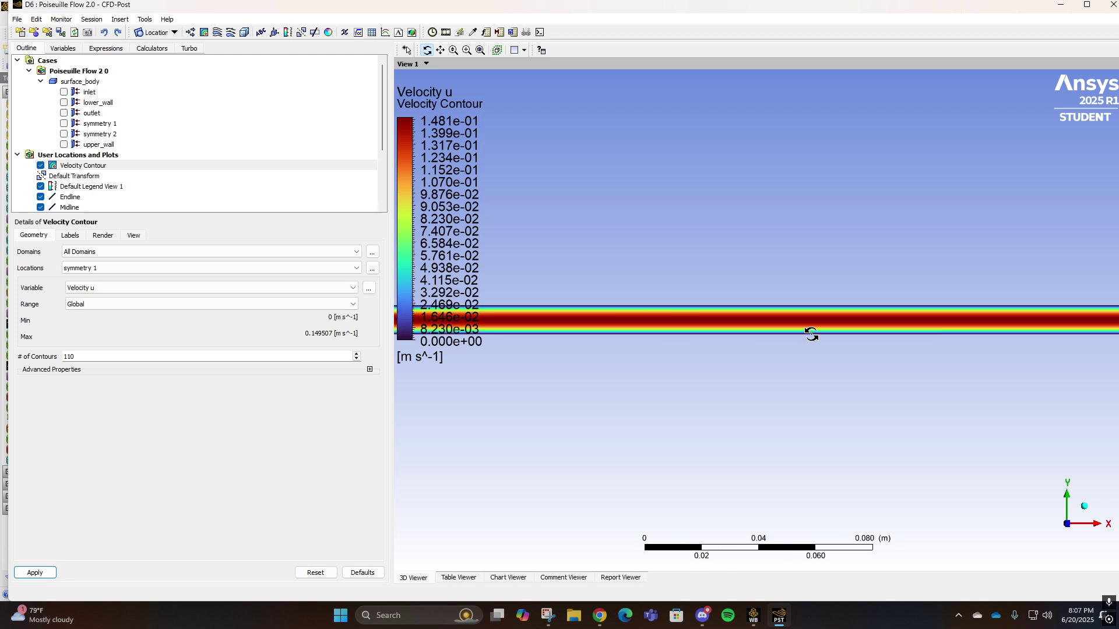
left_click(1085, 509)
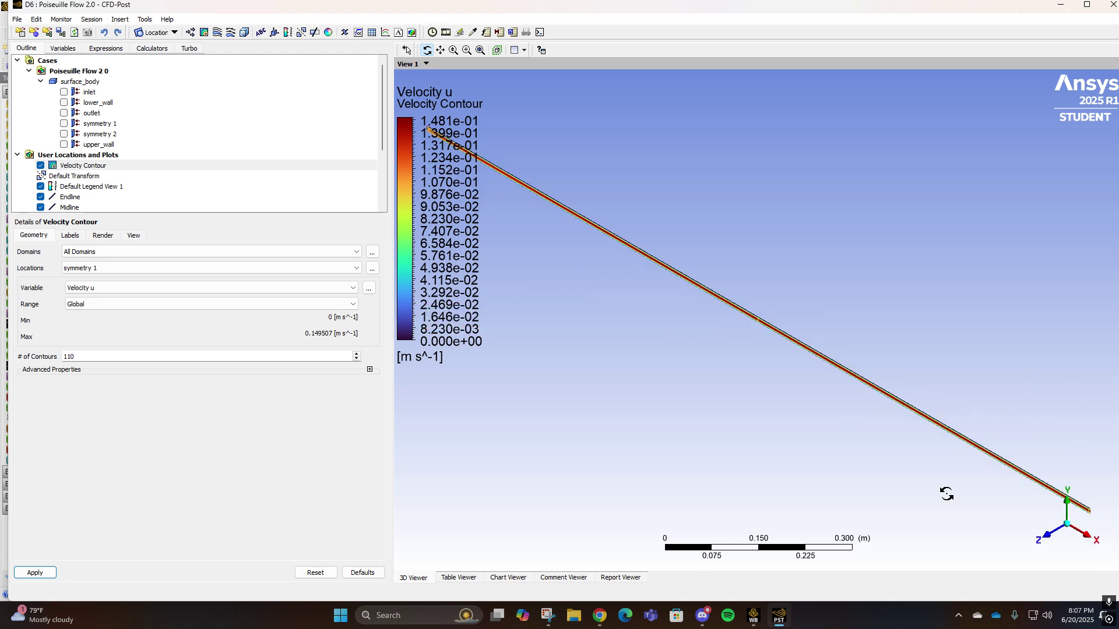
left_click(1047, 540)
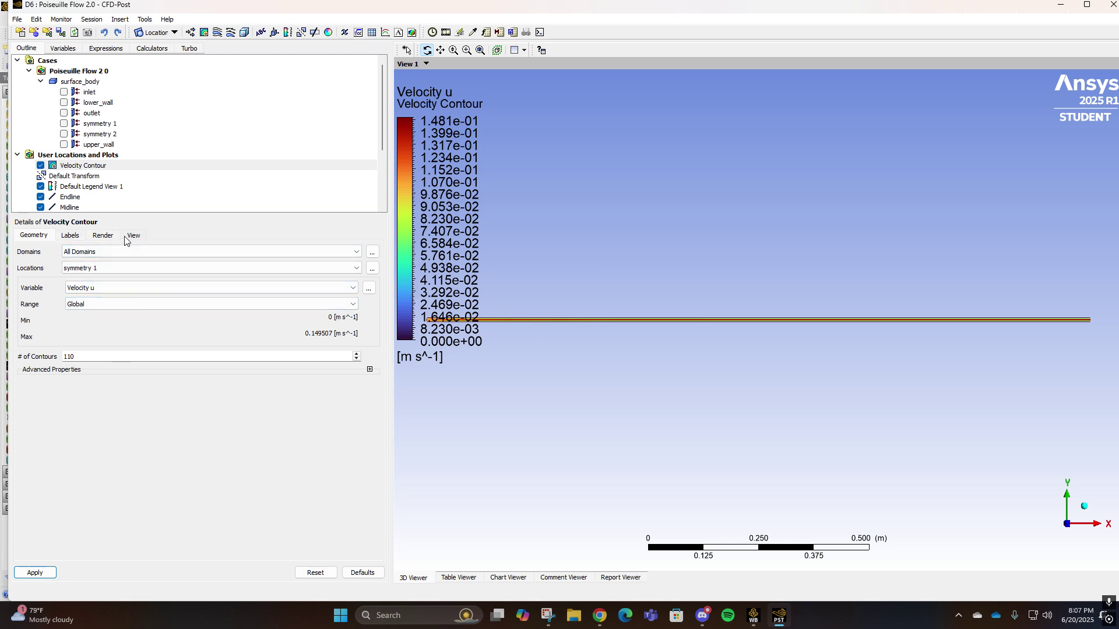
Edit Default Legend View 1 and set its number format to Fixed.
scroll(96, 198, "down", 2)
right_click(98, 134)
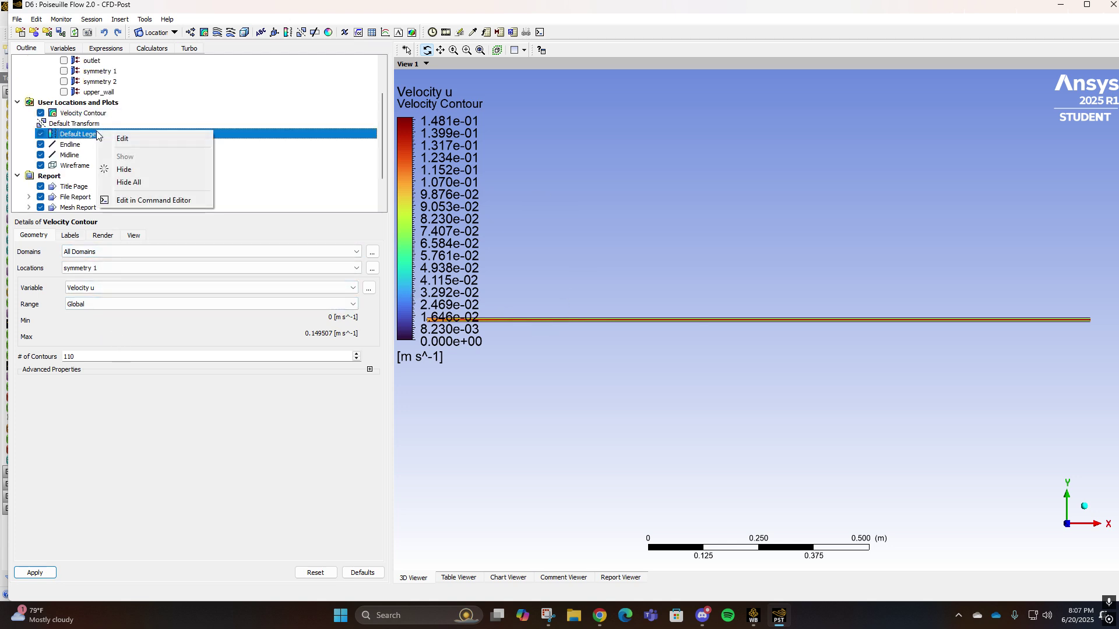
left_click(133, 140)
left_click(77, 235)
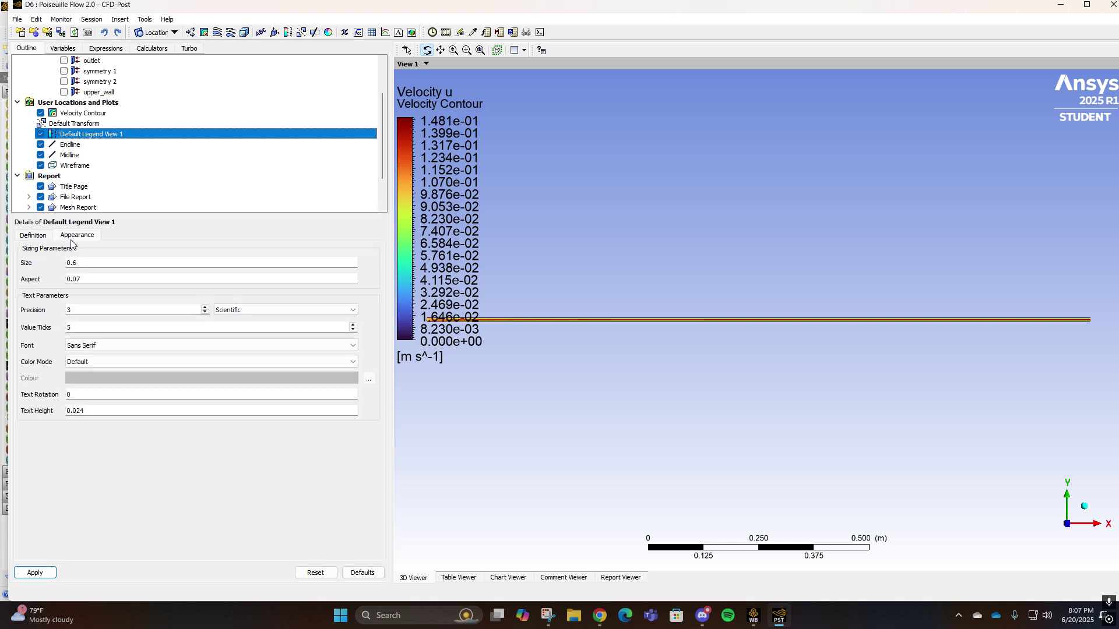
left_click(251, 310)
left_click(248, 328)
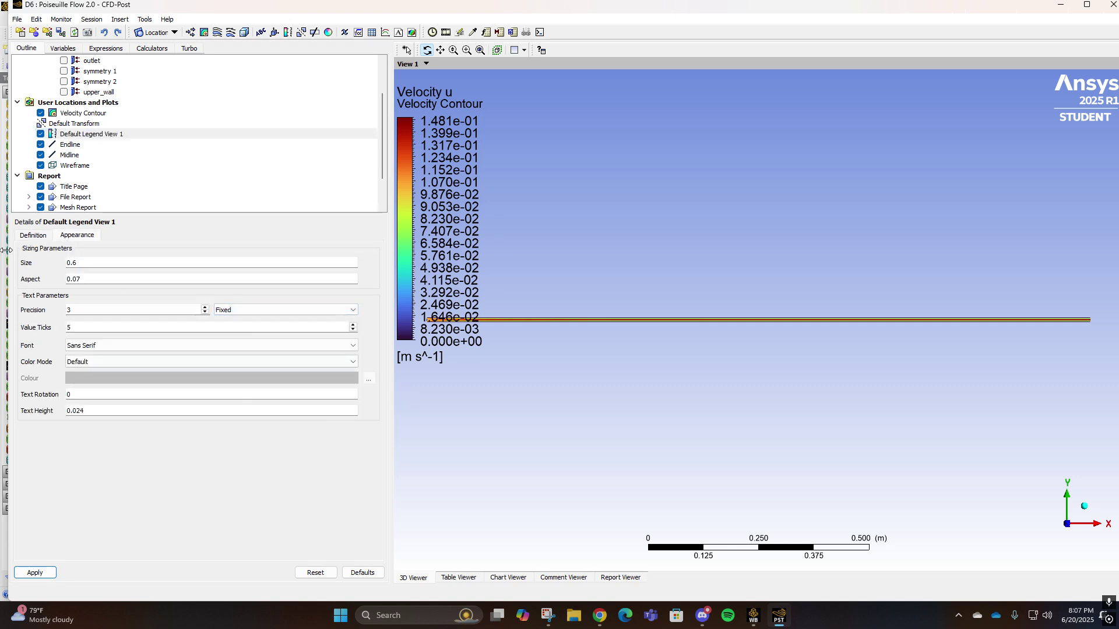
Make the legend horizontal with X Justification set to None, and apply the legend settings.
left_click(33, 236)
left_click(75, 236)
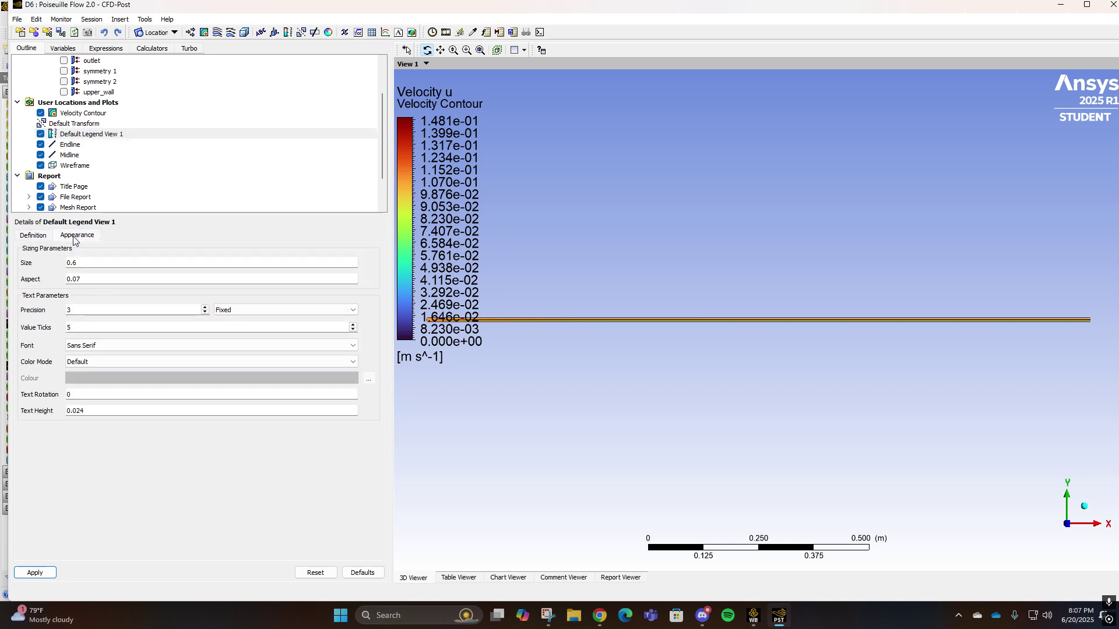
left_click(32, 235)
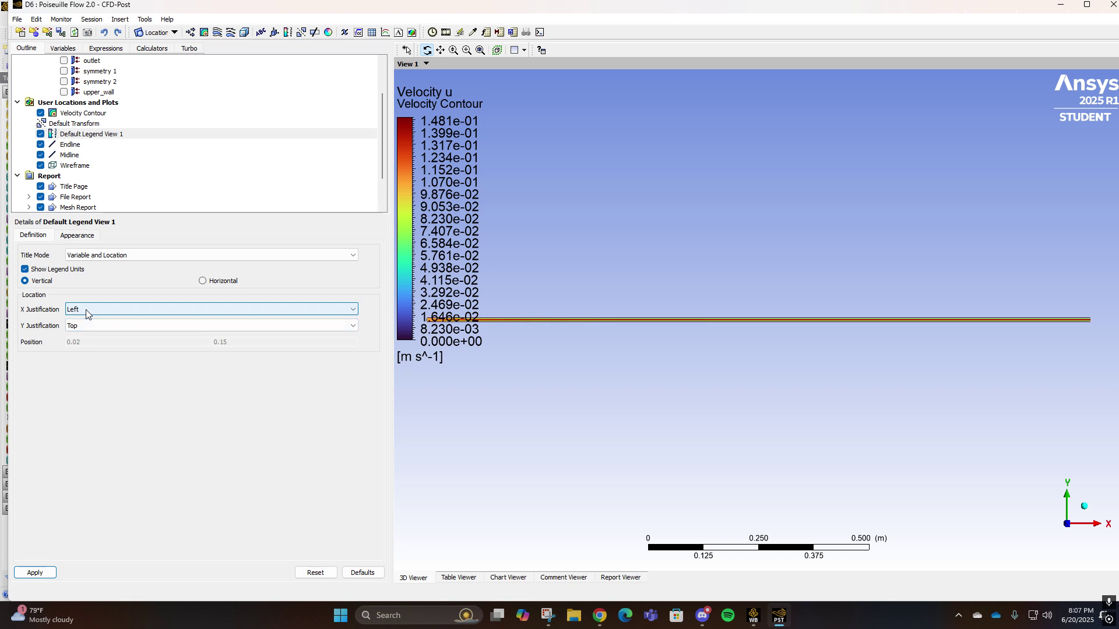
left_click(86, 312)
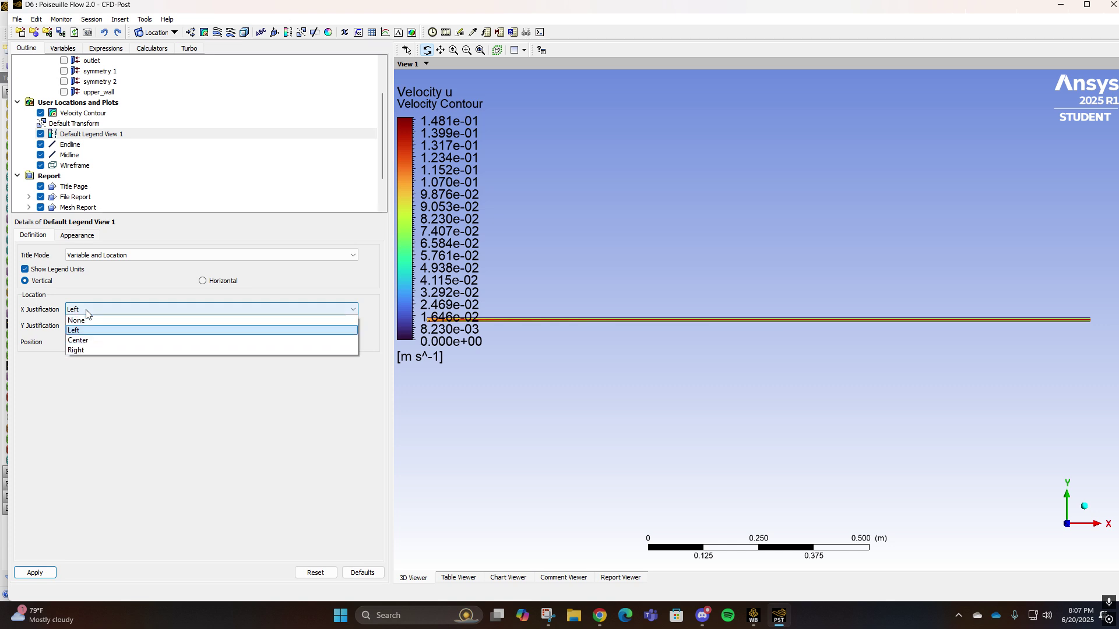
left_click(202, 281)
left_click(35, 573)
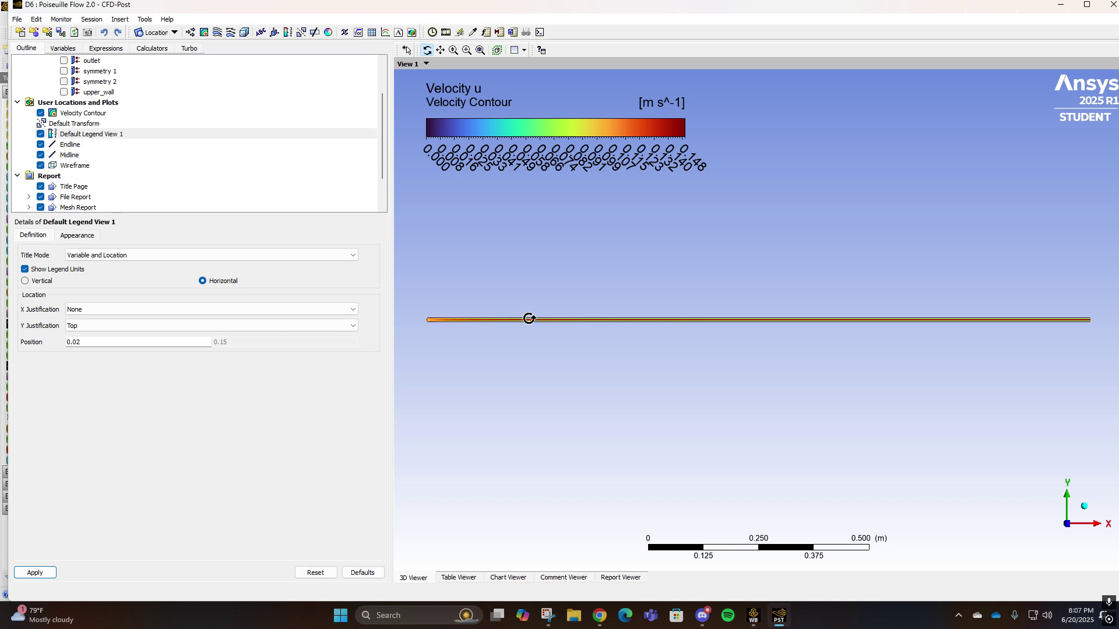
Restore the straight-on XY view and place the channel contour just below the horizontal legend.
left_click_drag(529, 319, 559, 324)
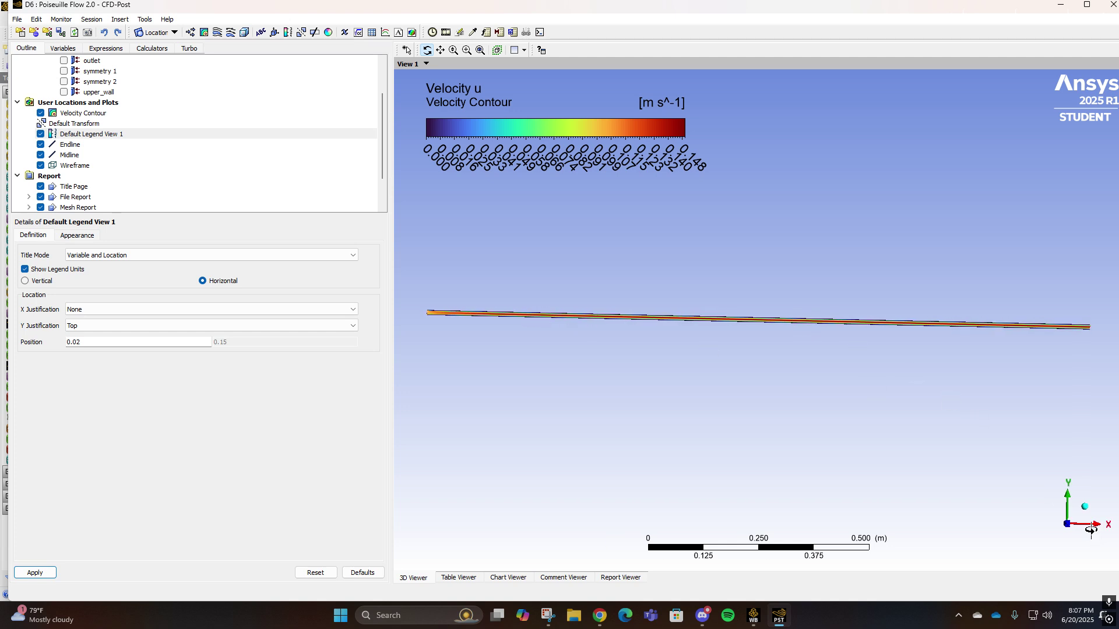
left_click(1066, 524)
middle_click_drag(764, 320, 763, 190)
scroll(762, 184, "down", 1)
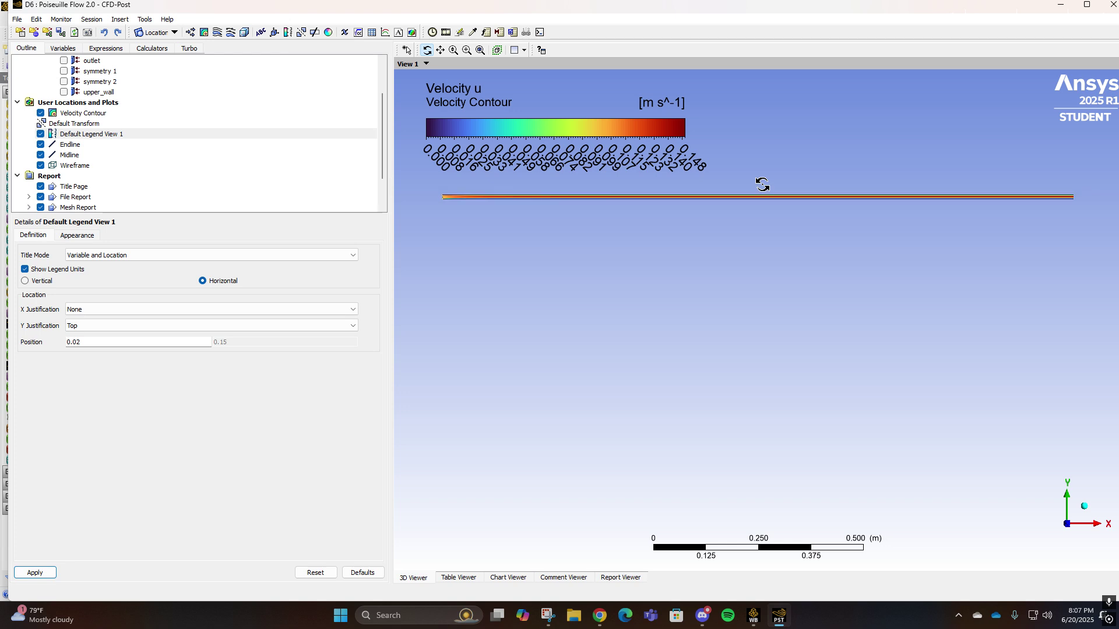
scroll(754, 189, "up", 5)
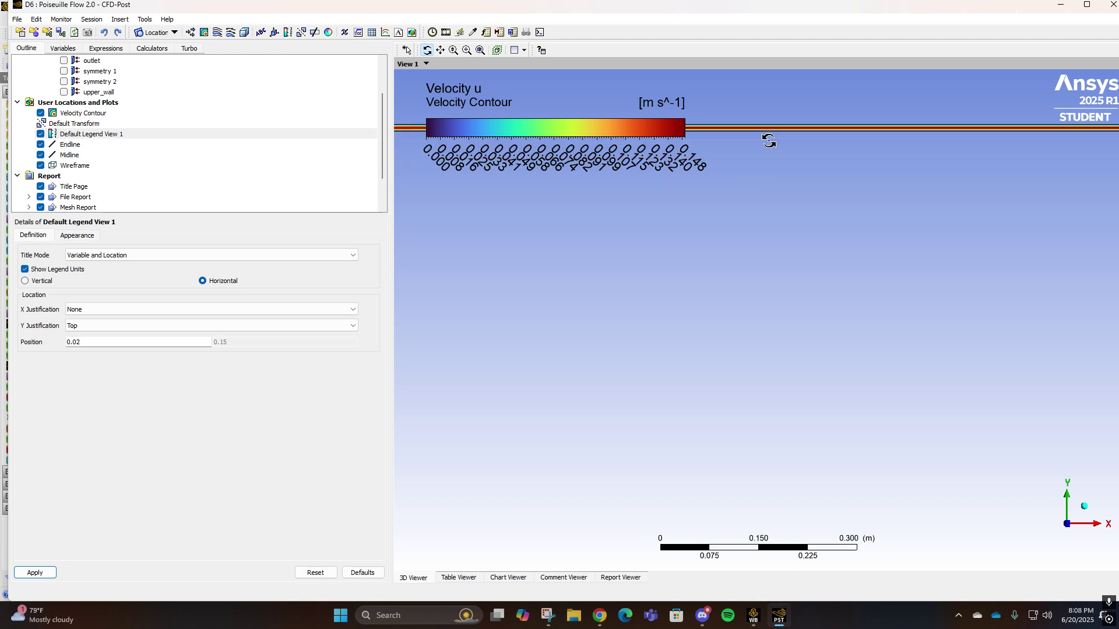
left_click_drag(768, 141, 769, 142)
left_click(1066, 524)
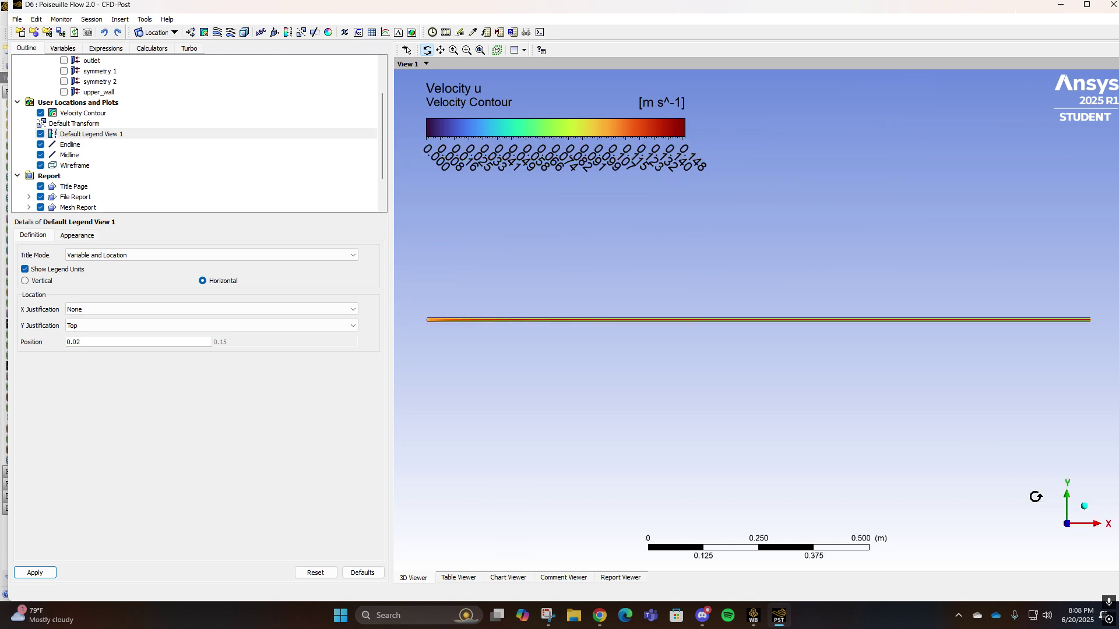
middle_click_drag(763, 323, 761, 187)
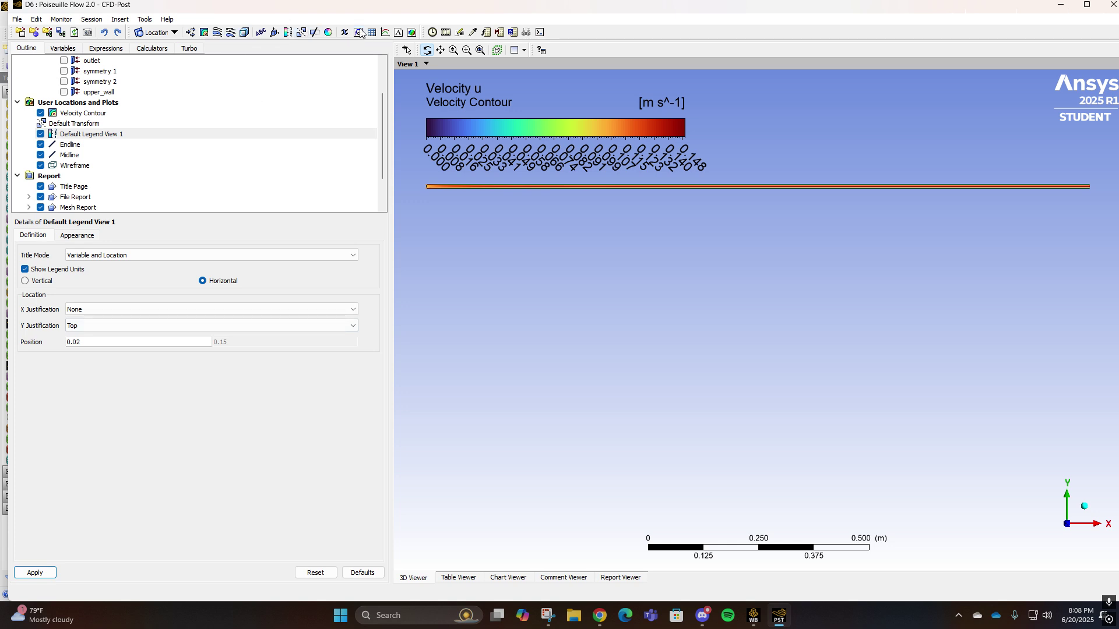
Insert a chart named Velocity Profile.
left_click(385, 33)
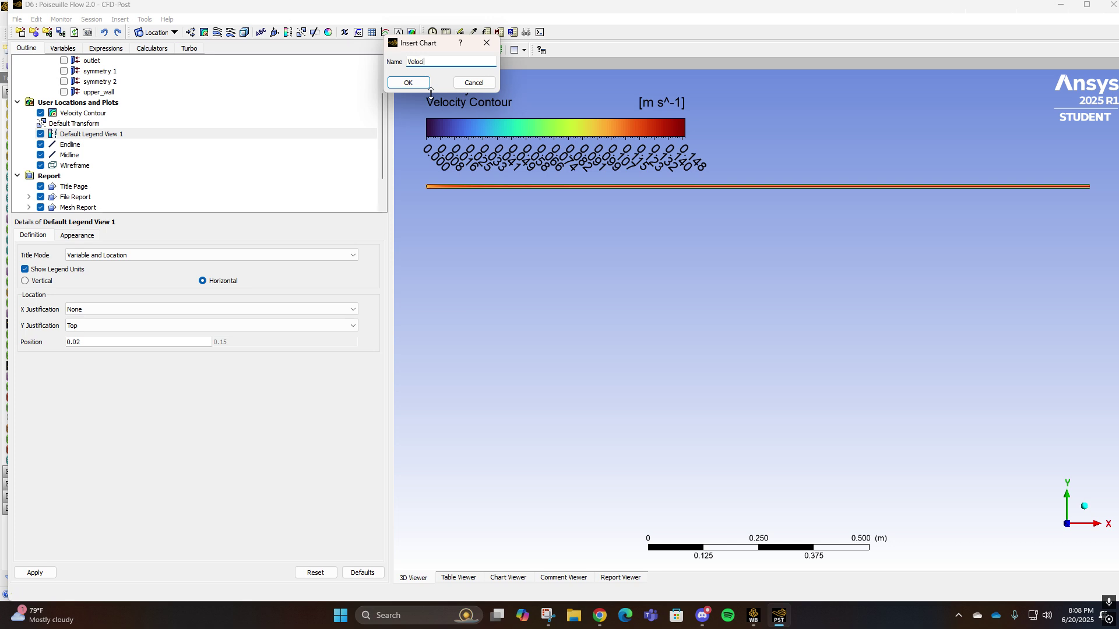
type("Velocity Profile")
key("Return")
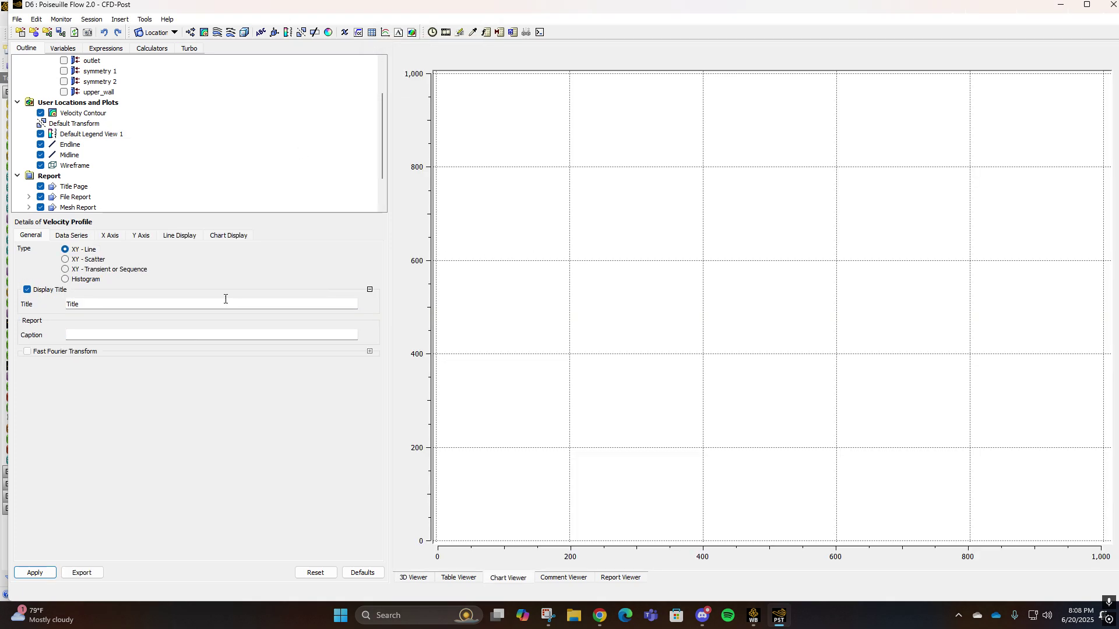
Define the chart's first data series as Midline Section with Midline as its location, and apply it.
left_click(87, 237)
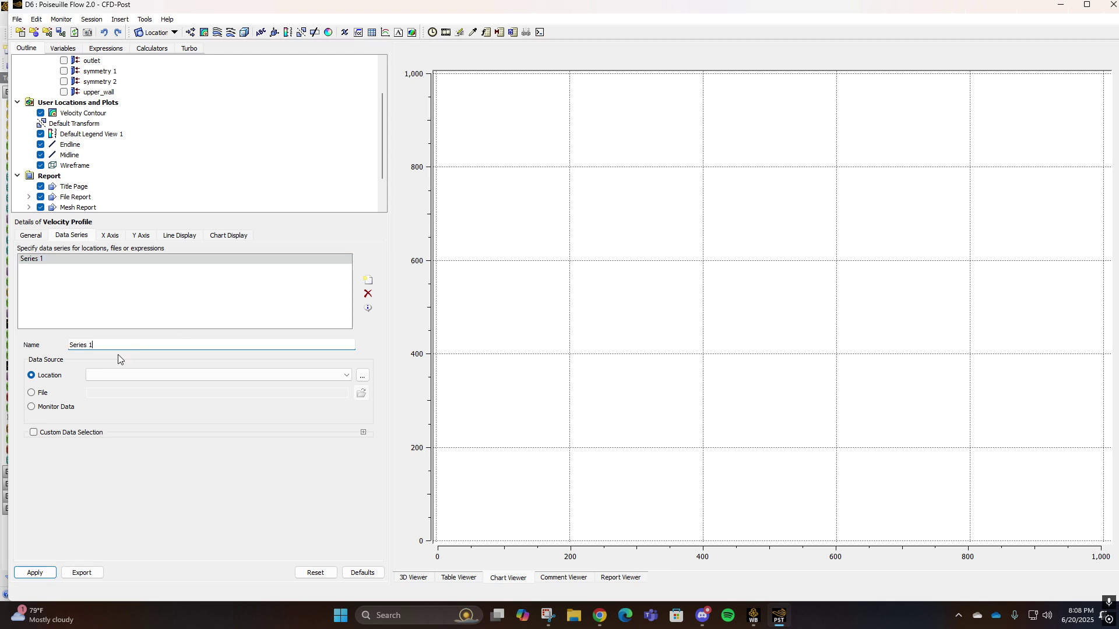
left_click(342, 308)
left_click(284, 349)
left_click(124, 376)
left_click(121, 385)
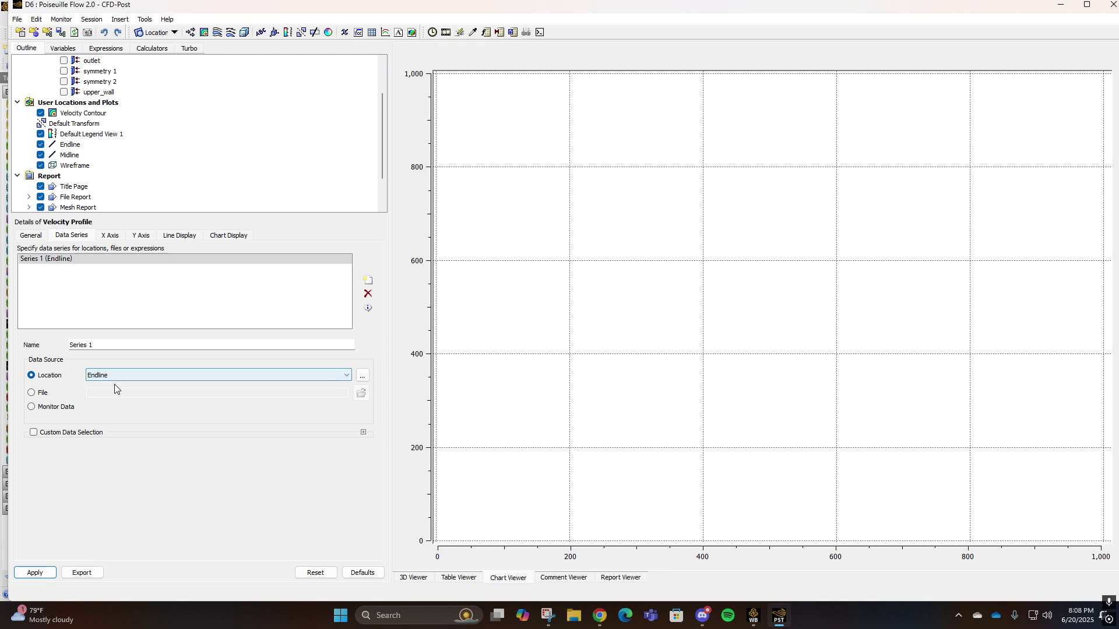
left_click(112, 376)
left_click(110, 393)
left_click_drag(107, 345, 32, 341)
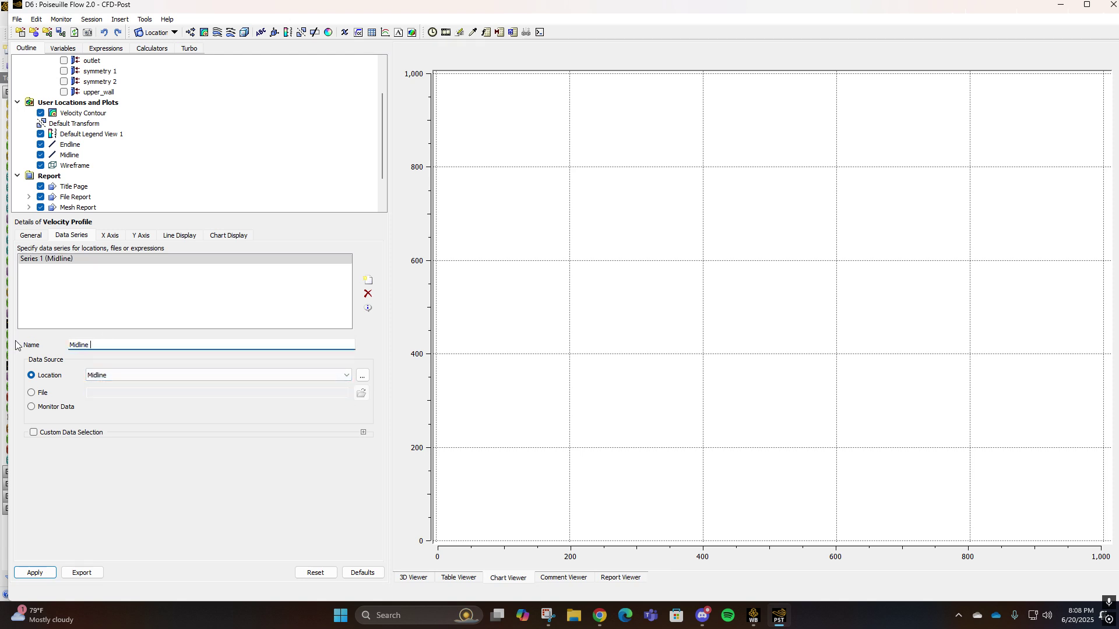
type("Midline Section")
left_click(35, 573)
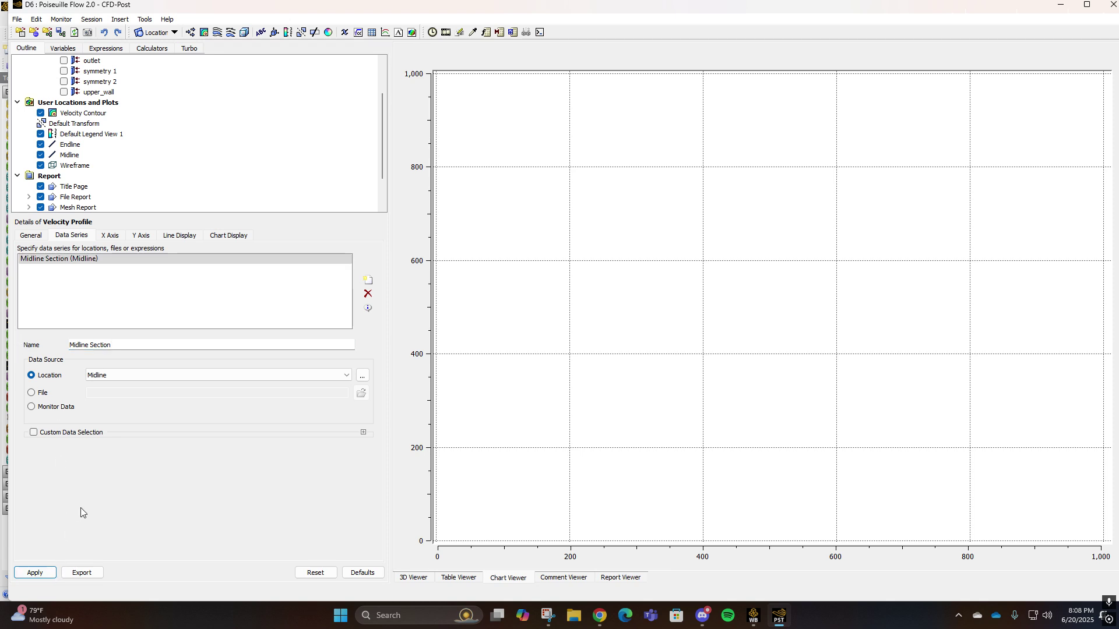
Add a second data series named Endline Section with Endline as its location.
left_click(367, 281)
left_click_drag(155, 345, 1, 347)
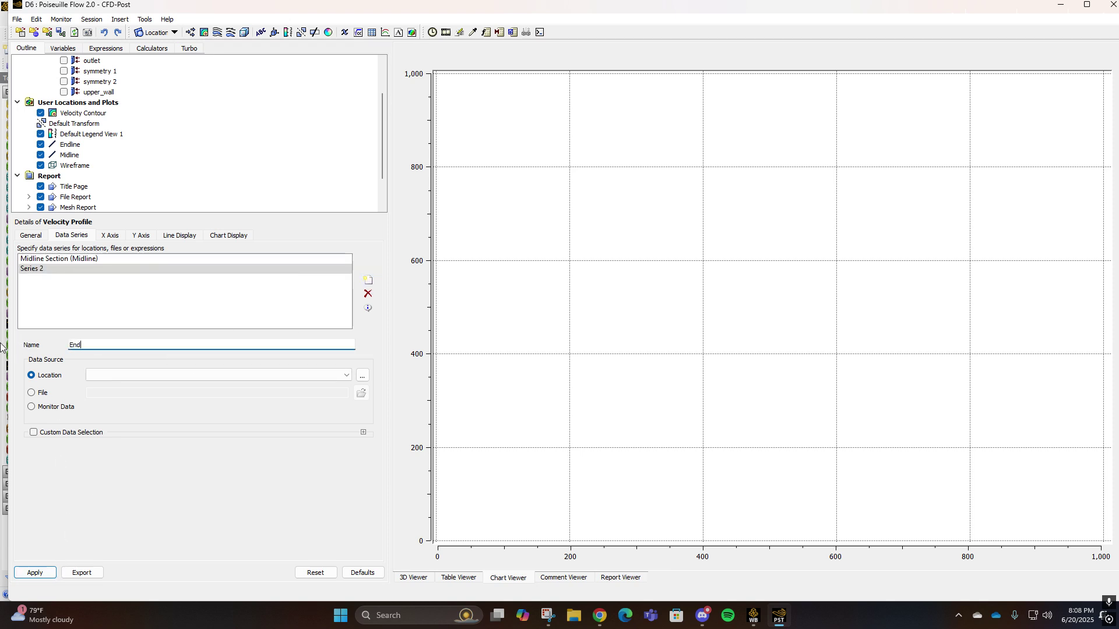
left_click(93, 375)
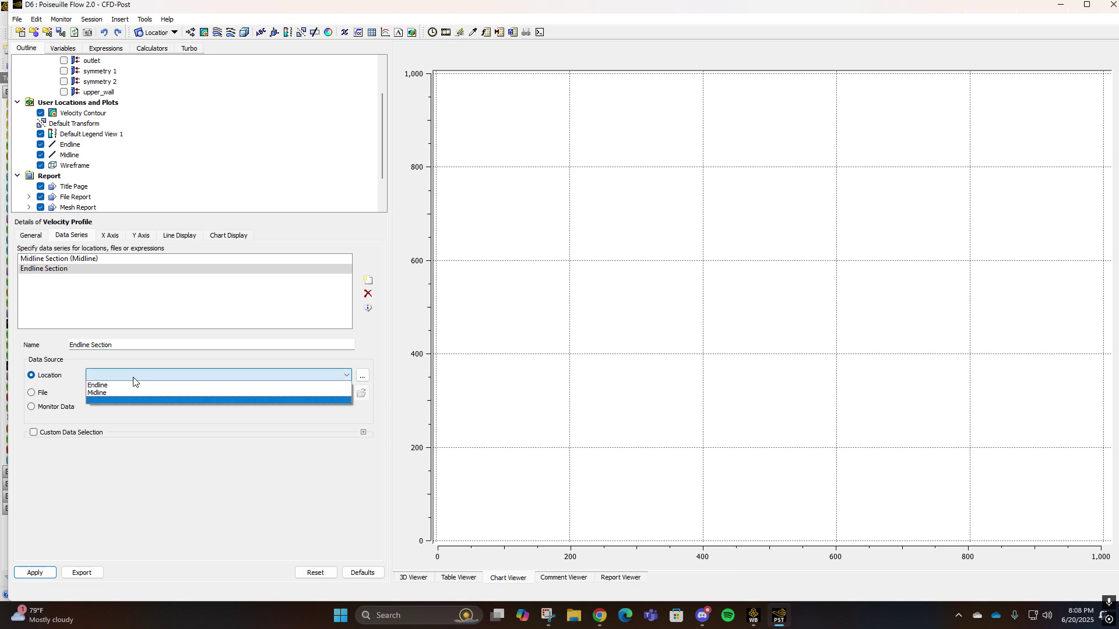
left_click(123, 385)
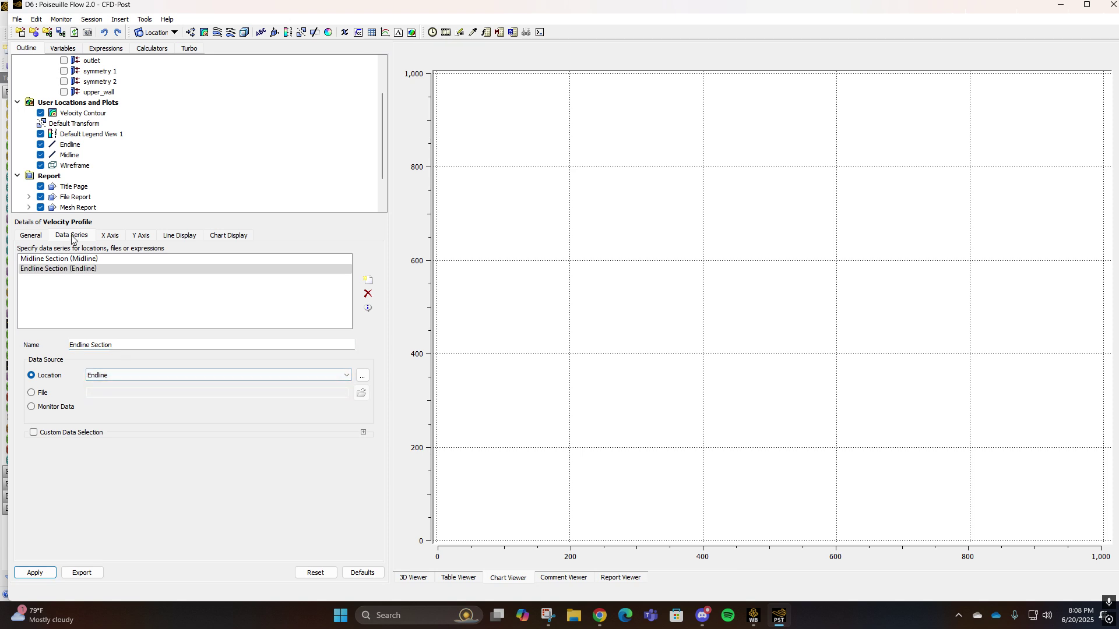
left_click(109, 237)
left_click(135, 237)
left_click(166, 237)
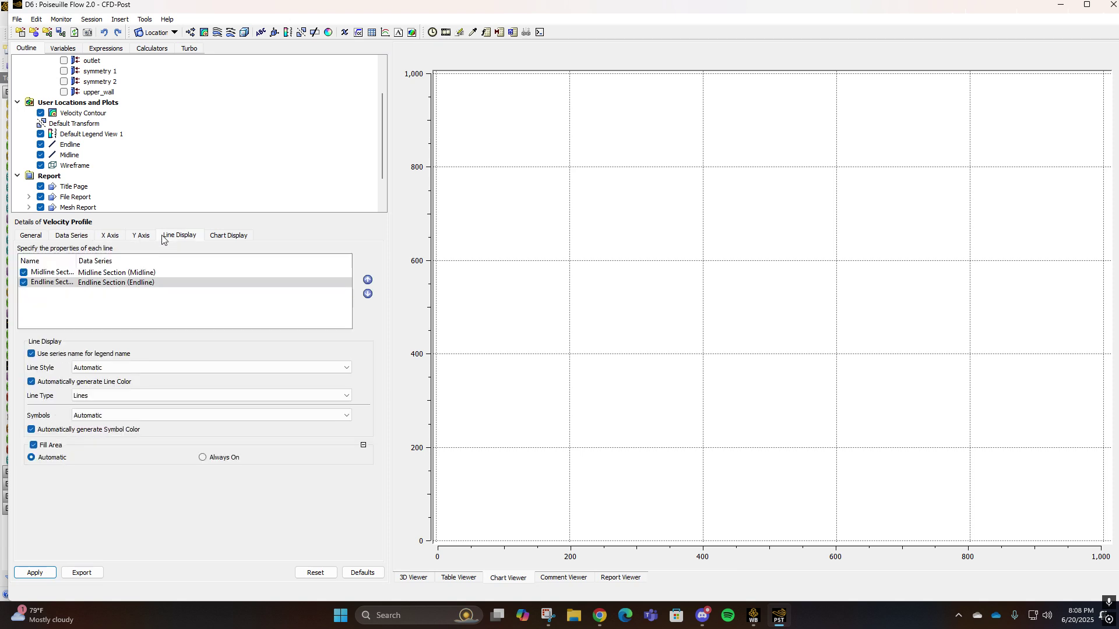
left_click(150, 237)
left_click(70, 237)
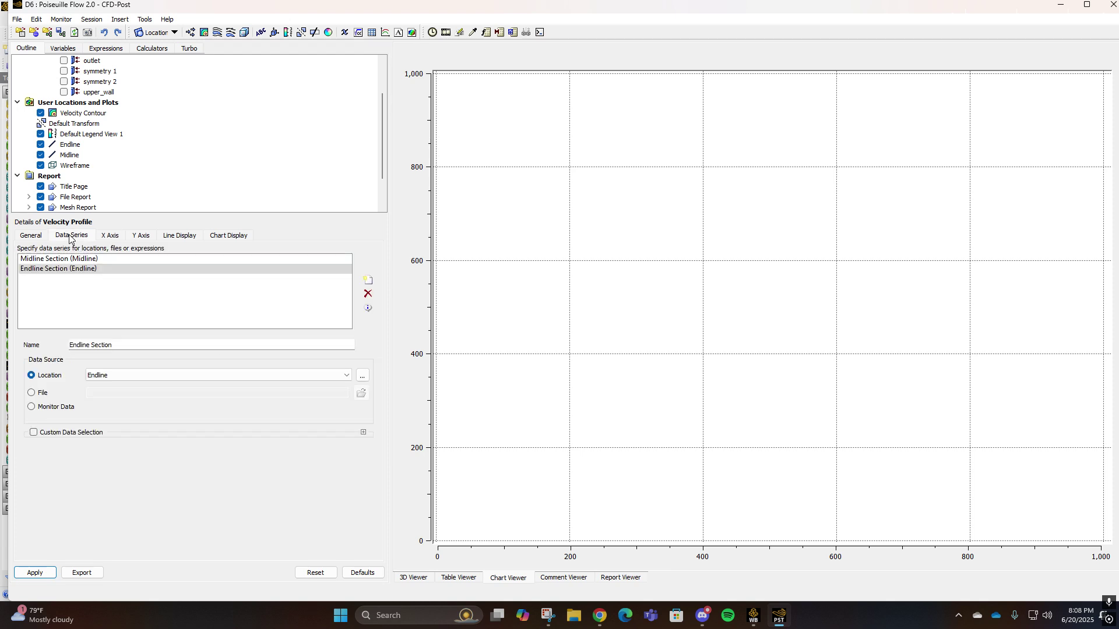
left_click(110, 237)
left_click(133, 237)
left_click(117, 262)
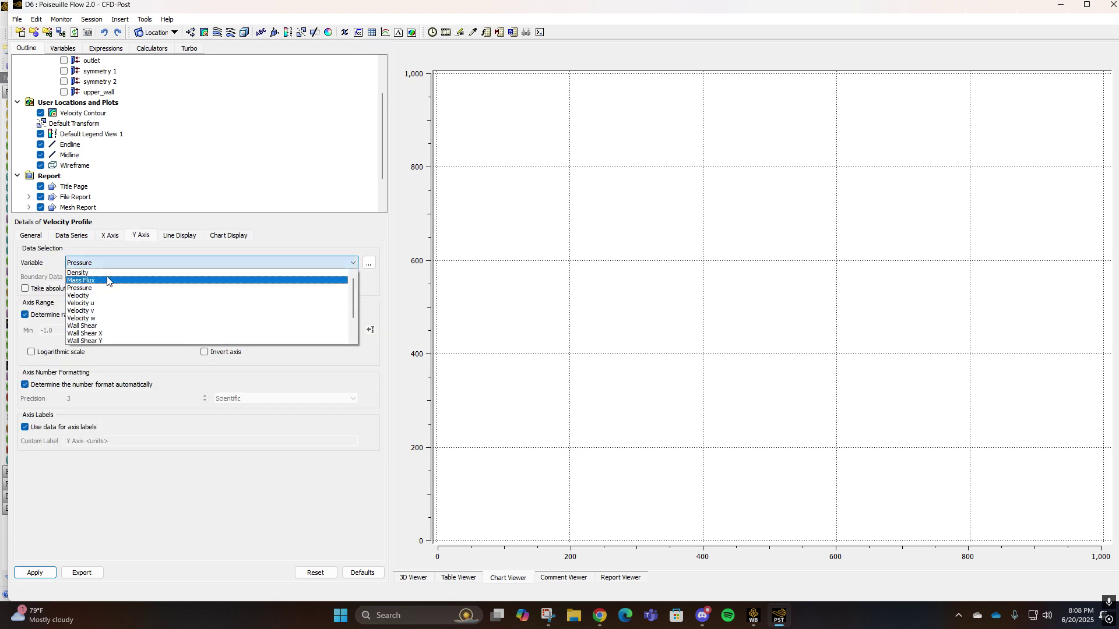
left_click(108, 264)
Set the chart's X axis variable to Velocity u and the Y axis variable to Y, and generate the plot.
left_click(109, 237)
left_click(107, 265)
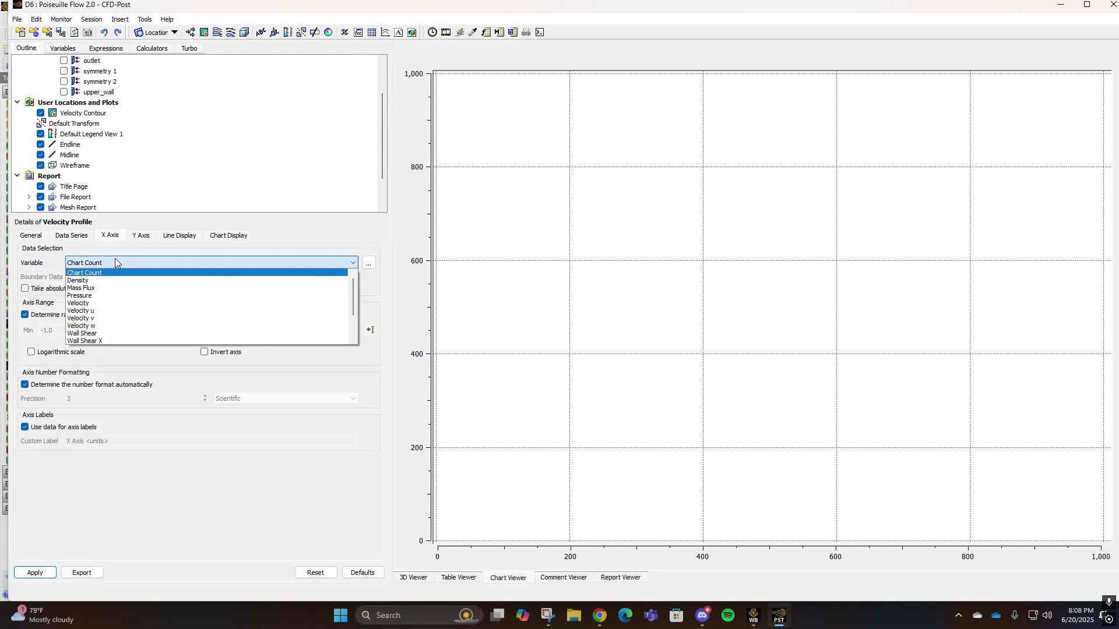
left_click(104, 311)
left_click(146, 237)
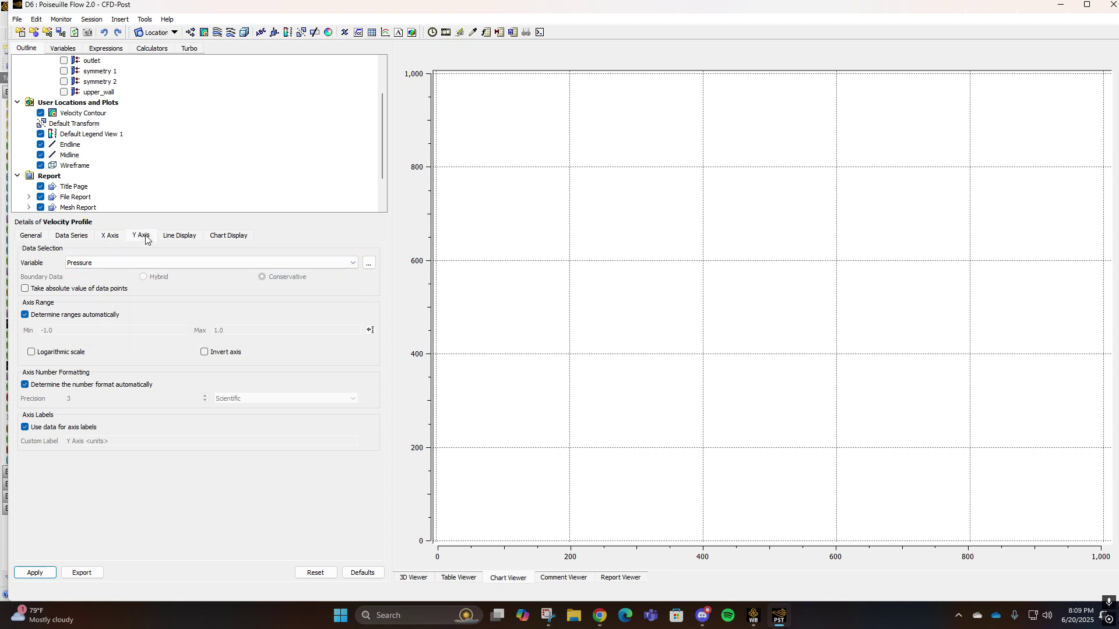
left_click(127, 265)
scroll(102, 335, "down", 3)
left_click(102, 336)
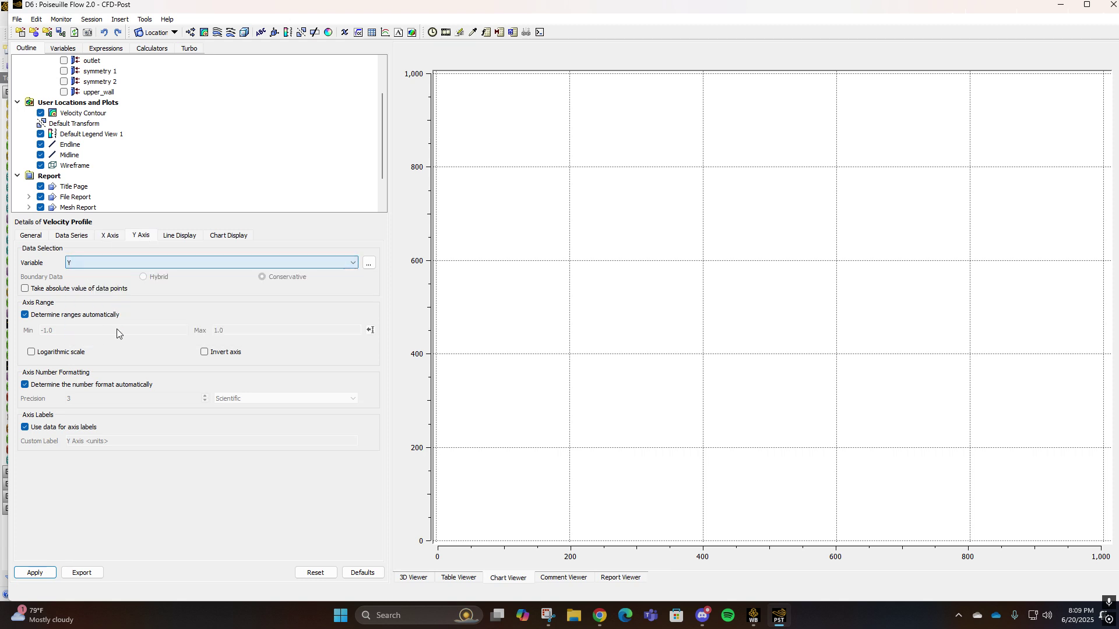
left_click(31, 235)
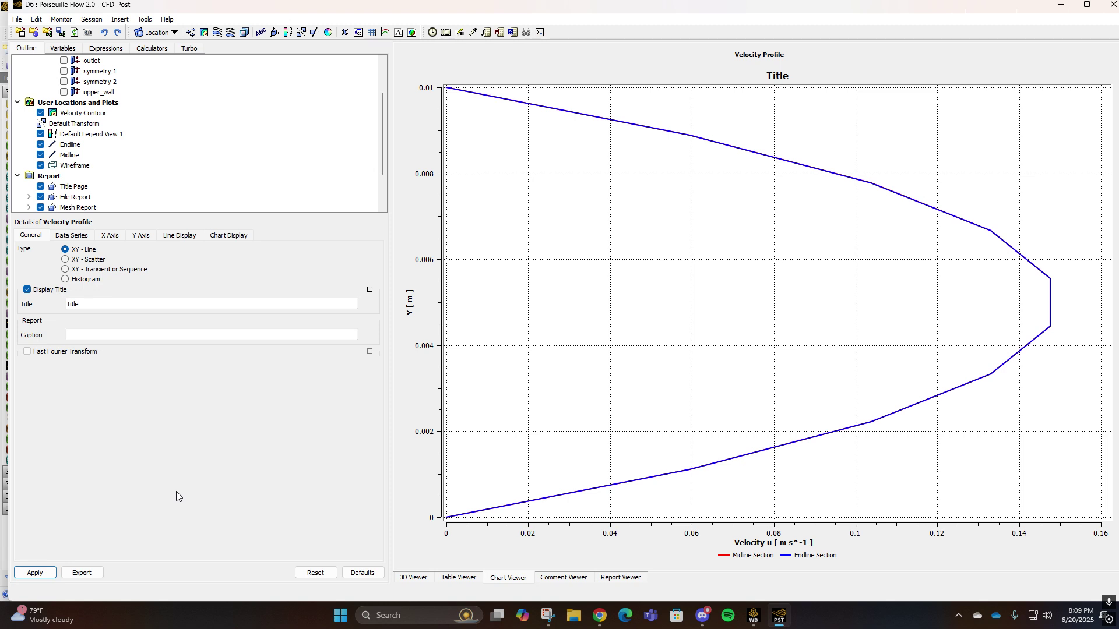
Compare the channel's velocity contour with the Velocity Profile chart, and close CFD-Post.
left_click(415, 578)
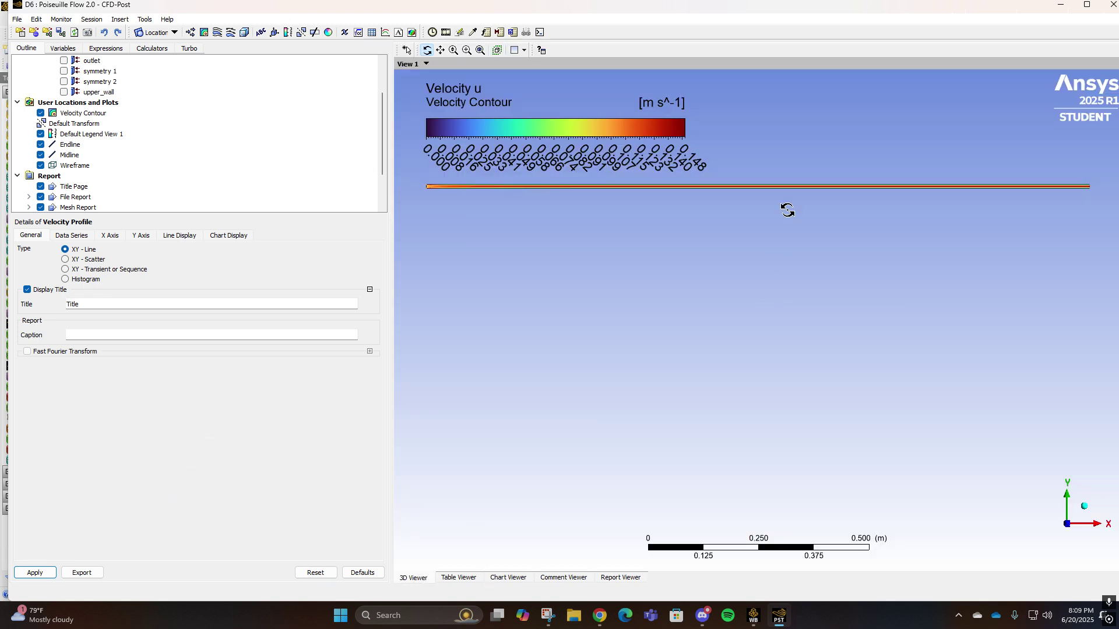
left_click(509, 577)
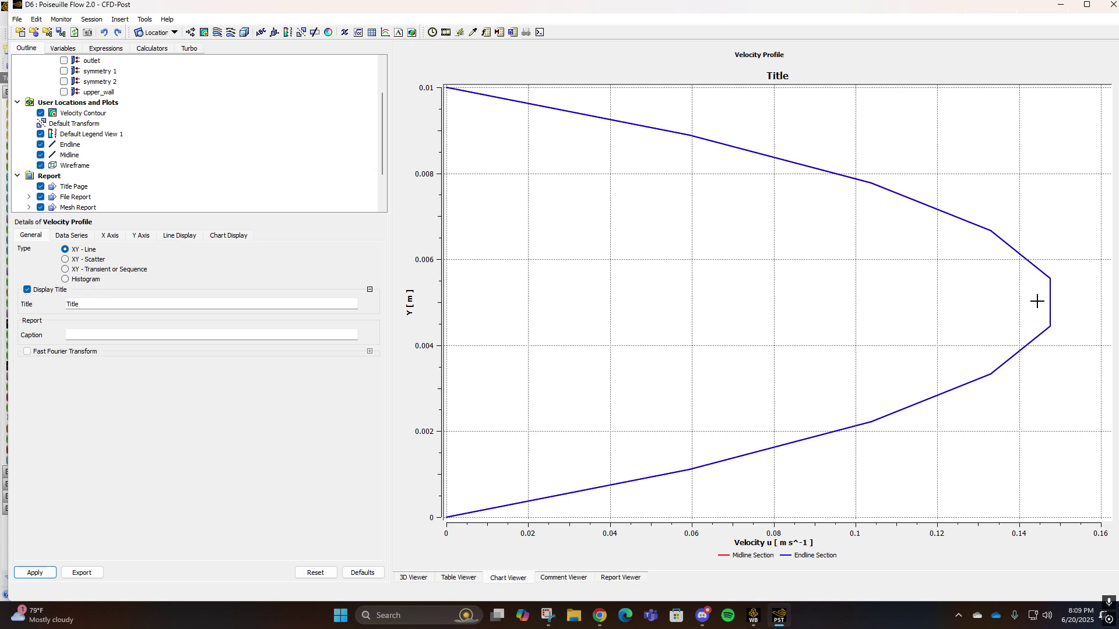
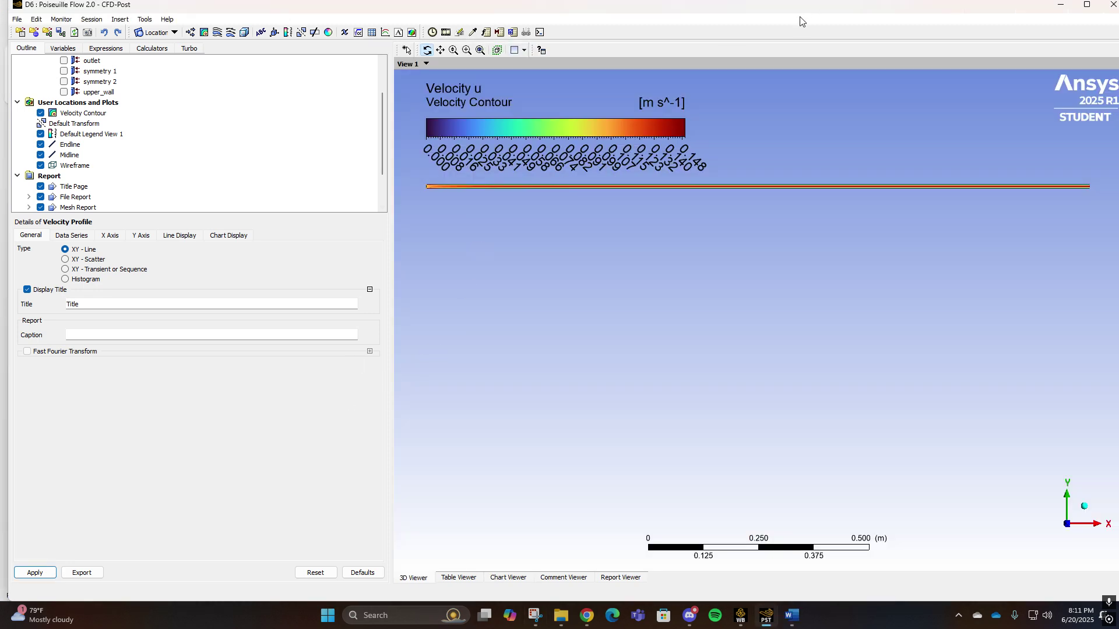
left_click(1110, 5)
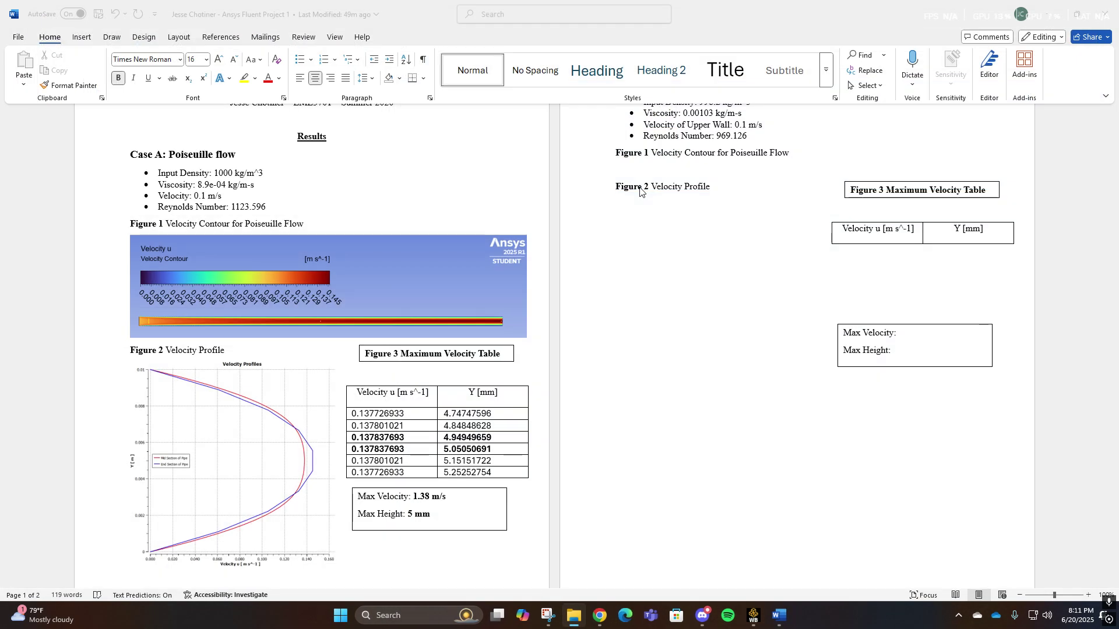
Switch to Workbench and add a new Fluid Flow (Fluent) system beside Poiseuille Flow 2.0.
left_click(753, 616)
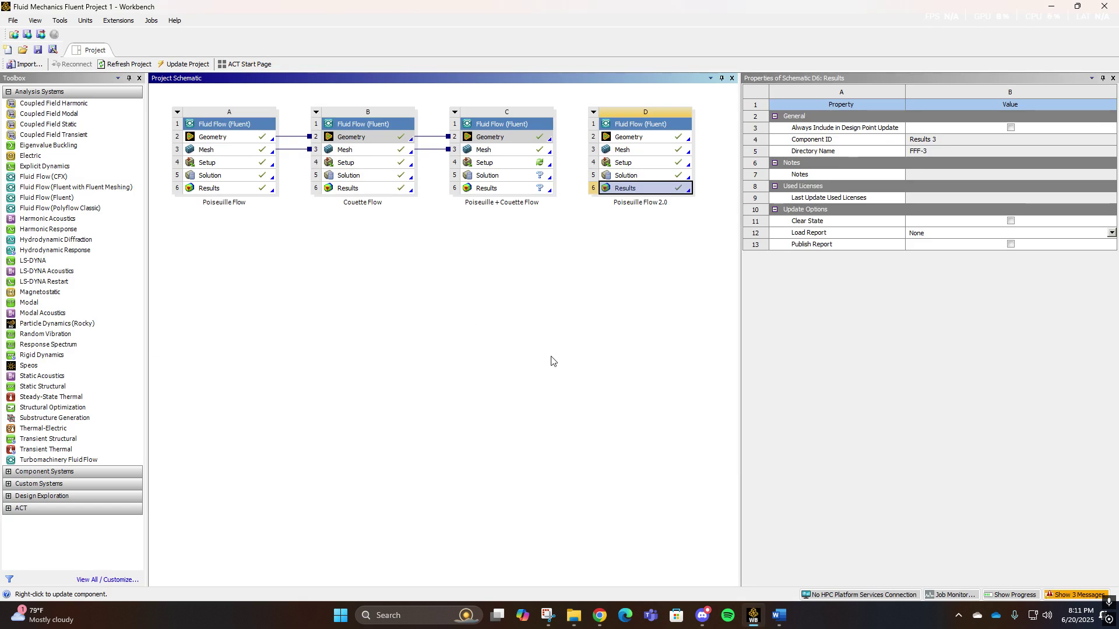
left_click(579, 327)
scroll(575, 444, "down", 1)
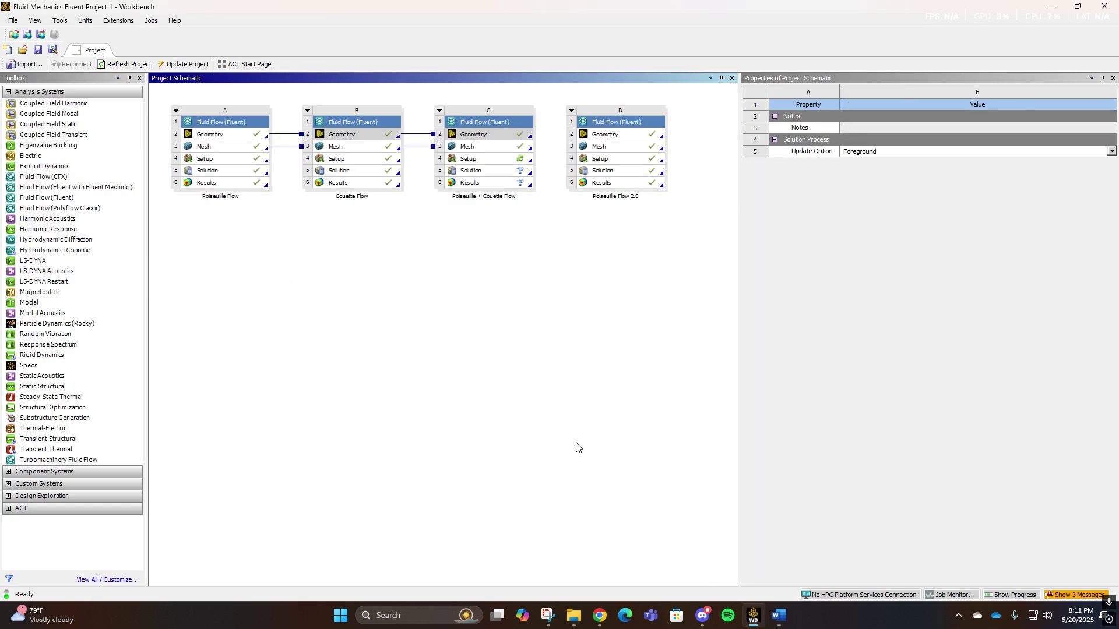
scroll(577, 442, "up", 1)
scroll(608, 310, "down", 8)
scroll(618, 118, "up", 5)
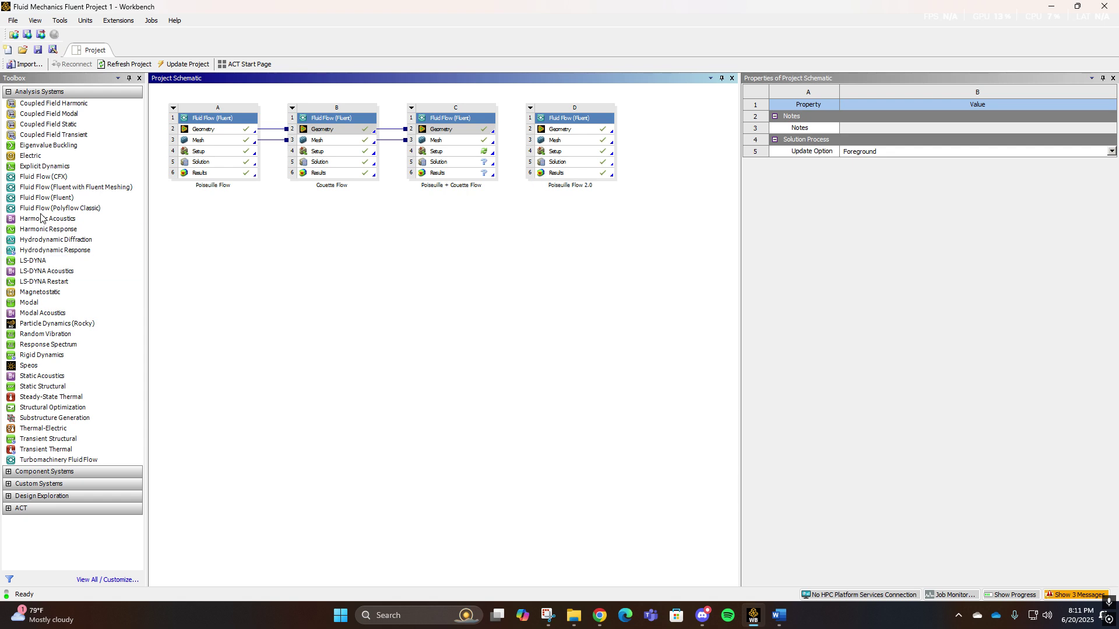
left_click_drag(47, 197, 680, 145)
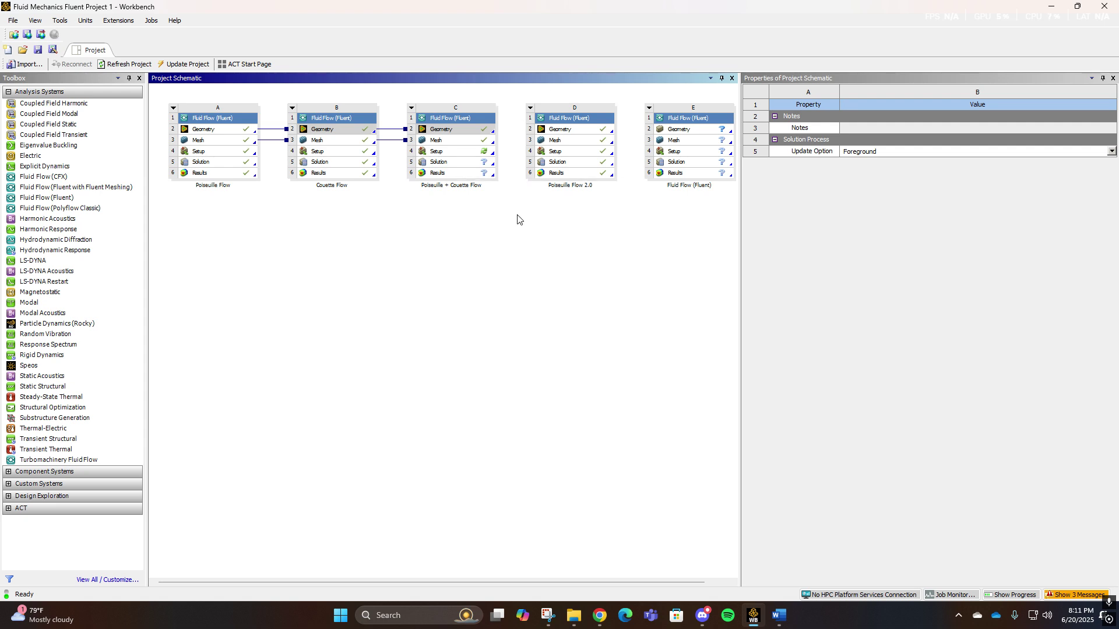
Share the Geometry and Mesh of Poiseuille Flow 2.0 with the new Fluid Flow (Fluent) system.
left_click_drag(579, 132, 673, 130)
left_click_drag(599, 142, 672, 140)
left_click(633, 230)
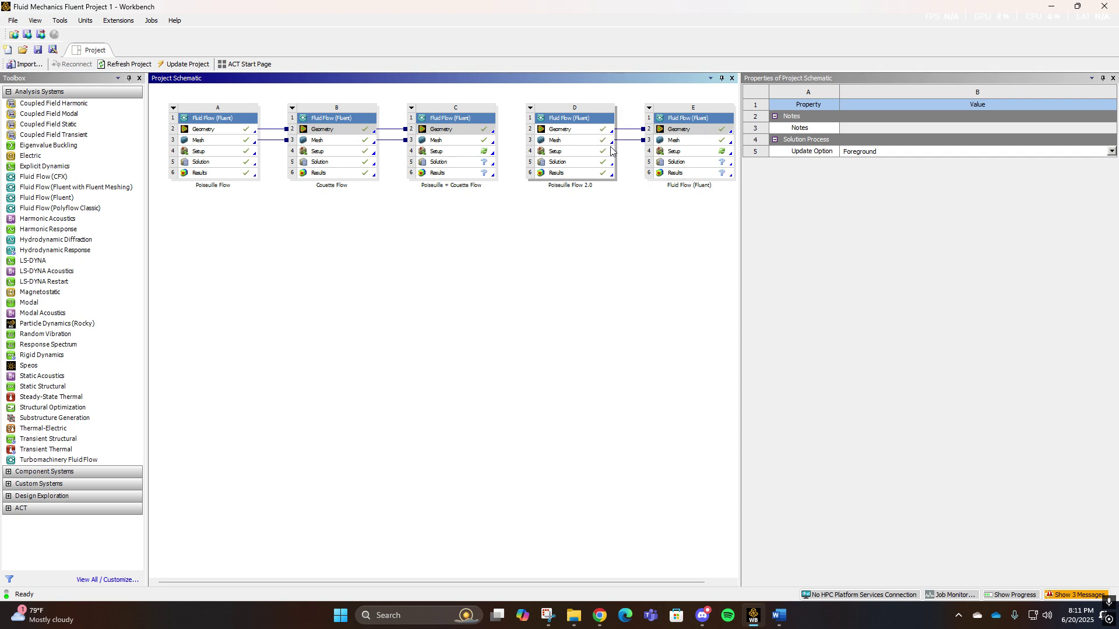
Launch the new system's Setup in Fluent with double precision and 4 solver processes, and dismiss the behavioral changes notice.
left_click(682, 153)
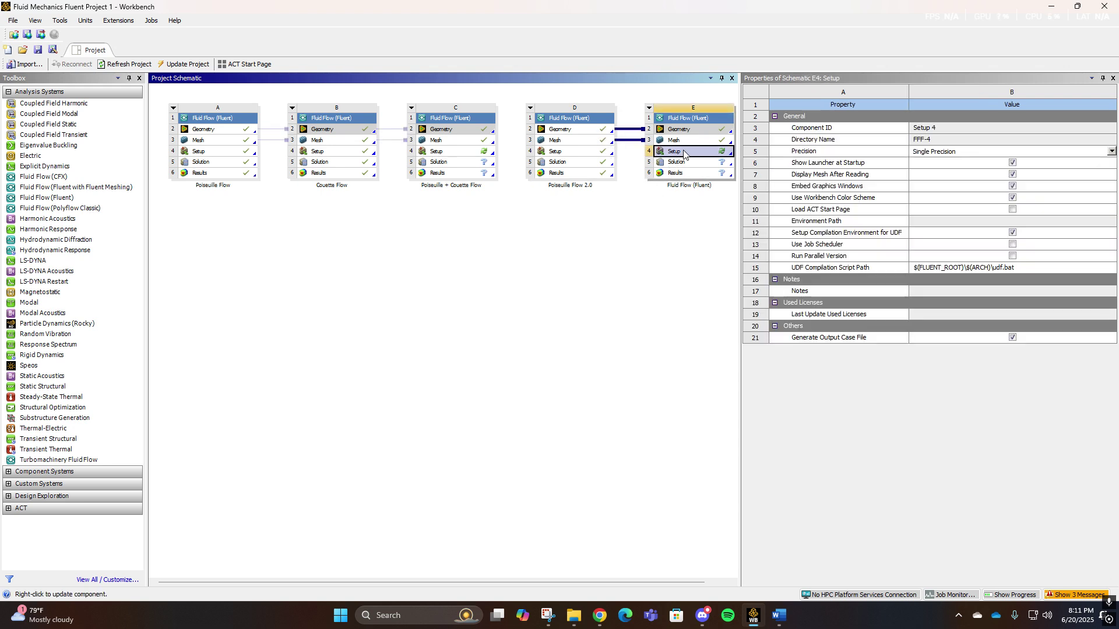
right_click(682, 153)
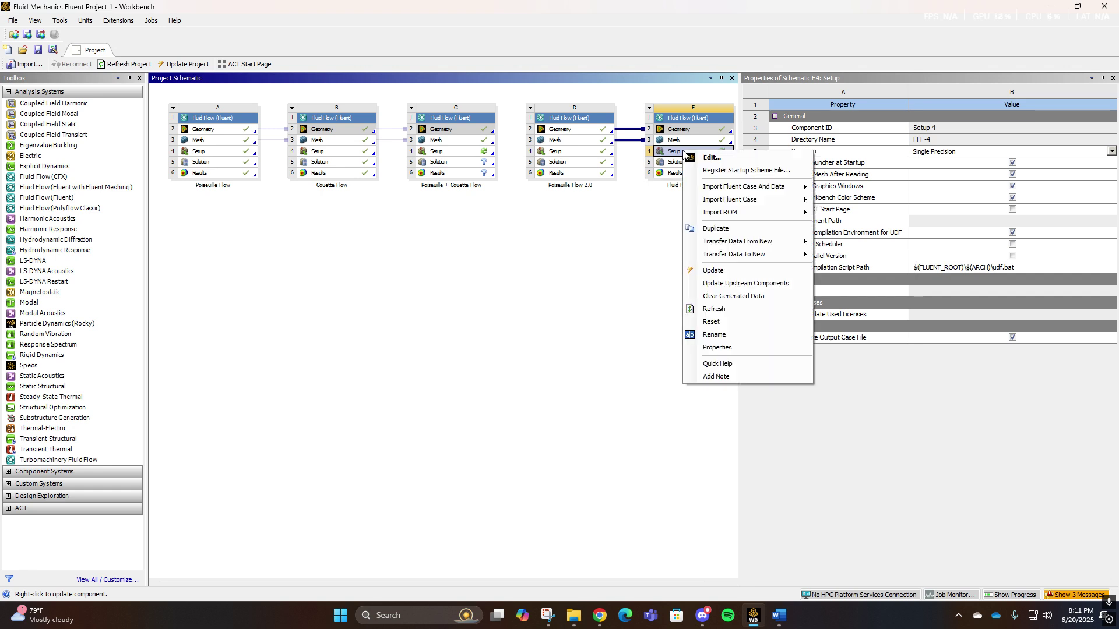
left_click(695, 161)
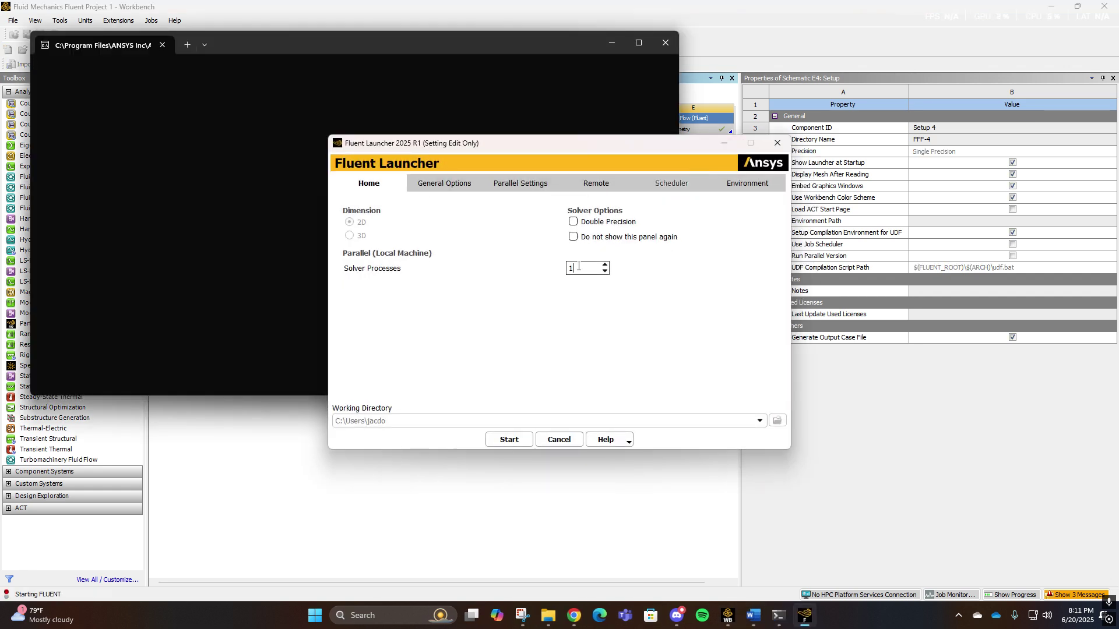
key("BackSpace")
type("4")
left_click(573, 221)
left_click(508, 439)
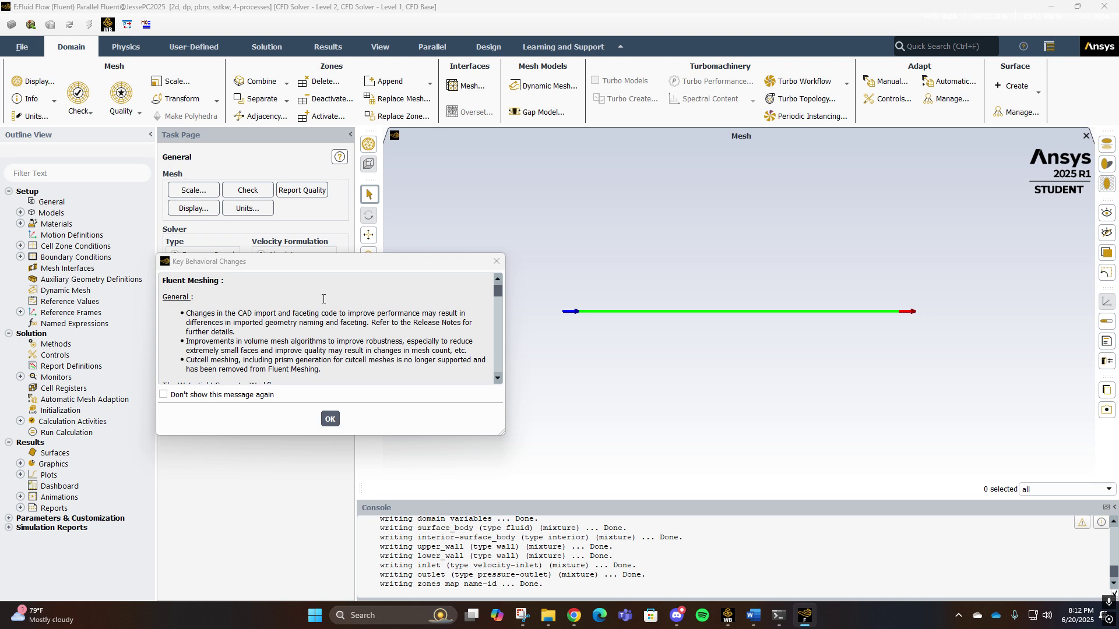
left_click(330, 420)
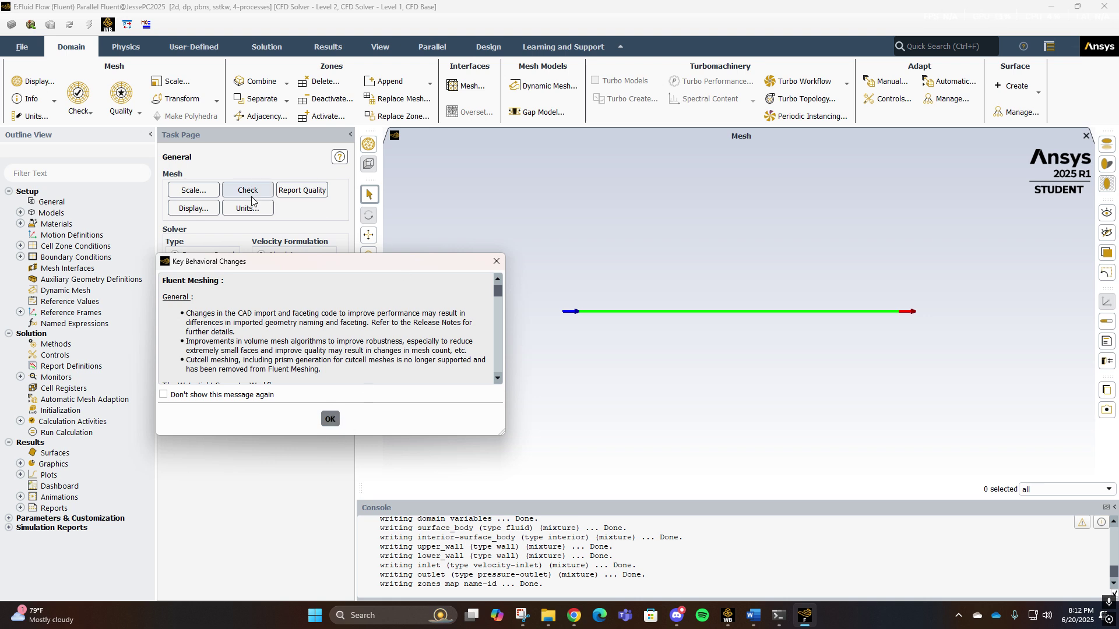
Dismiss the behavioral changes notice and set the viscous model to Laminar.
left_click(330, 419)
left_click(20, 212)
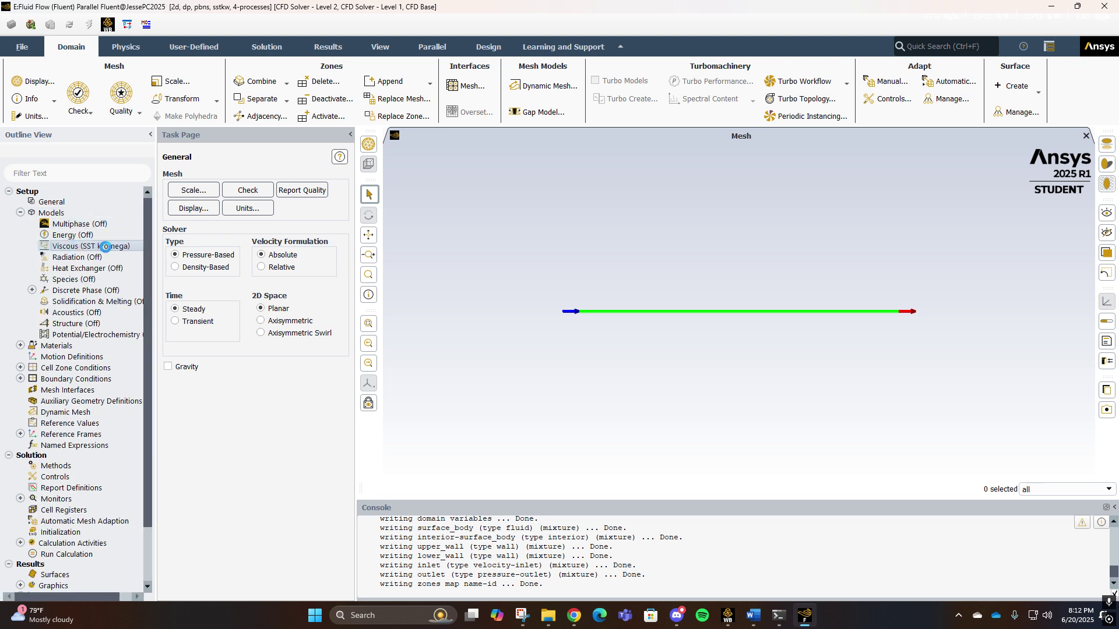
double_click(105, 247)
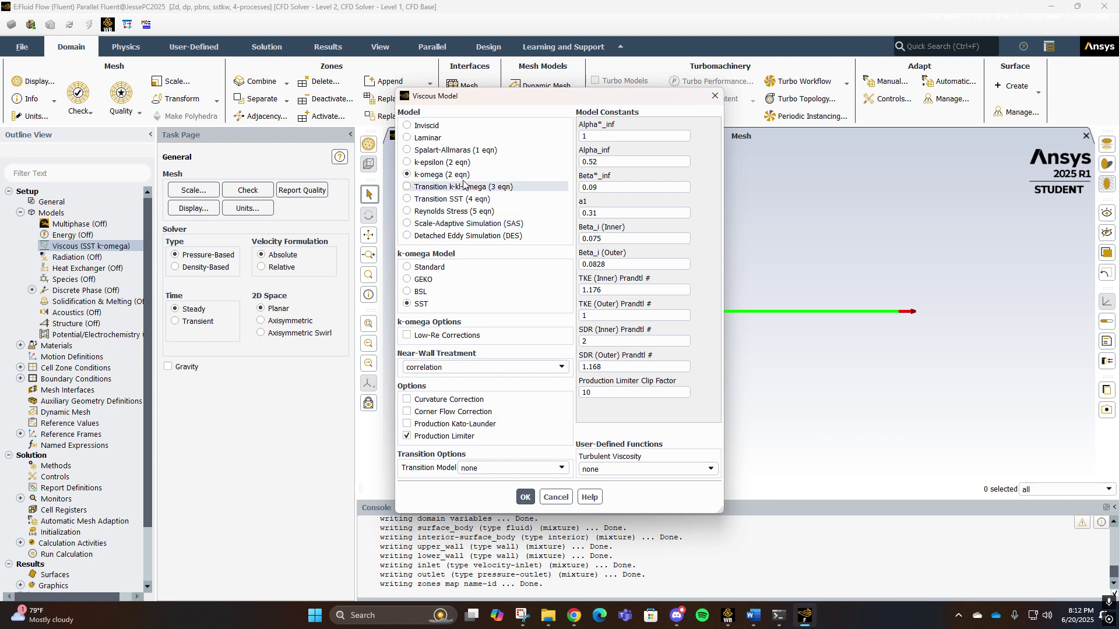
left_click(427, 138)
left_click(434, 265)
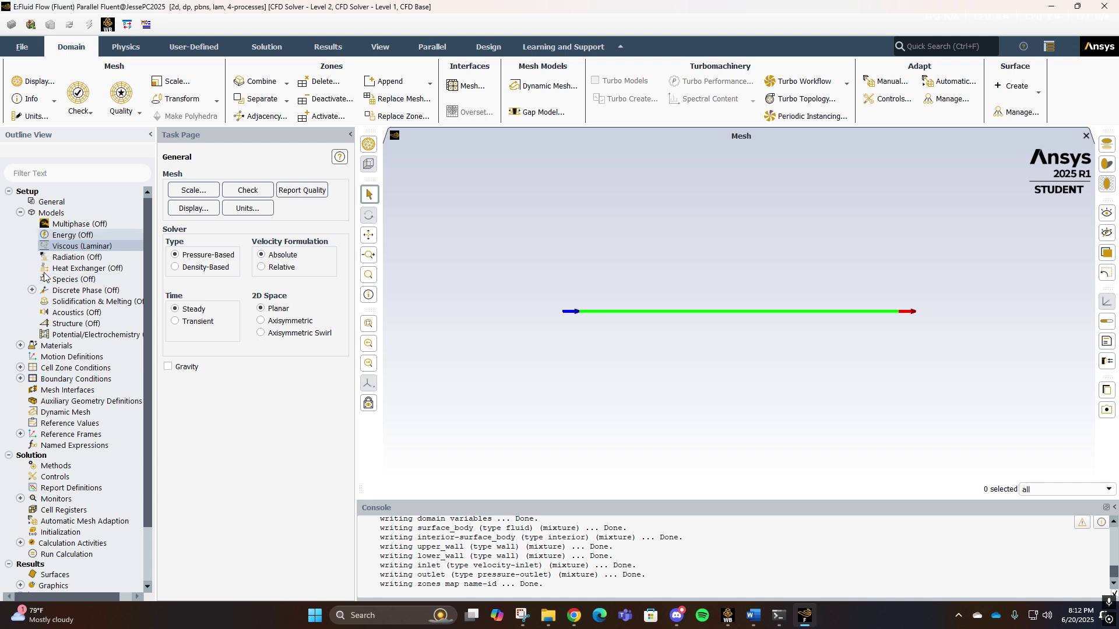
Copy water-liquid from the Fluent database into the case's fluid materials.
left_click(20, 213)
left_click(20, 223)
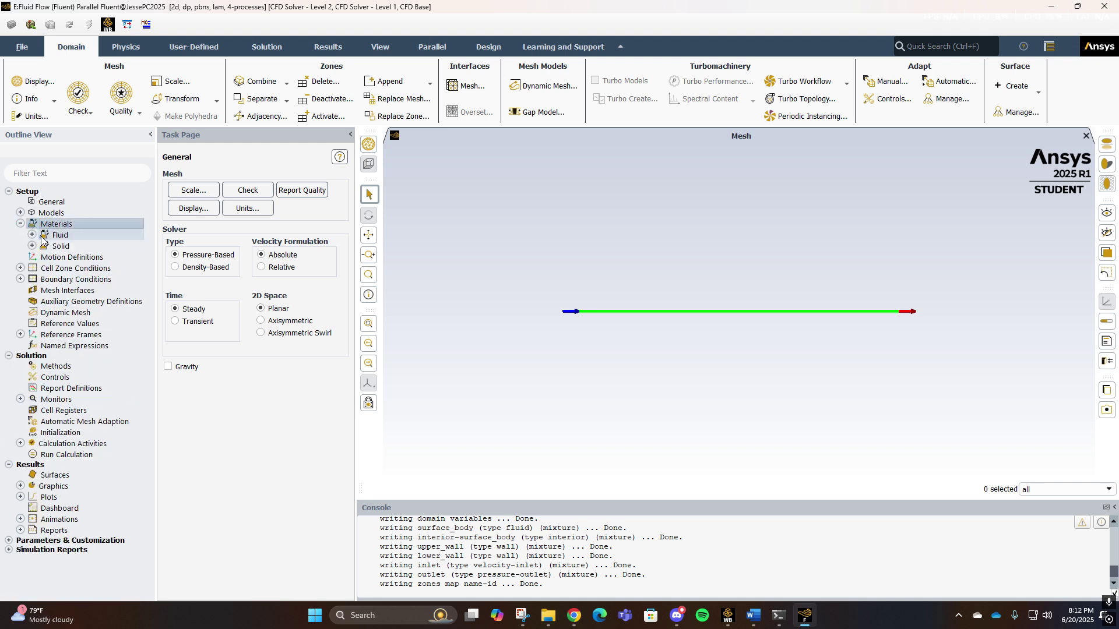
left_click(32, 234)
double_click(68, 246)
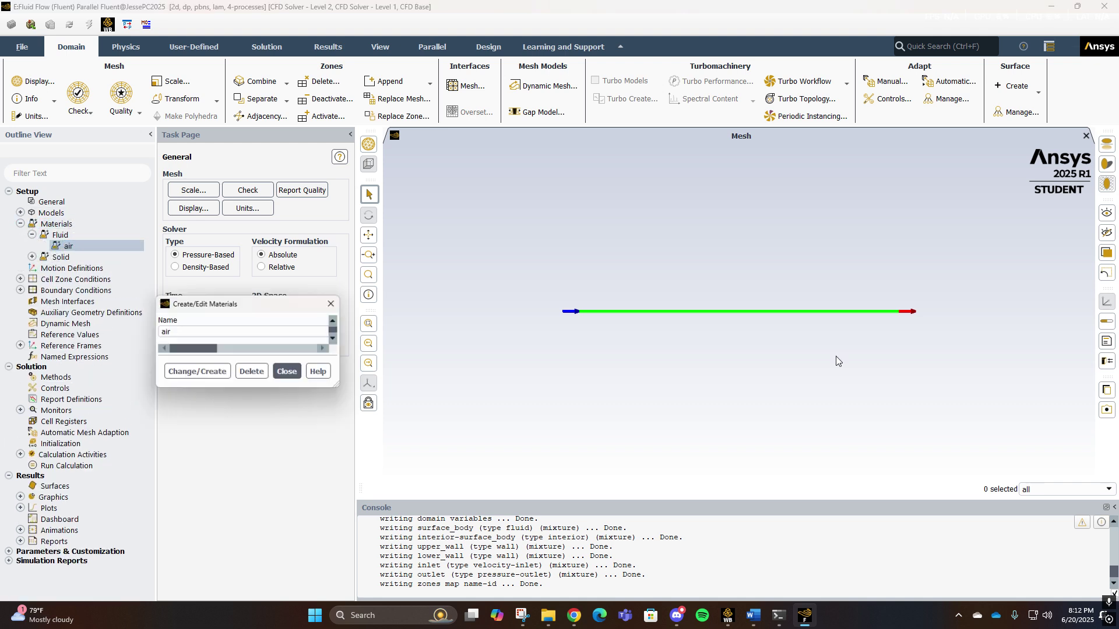
left_click(770, 213)
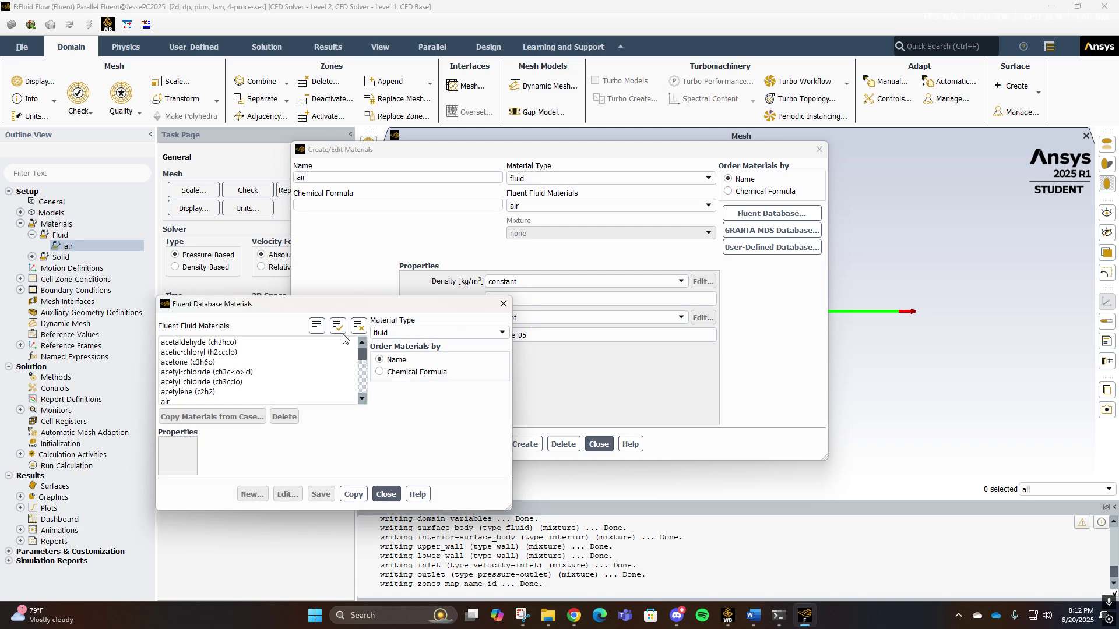
left_click_drag(366, 354, 364, 391)
left_click(198, 382)
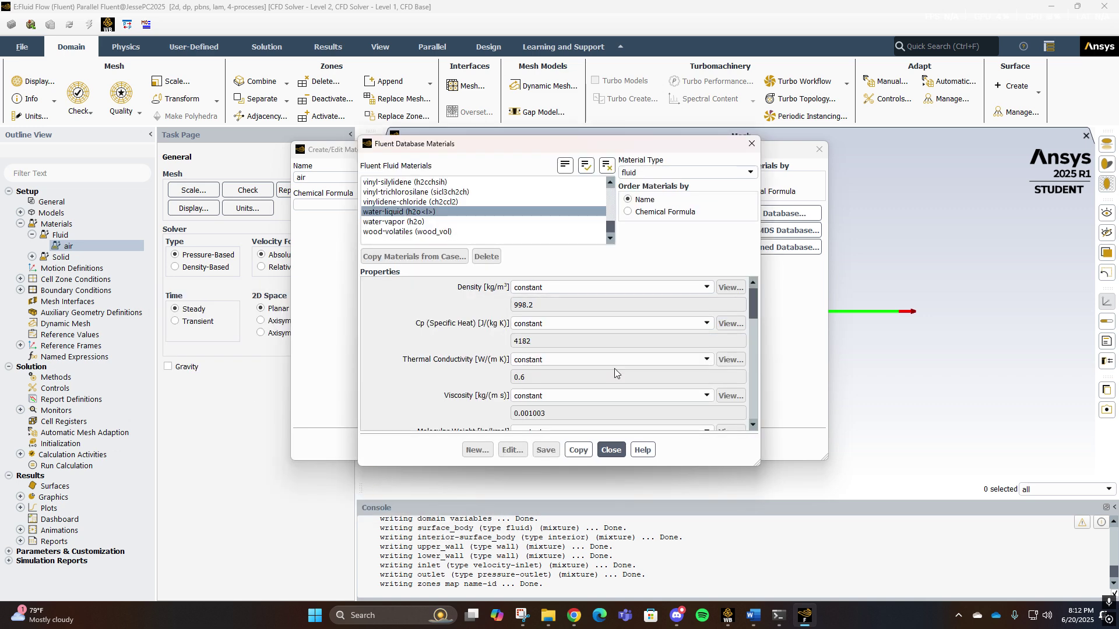
left_click(610, 450)
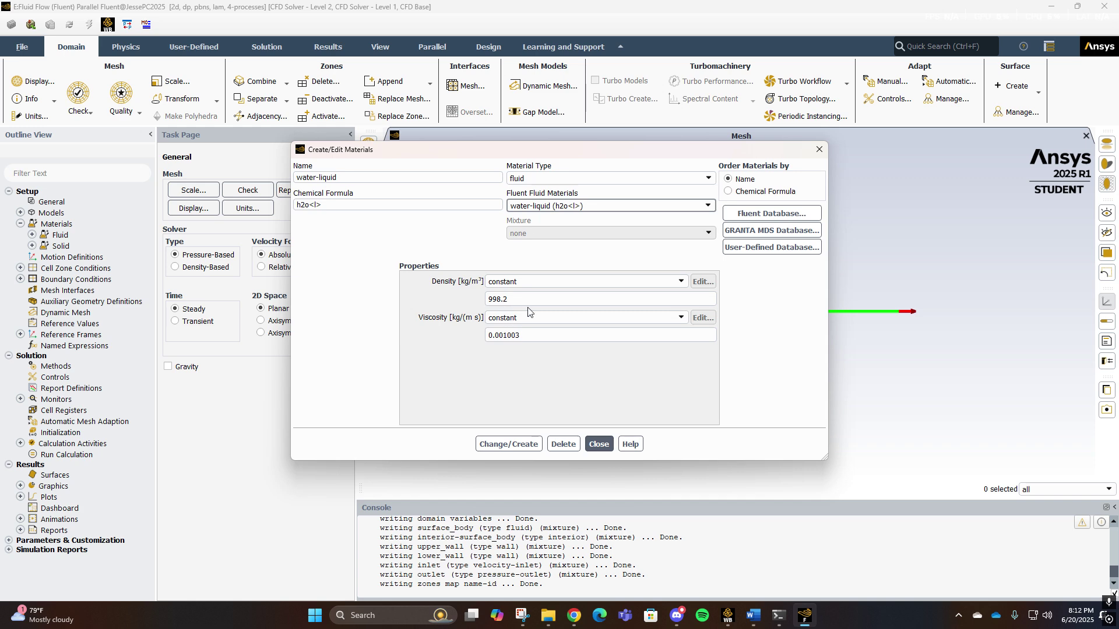
left_click(599, 444)
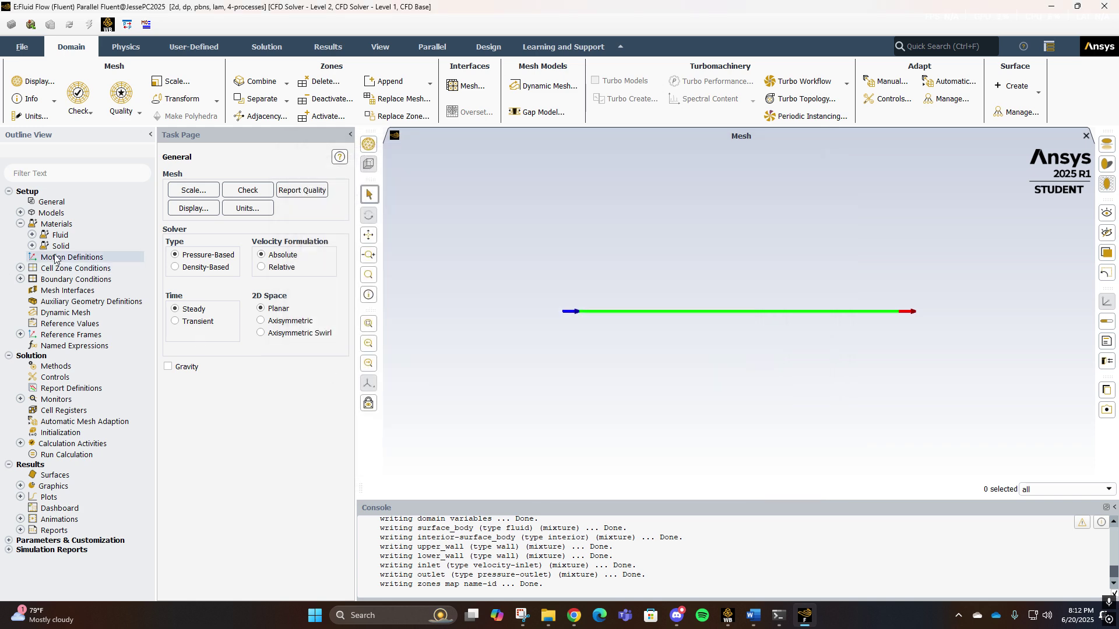
Assign water-liquid as the material of the surface_body cell zone.
left_click(20, 268)
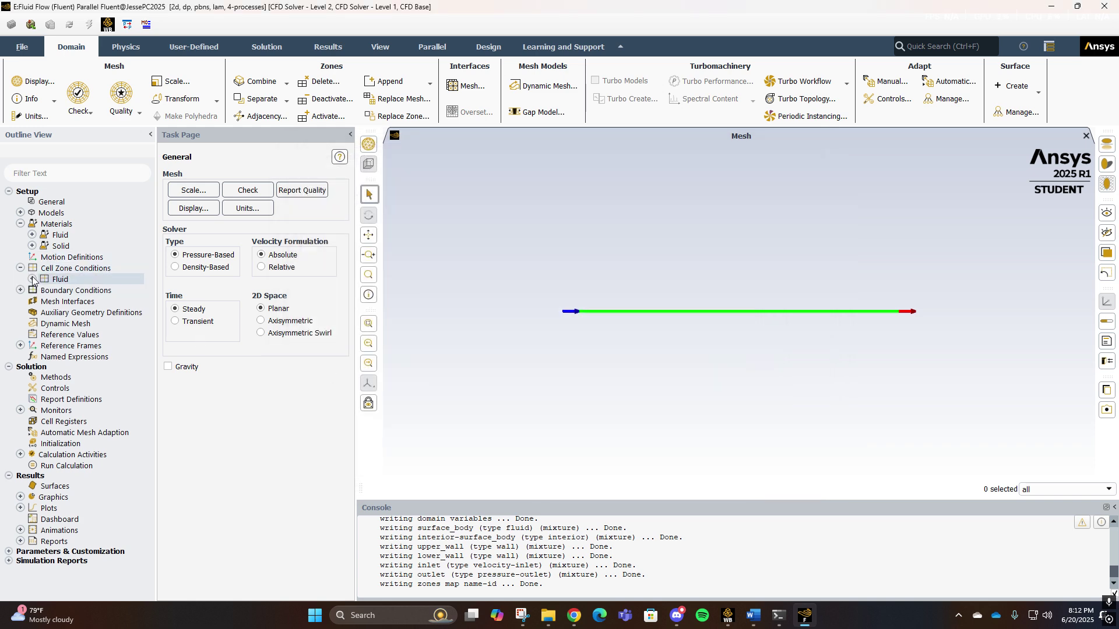
left_click(33, 279)
double_click(66, 291)
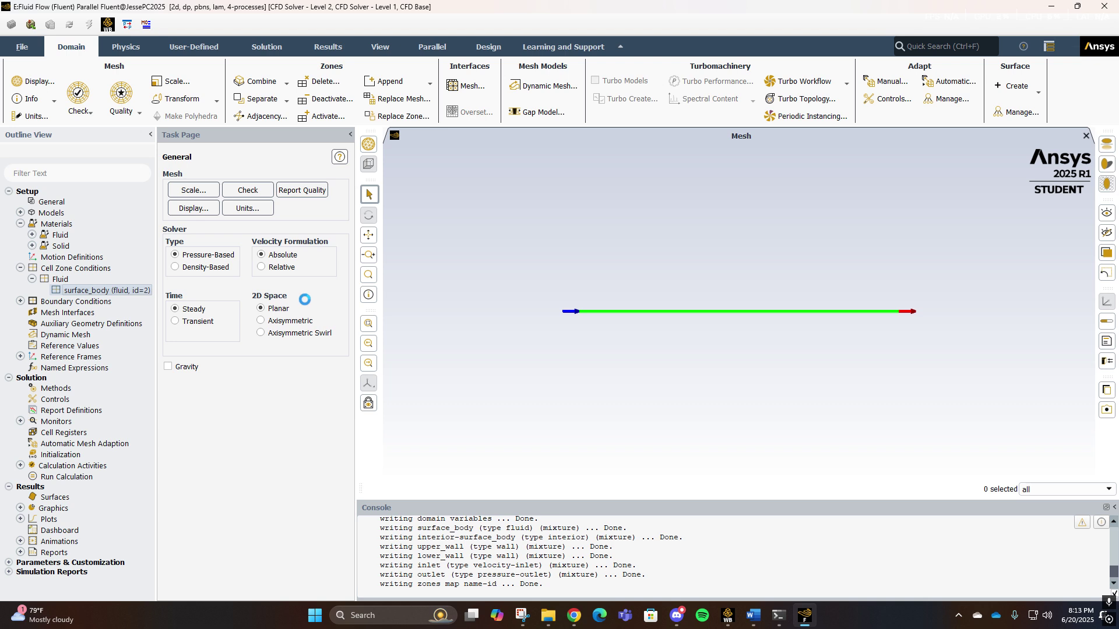
left_click(259, 349)
left_click(257, 364)
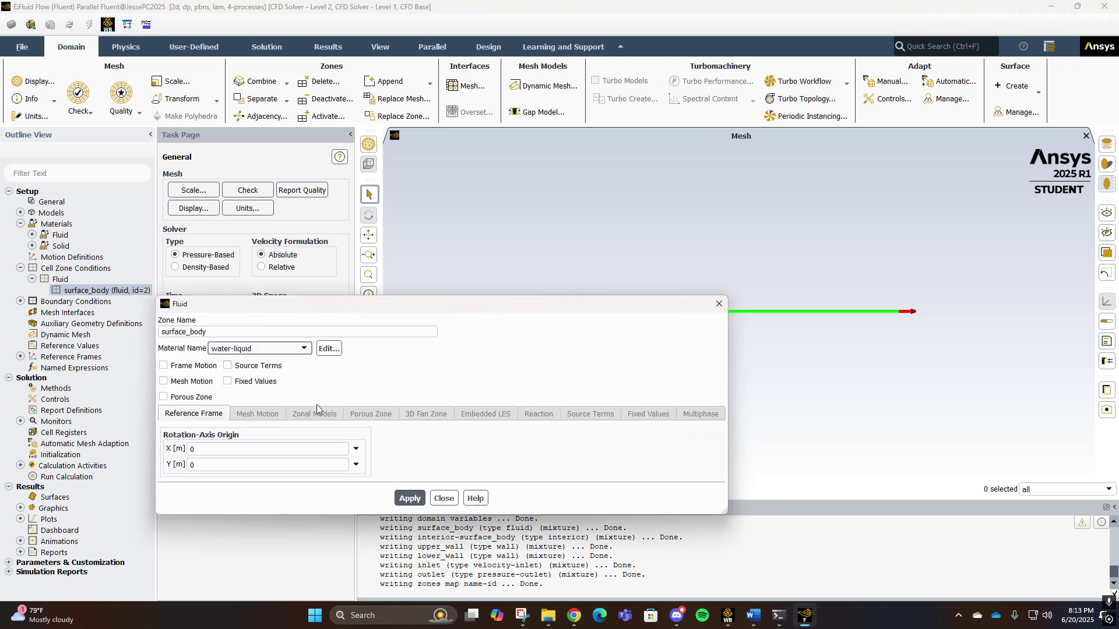
left_click(444, 498)
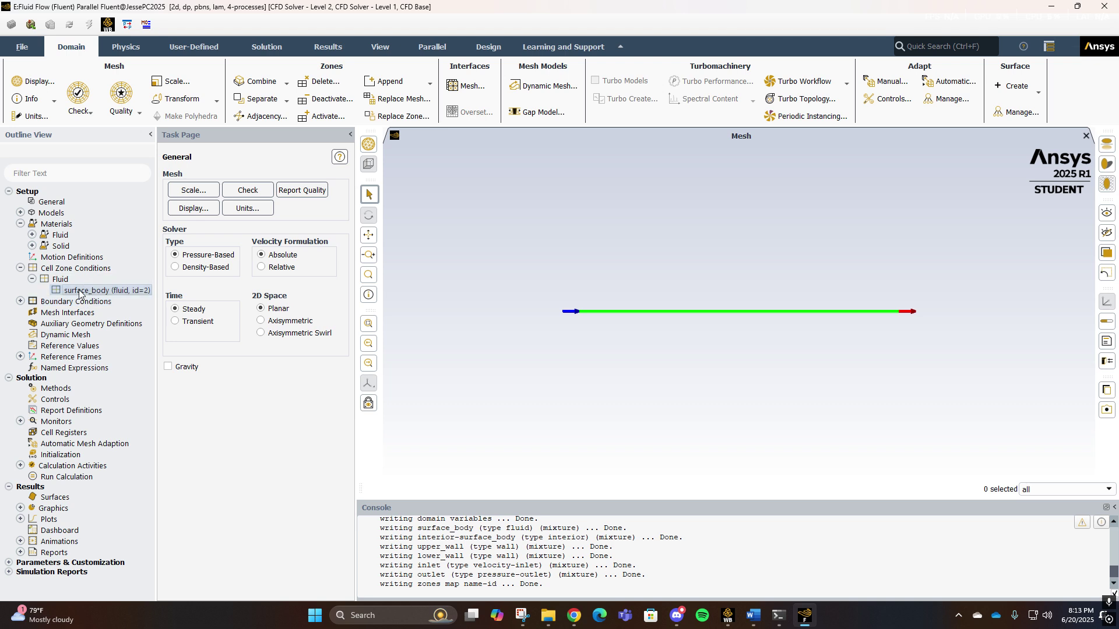
Delete air from the case's fluid materials.
left_click(32, 235)
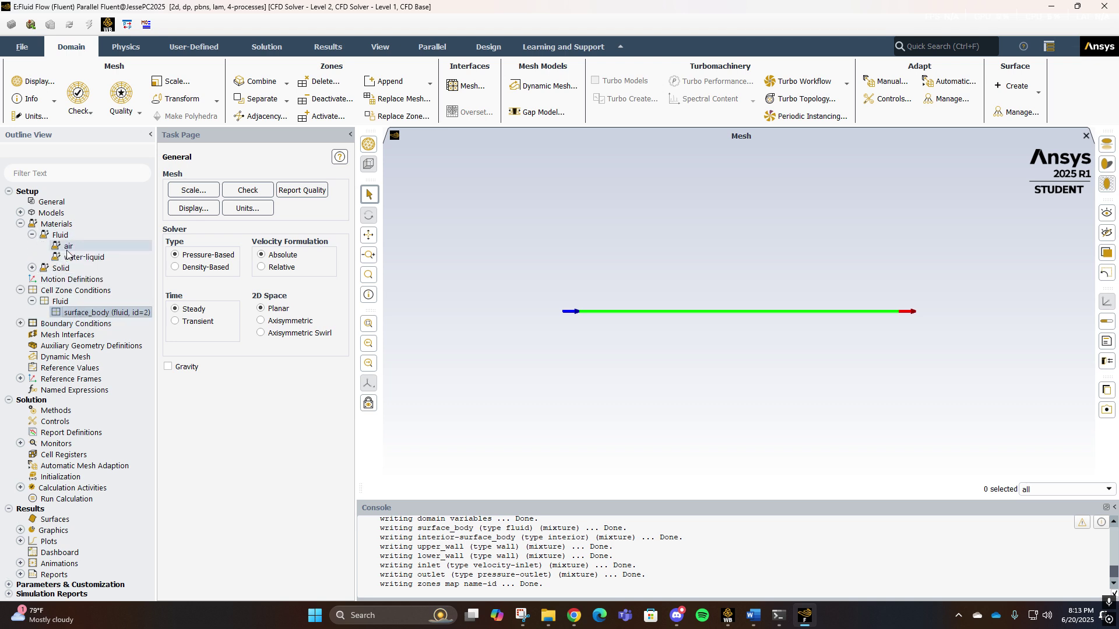
left_click(73, 247)
right_click(84, 255)
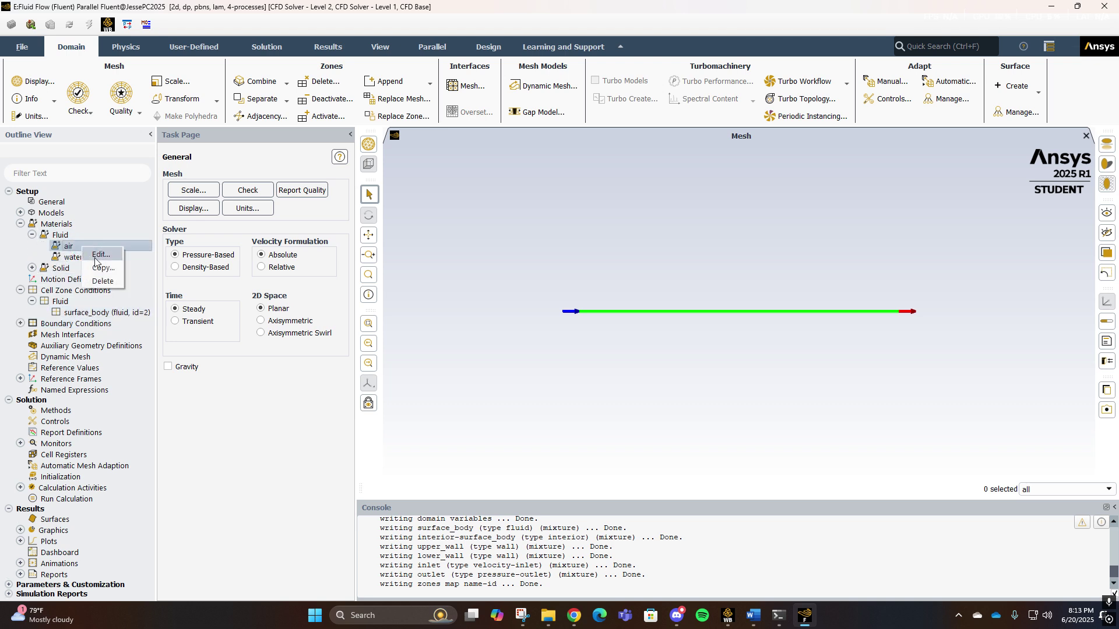
left_click(102, 267)
left_click(544, 337)
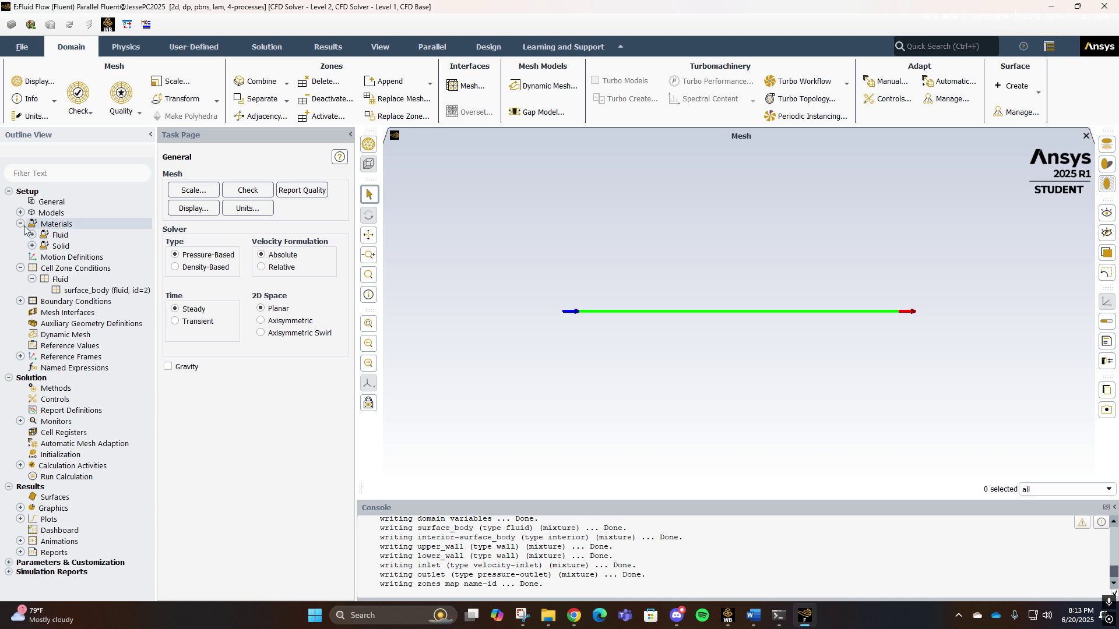
left_click(20, 268)
left_click(21, 279)
left_click(32, 290)
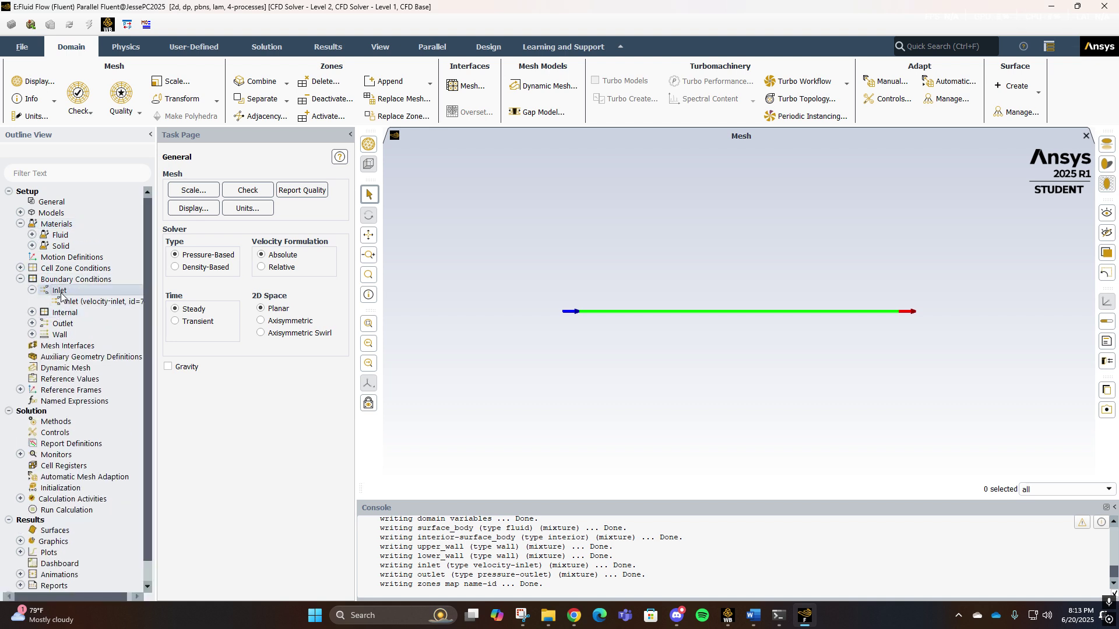
double_click(60, 291)
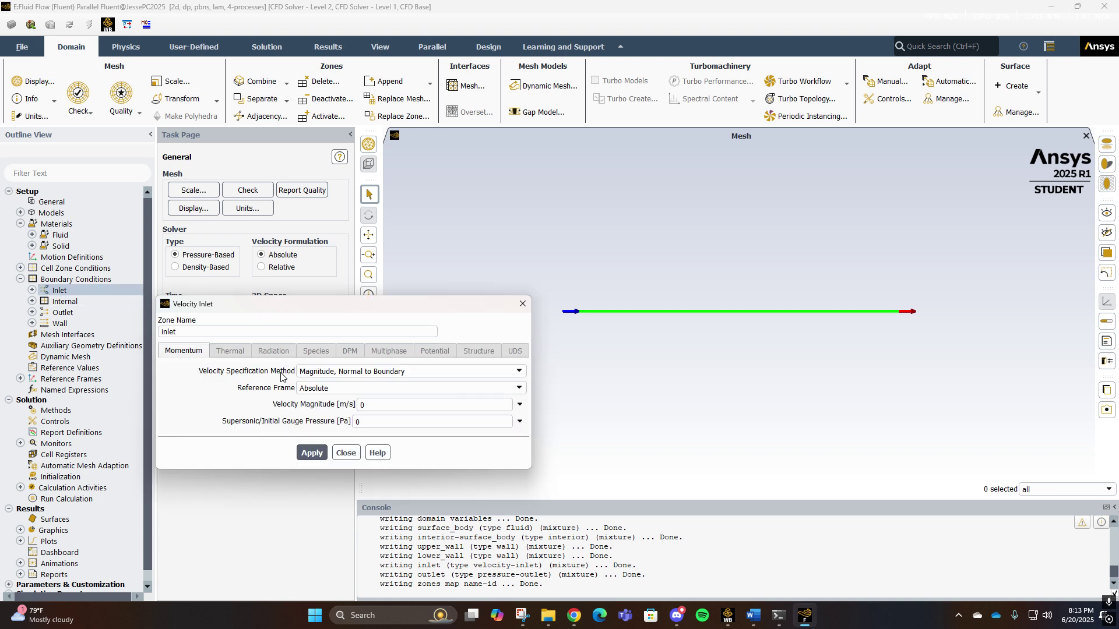
left_click(346, 452)
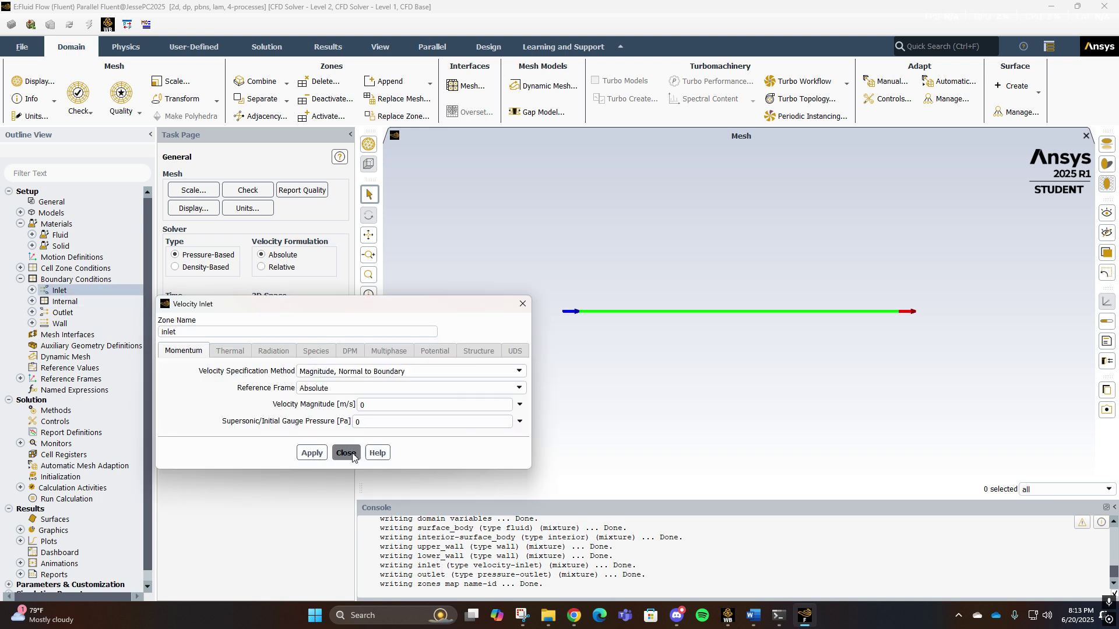
Change the inlet zone's boundary type to pressure-inlet and apply it with 0 Pa gauge total pressure.
double_click(76, 279)
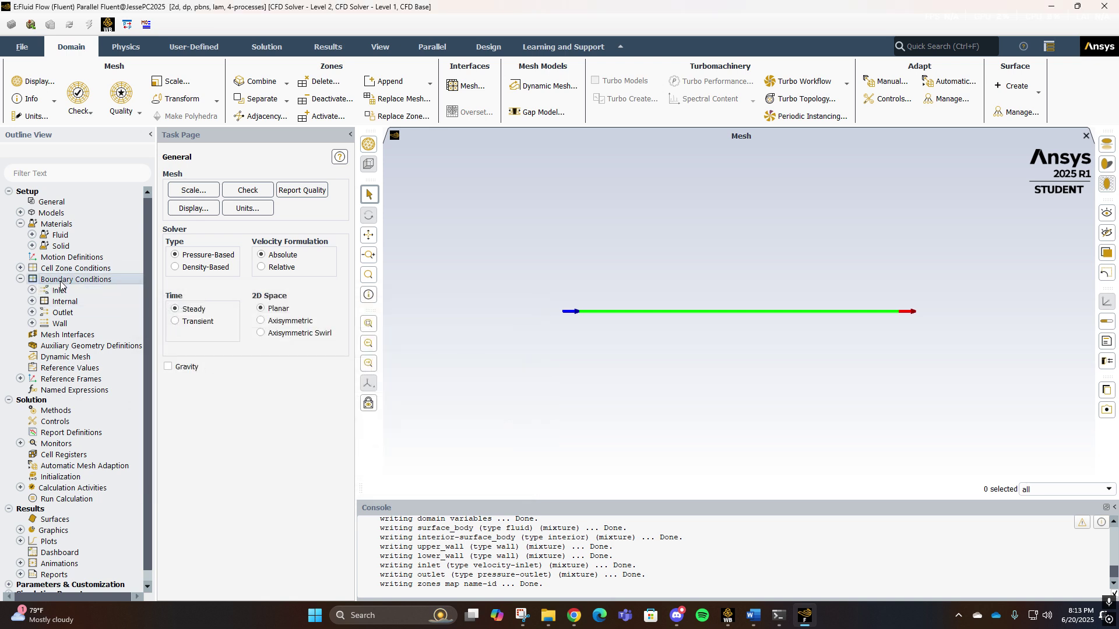
left_click(186, 204)
left_click(185, 196)
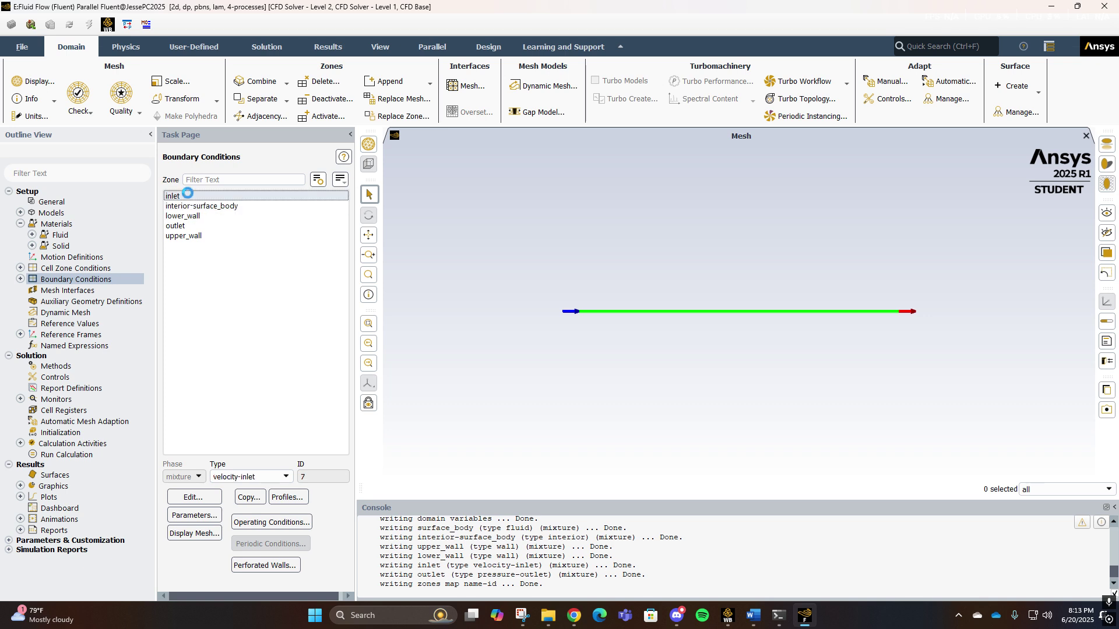
left_click(259, 477)
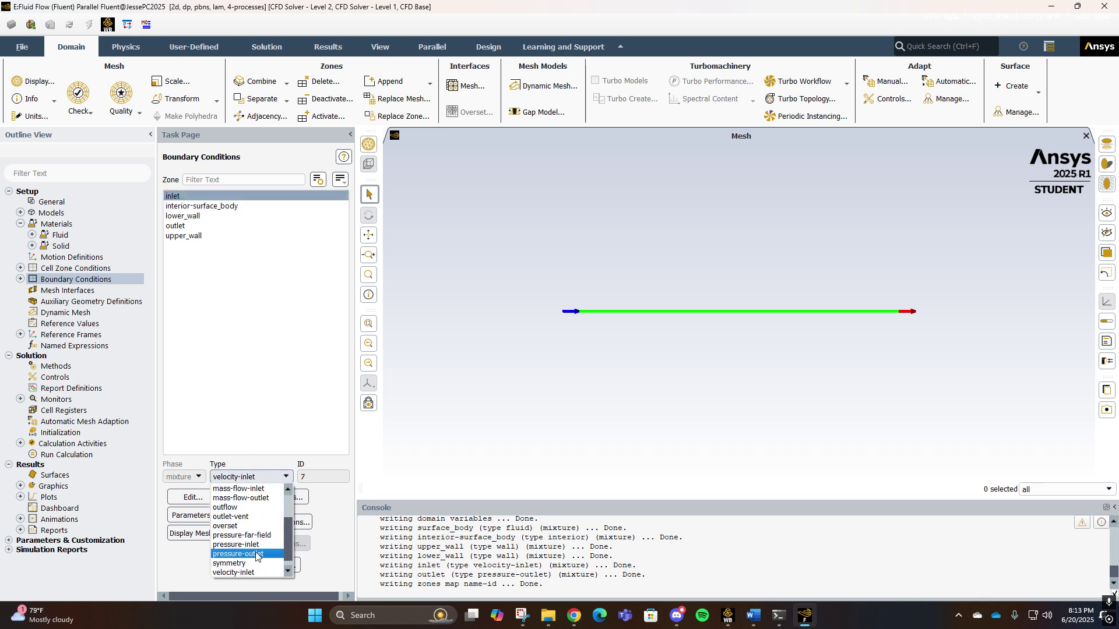
left_click(244, 544)
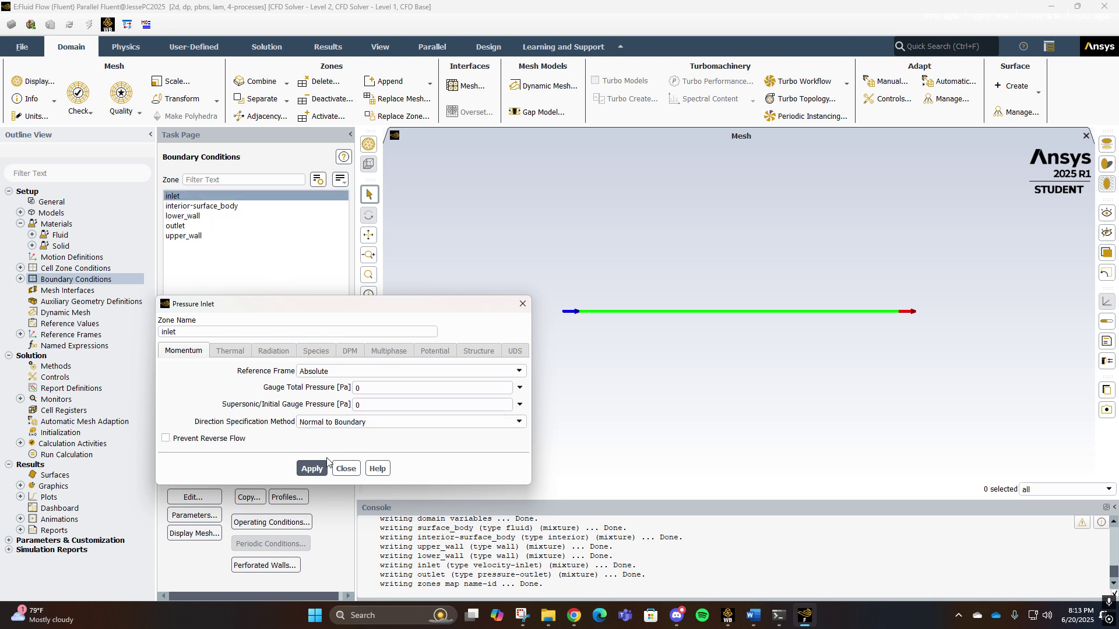
left_click(312, 468)
left_click(342, 470)
Check the outlet's pressure settings, and enable Prevent Reverse Flow on the inlet.
double_click(185, 227)
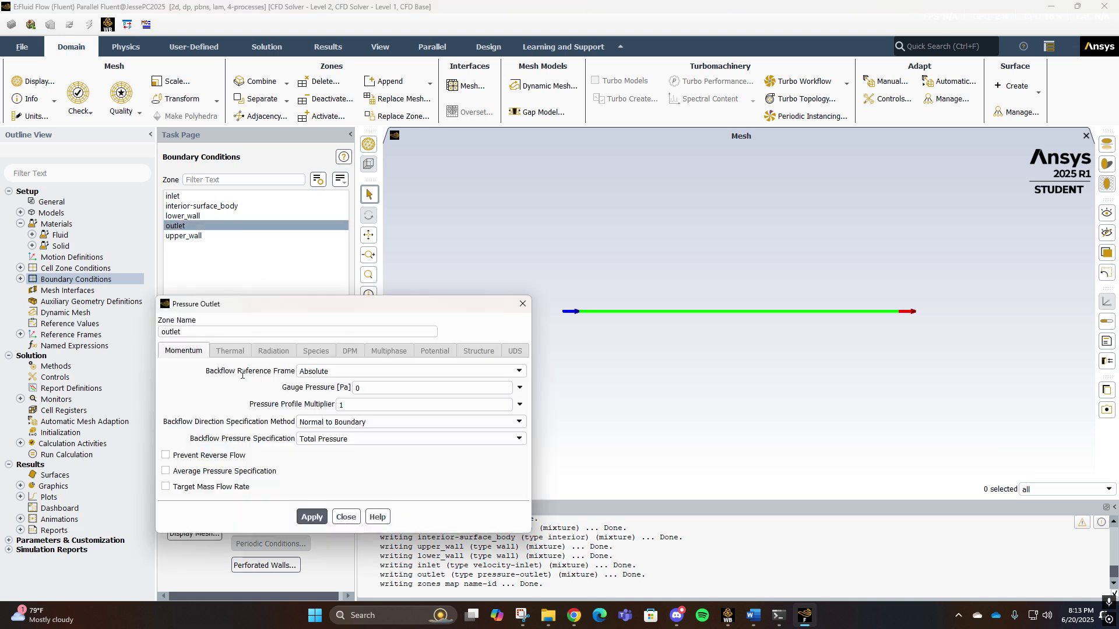
left_click(345, 516)
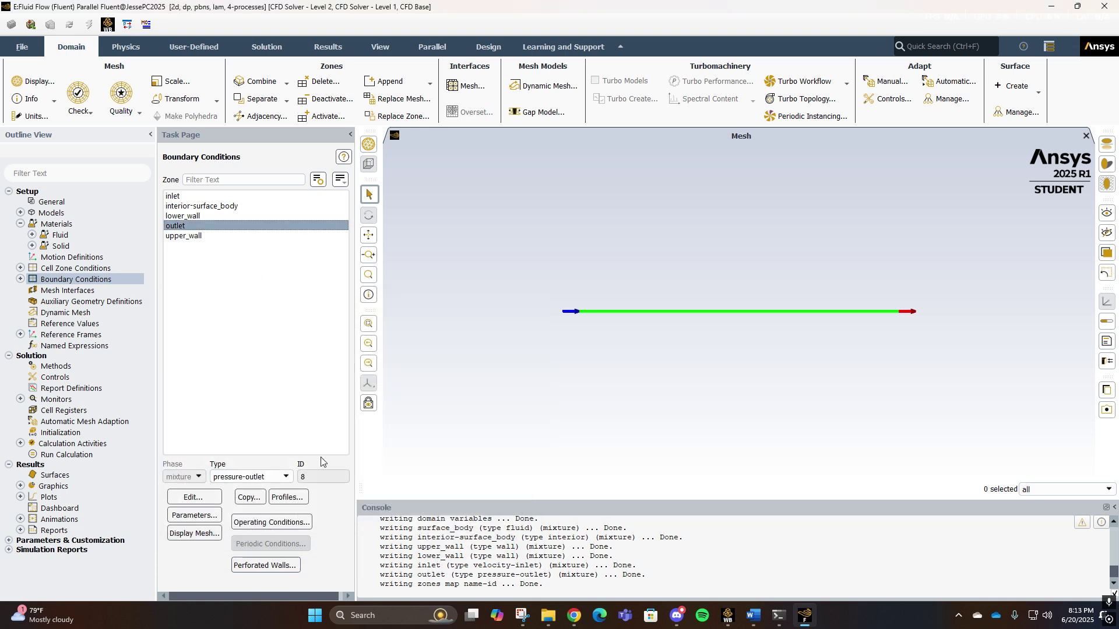
left_click(192, 197)
double_click(188, 198)
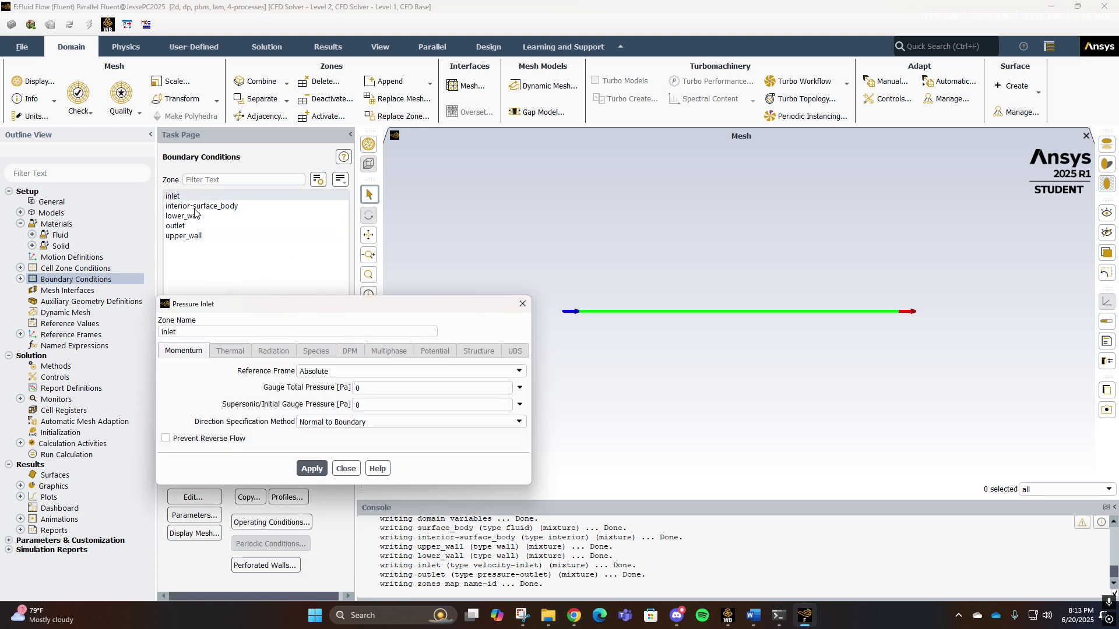
left_click(166, 438)
left_click(313, 469)
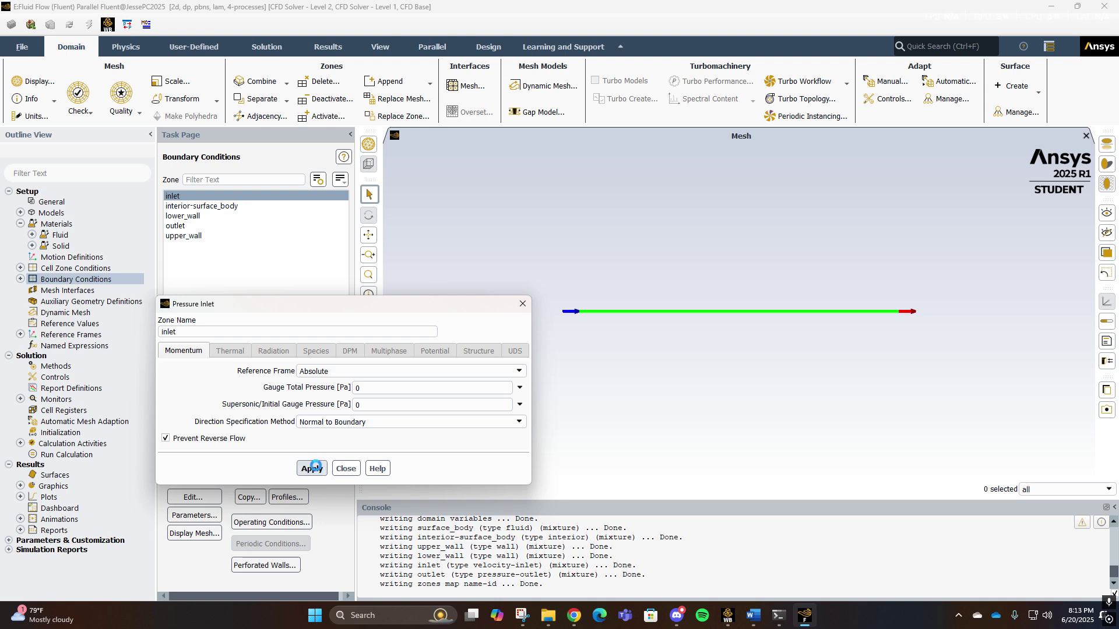
left_click(347, 468)
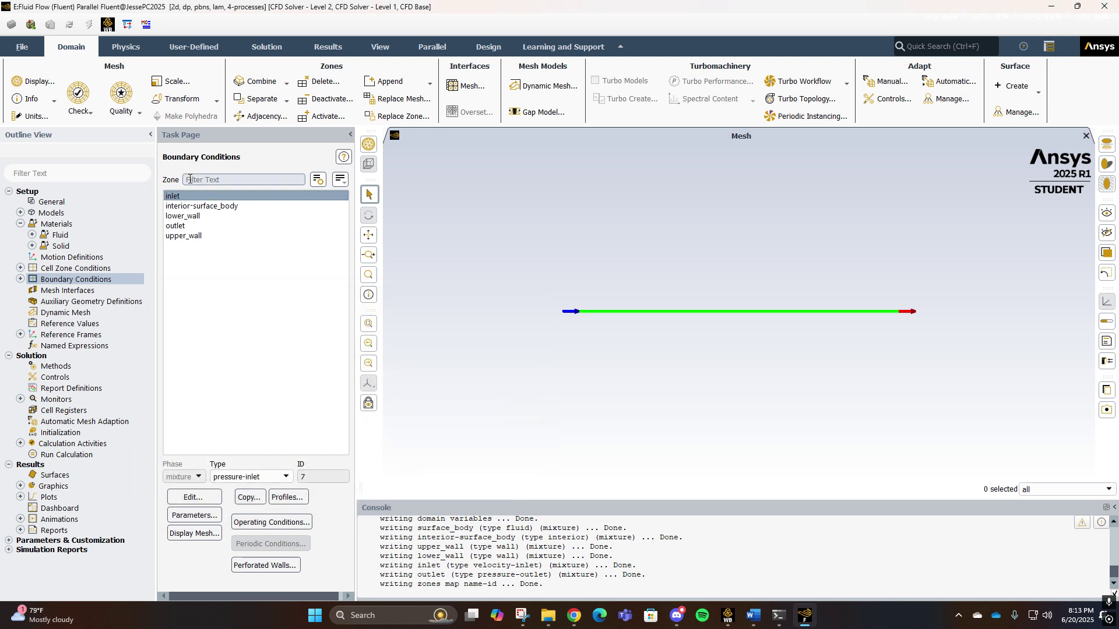
Try Target Mass Flow Rate on the outlet, turn it off, and apply Prevent Reverse Flow instead.
left_click(188, 226)
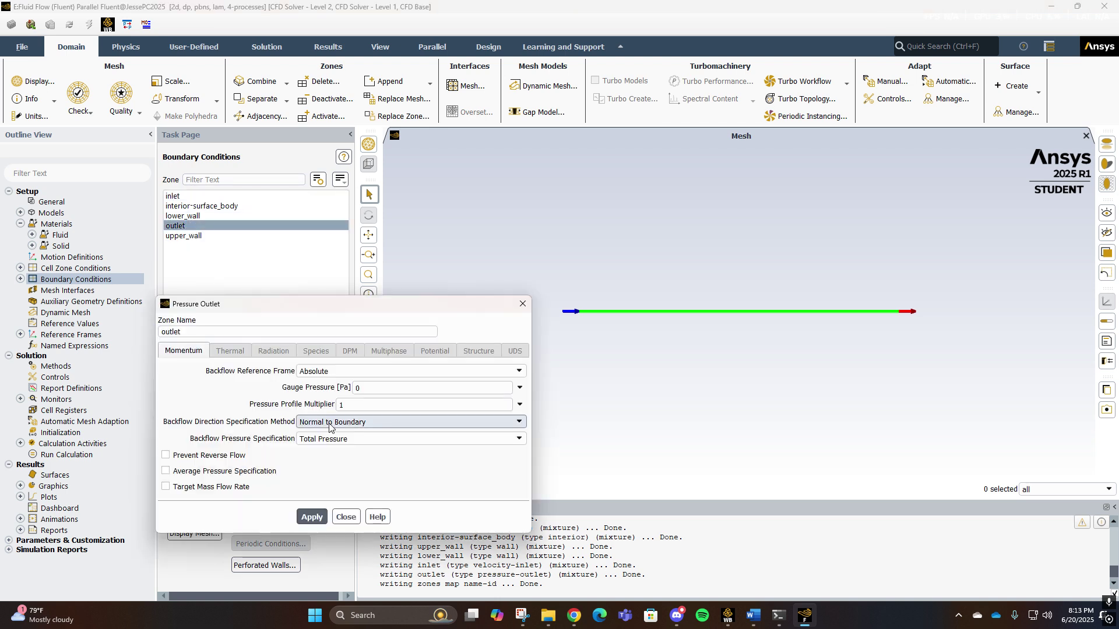
left_click(216, 487)
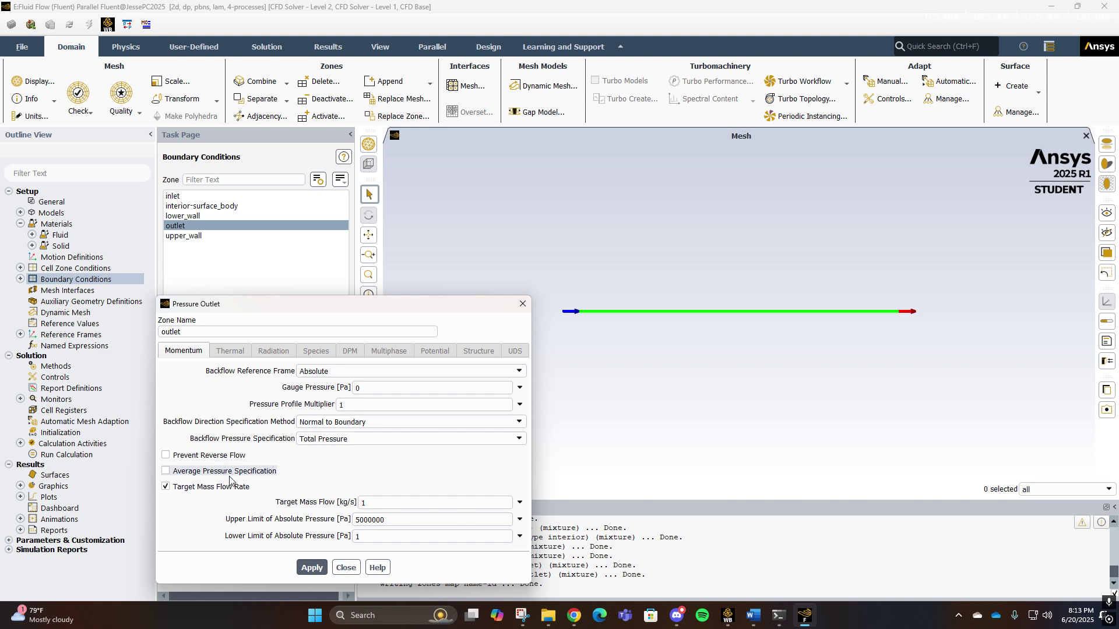
left_click(312, 568)
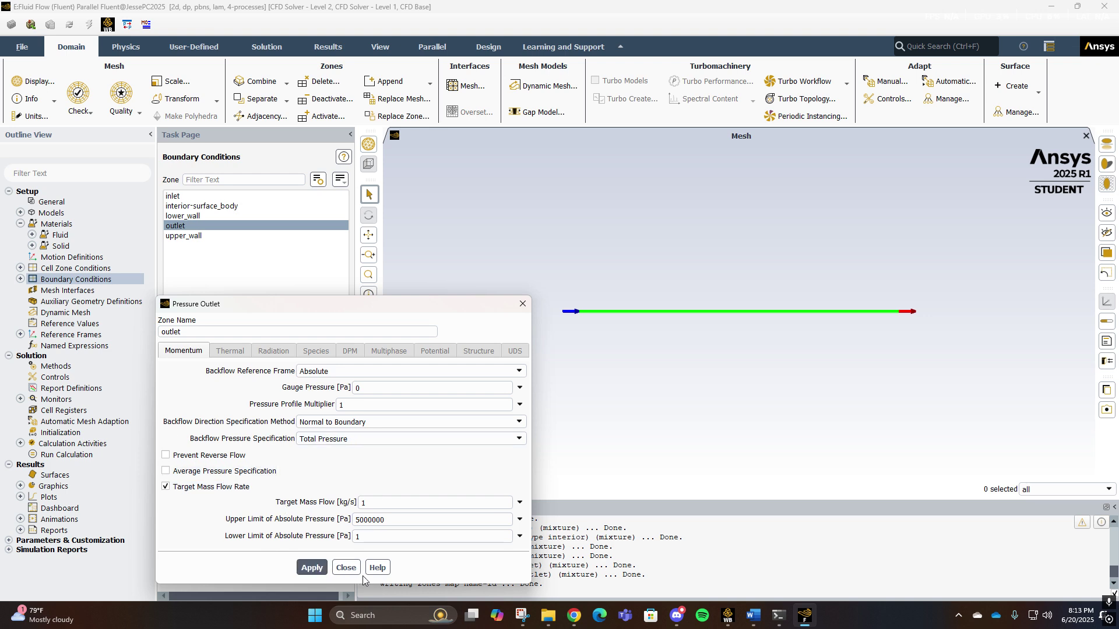
left_click(201, 487)
left_click(203, 456)
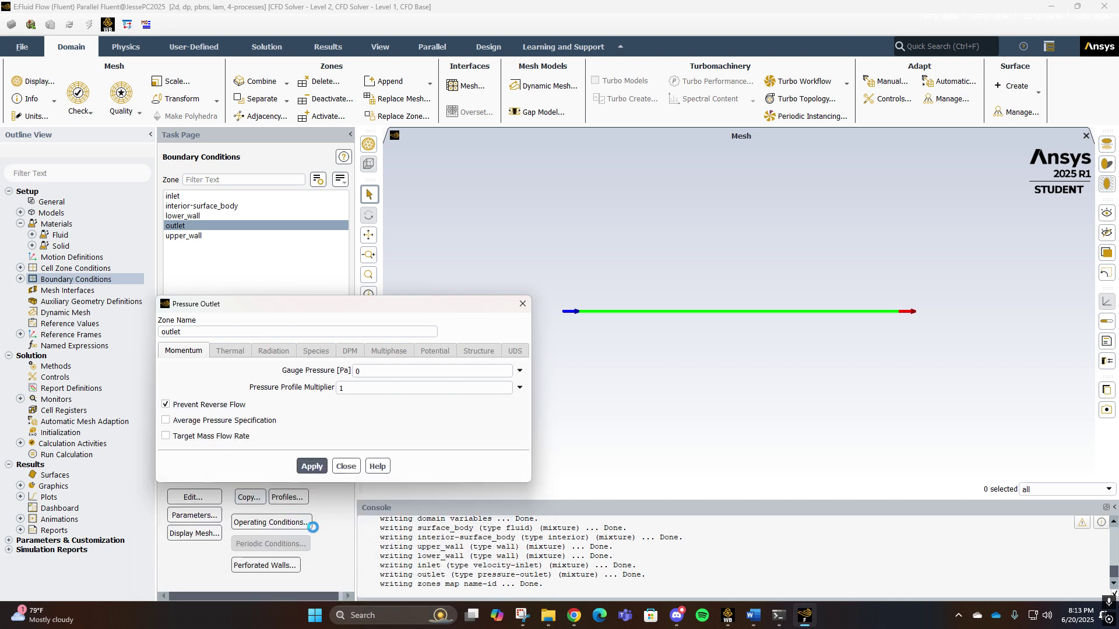
left_click(309, 467)
left_click(345, 467)
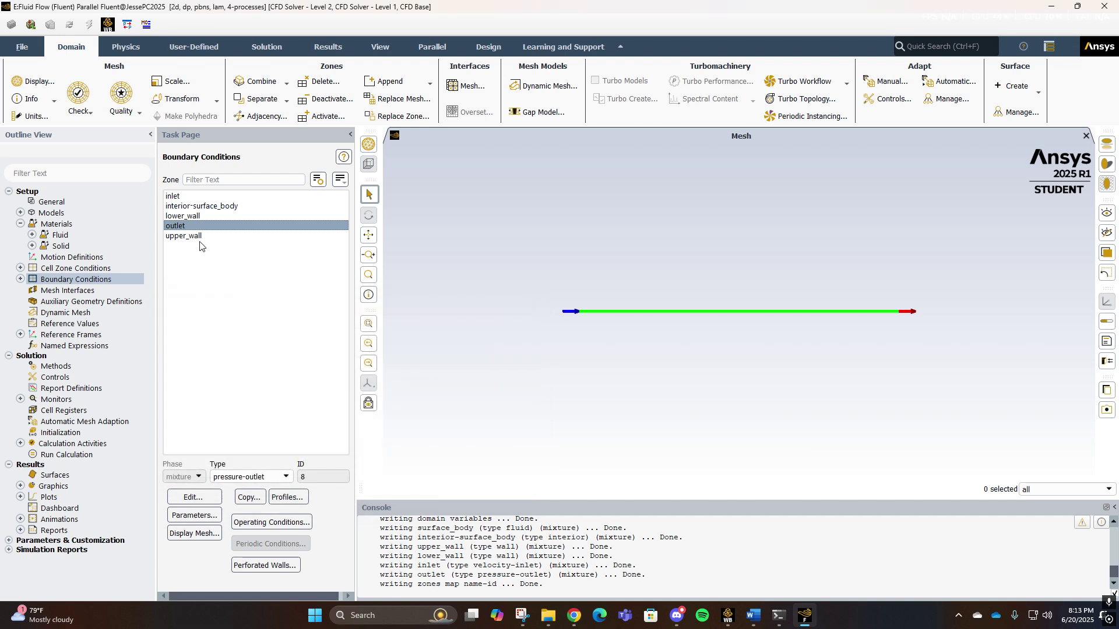
Make the upper wall a moving wall with 0.1 m/s translational speed in the X direction and apply it.
left_click(21, 279)
left_click(32, 323)
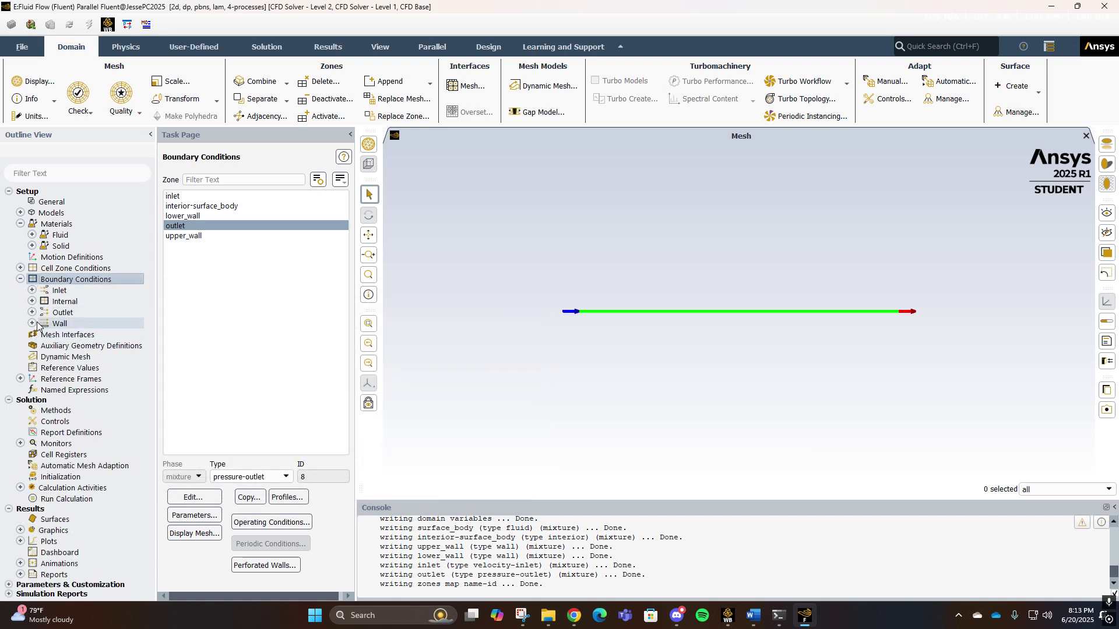
double_click(76, 346)
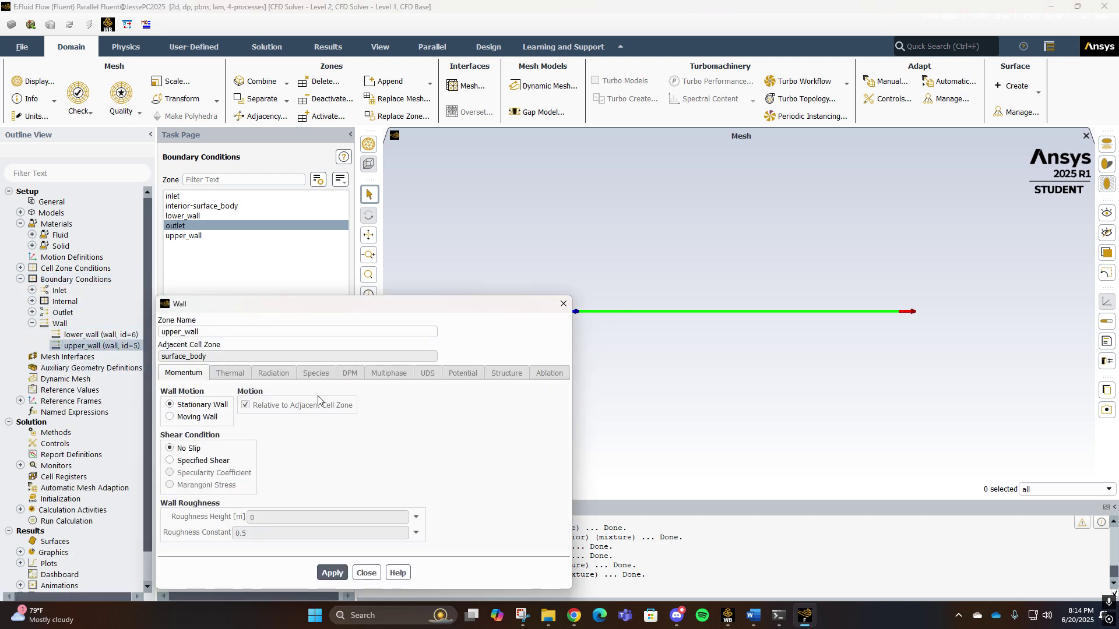
left_click(195, 417)
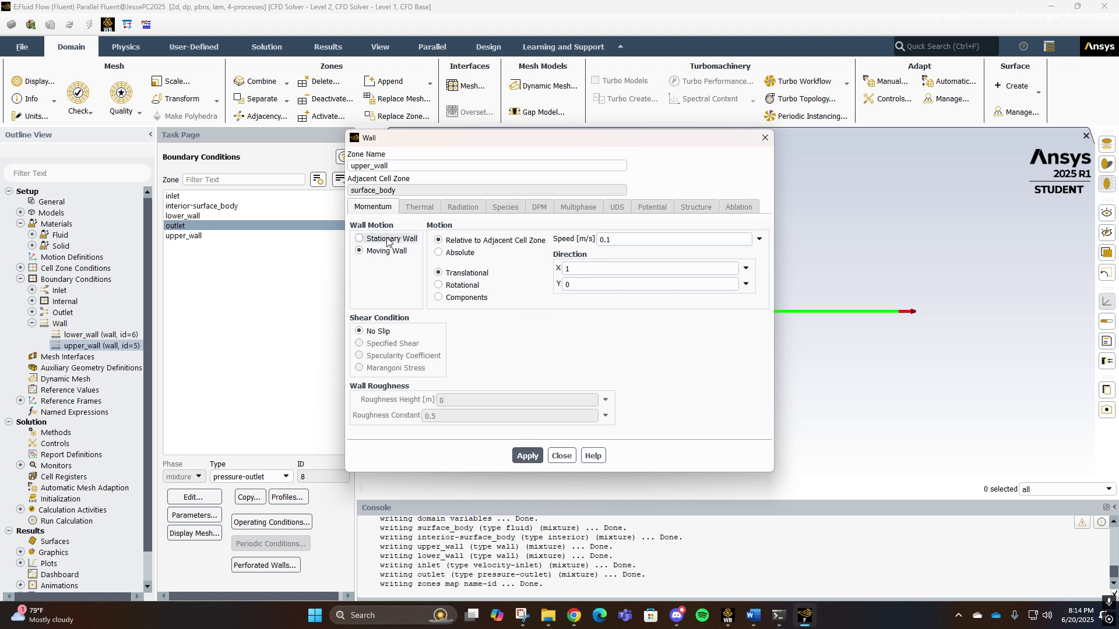
left_click(528, 455)
left_click(526, 455)
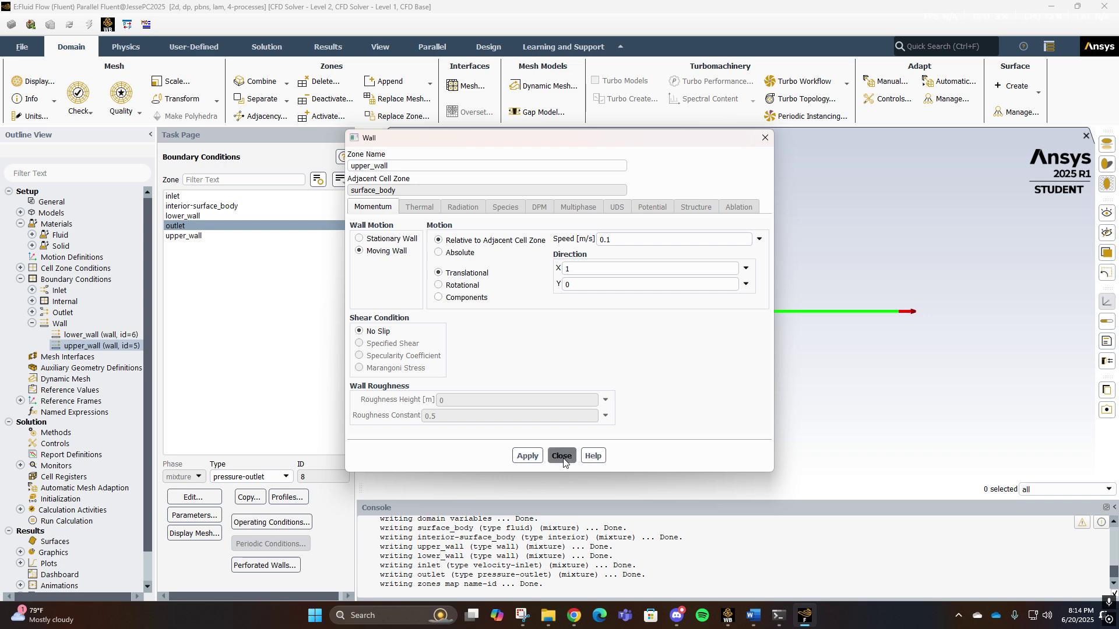
left_click(561, 455)
left_click(32, 324)
left_click(21, 280)
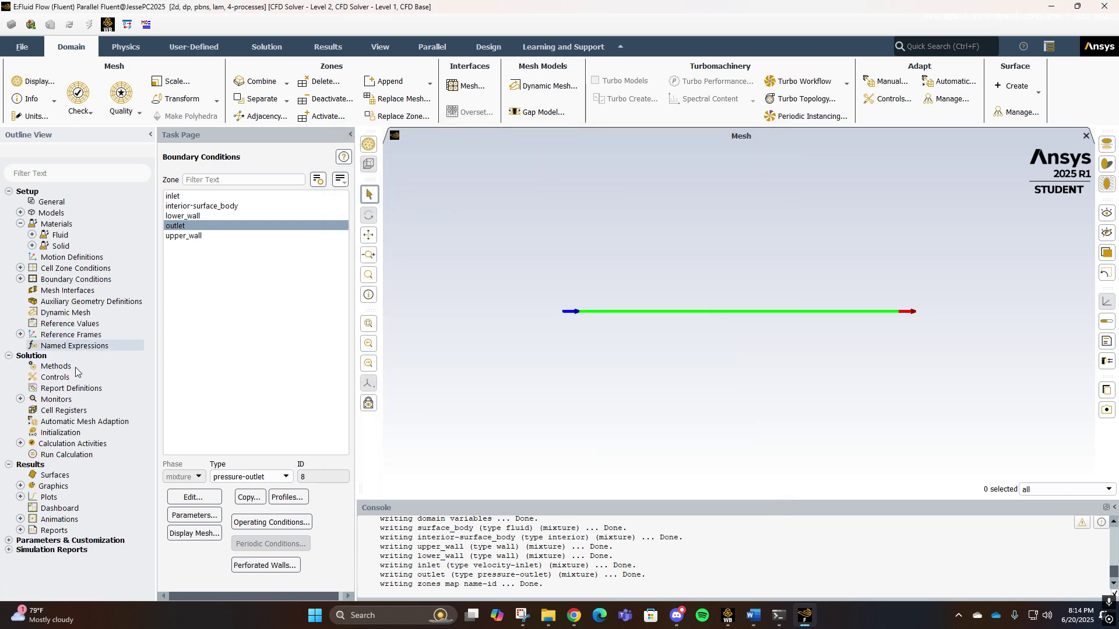
Try the upper wall as the source for the reference values, and compute them from the inlet instead.
left_click(70, 323)
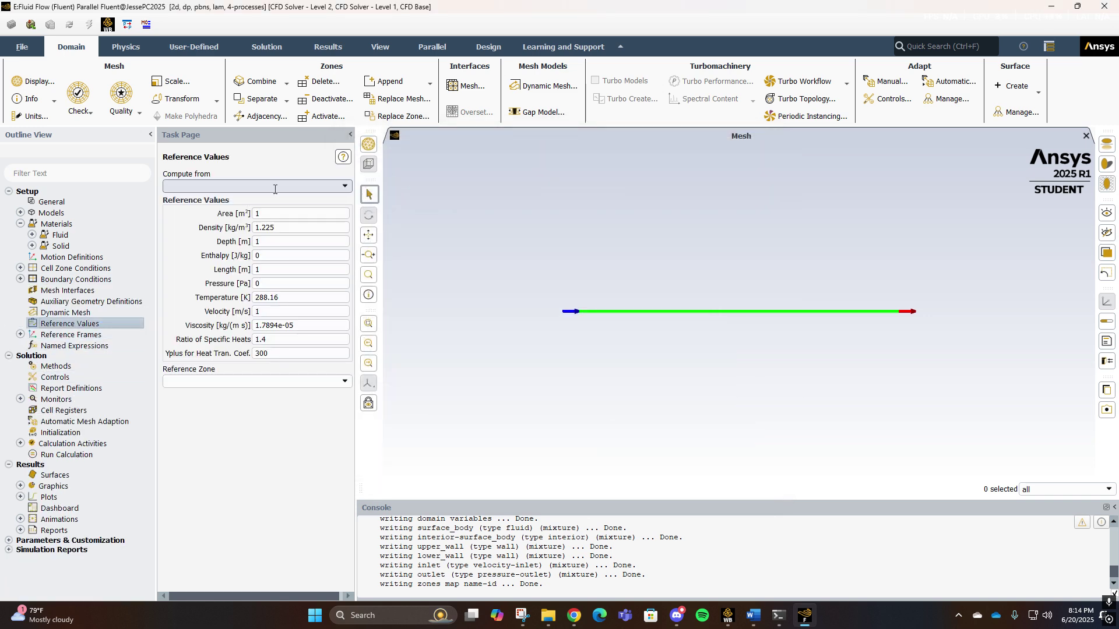
left_click(236, 186)
left_click(192, 198)
left_click(321, 186)
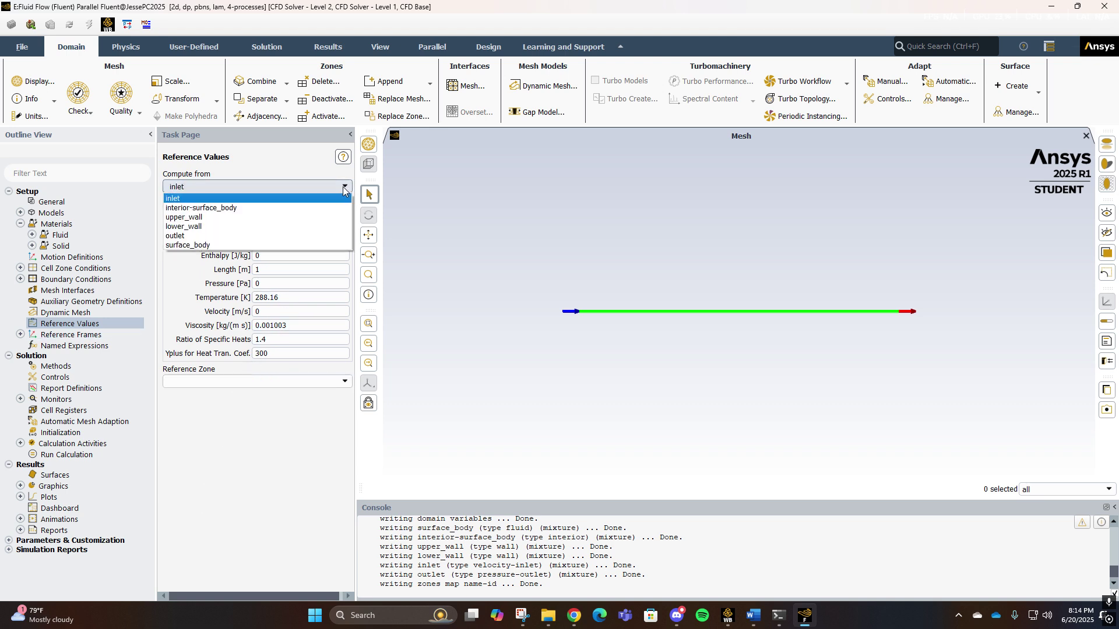
left_click(317, 218)
left_click(320, 186)
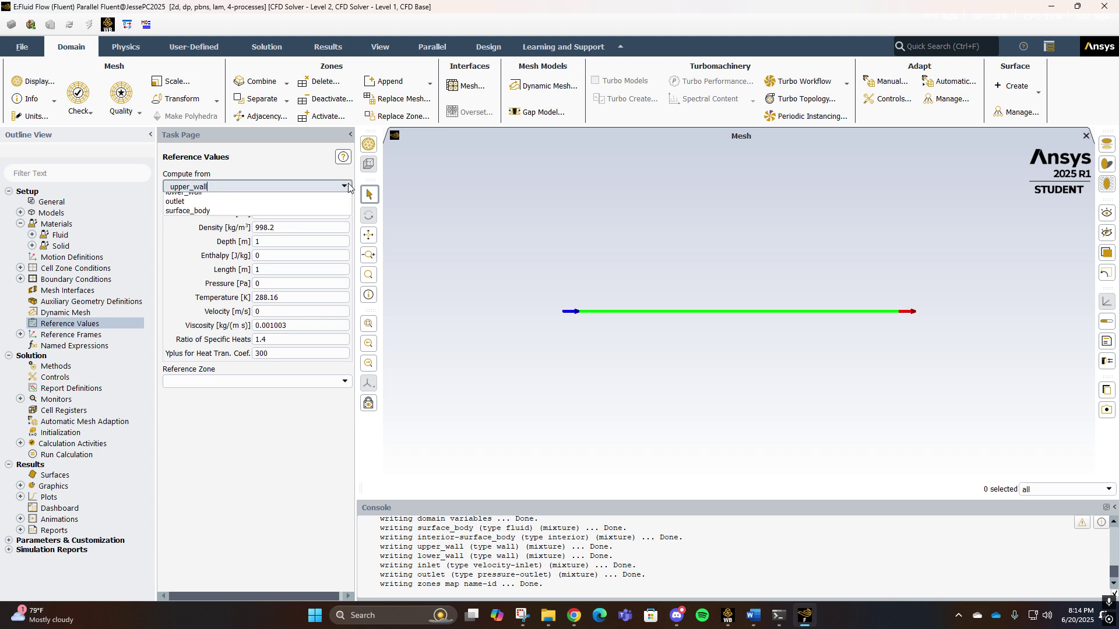
left_click(234, 227)
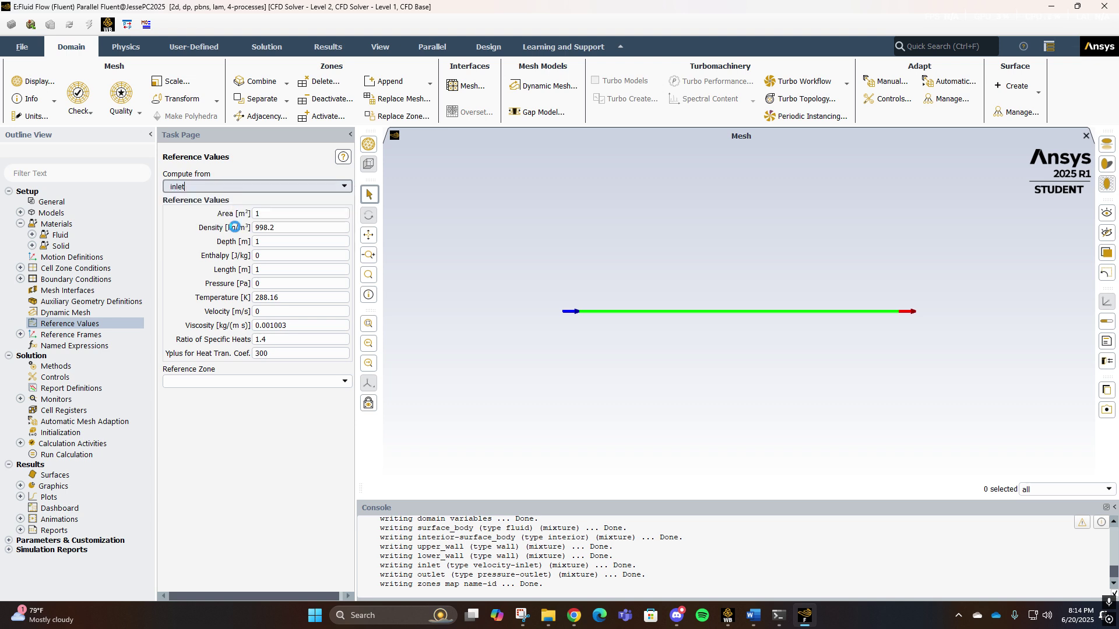
Recheck the upper wall's moving-wall settings and apply them again.
left_click(20, 279)
left_click(32, 324)
double_click(99, 346)
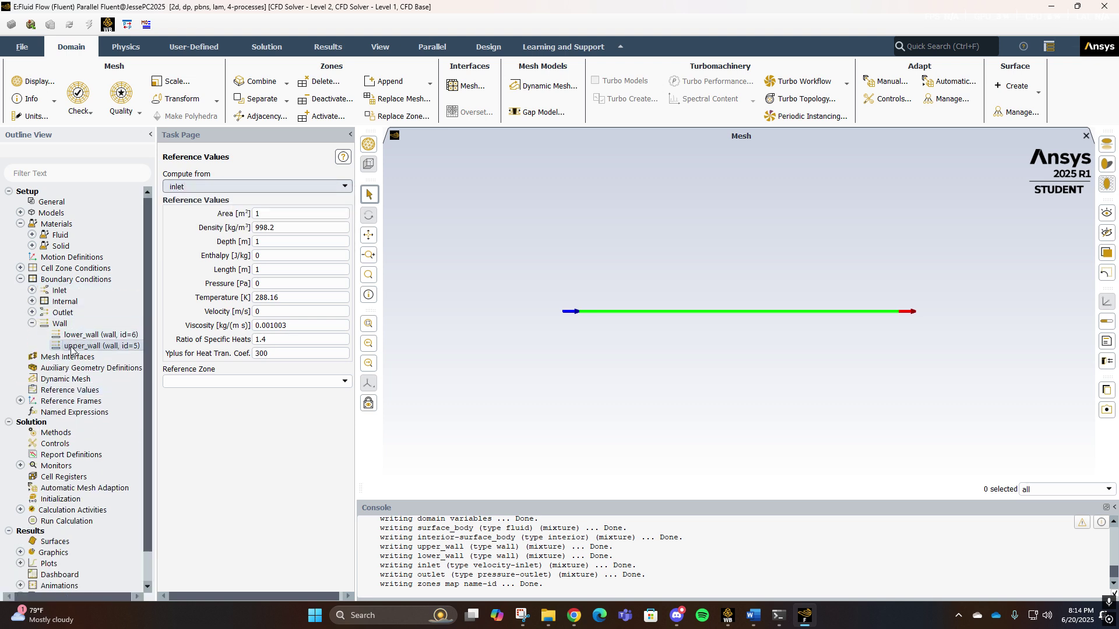
left_click(527, 456)
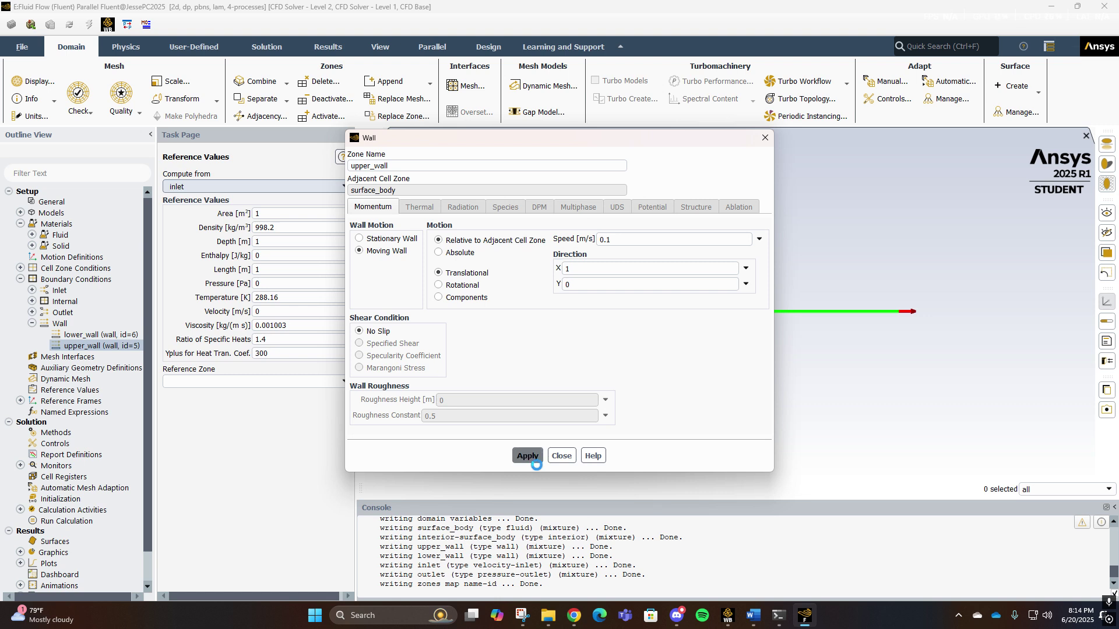
left_click(561, 455)
left_click(20, 279)
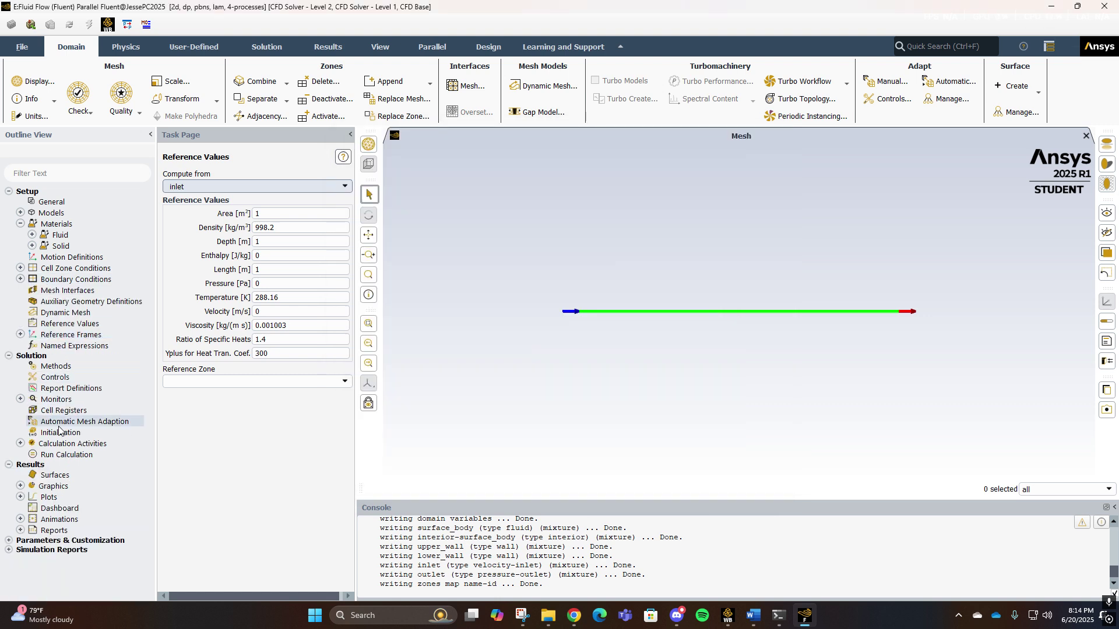
Initialize the solution with Hybrid Initialization and run the calculation for 200 iterations.
left_click(61, 433)
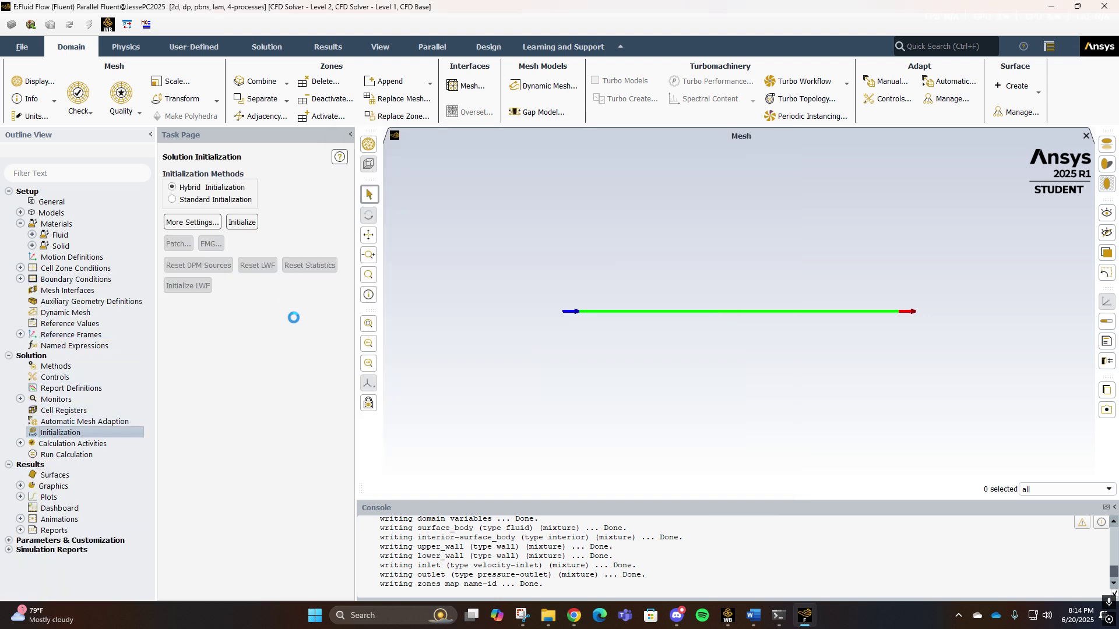
left_click(241, 222)
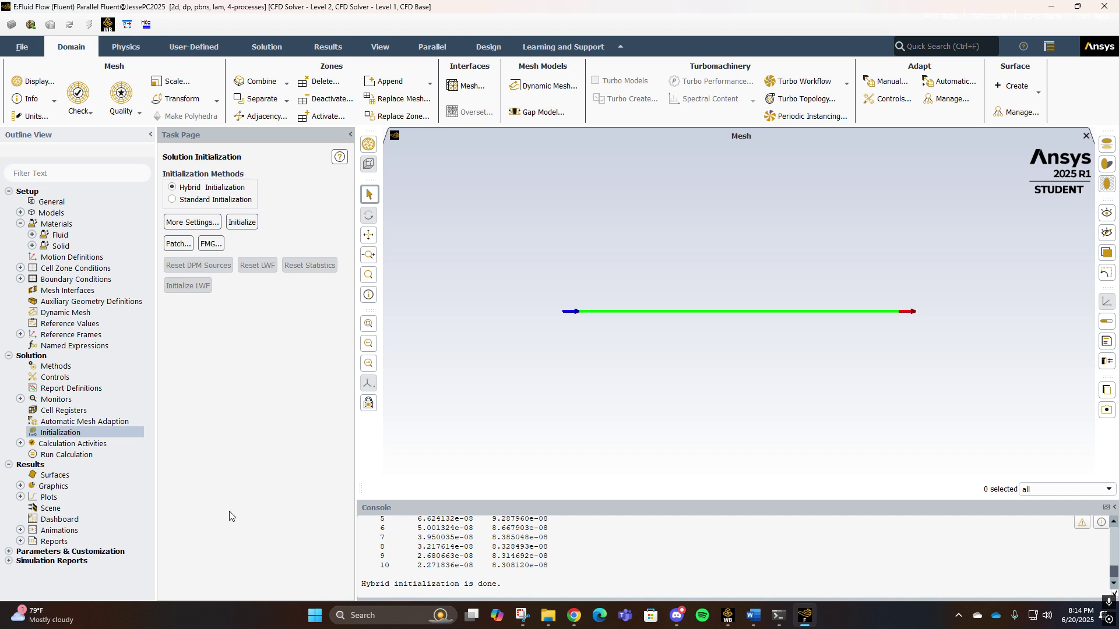
left_click(64, 455)
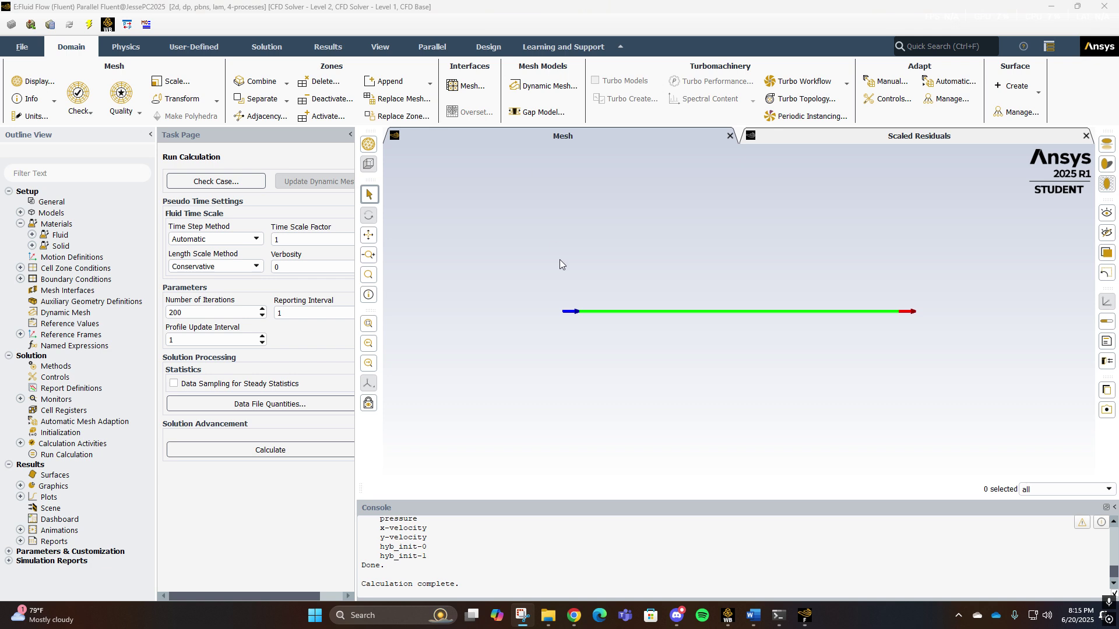
left_click(230, 505)
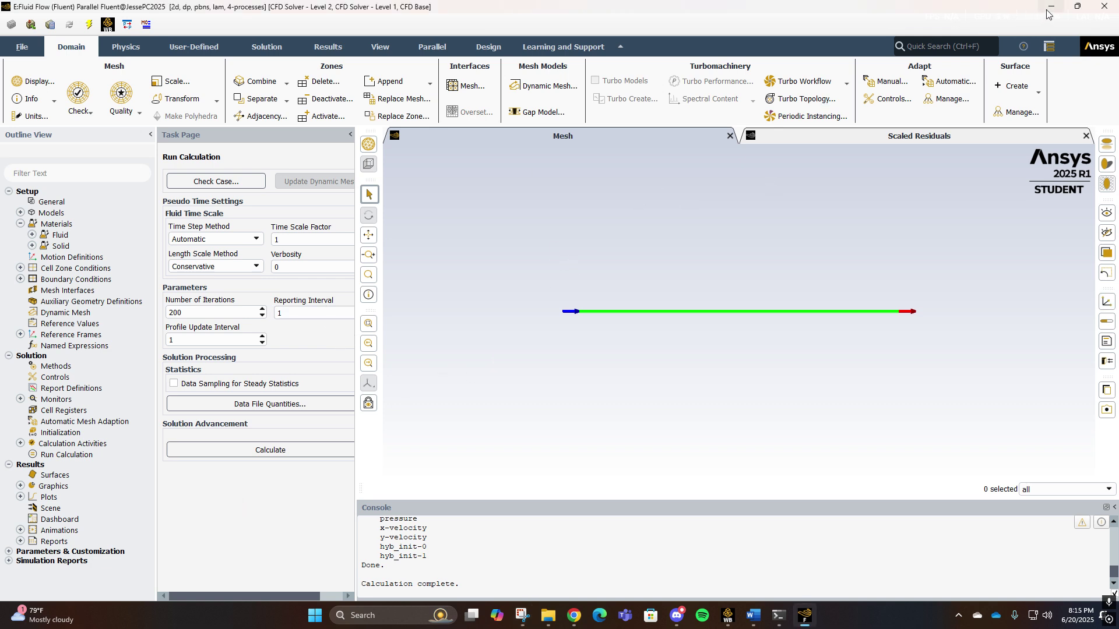
Close Fluent and open the results of system E in CFD-Post, looking along the Z axis.
left_click(1104, 6)
left_click(559, 321)
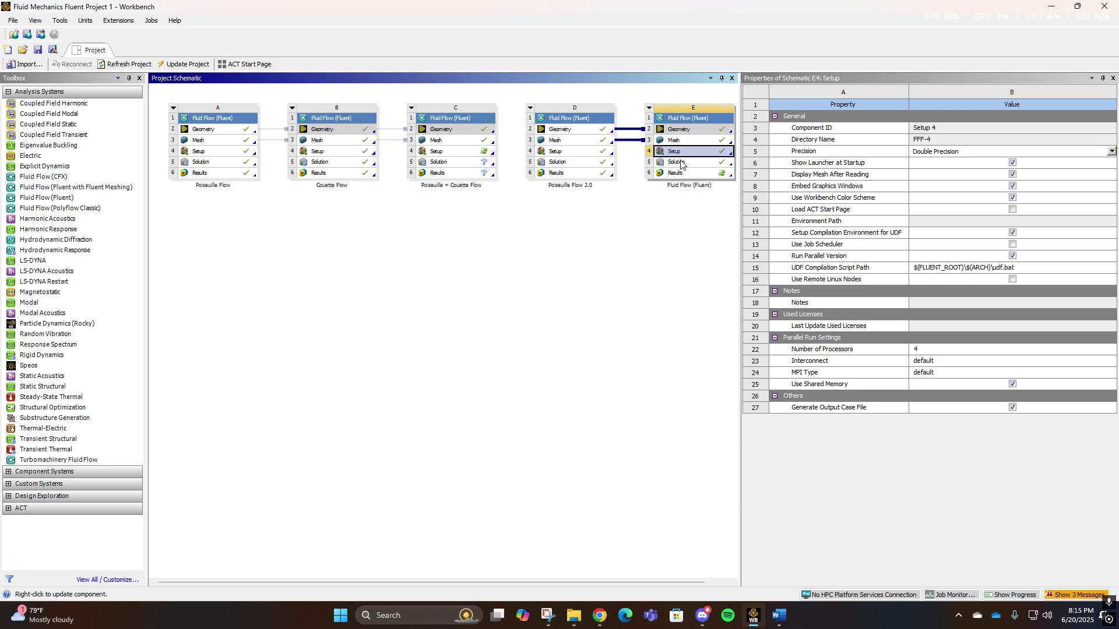
left_click(693, 163)
left_click(702, 173)
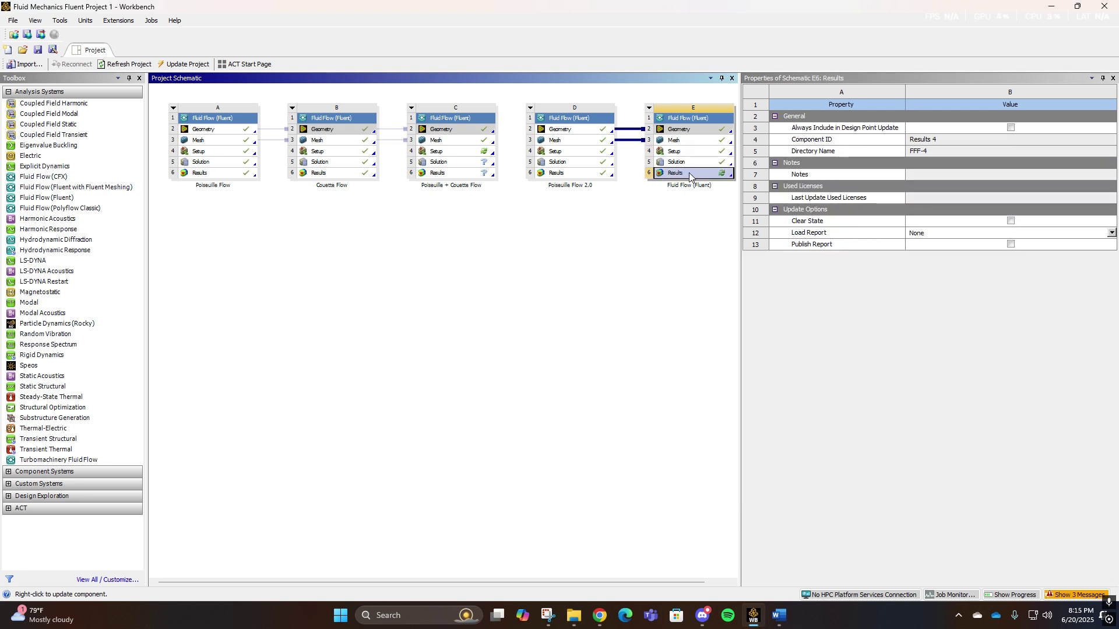
right_click(696, 173)
left_click(703, 180)
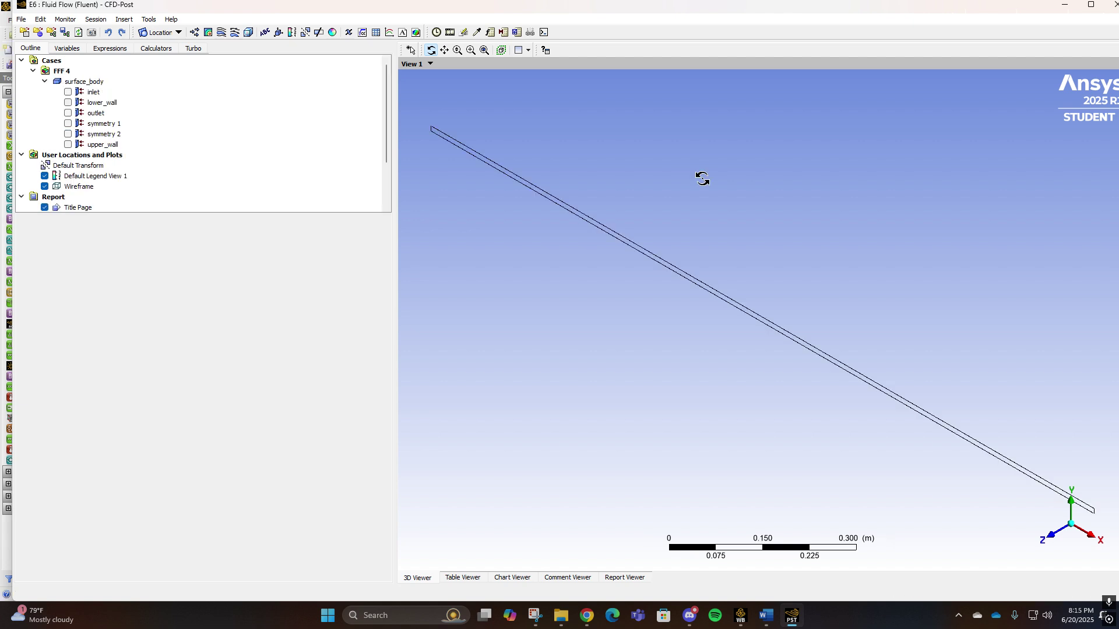
left_click(1051, 533)
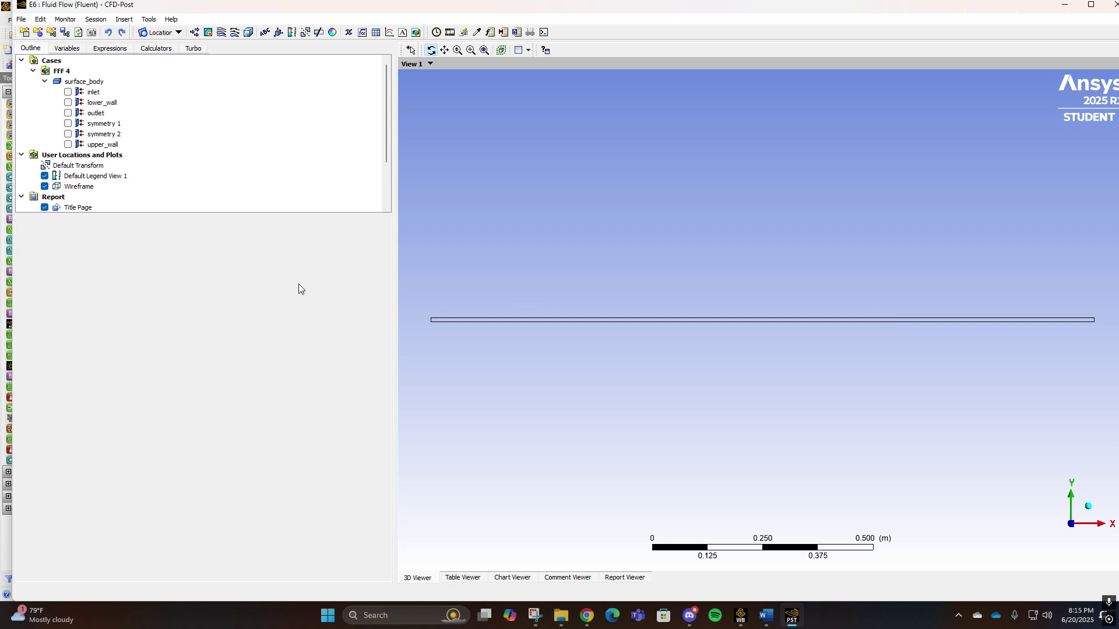
Insert a line location named Midline.
left_click(177, 32)
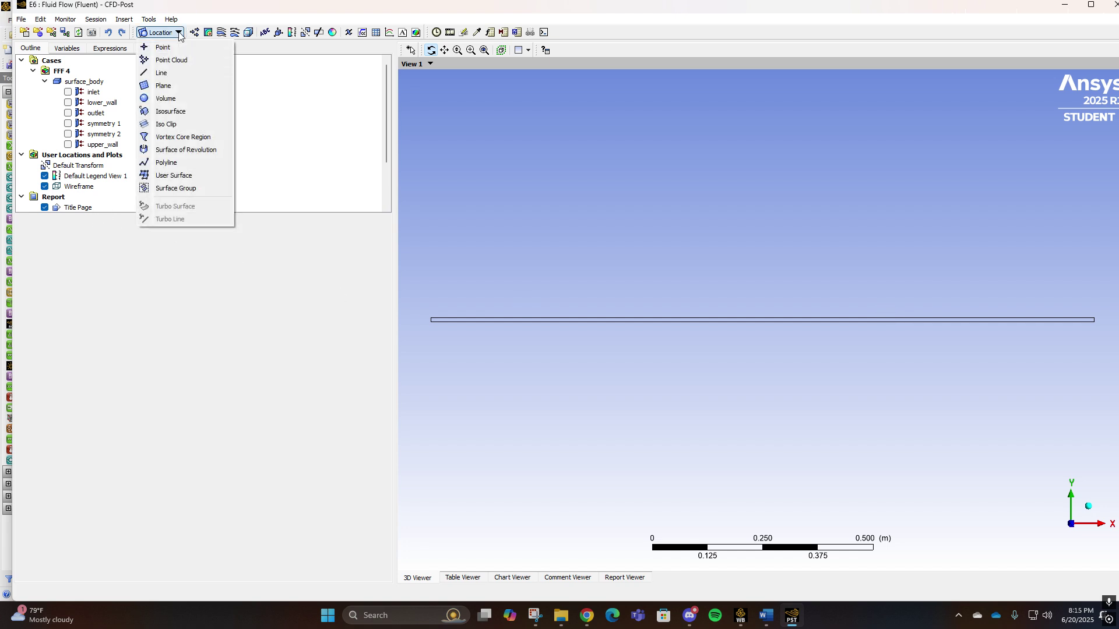
left_click(166, 76)
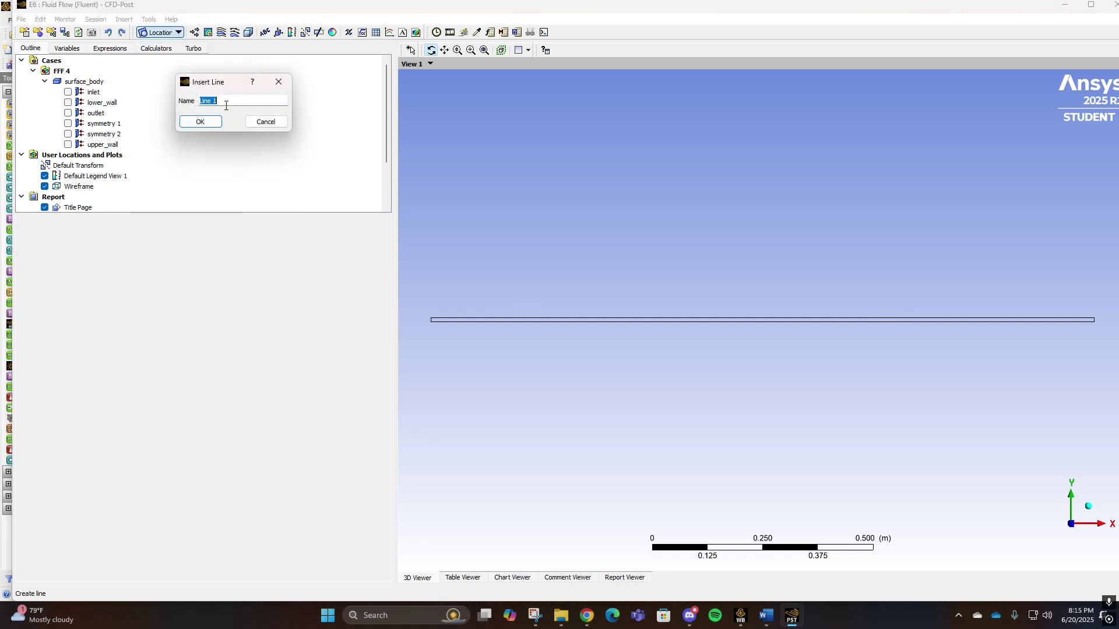
type("Midline")
key("Return")
Define Midline by two points, (0.75, 0, 0) and (0.75, 0.01, 0), and apply it.
left_click(86, 296)
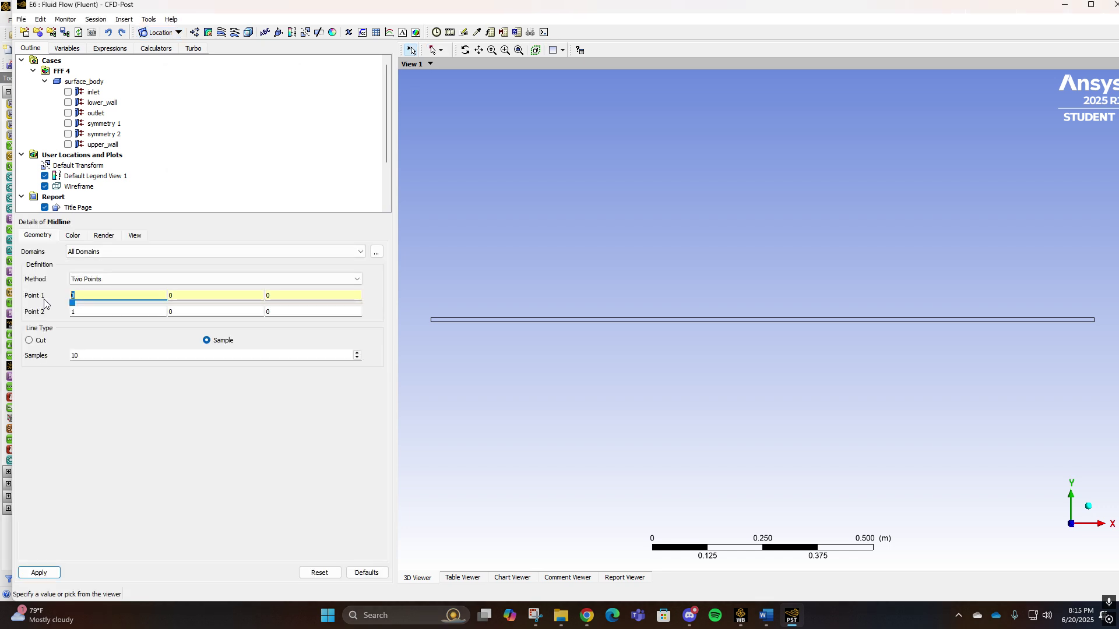
left_click(111, 312)
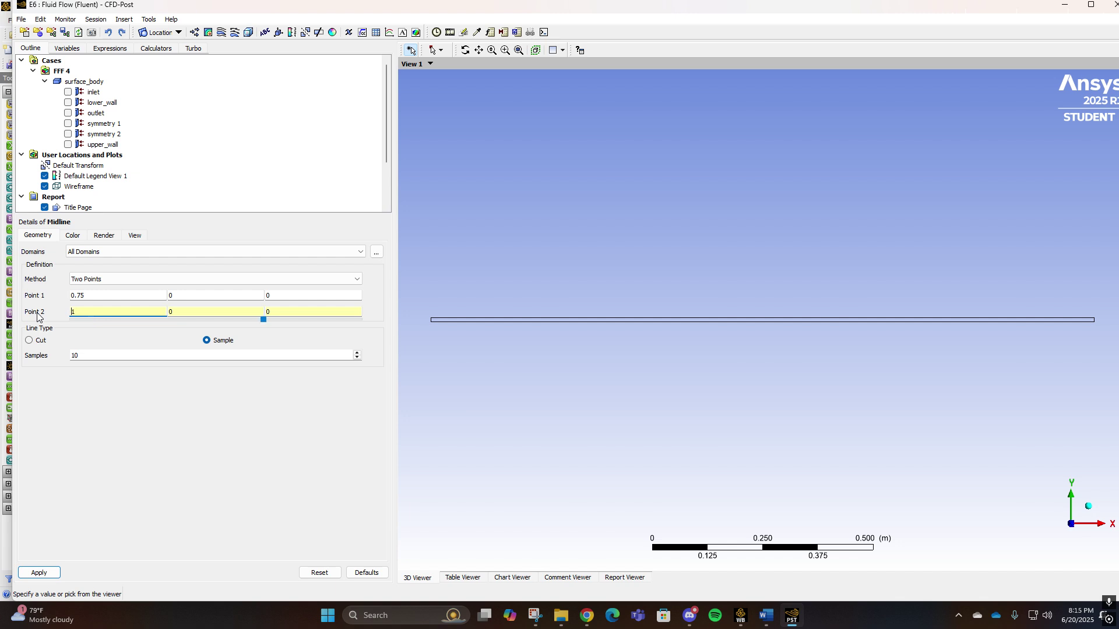
key("Delete")
left_click(141, 391)
left_click(206, 294)
left_click(205, 312)
left_click_drag(204, 311, 141, 312)
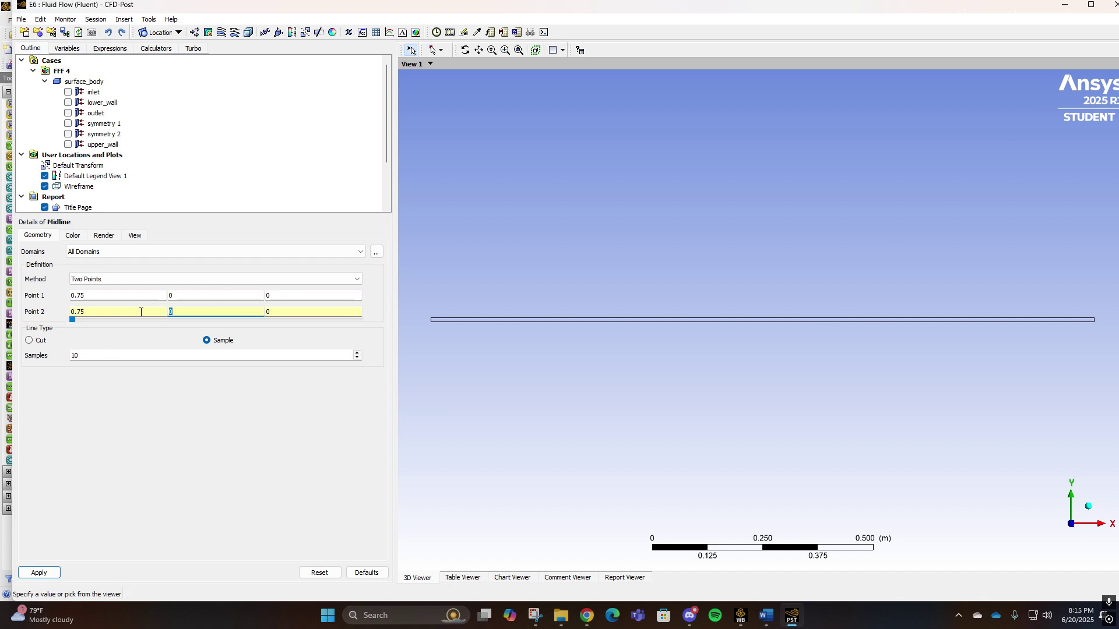
left_click(55, 539)
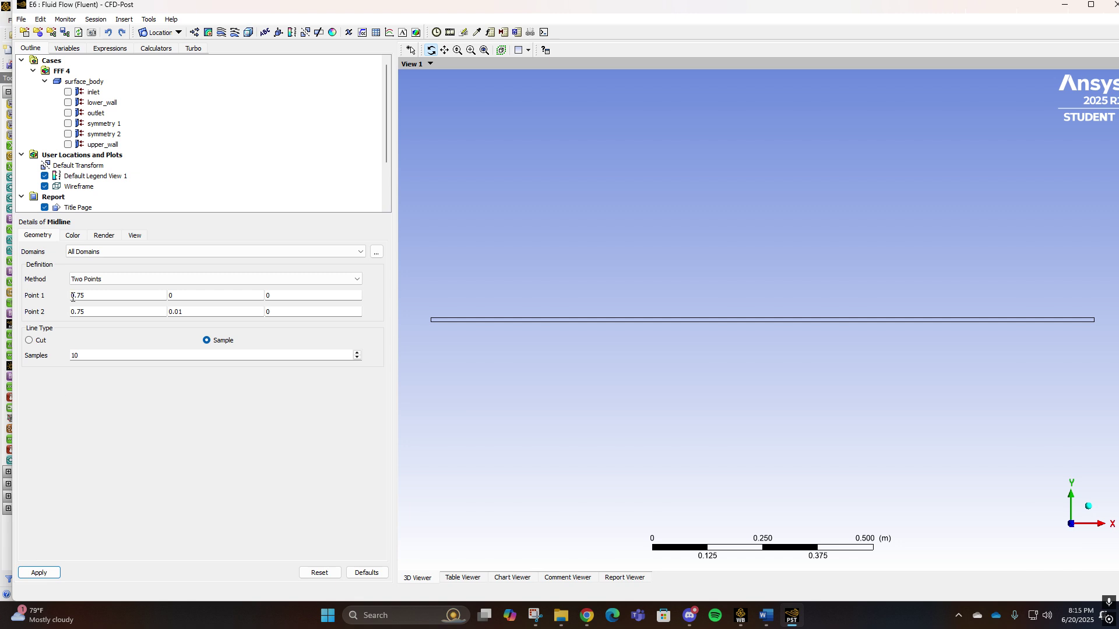
left_click(51, 574)
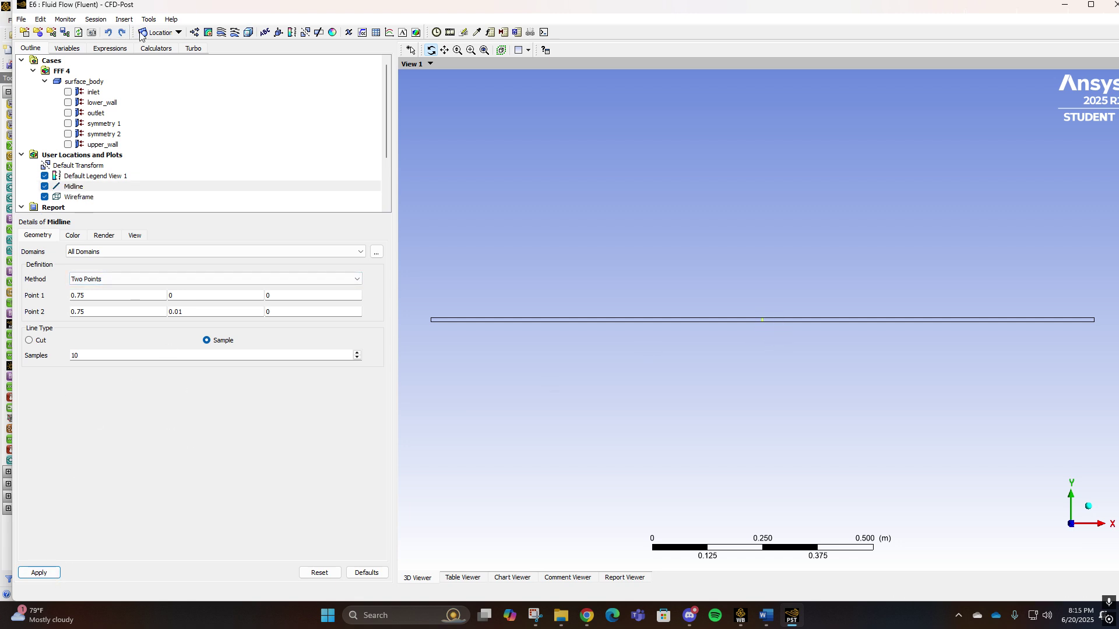
Insert a second line location named Endline.
left_click(157, 32)
left_click(163, 68)
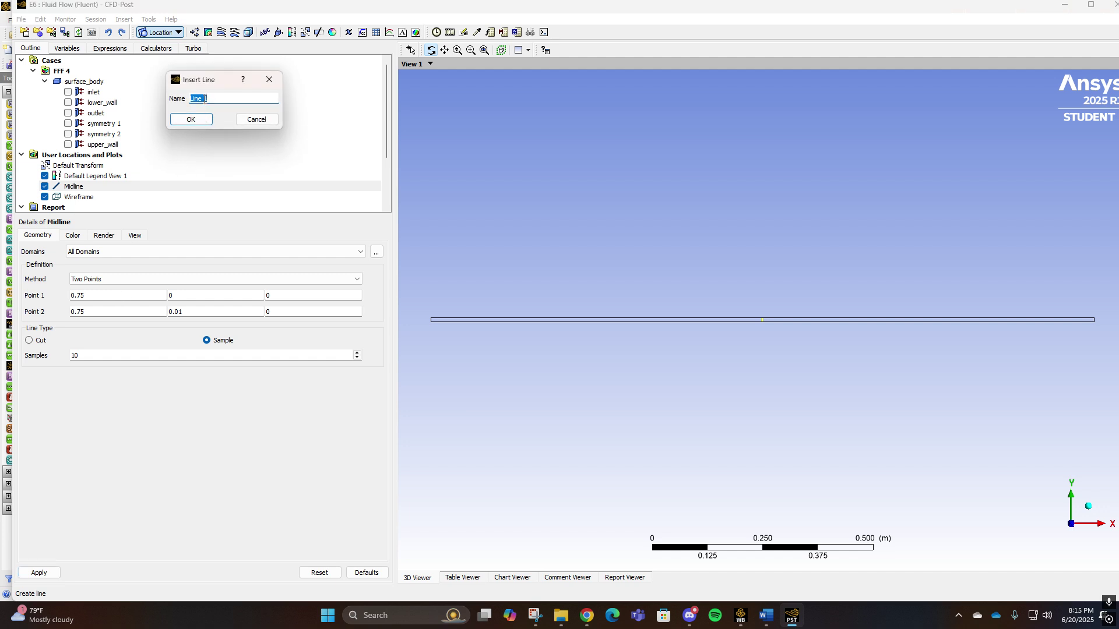
type("Endline")
key("Return")
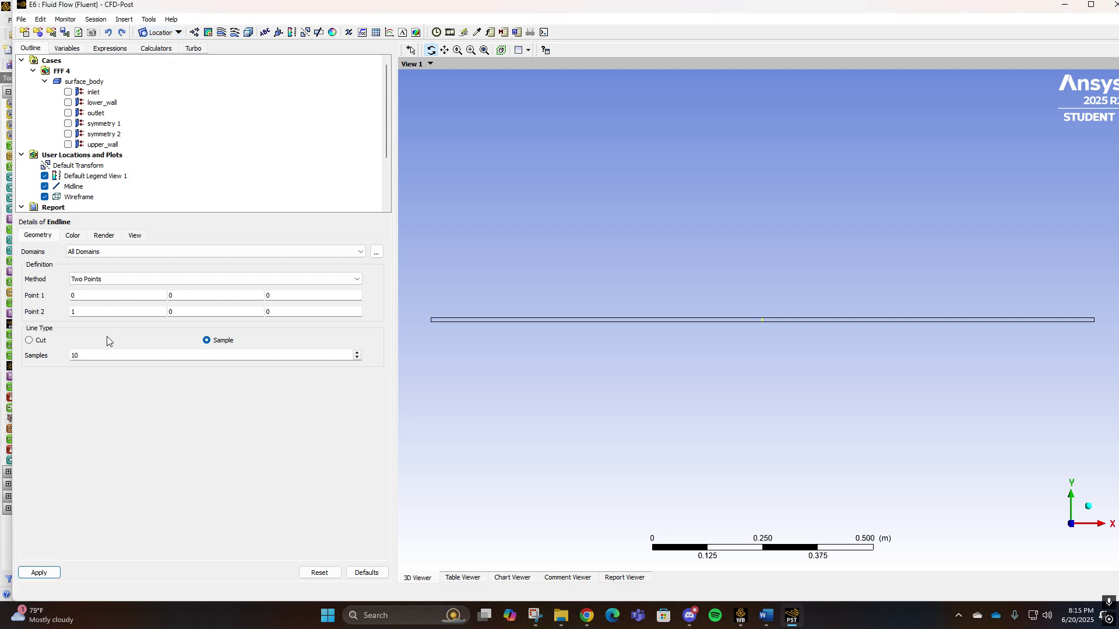
Set the X coordinate of both Endline points to 1.499.
type("1.49")
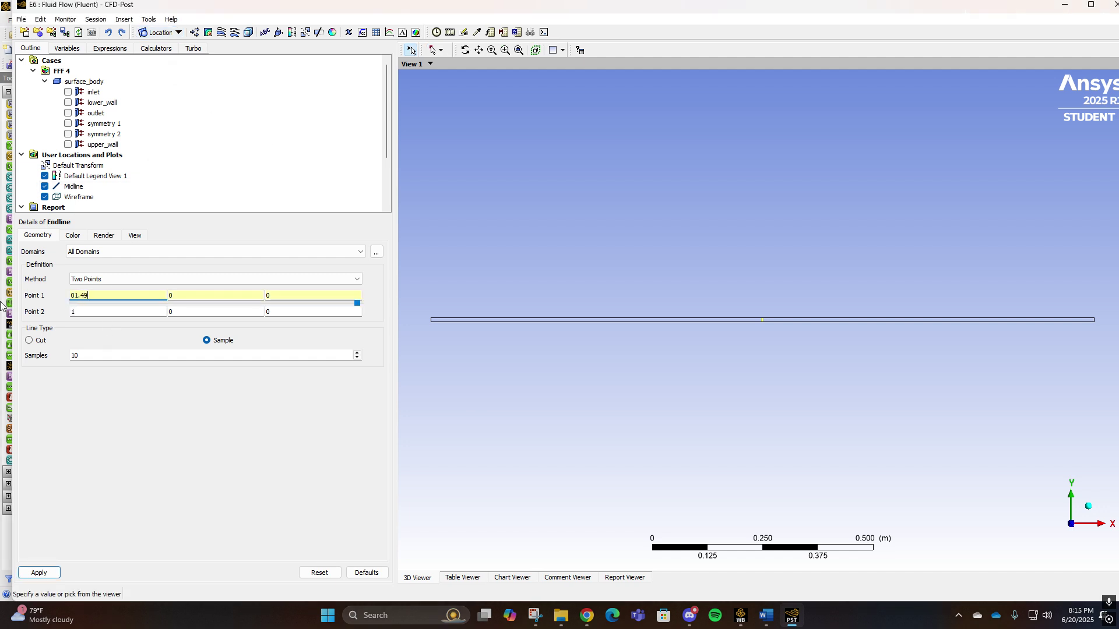
left_click_drag(112, 296, 70, 298)
key("ctrl+c")
double_click(75, 313)
key("ctrl+v")
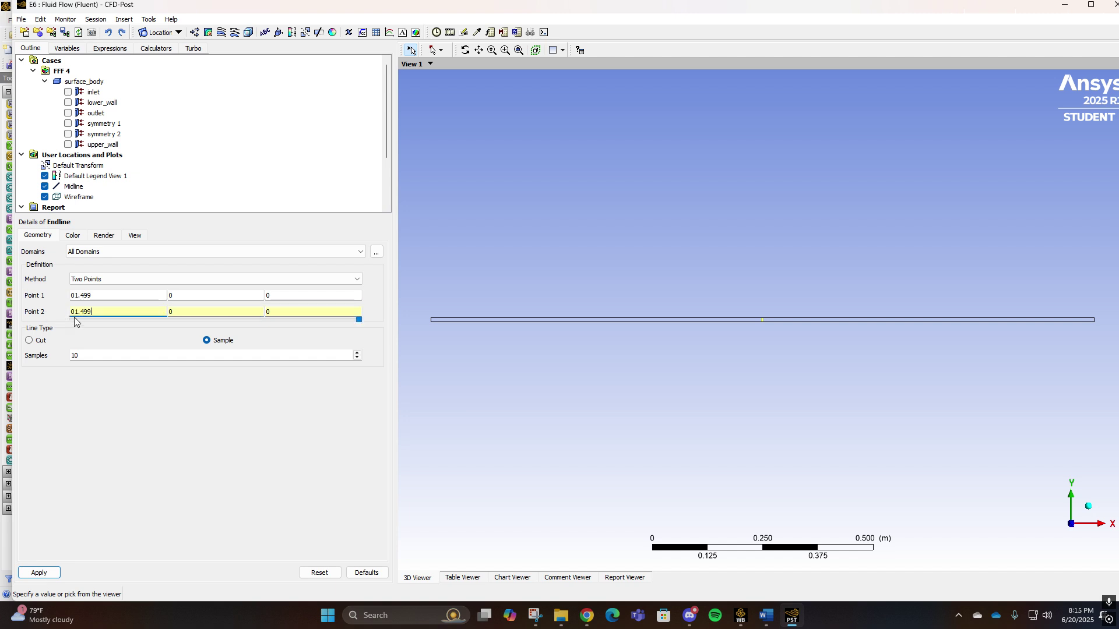
left_click(74, 297)
key("BackSpace")
left_click(74, 312)
key("BackSpace")
left_click(111, 400)
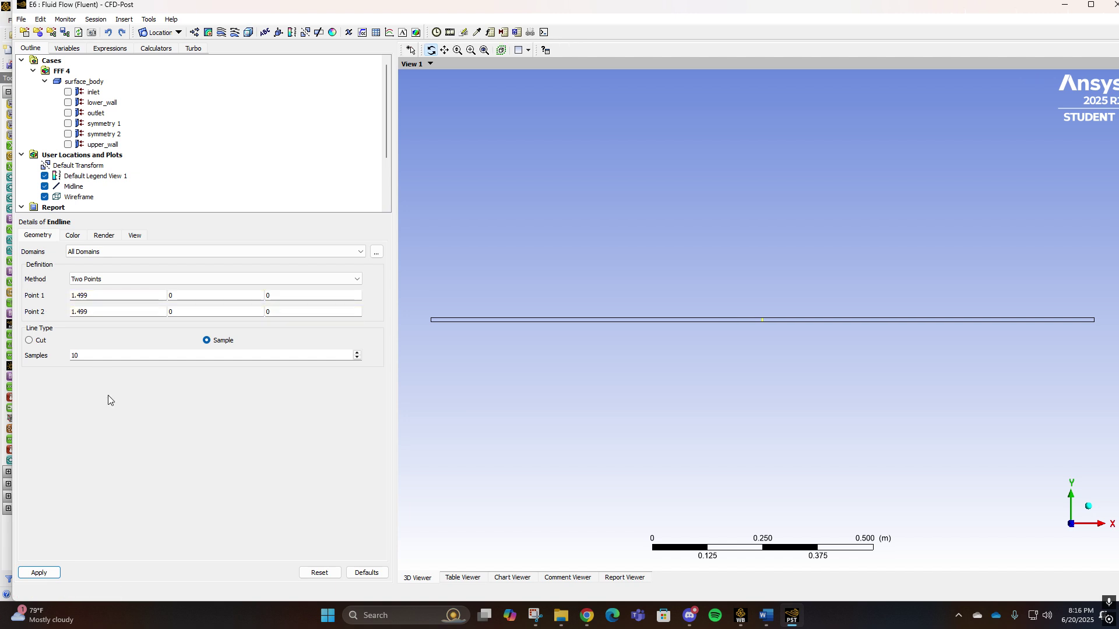
Set the Y coordinate of Endline's Point 2 to 0.01 and apply the line.
left_click(202, 297)
left_click(230, 310)
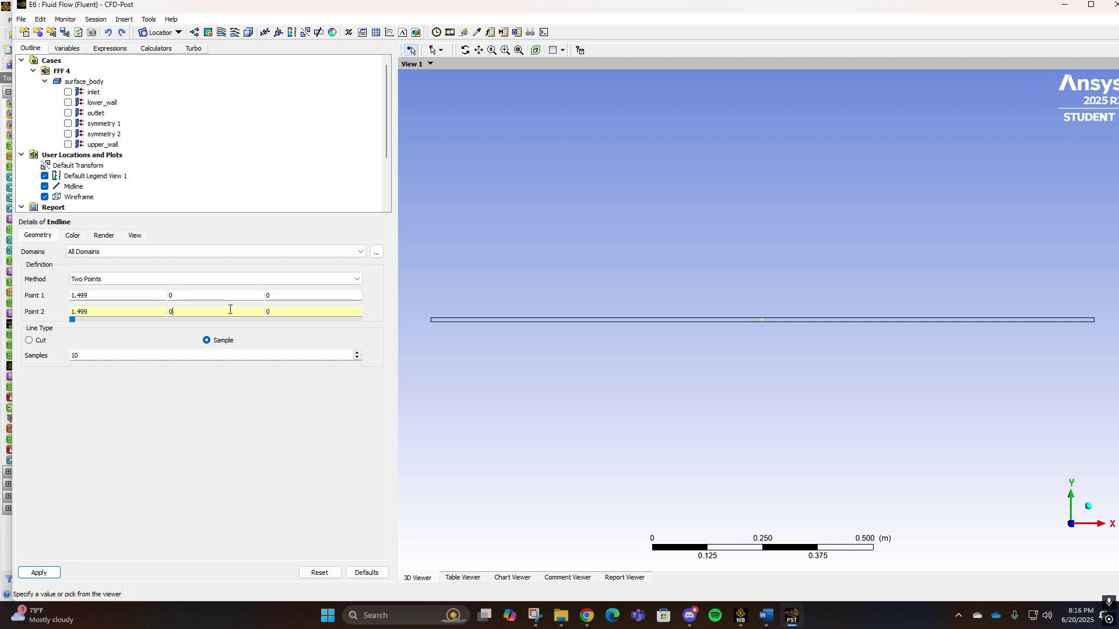
key("BackSpace")
key("BackSpace")
left_click(36, 572)
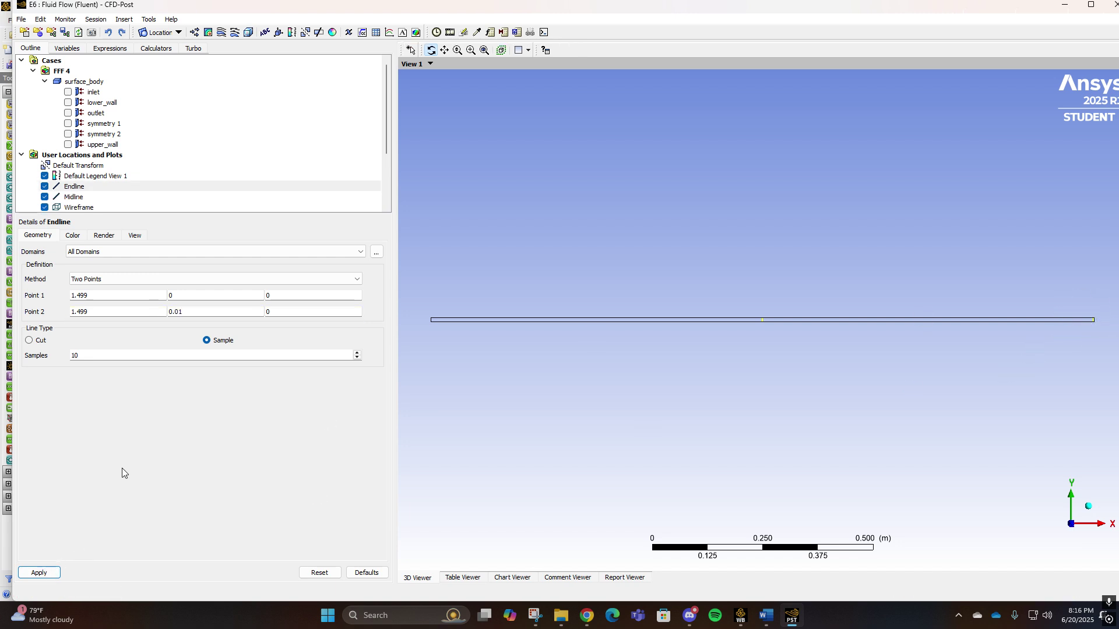
scroll(105, 184, "down", 2)
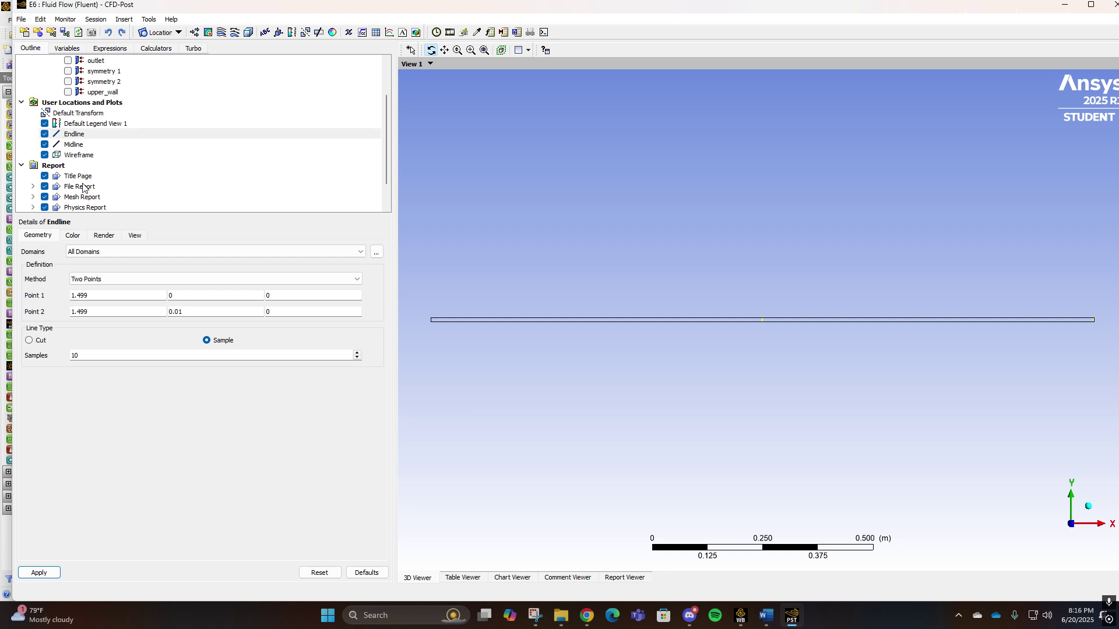
Collapse the surface_body boundary list and insert a contour named Velocity Contour.
scroll(88, 188, "up", 2)
left_click(45, 80)
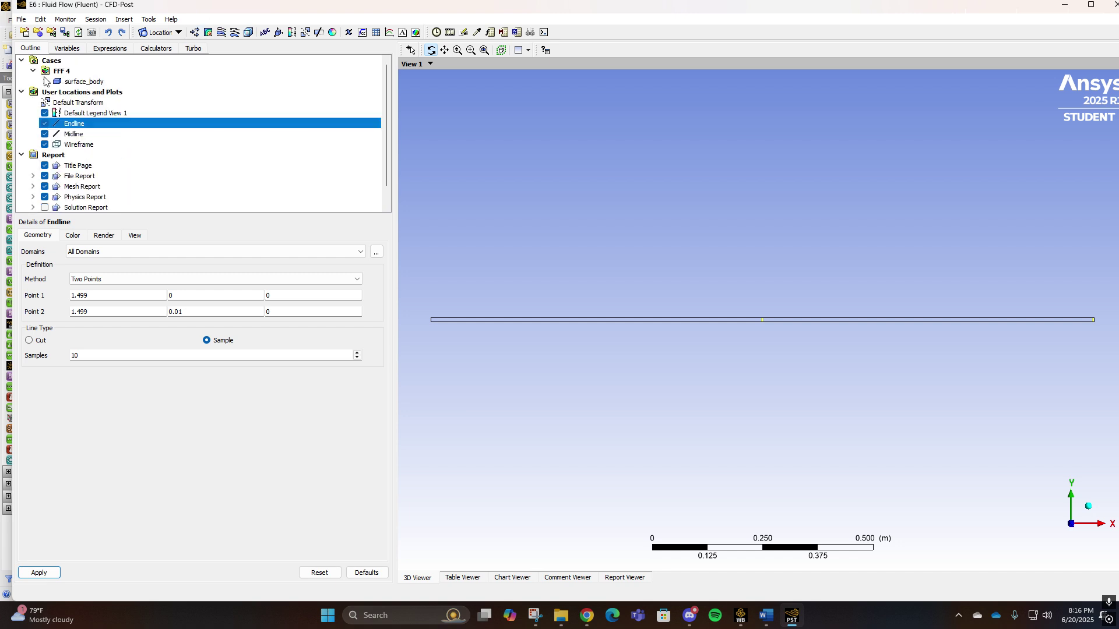
left_click(208, 33)
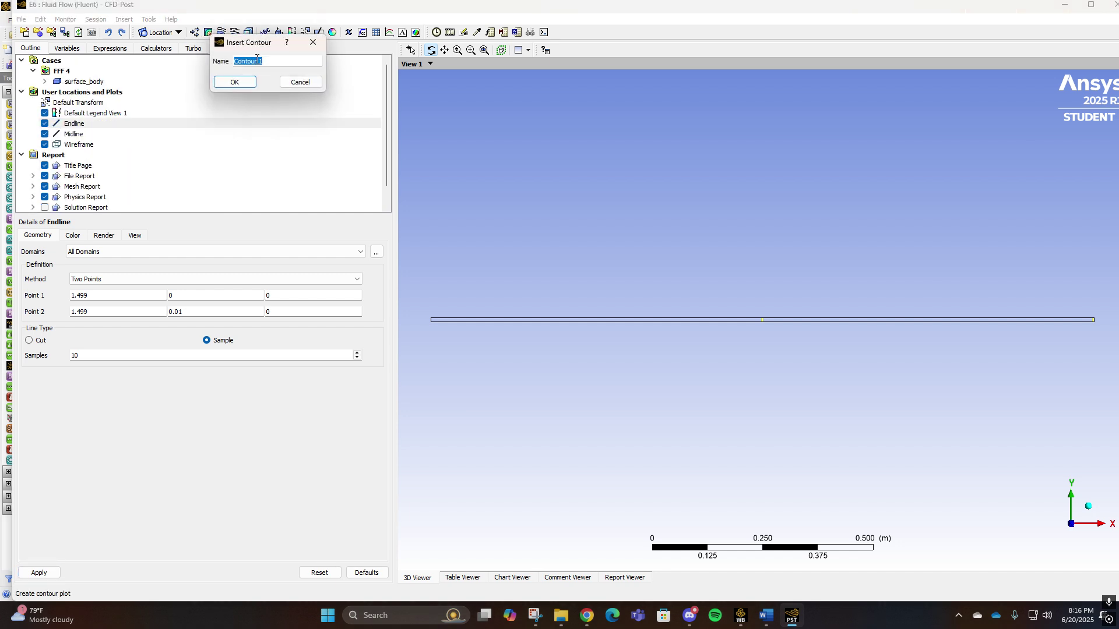
type("Velocity Contour")
key("Return")
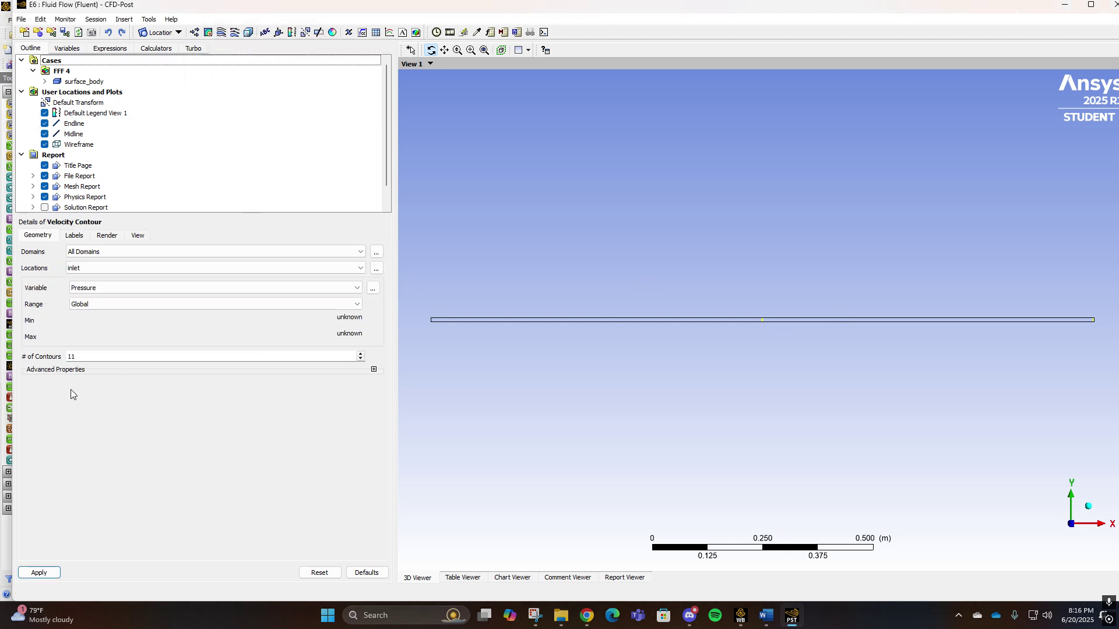
Set Velocity Contour to plot Velocity u on symmetry 1 with 110 contours and apply it.
left_click(104, 353)
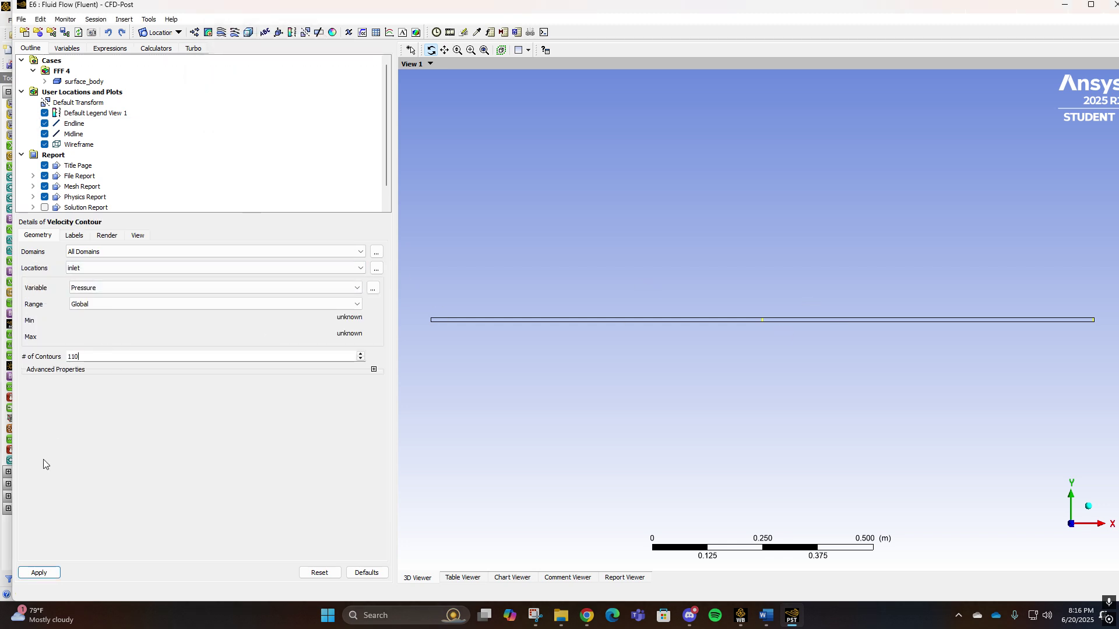
left_click(100, 273)
left_click(98, 308)
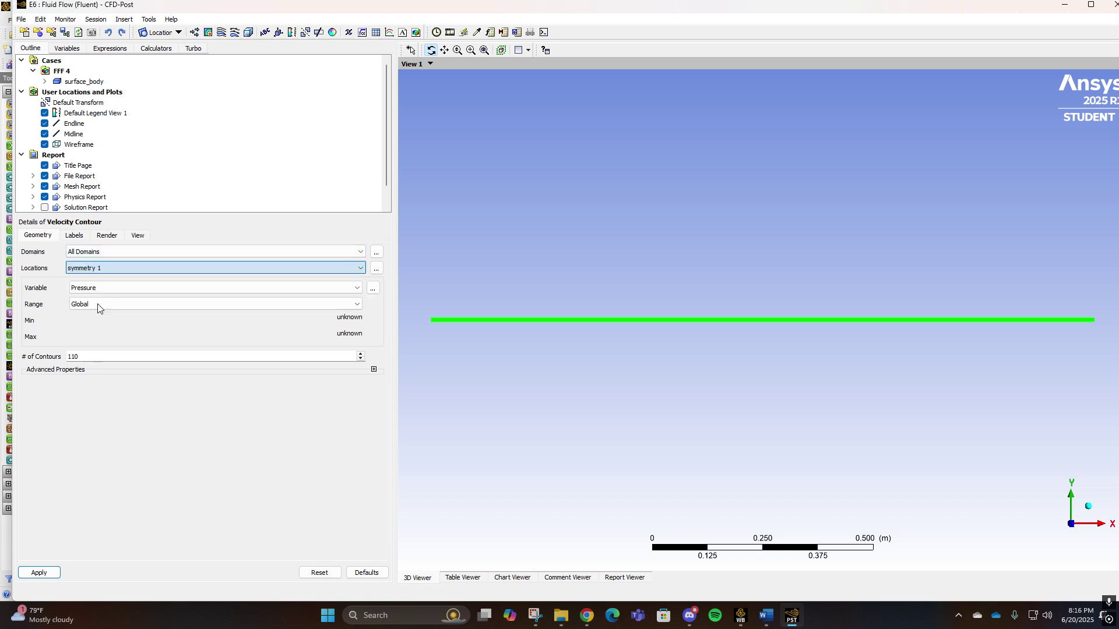
left_click(99, 287)
left_click(114, 327)
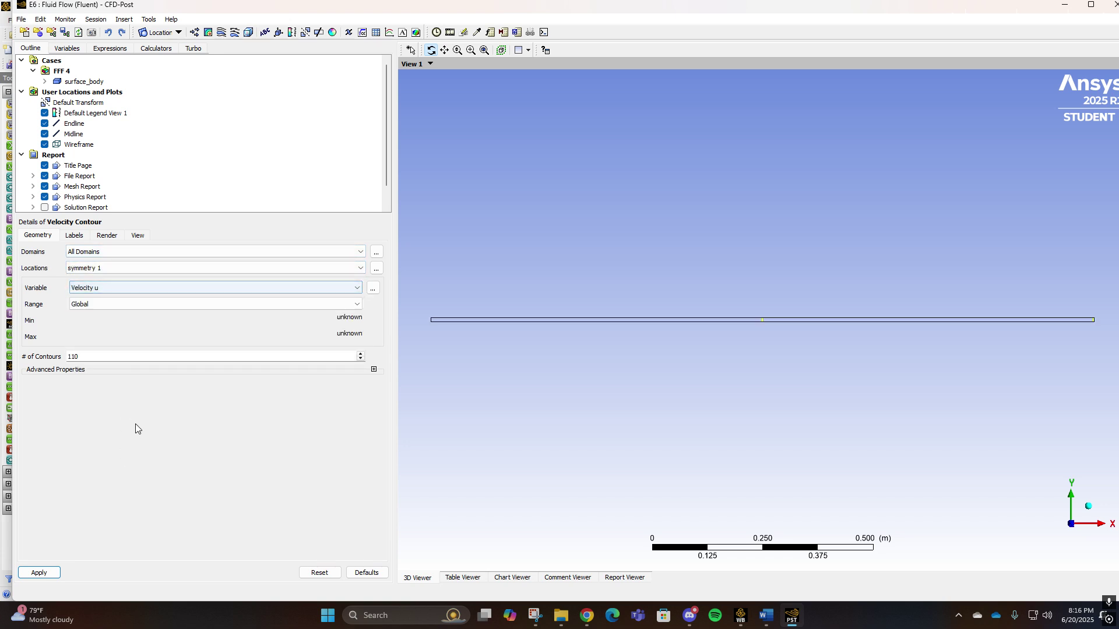
left_click(68, 235)
left_click(102, 236)
left_click(52, 236)
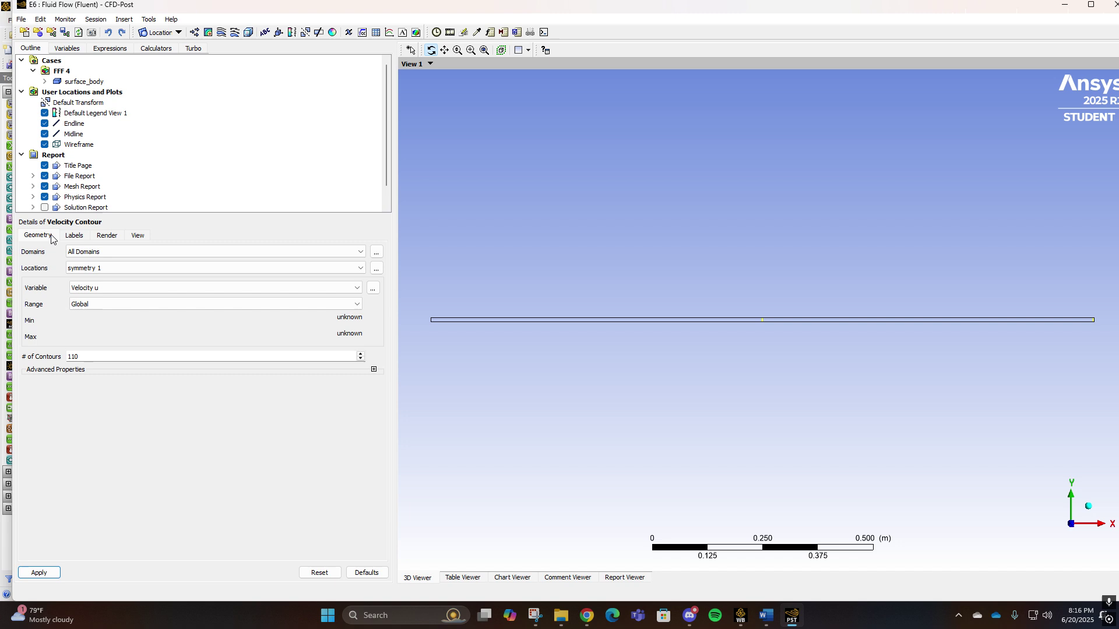
left_click(47, 573)
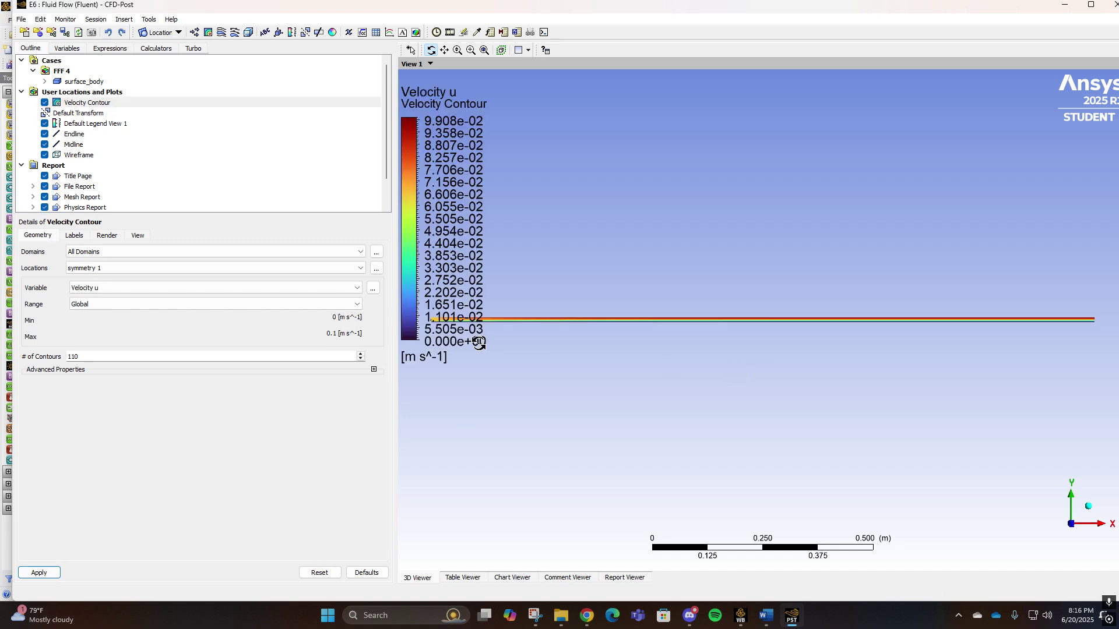
Open Default Legend View 1 for editing and set its orientation to Horizontal.
scroll(618, 322, "down", 1)
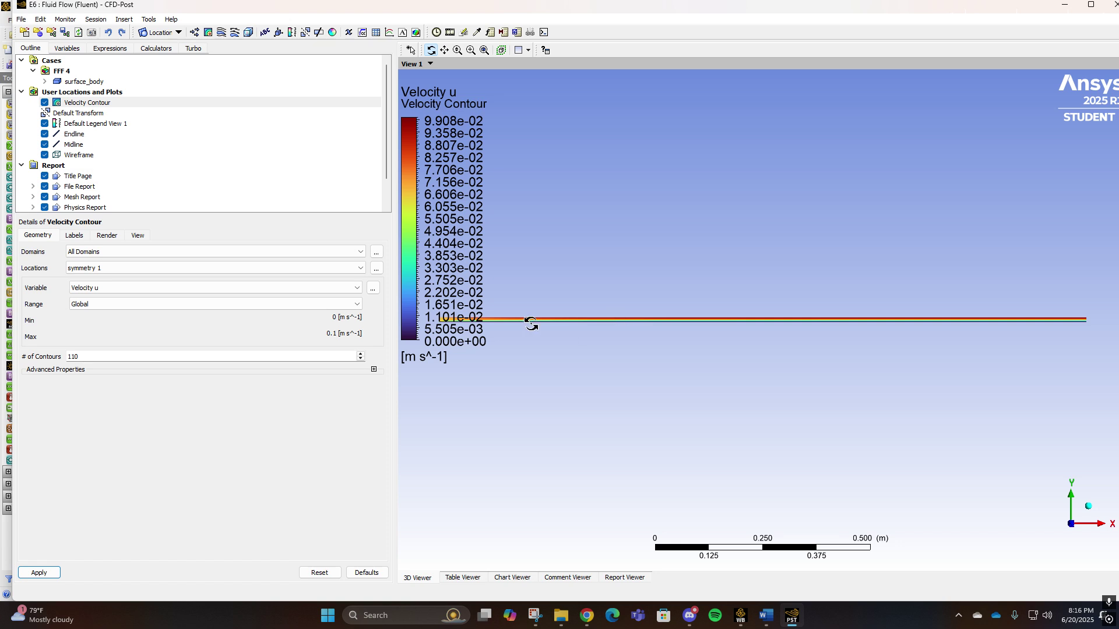
scroll(531, 324, "up", 1)
scroll(421, 322, "down", 1)
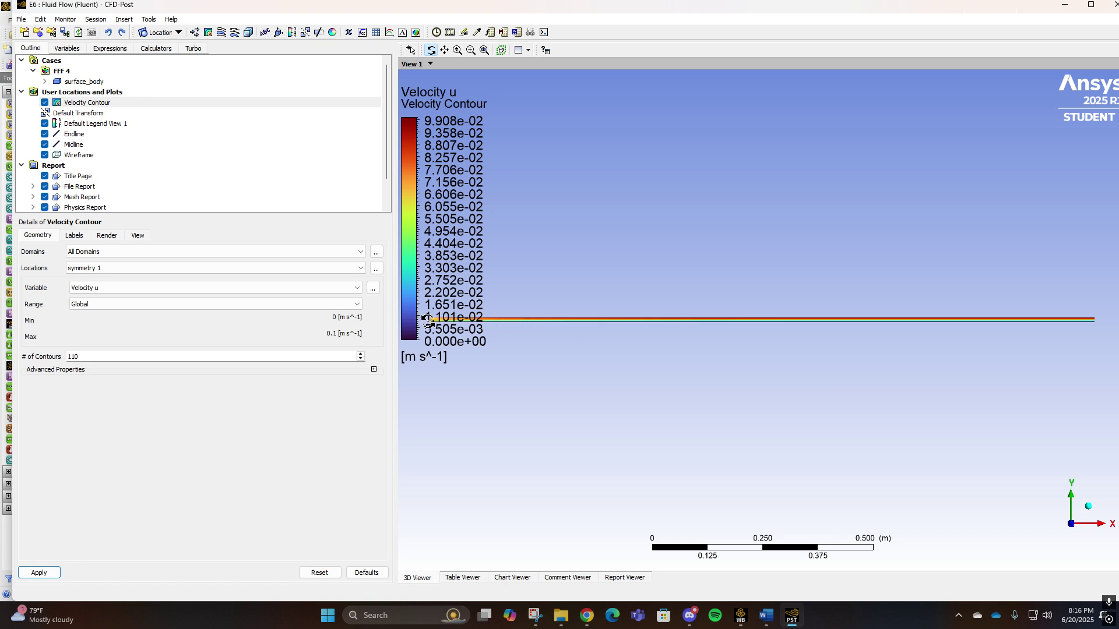
scroll(449, 320, "up", 1)
right_click(70, 124)
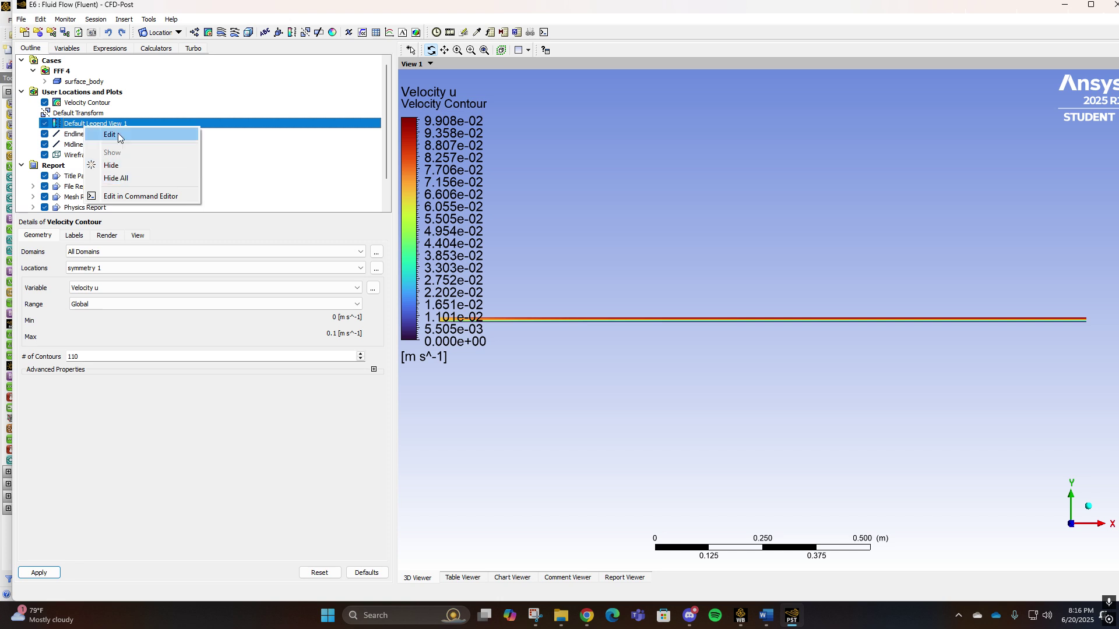
left_click(105, 136)
left_click(206, 281)
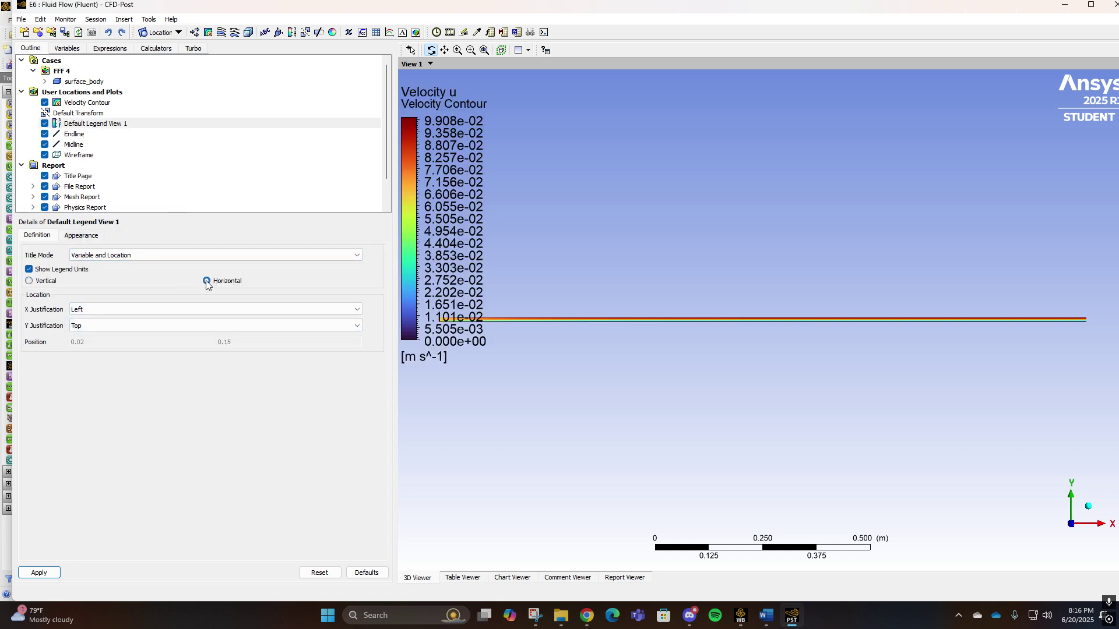
left_click(81, 235)
left_click(38, 235)
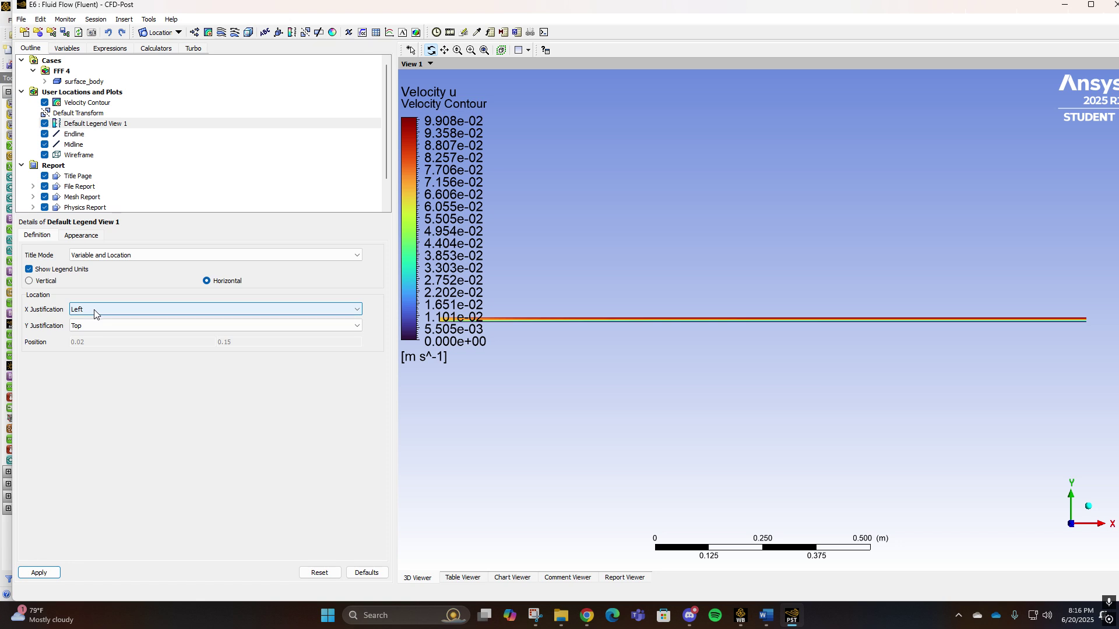
Set the legend's number format to Fixed and apply the legend changes.
left_click(77, 236)
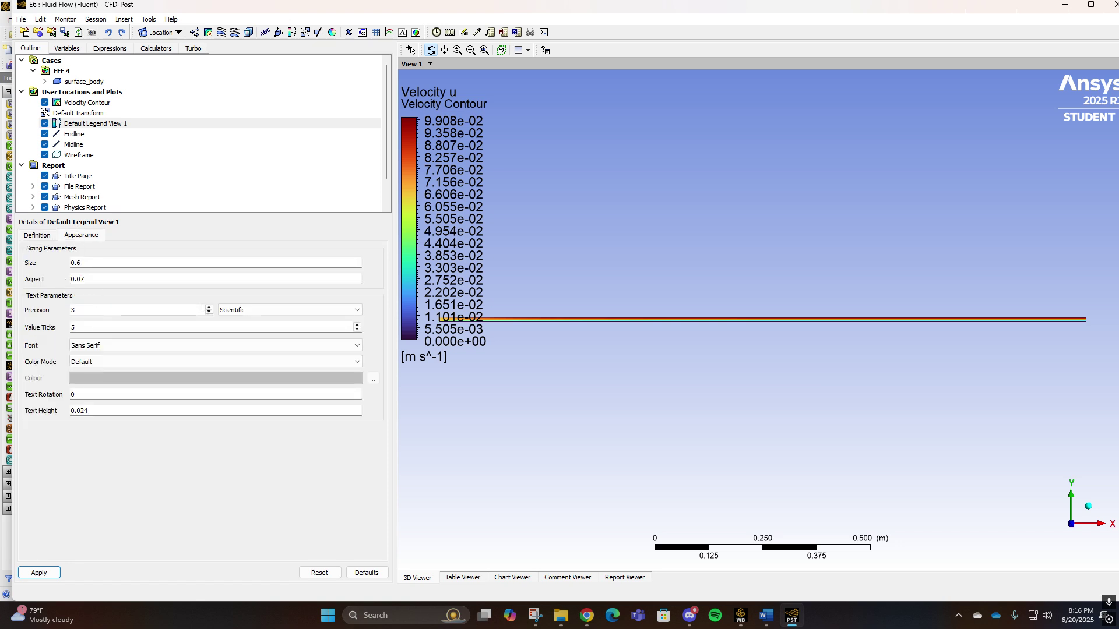
left_click(239, 310)
left_click(247, 320)
left_click(39, 572)
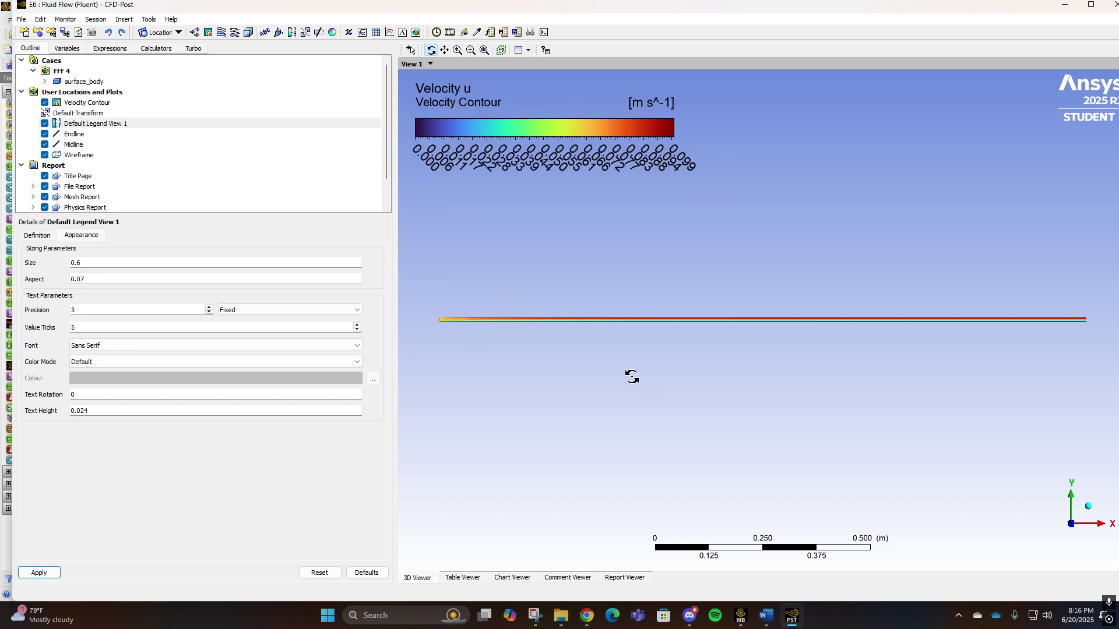
Examine the velocity contour close up at the channel inlet, then restore the full front view.
scroll(548, 305, "down", 1)
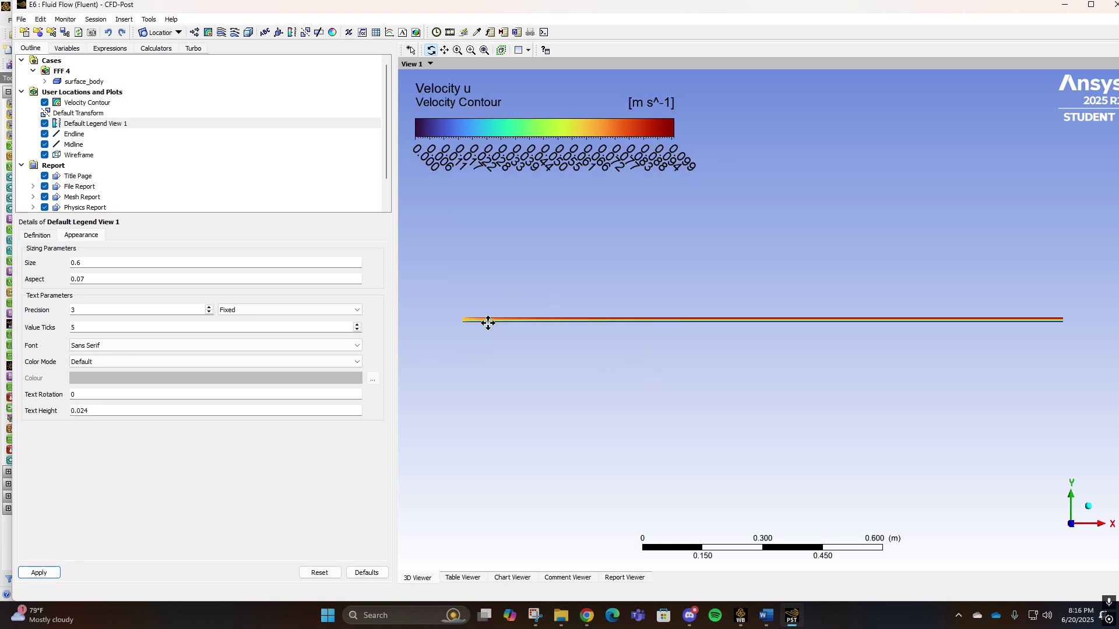
middle_click_drag(487, 323, 652, 329, "ctrl")
scroll(648, 324, "up", 5)
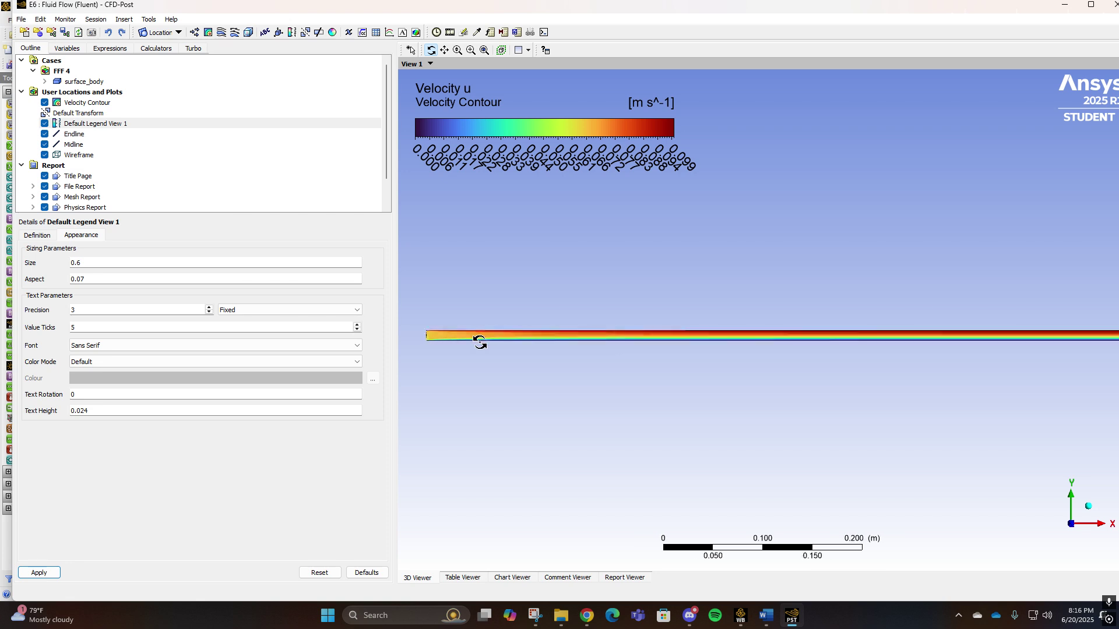
middle_click_drag(493, 341, 682, 324, "ctrl")
scroll(600, 316, "up", 5)
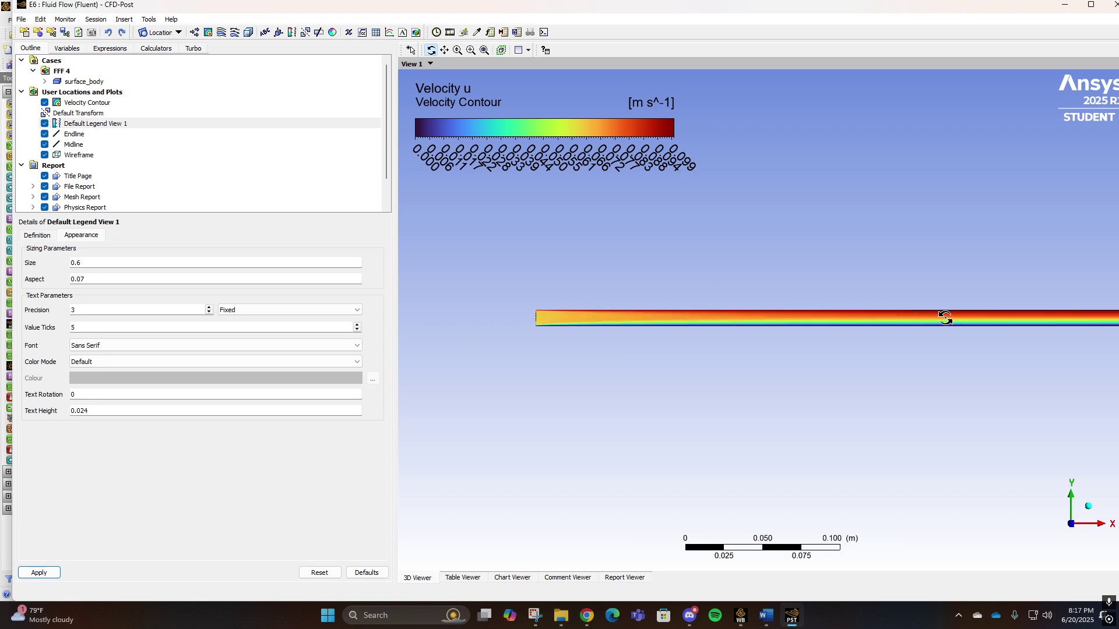
scroll(619, 325, "up", 1)
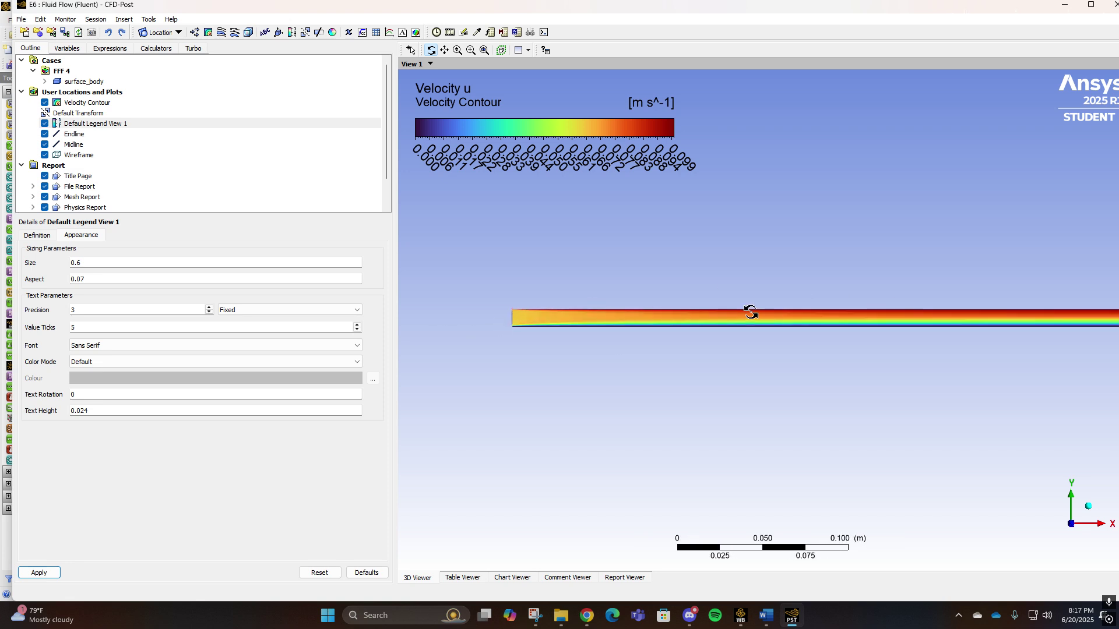
middle_click_drag(750, 313, 707, 312)
left_click(1049, 530)
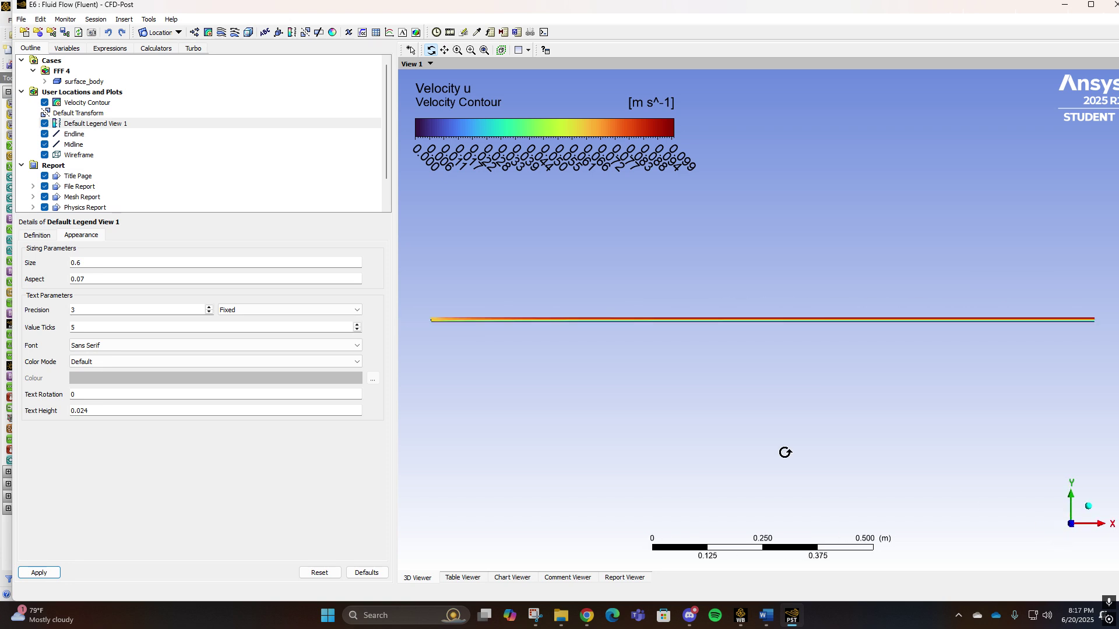
Examine how the velocity contour develops from the inlet along the channel, and return to the front view.
scroll(477, 322, "up", 8)
middle_click_drag(464, 322, 732, 317, "ctrl")
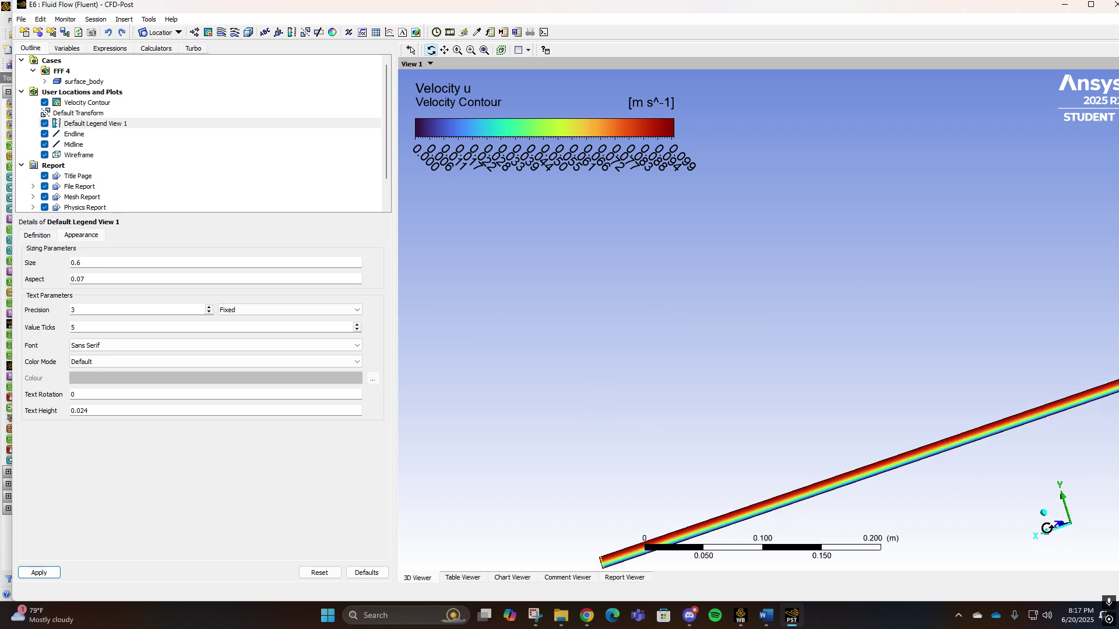
left_click(1047, 529)
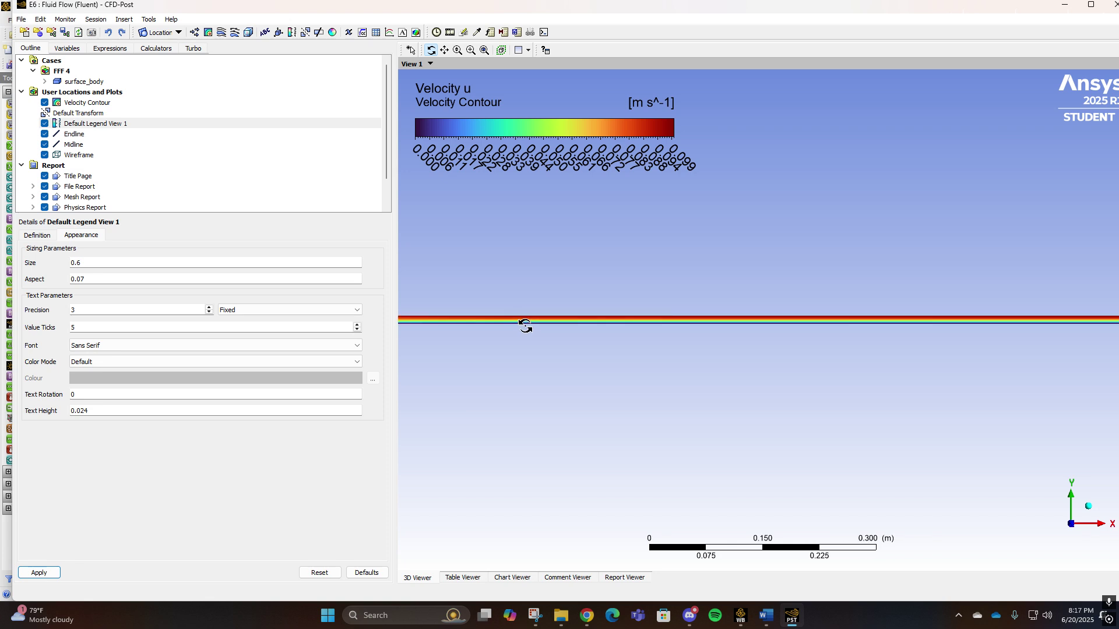
scroll(525, 326, "up", 5)
middle_click_drag(525, 325, 708, 313, "ctrl")
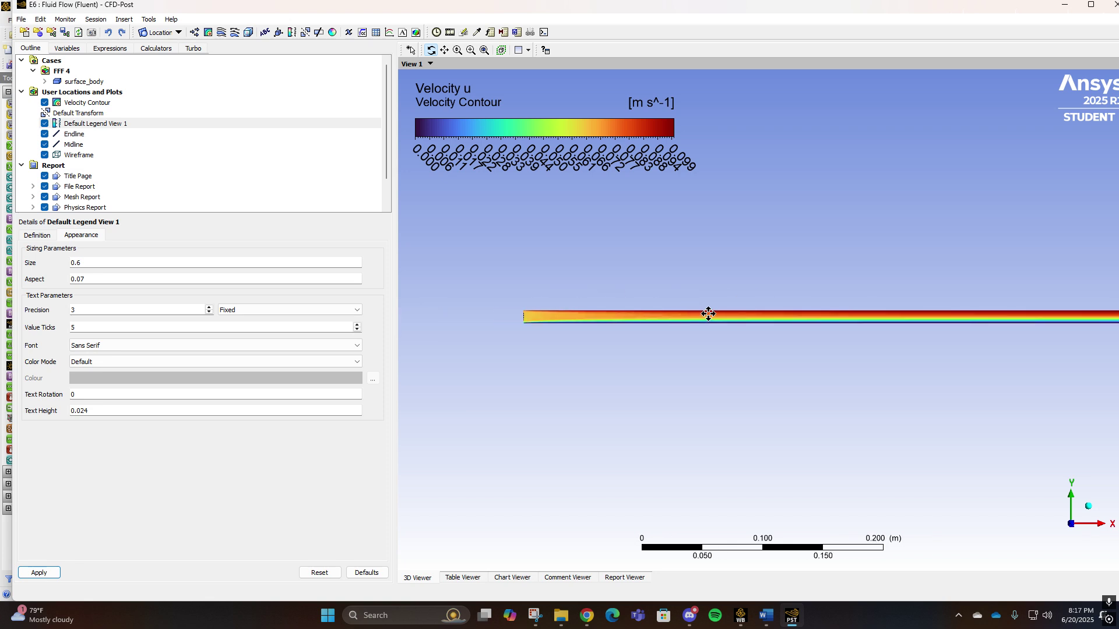
middle_click_drag(777, 321, 603, 313, "ctrl")
left_click_drag(734, 310, 624, 315, "ctrl")
middle_click_drag(709, 314, 757, 311, "ctrl")
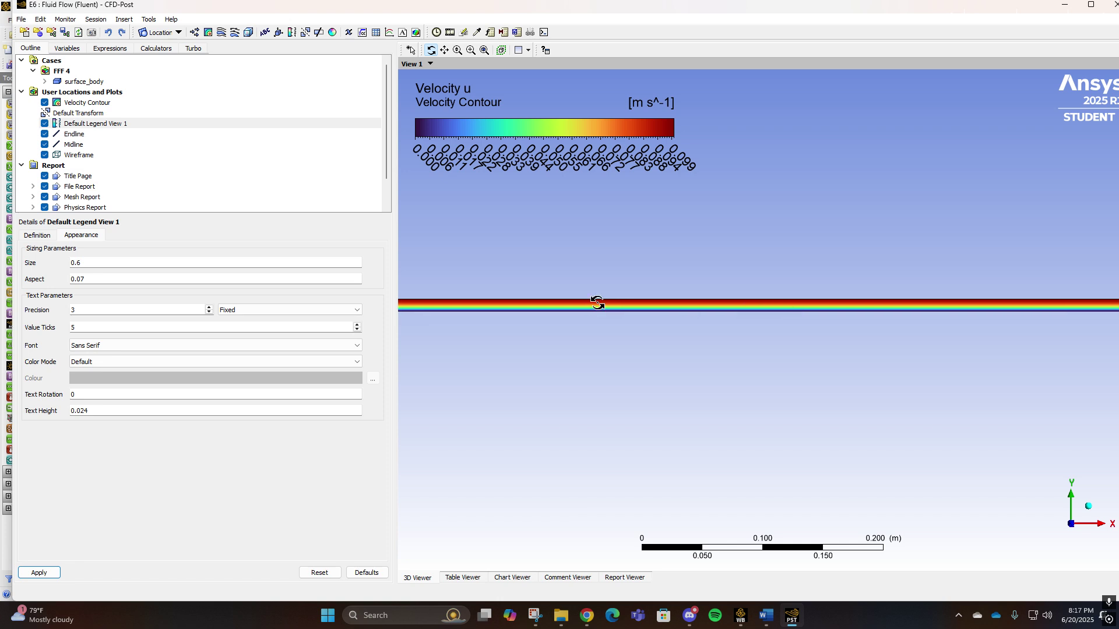
middle_click_drag(597, 303, 800, 306, "ctrl")
left_click_drag(675, 306, 517, 309)
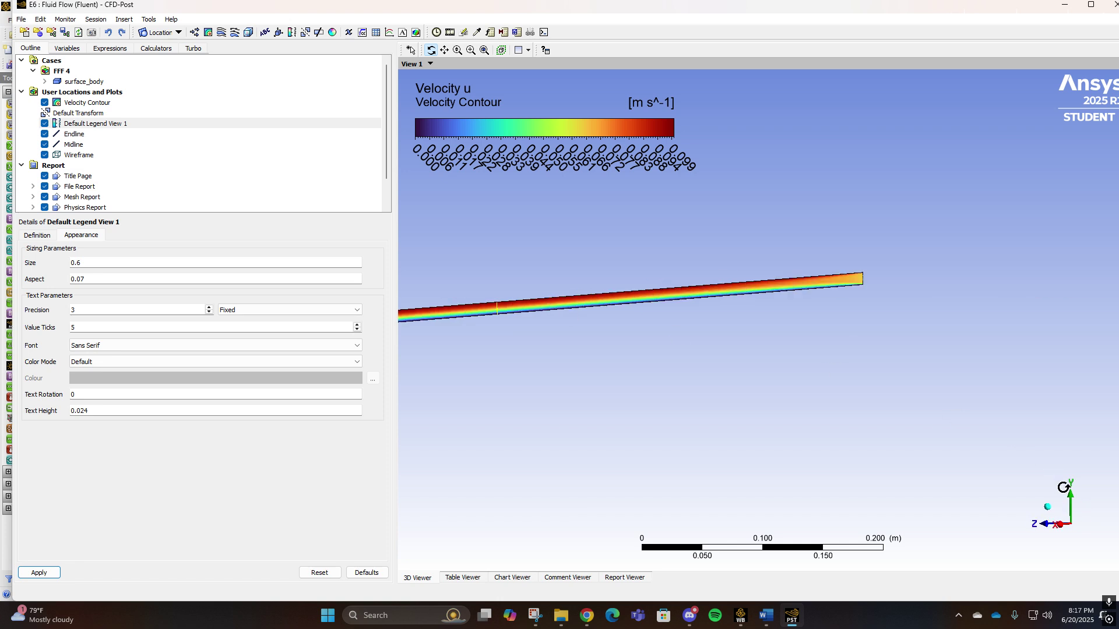
left_click_drag(697, 415, 892, 407)
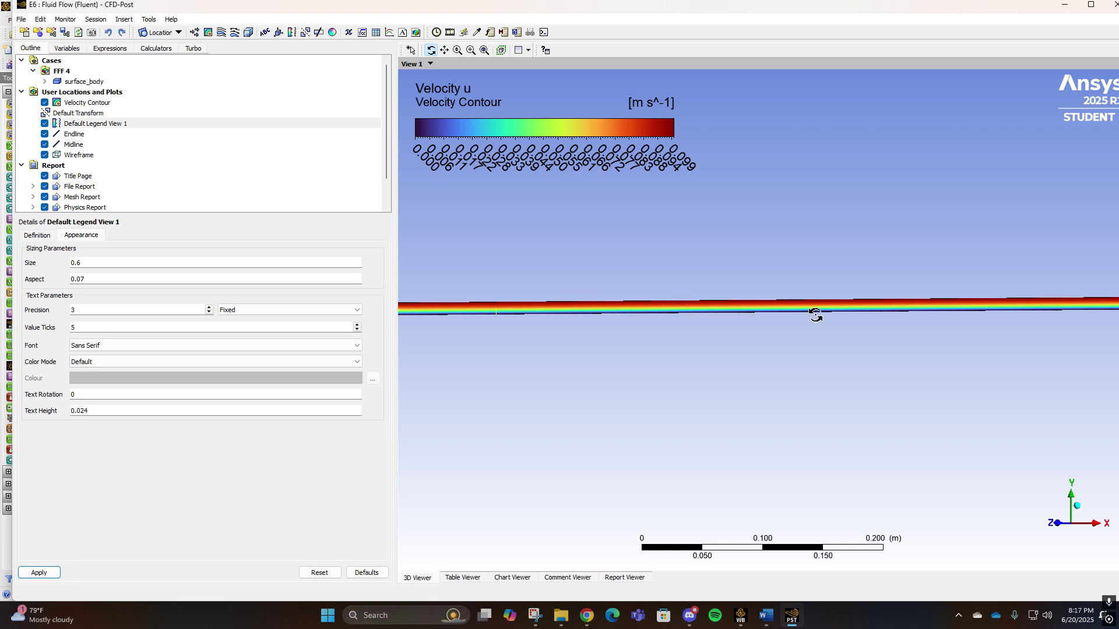
left_click(1057, 523)
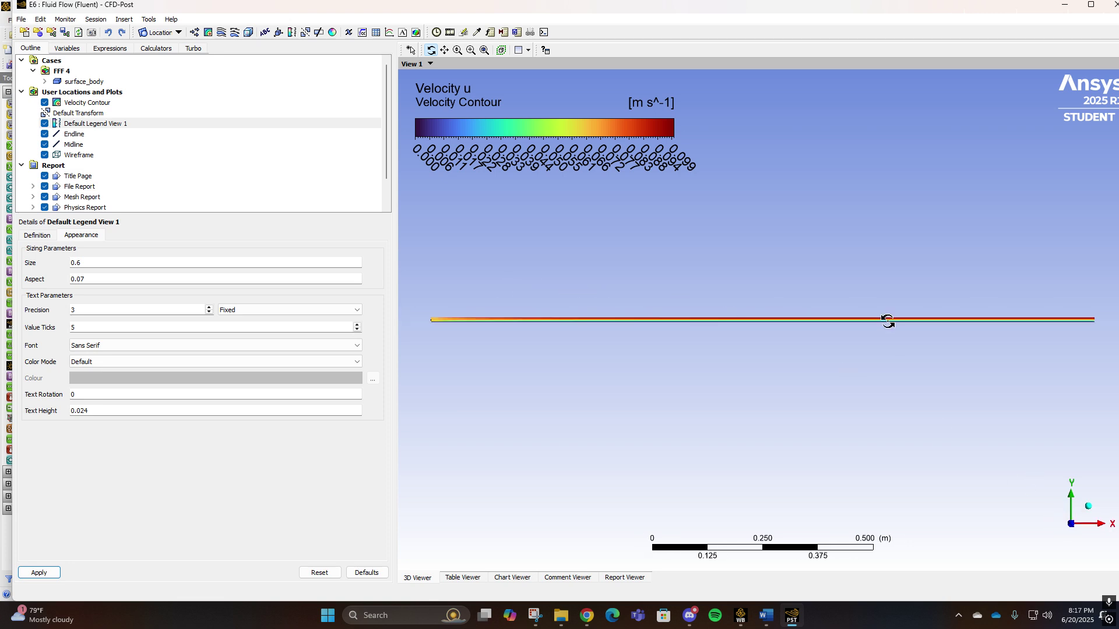
Insert a chart named Velocity Profiles.
left_click(390, 33)
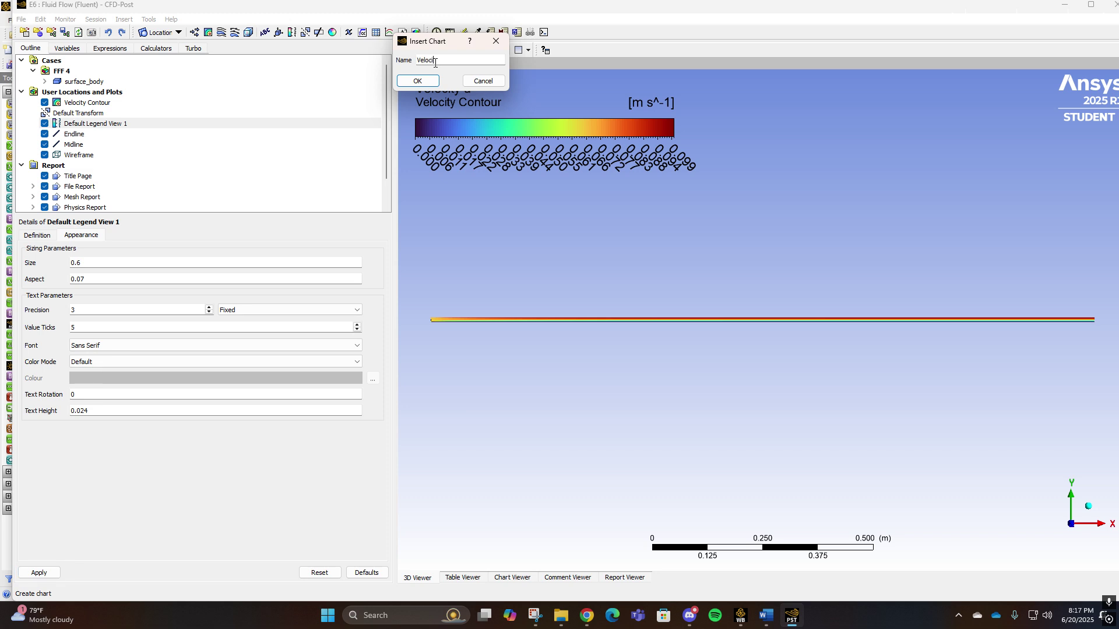
type("Velocity Profiles")
key("Return")
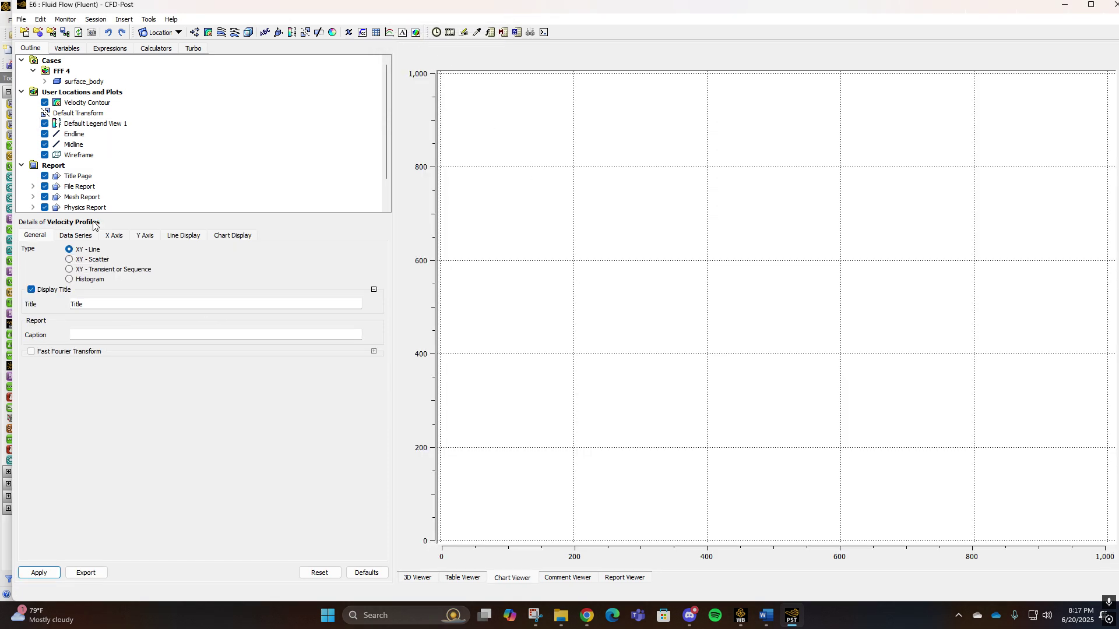
Name the chart's first data series Midline Series and use Midline as its location.
left_click(77, 236)
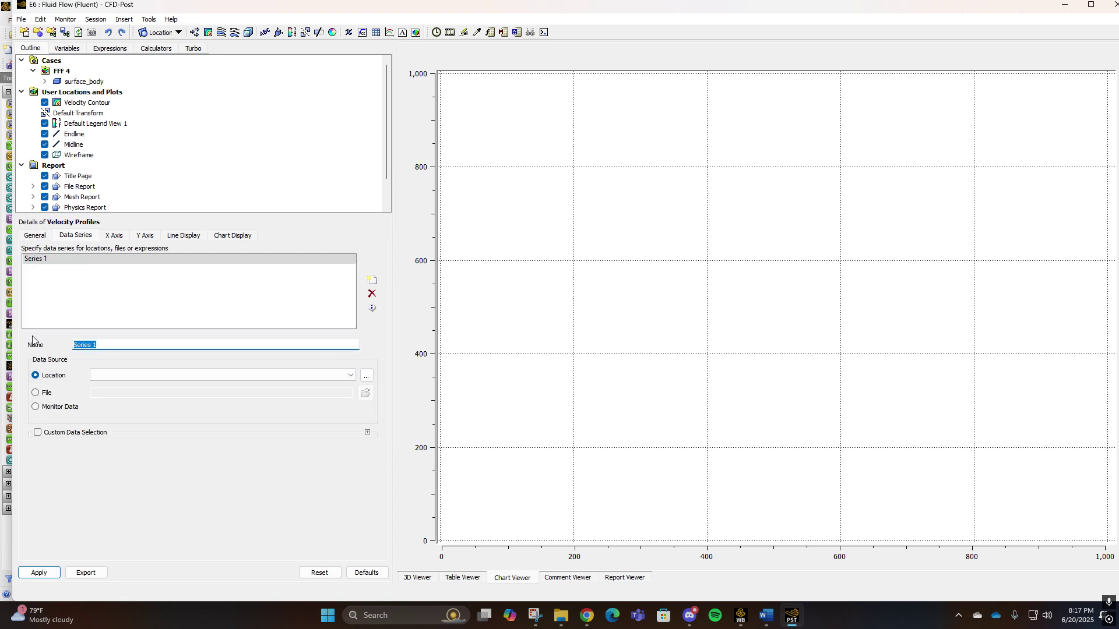
type("Midline Series")
left_click(129, 373)
left_click(147, 392)
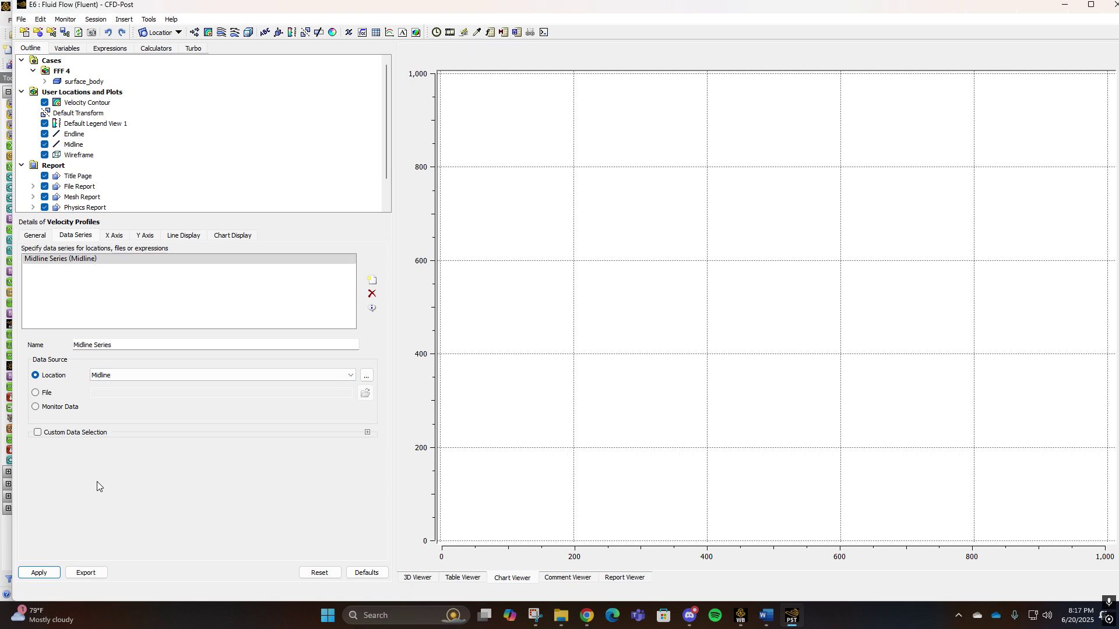
Add a second data series to the chart and name it Endline Series.
left_click(372, 280)
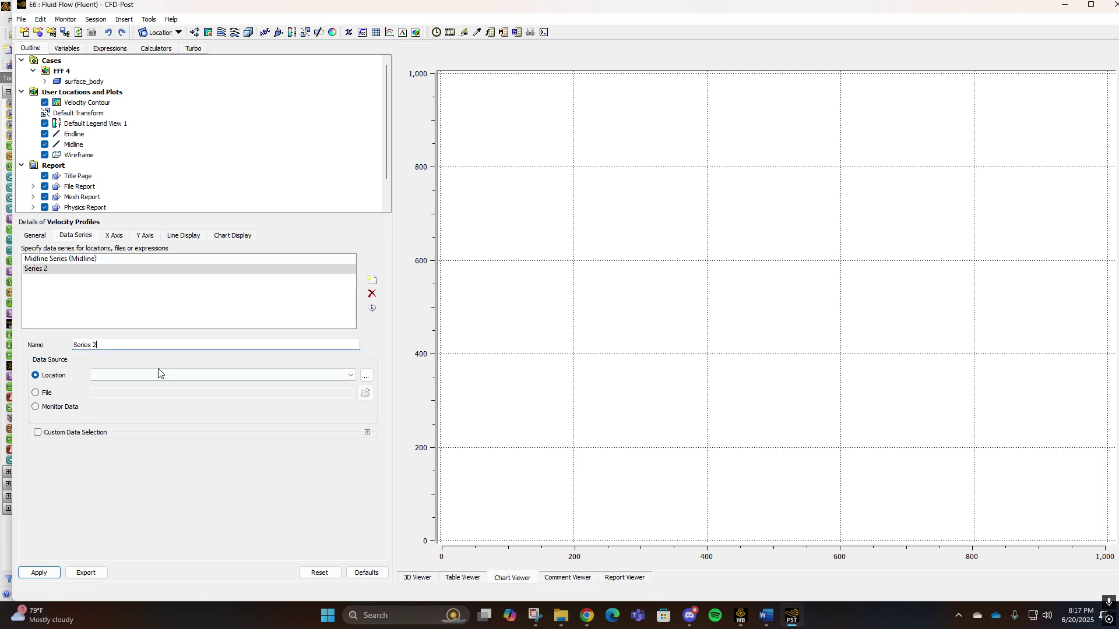
triple_click(92, 345)
type("Endlin")
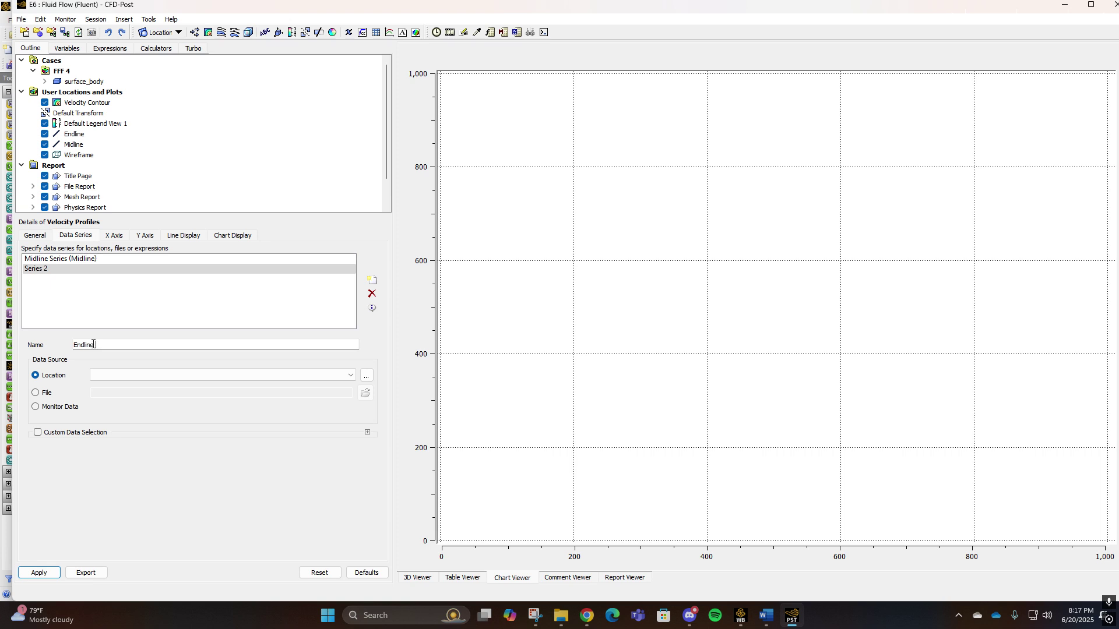
type("e SErie")
type("ries")
key("Return")
Set the chart's X axis variable to Velocity u and its Y axis variable to Y.
left_click(117, 237)
left_click(88, 236)
left_click(116, 236)
left_click(134, 263)
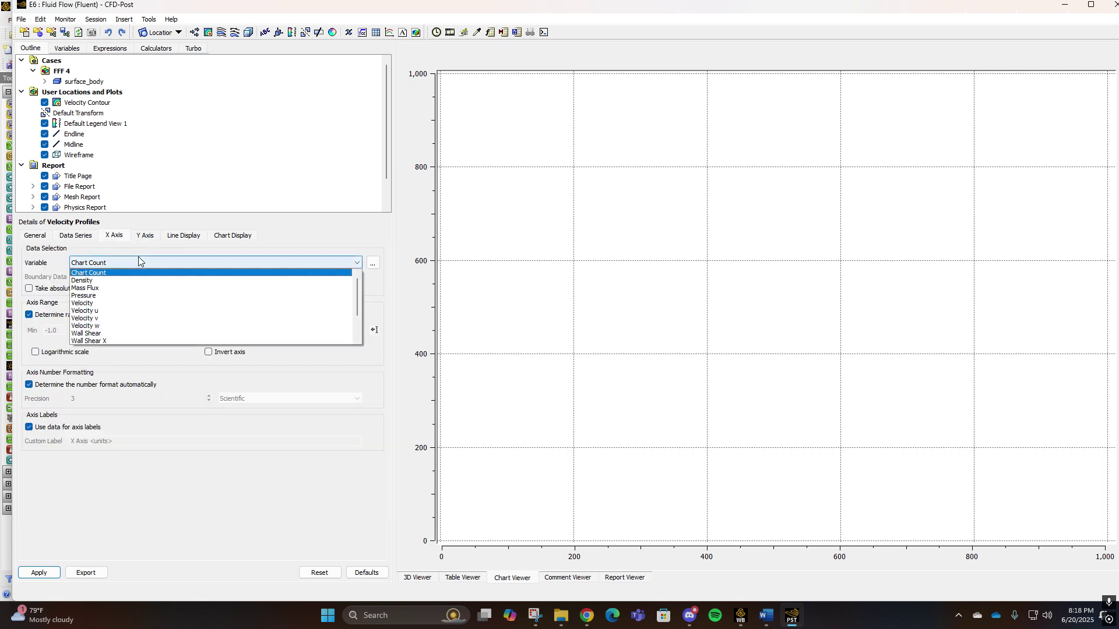
left_click(144, 235)
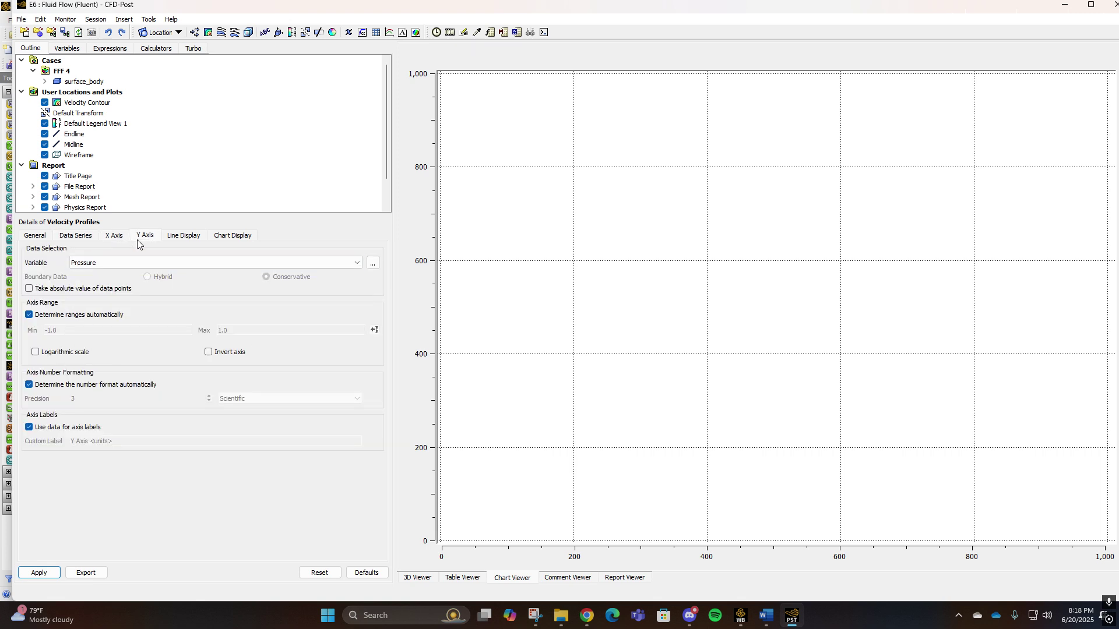
left_click(119, 262)
scroll(116, 318, "down", 2)
left_click(112, 327)
Set the location of the Endline Series to Midline and plot the Velocity Profiles chart.
left_click(46, 235)
left_click(41, 574)
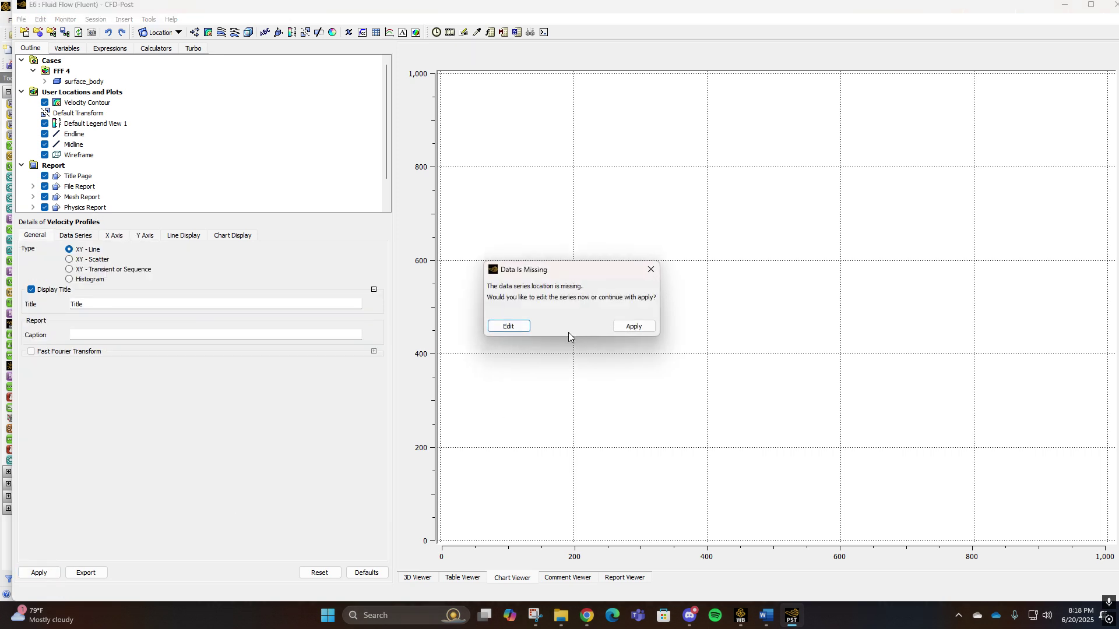
left_click(521, 329)
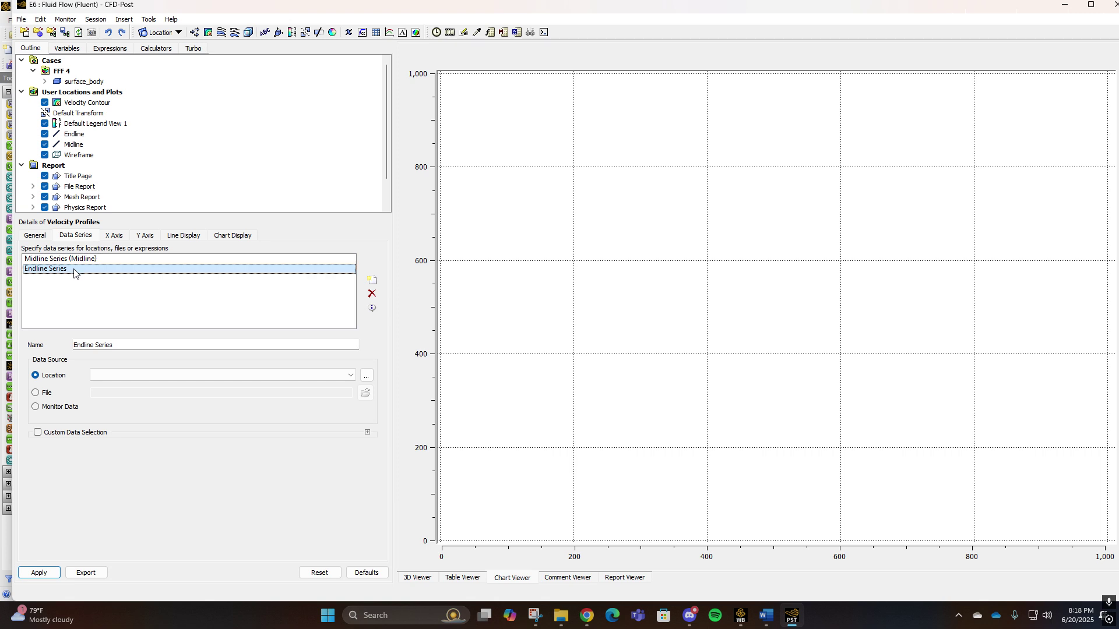
left_click(125, 375)
left_click(121, 386)
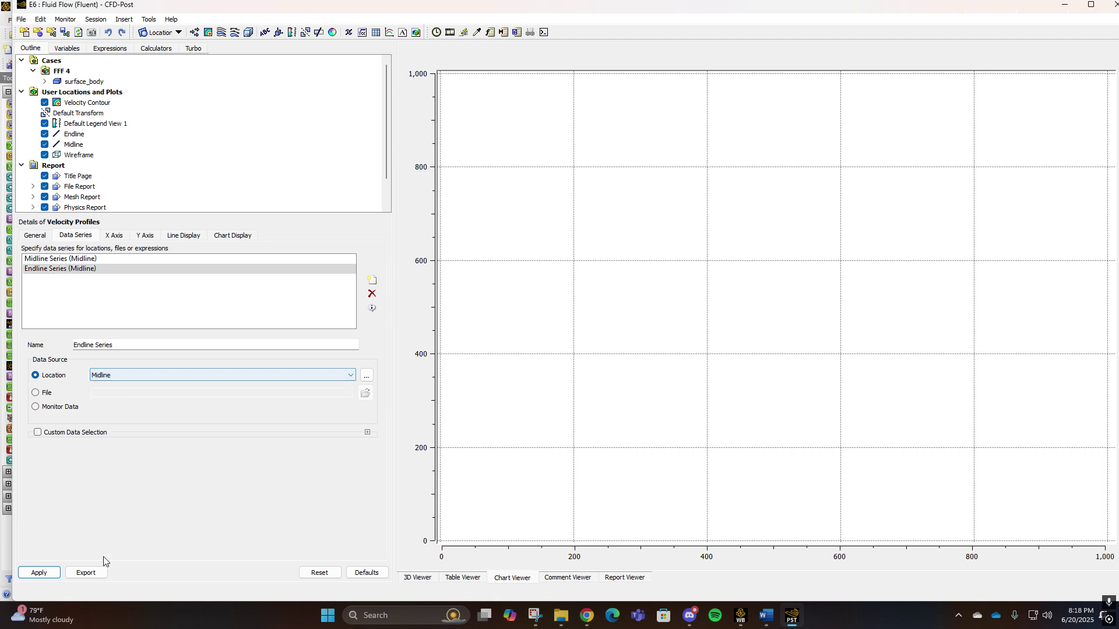
left_click(40, 574)
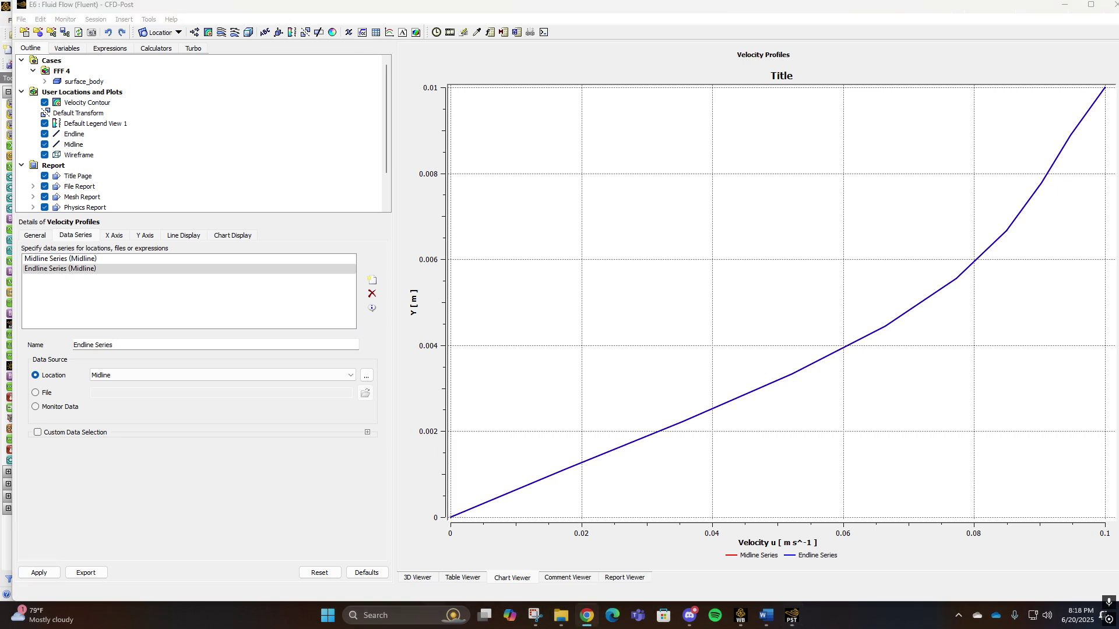
Return from the chart to the 3D view of the velocity contour along the channel.
left_click(145, 529)
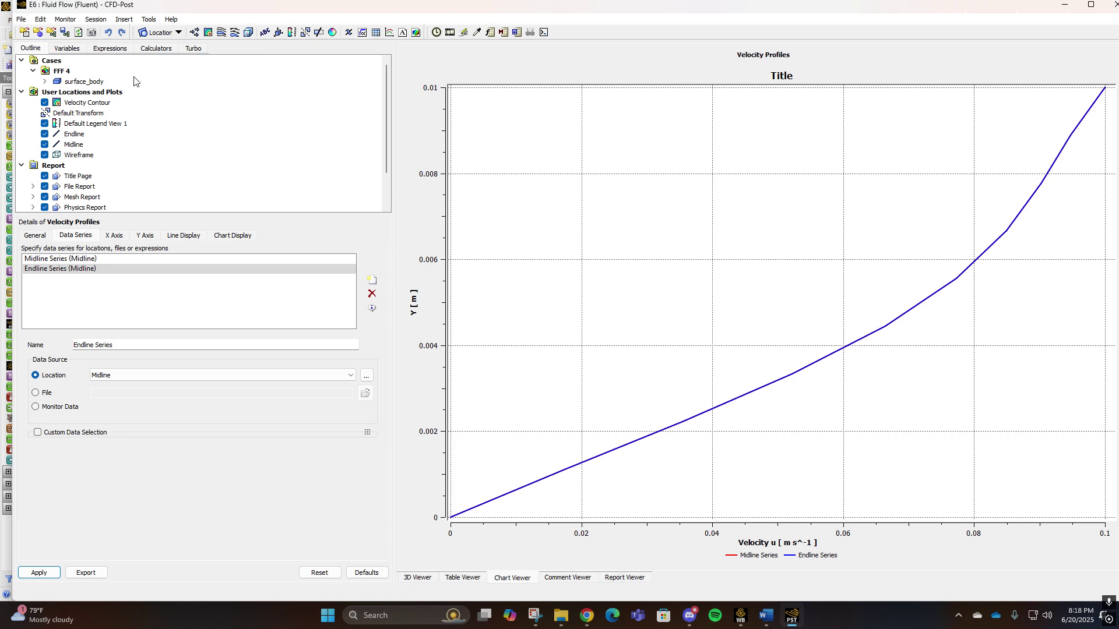
left_click(409, 577)
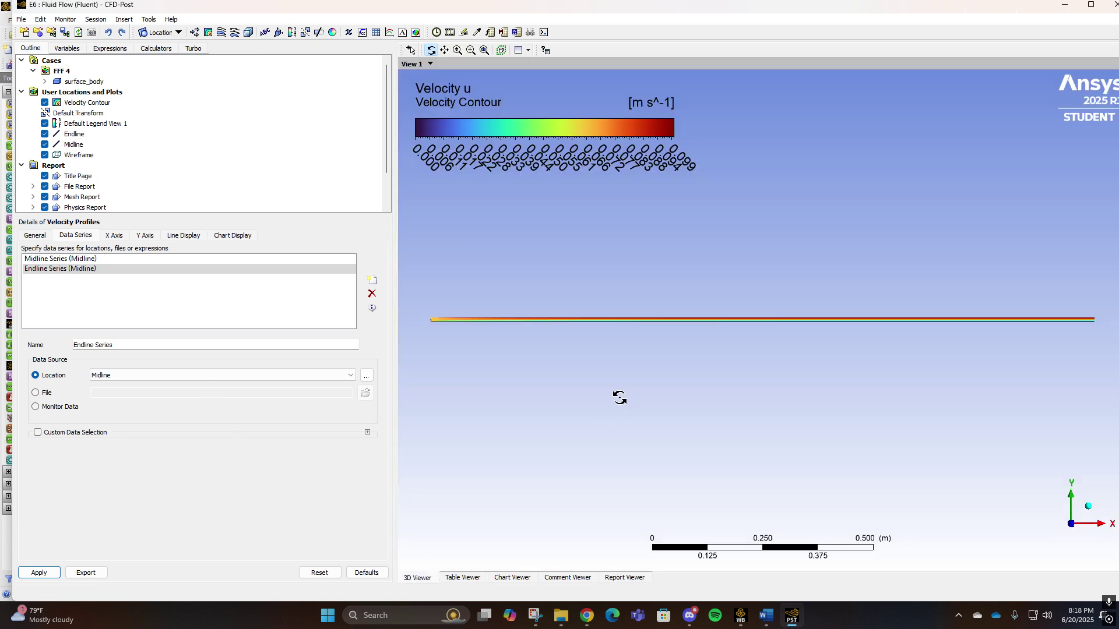